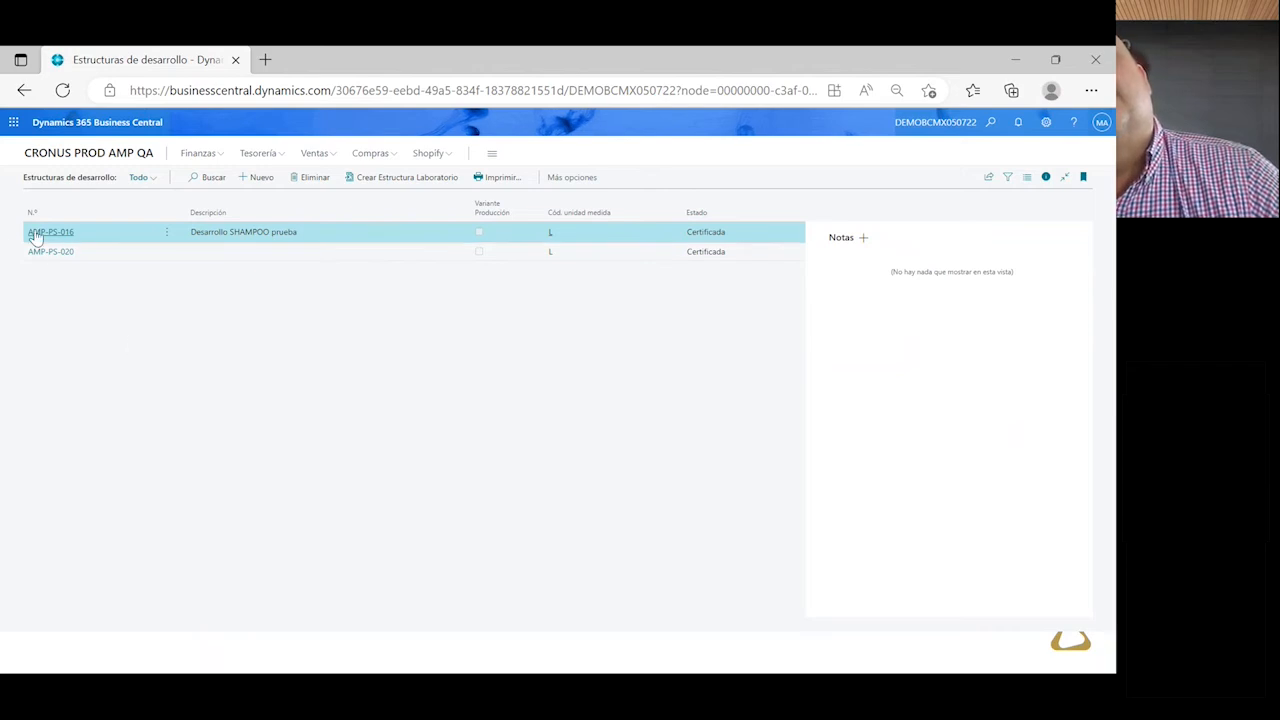
Open development structure AMP-PS-016 and review the available options for its structure type, content specification and status
click(66, 236)
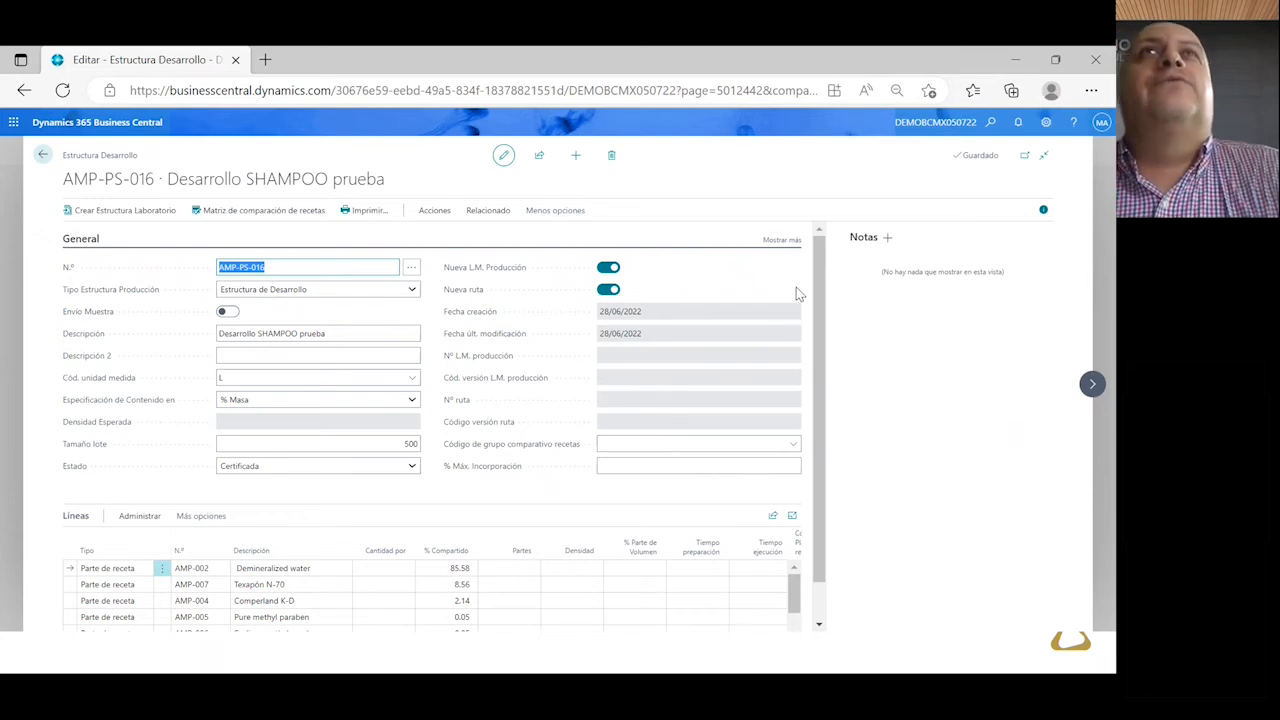
mouse_move(818, 292)
mouse_down()
mouse_move(814, 332)
mouse_move(818, 278)
mouse_up()
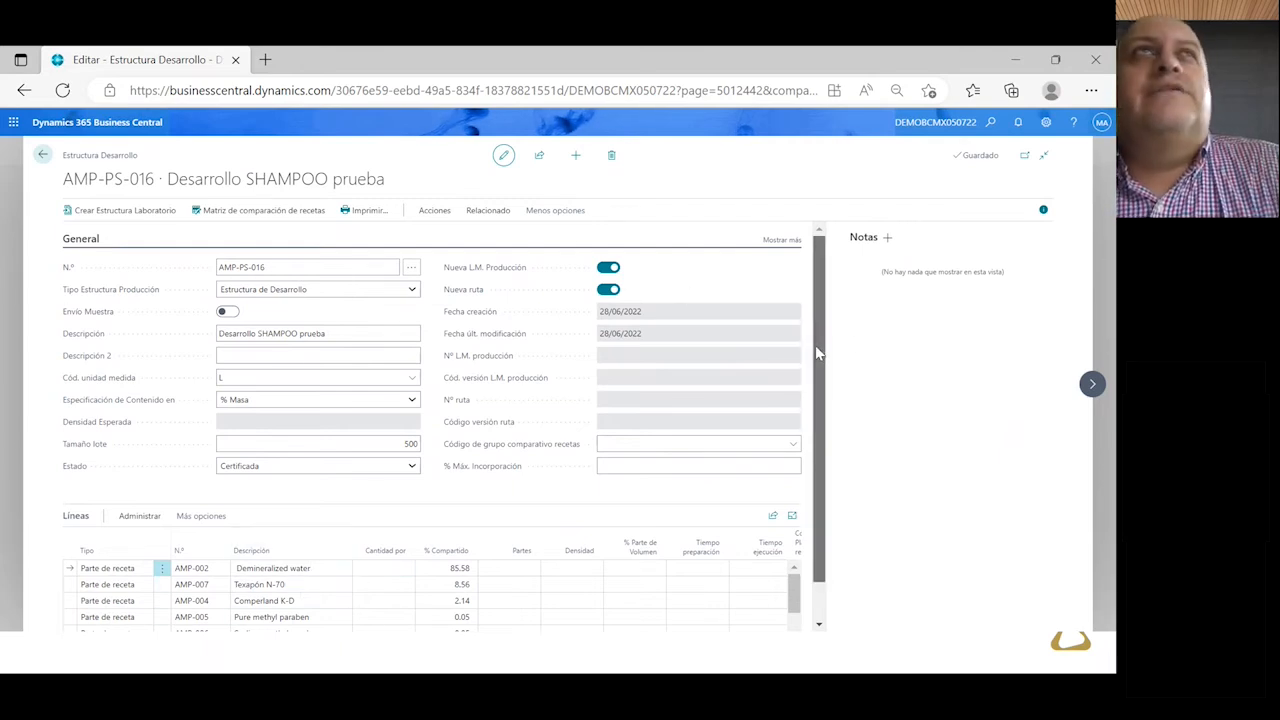
click(277, 356)
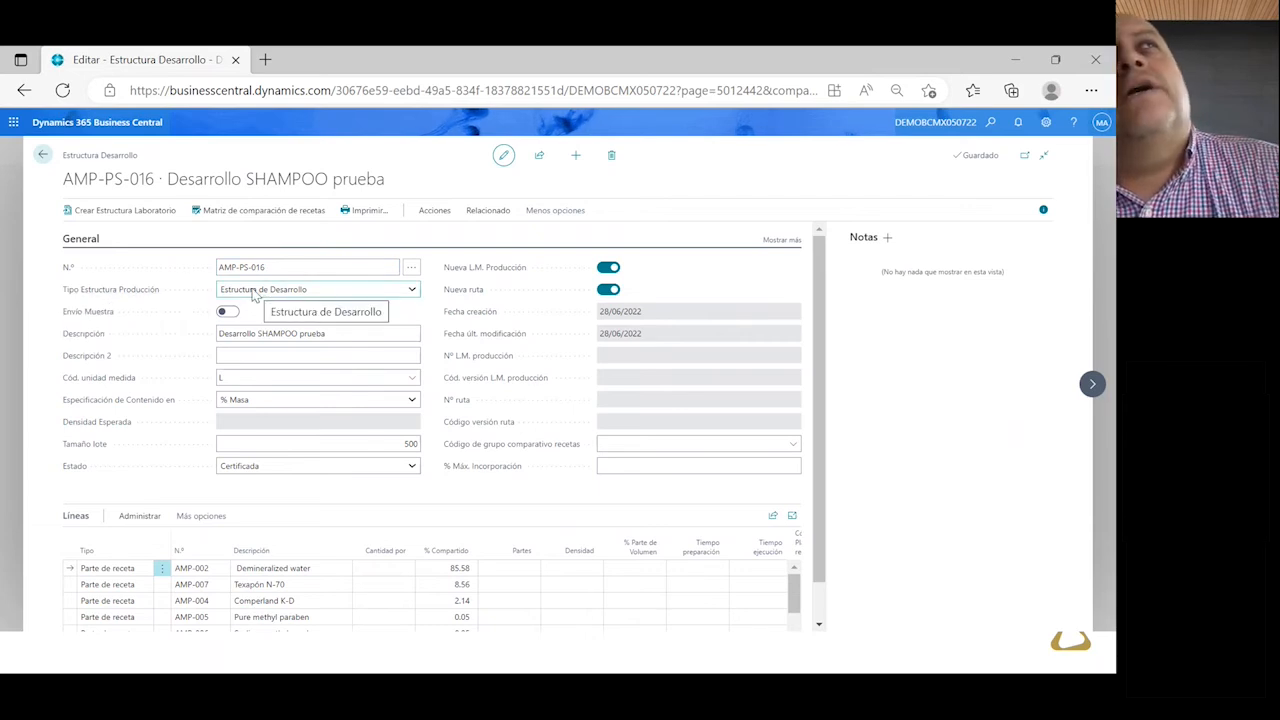
click(412, 290)
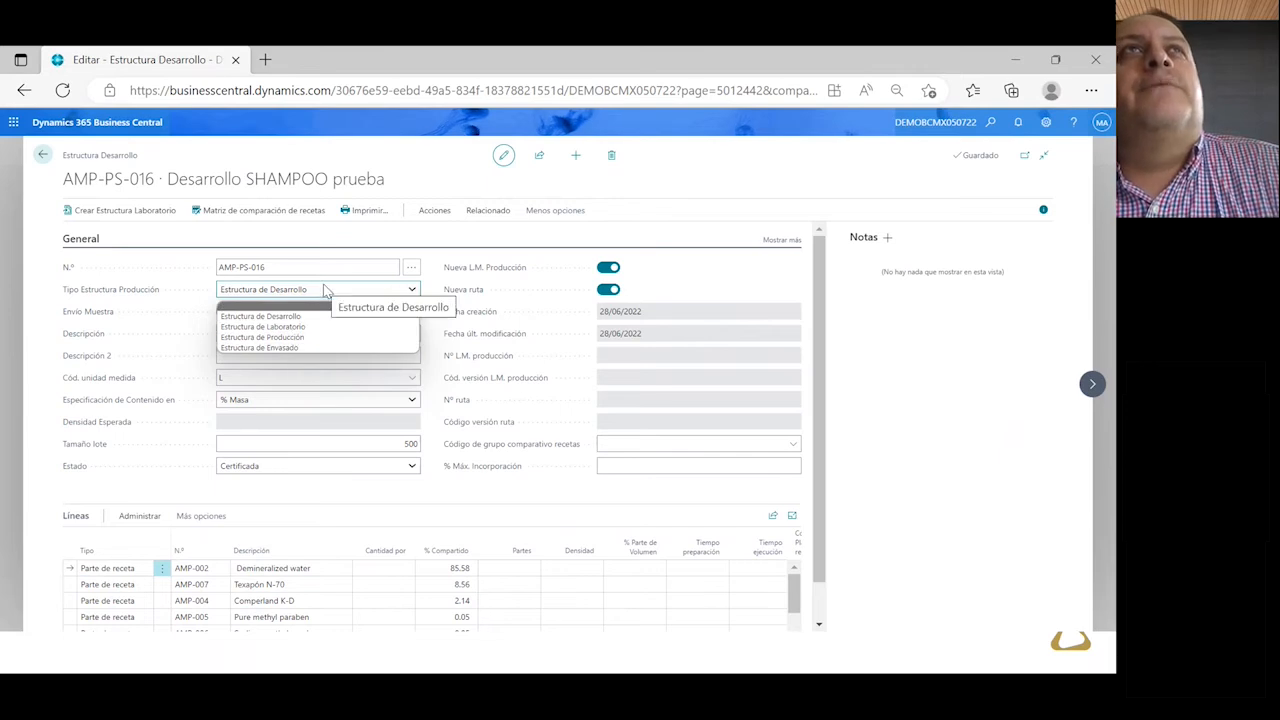
click(410, 290)
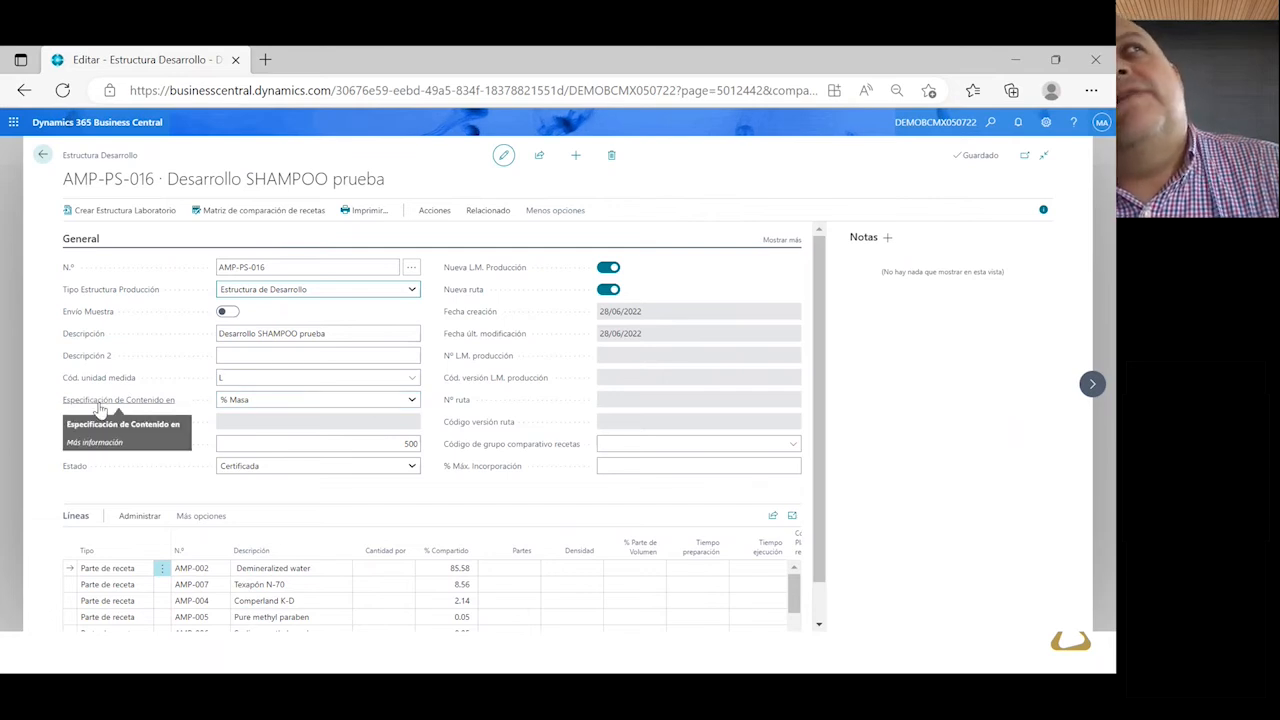
click(412, 400)
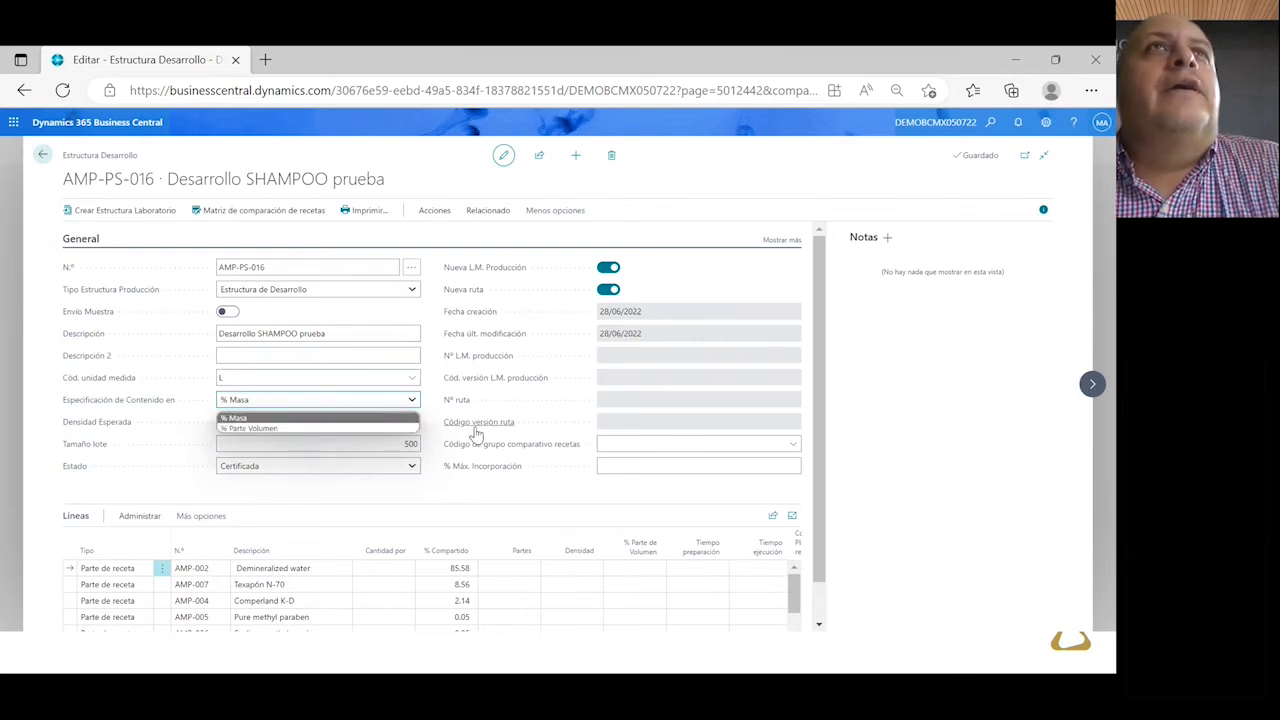
click(432, 397)
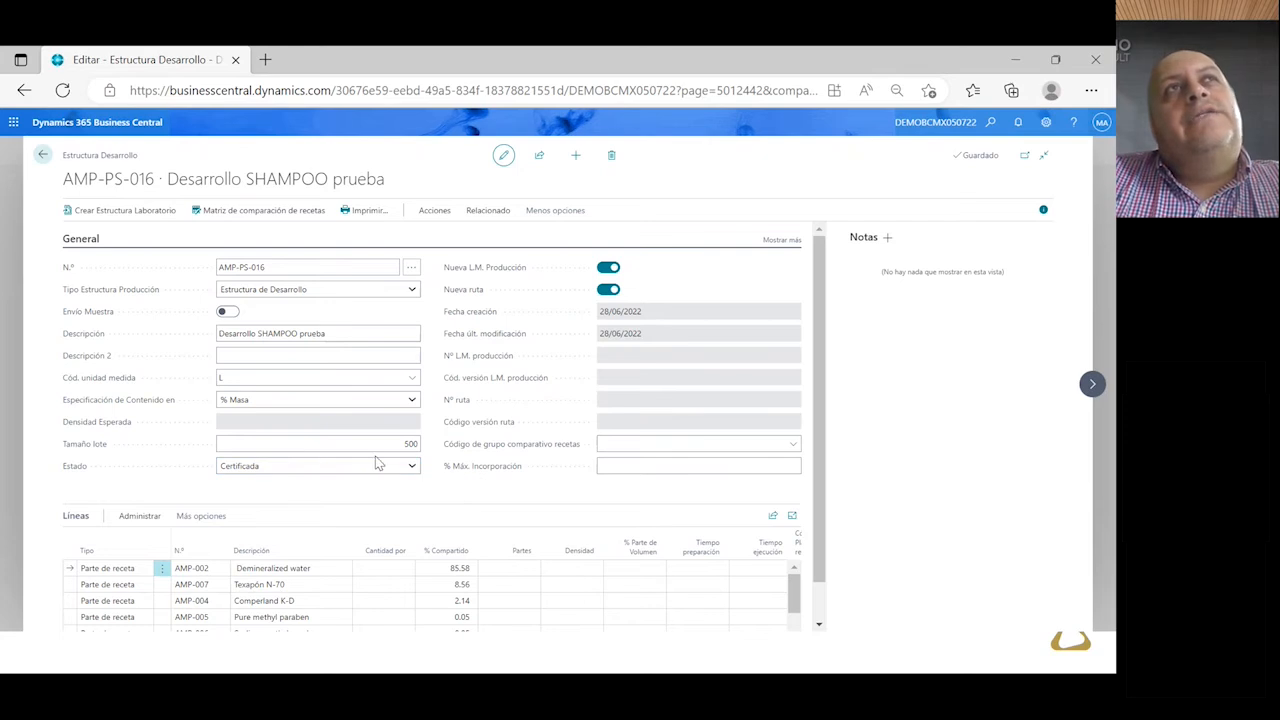
click(410, 470)
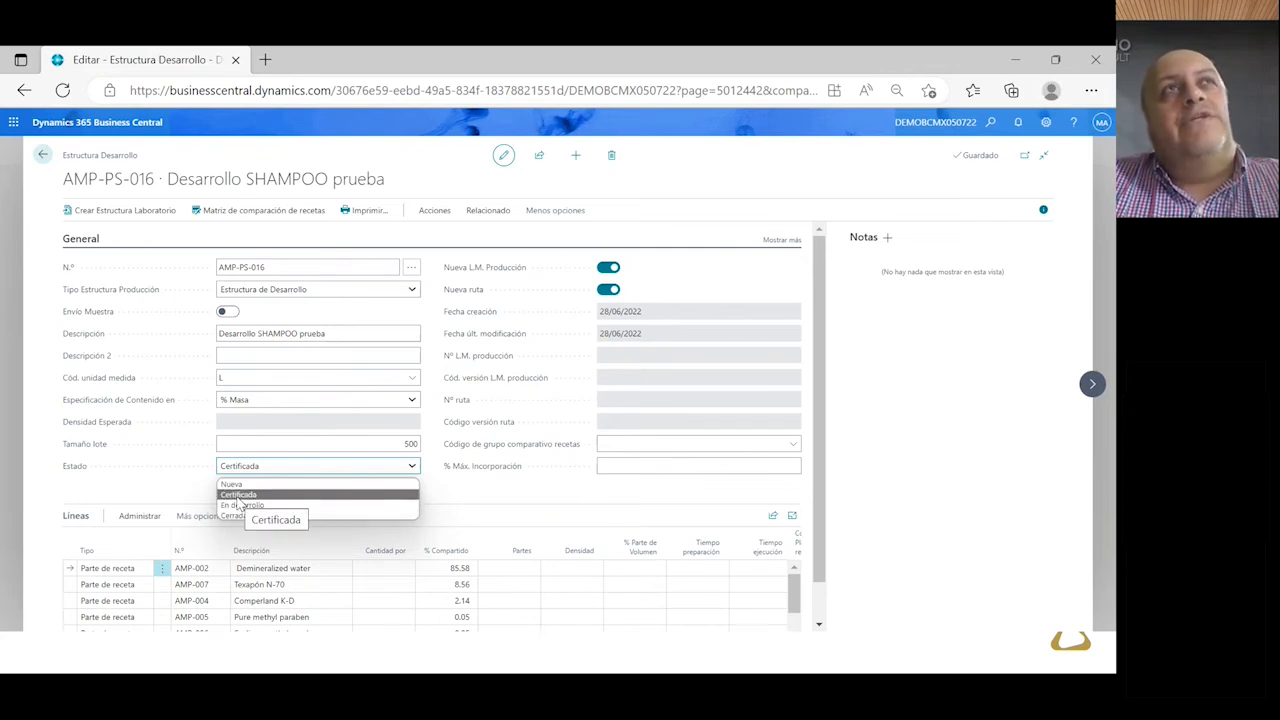
click(476, 492)
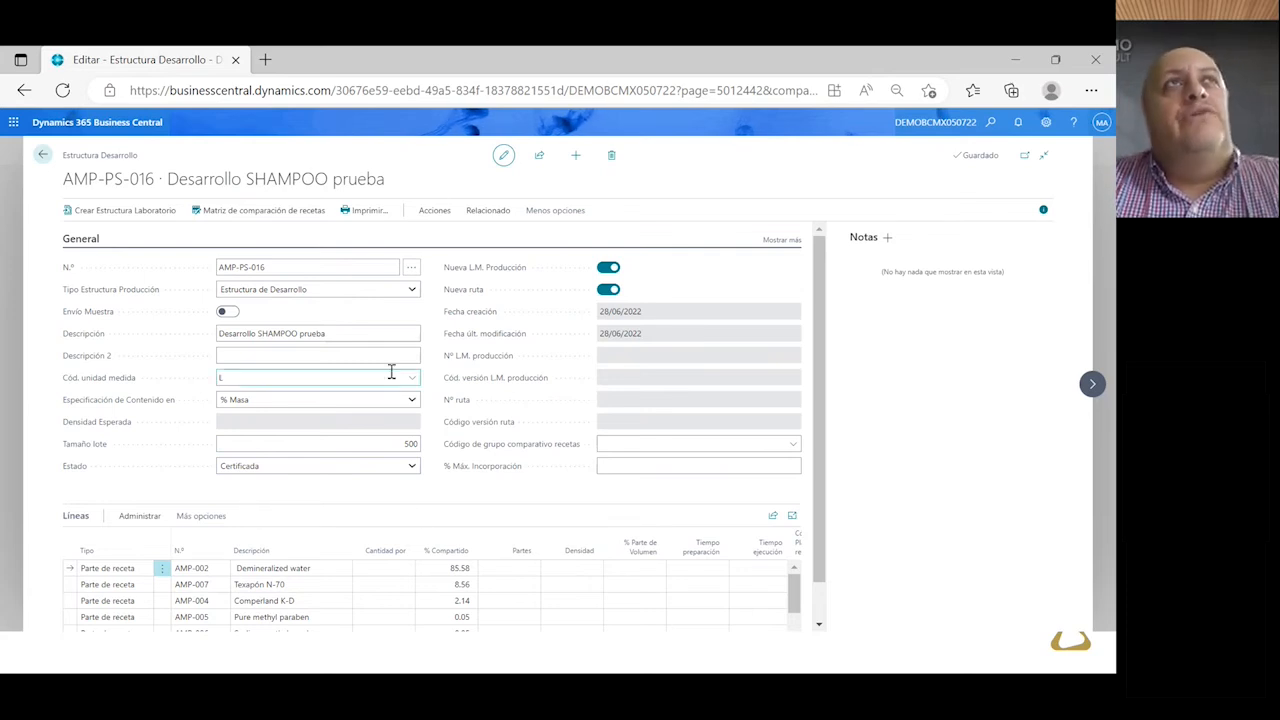
Examine the structure's recipe lines, their shared percentages, and the work centre line's preparation and execution times
scroll(390, 625, down, 2)
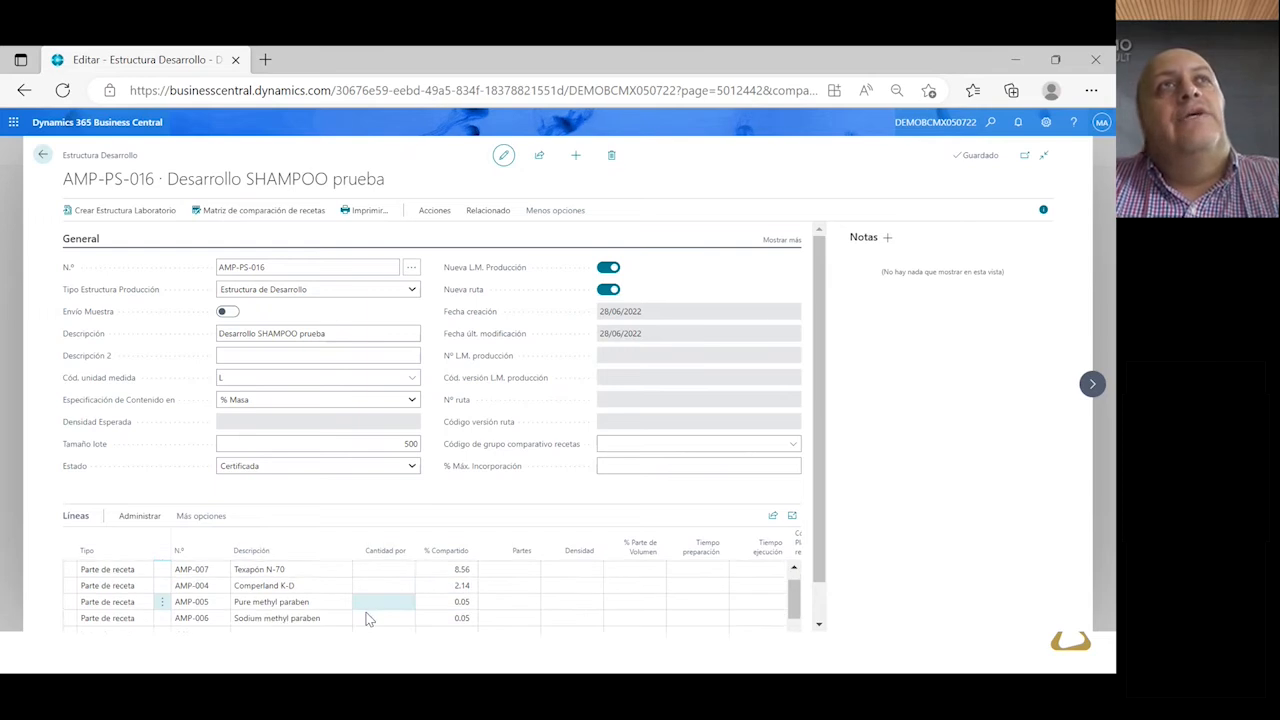
scroll(445, 595, up, 2)
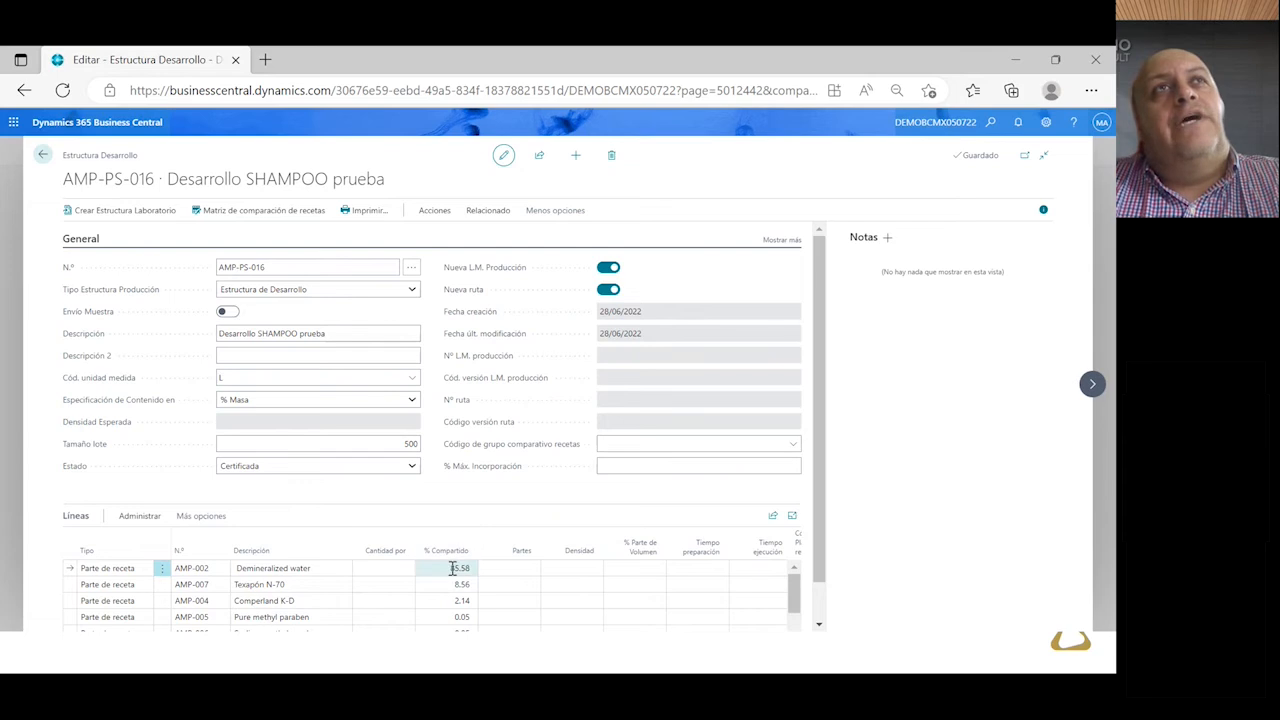
scroll(458, 588, down, 2)
scroll(458, 590, down, 5)
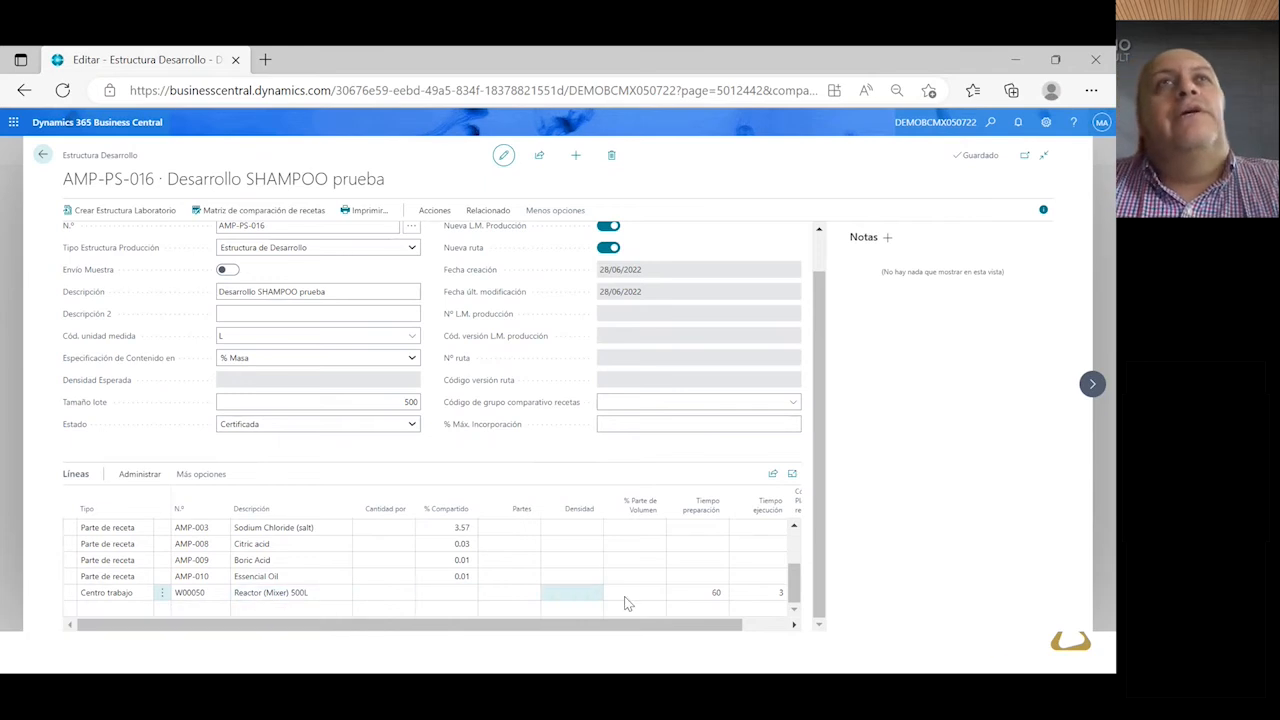
click(716, 593)
text(60)
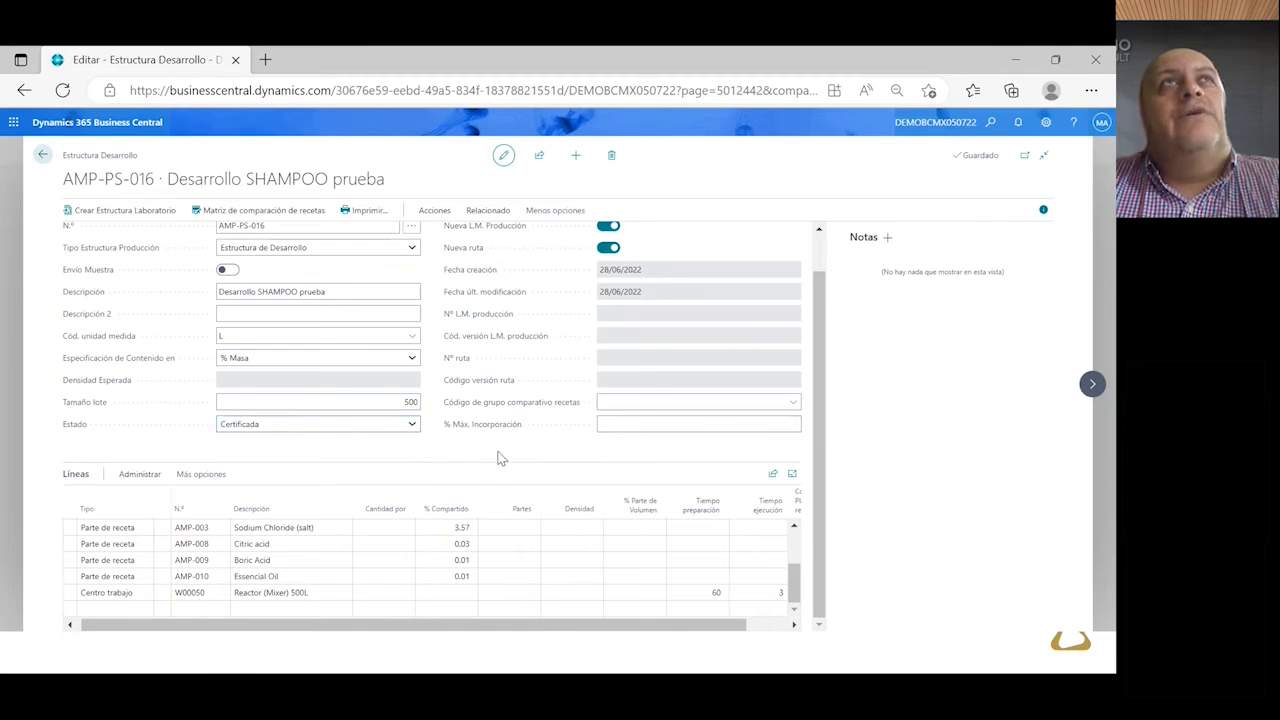
scroll(495, 462, up, 1)
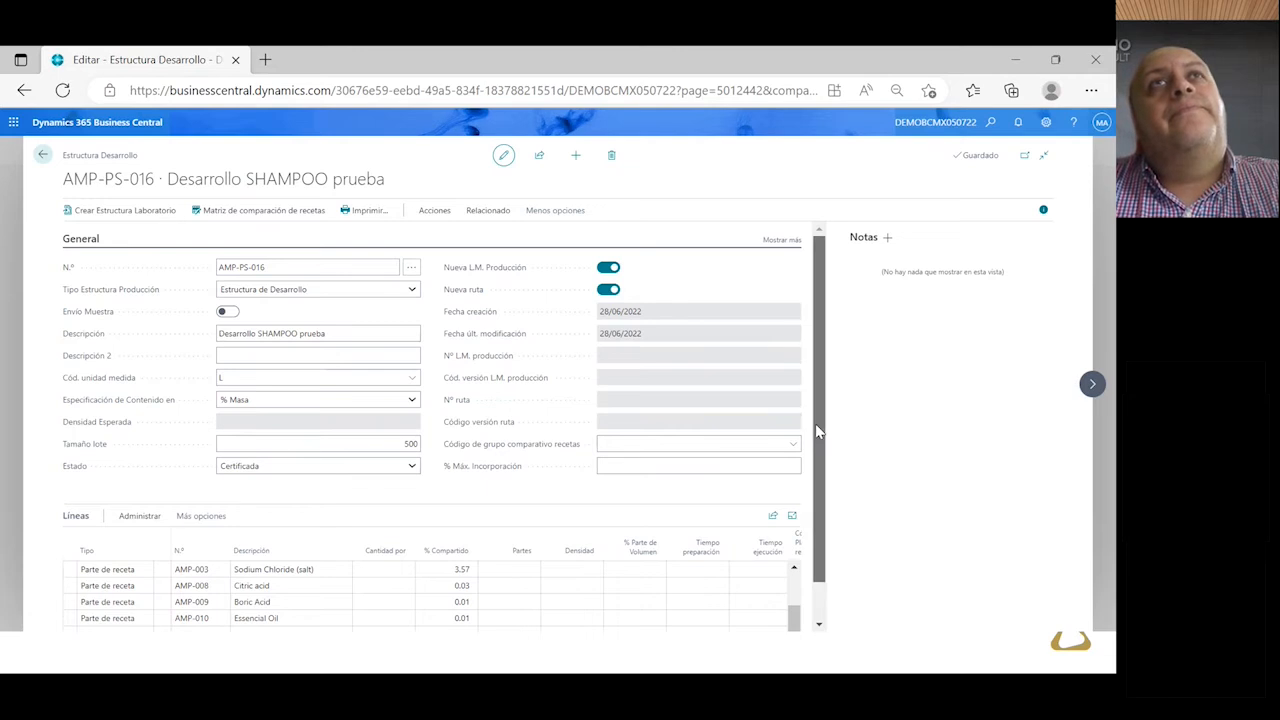
scroll(815, 423, down, 1)
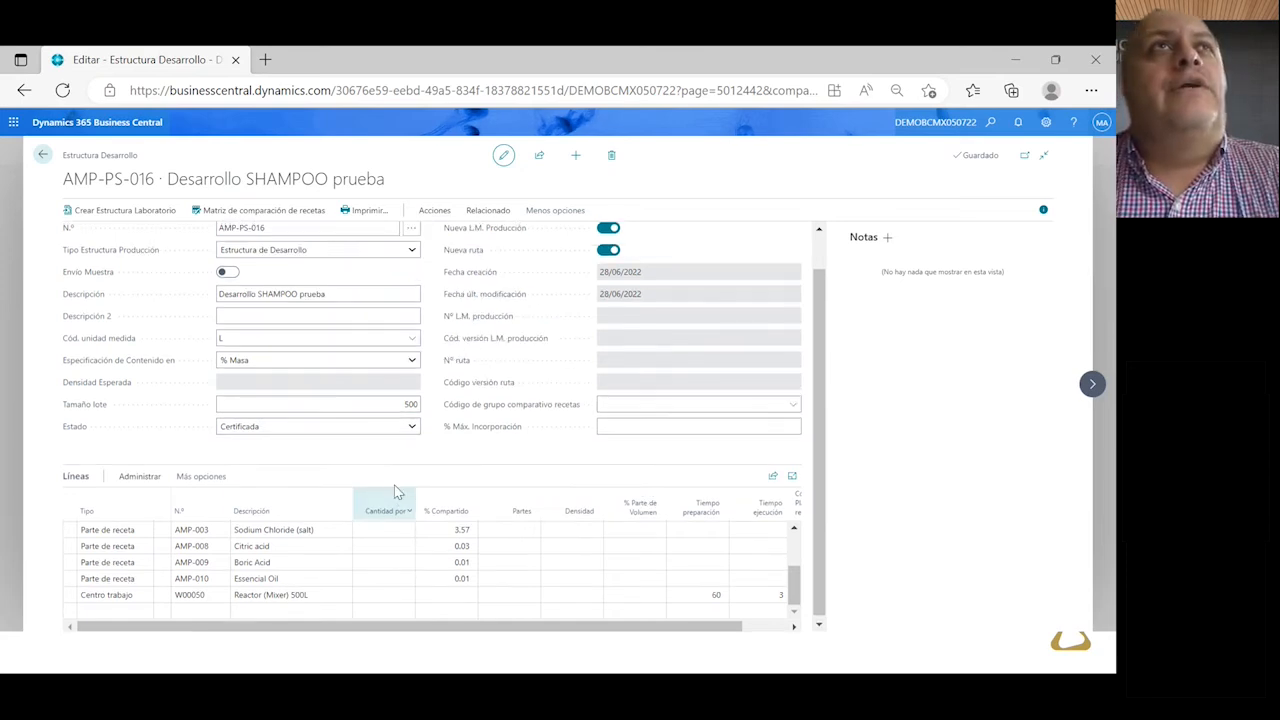
Create a new, empty development structure and let it receive its number
scroll(398, 490, up, 1)
click(573, 157)
click(313, 340)
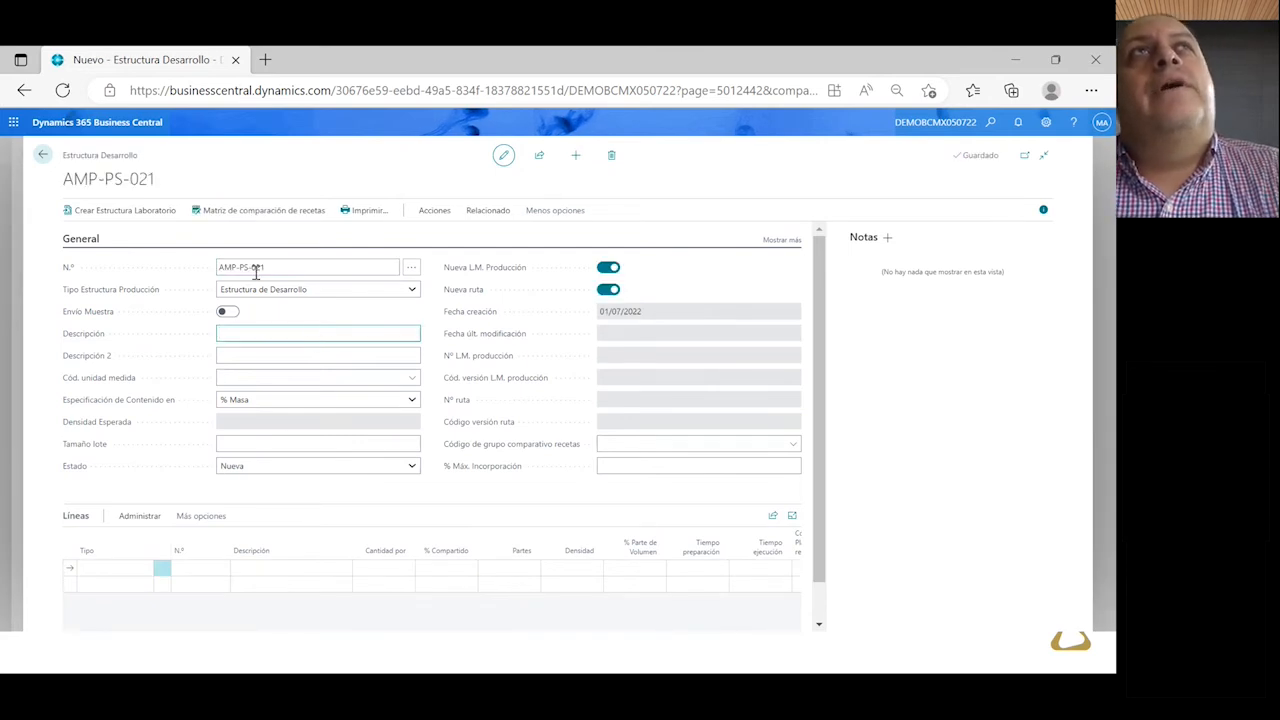
Copy the lines of existing production structure AMP-PS-016 into the new development structure
click(435, 212)
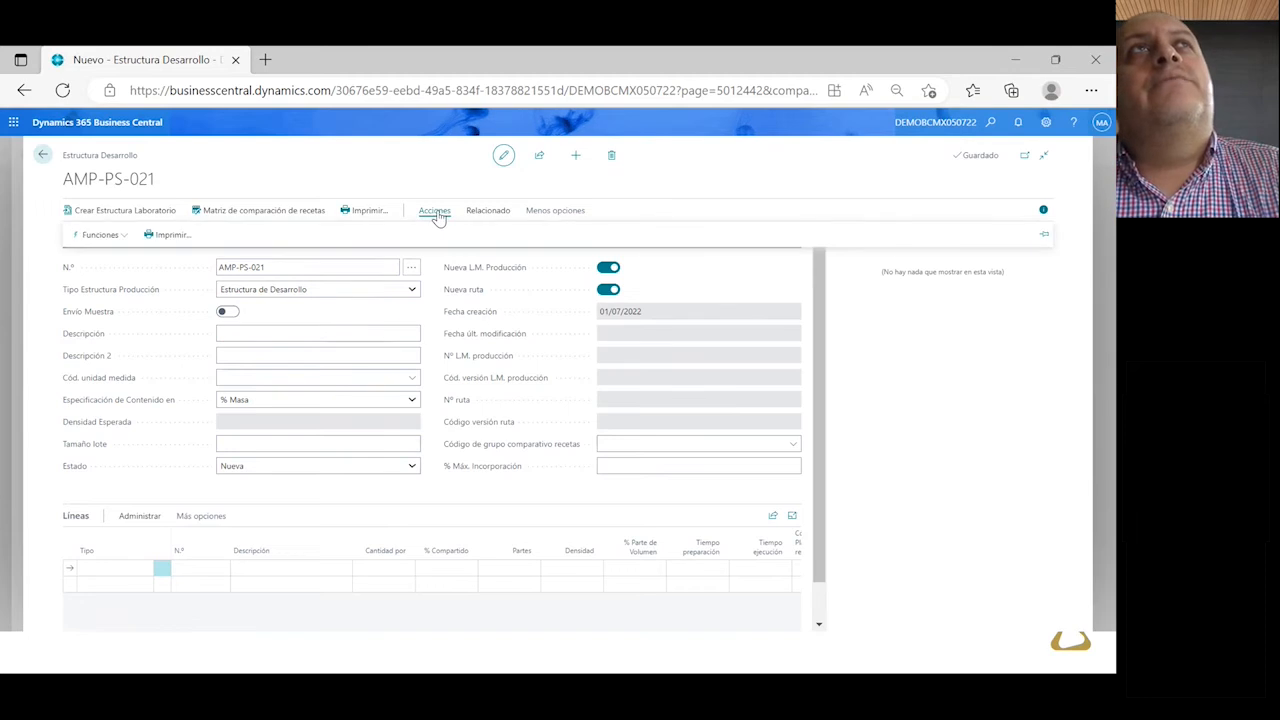
click(100, 236)
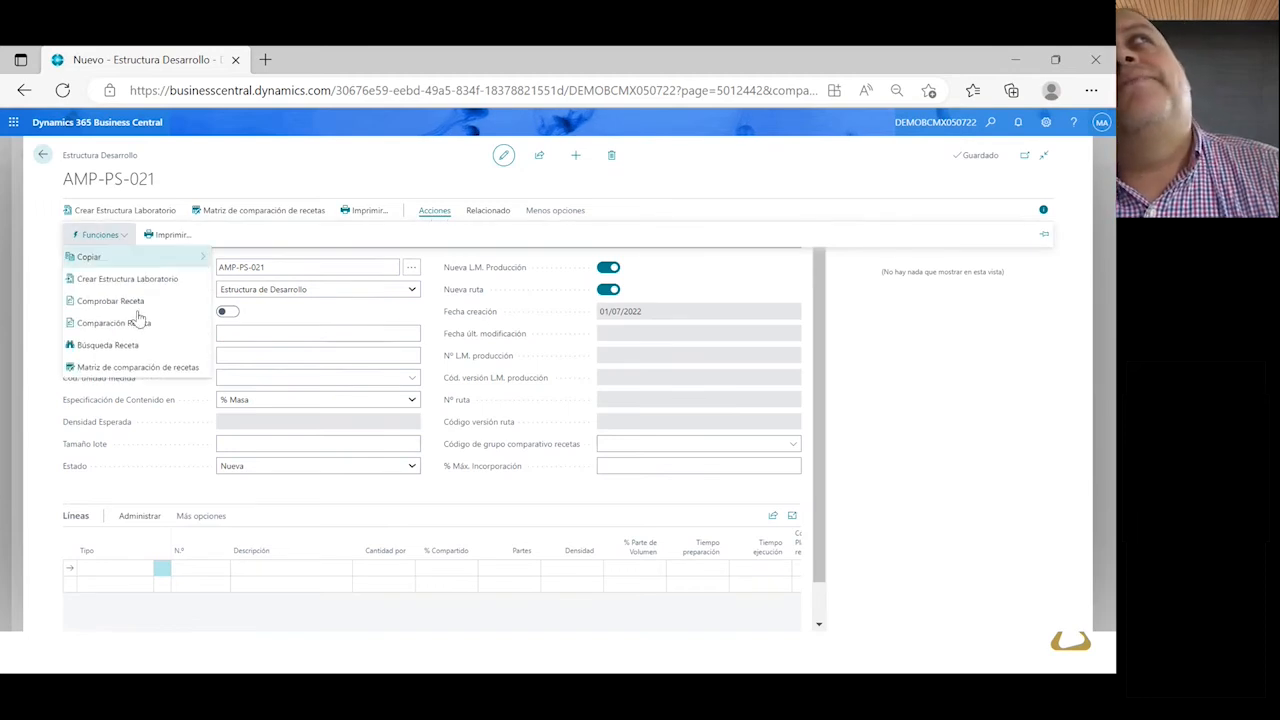
mouse_move(120, 256)
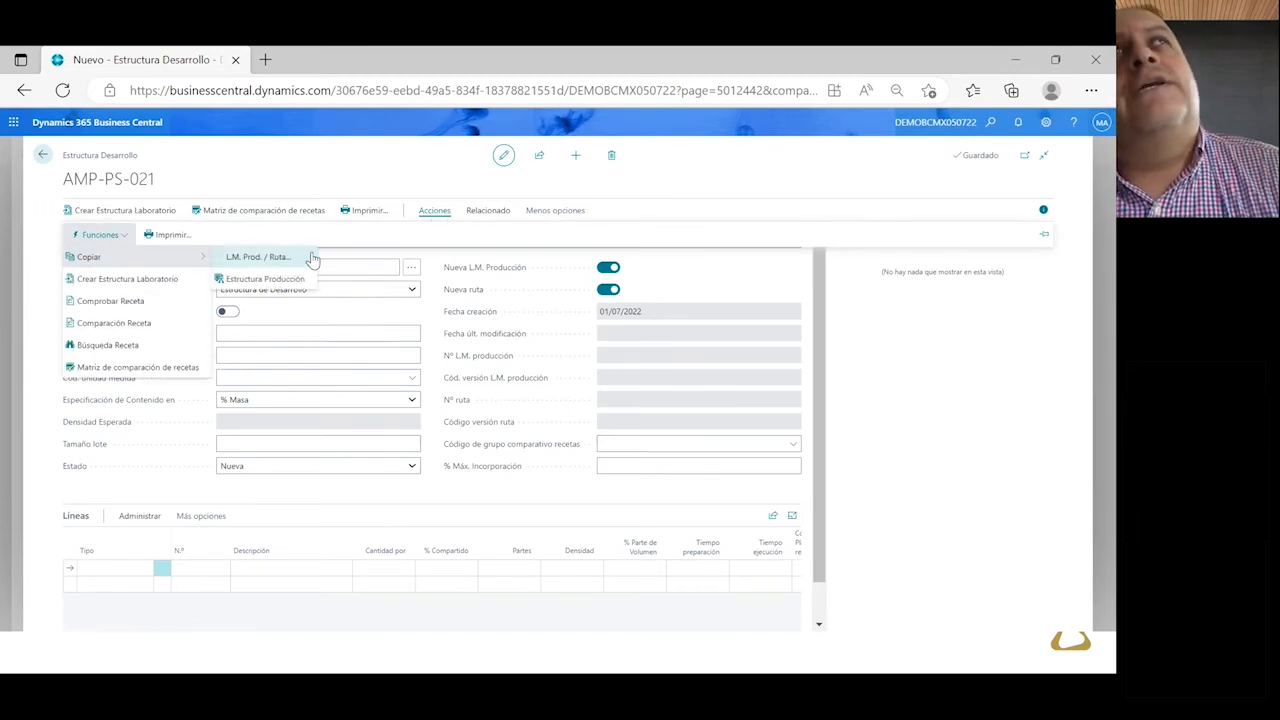
click(283, 273)
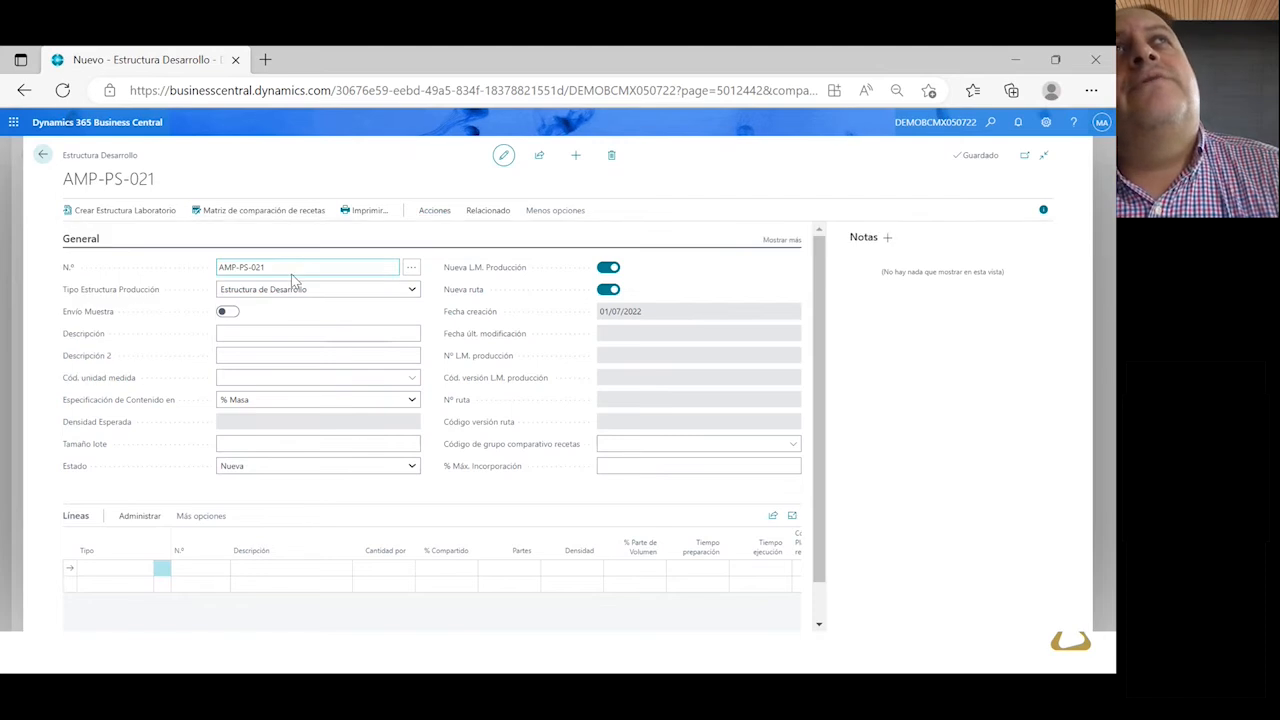
scroll(470, 430, down, 3)
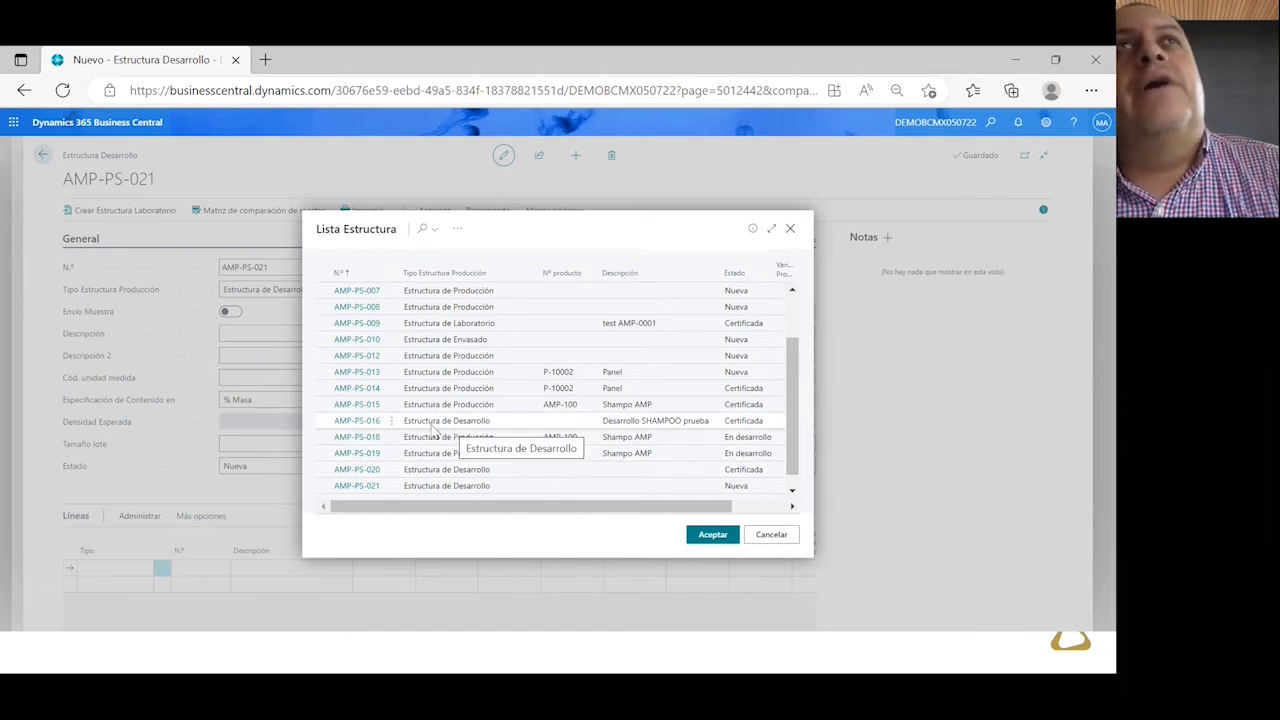
scroll(486, 470, down, 1)
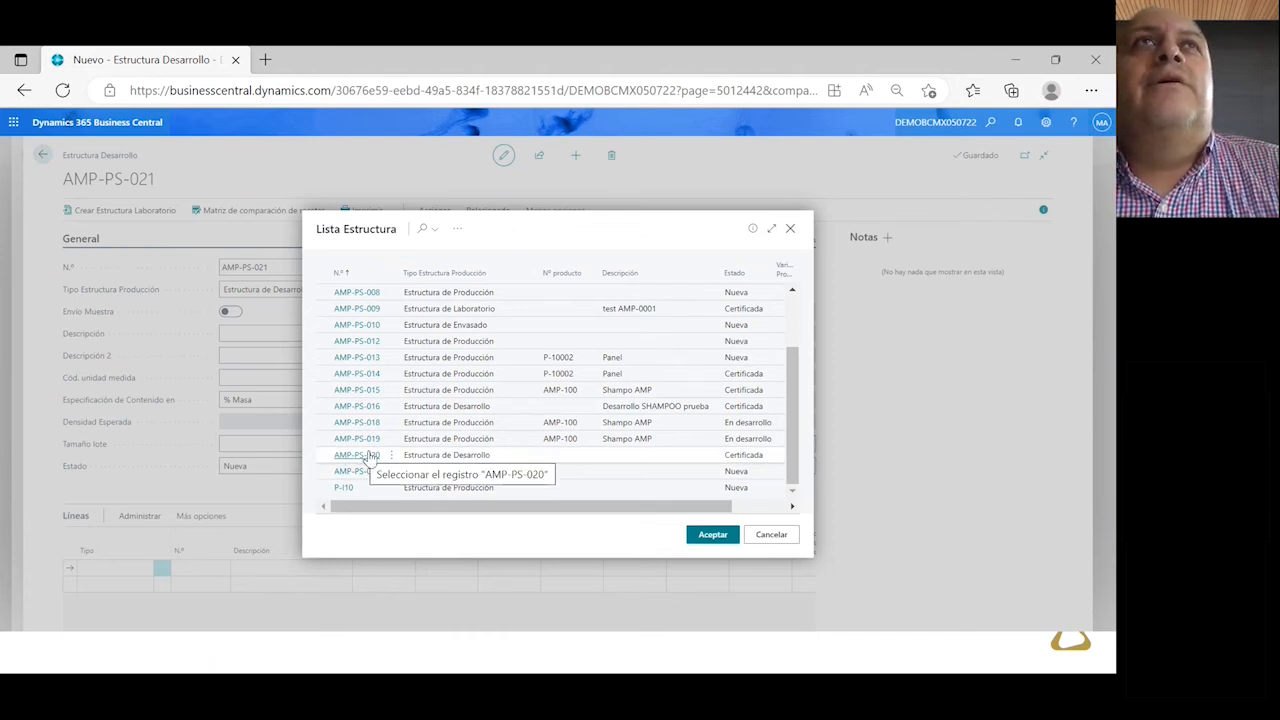
click(372, 408)
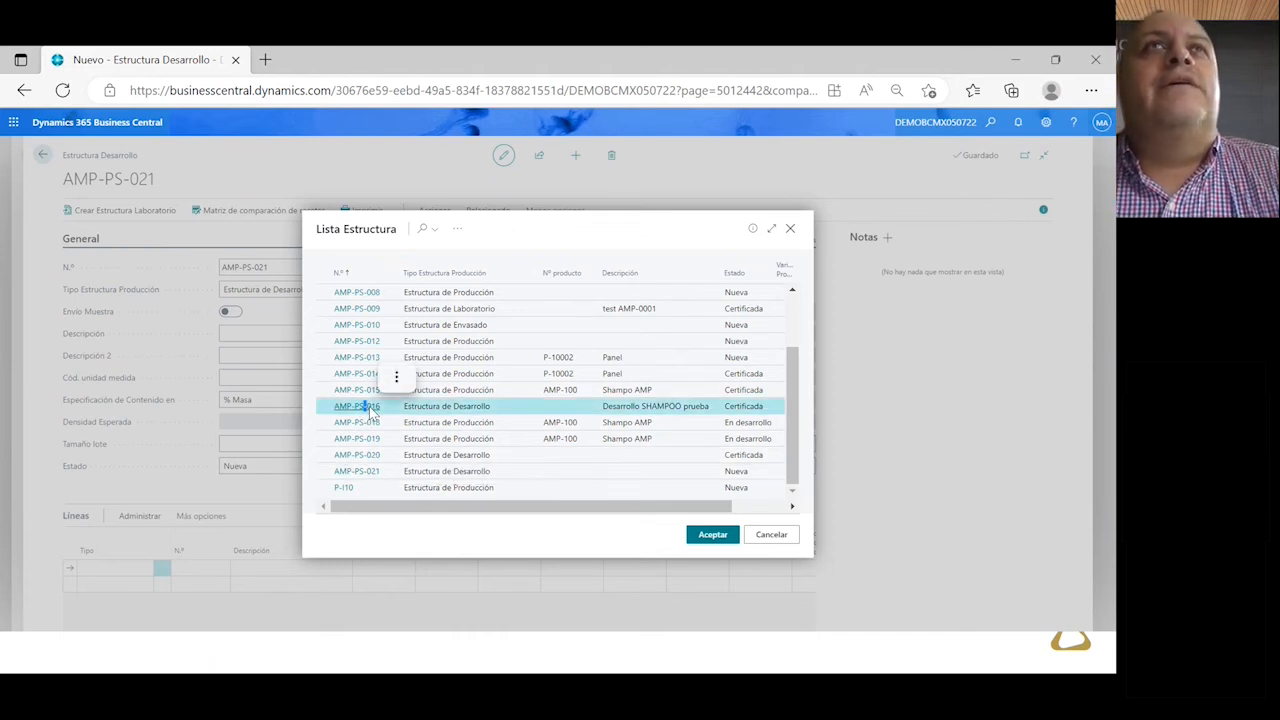
double_click(397, 414)
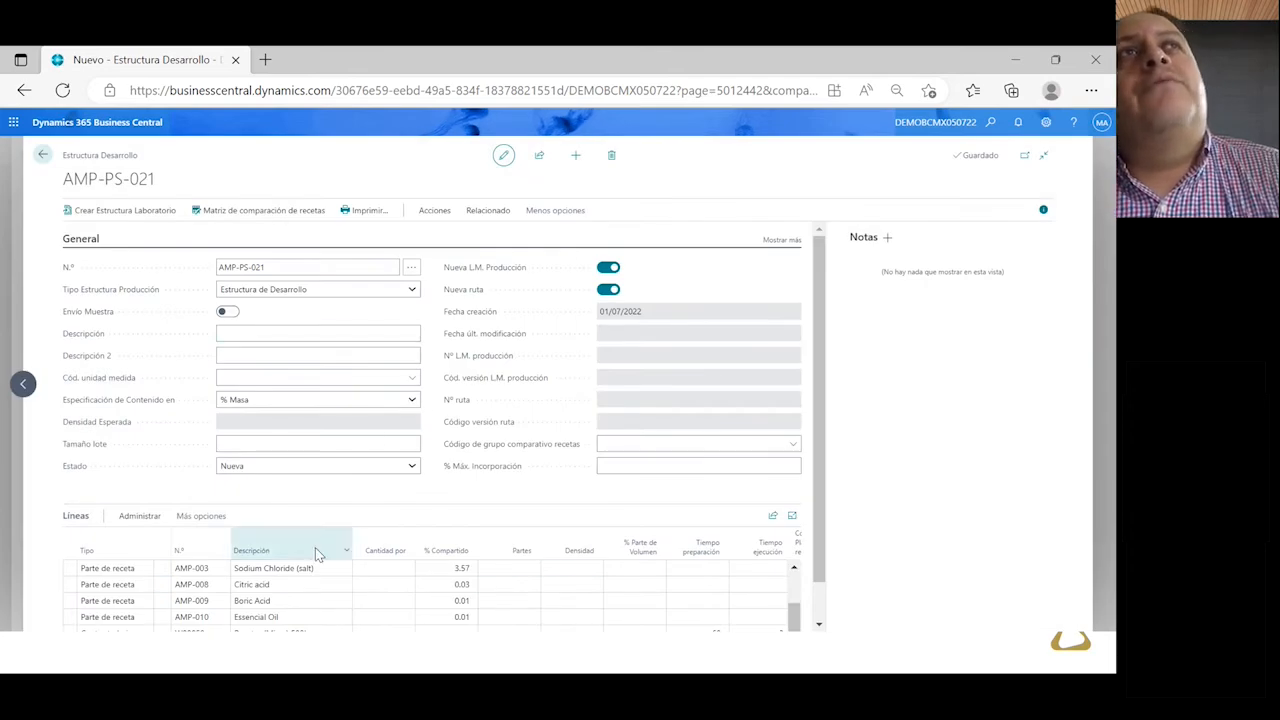
Change the work centre on the copied Centro trabajo line to W00060, Reactor (mixer) 5000L
scroll(352, 609, down, 1)
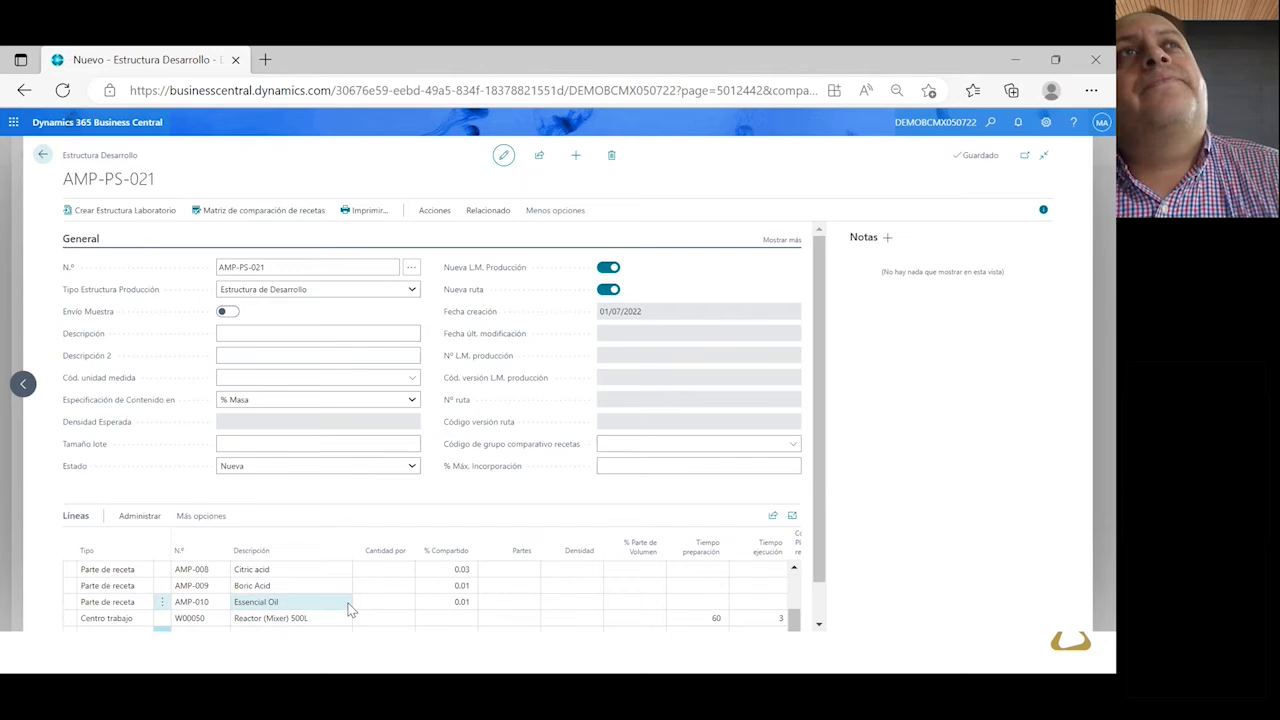
click(205, 620)
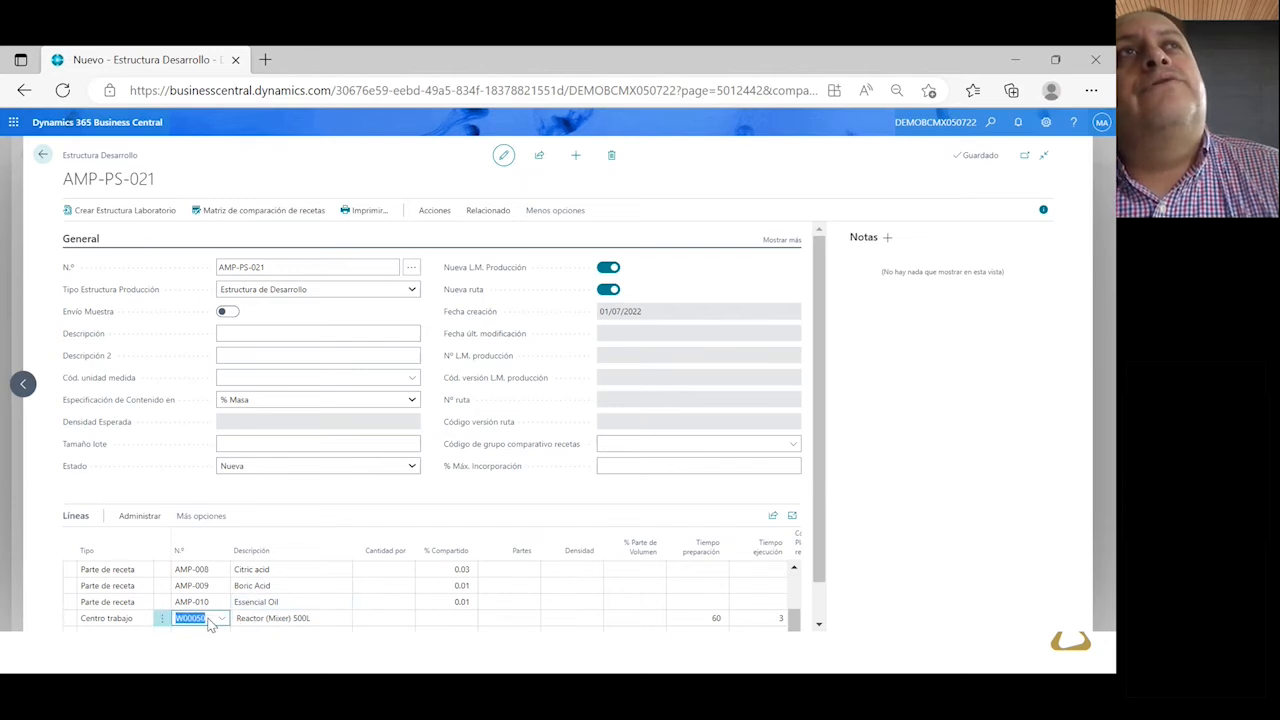
scroll(210, 615, up, 1)
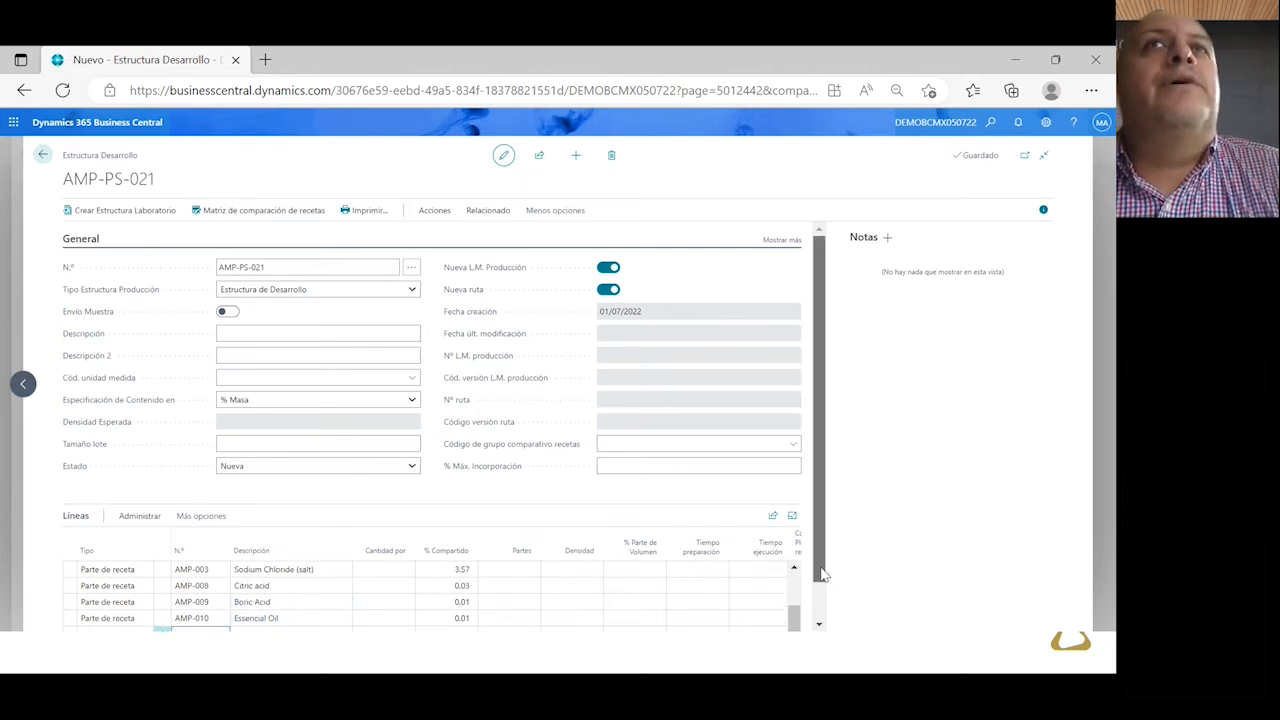
scroll(822, 574, down, 1)
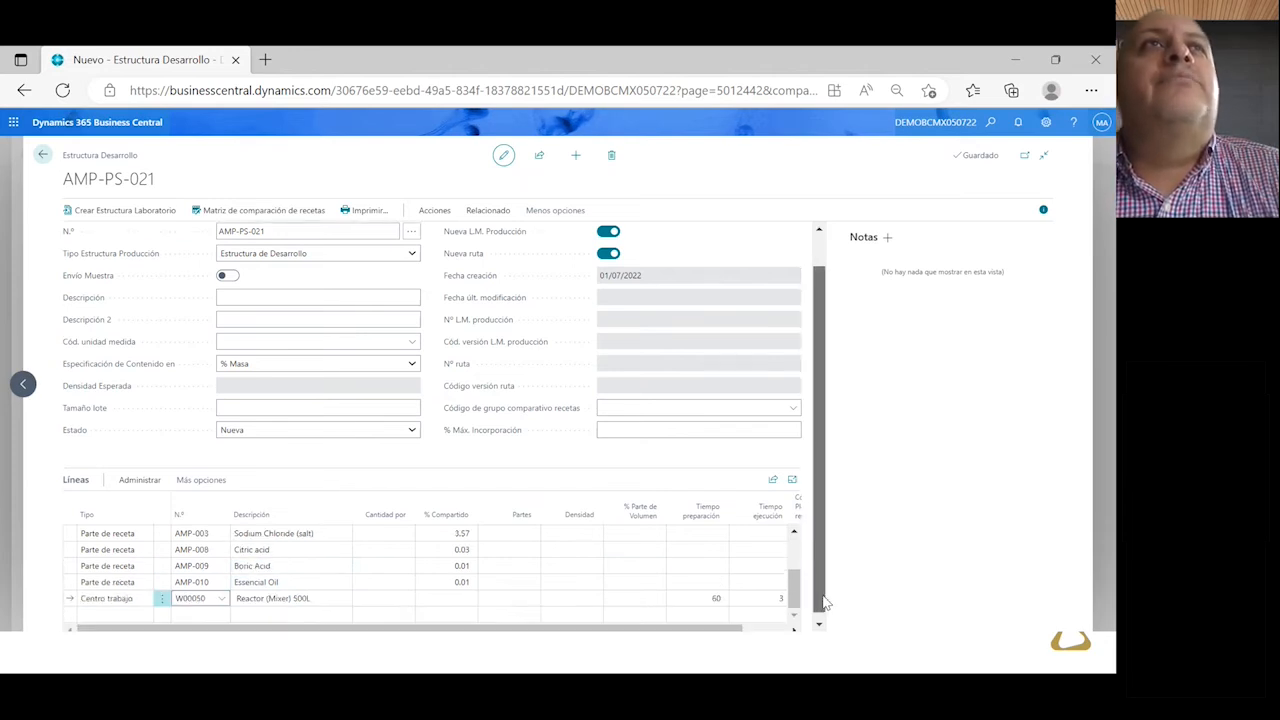
click(223, 598)
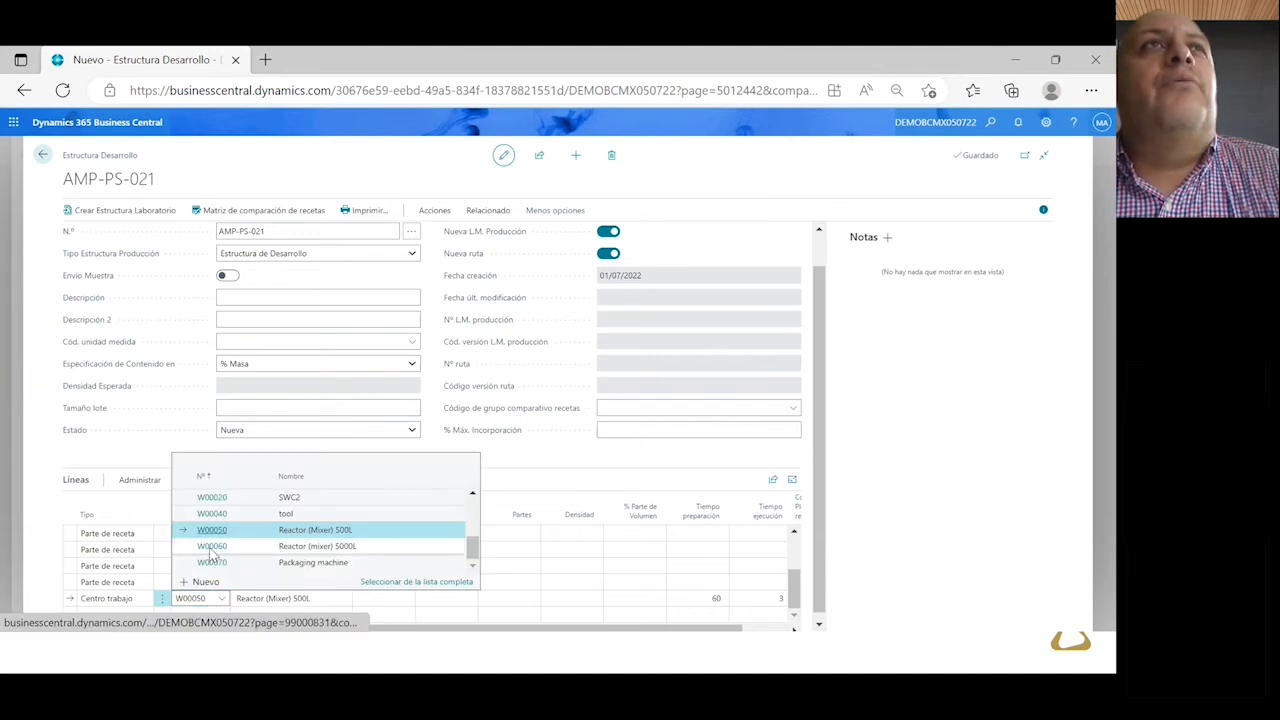
click(212, 547)
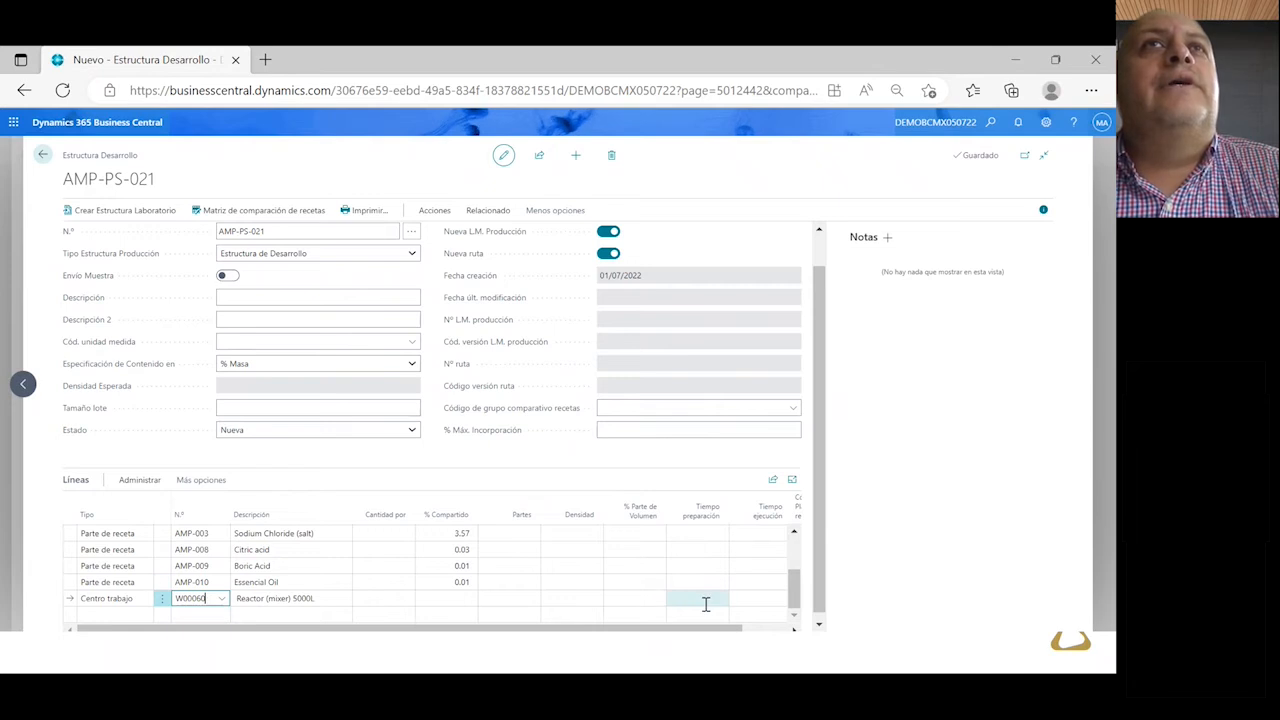
Set the reactor line's preparation time to 30 and its execution time to 1
click(705, 600)
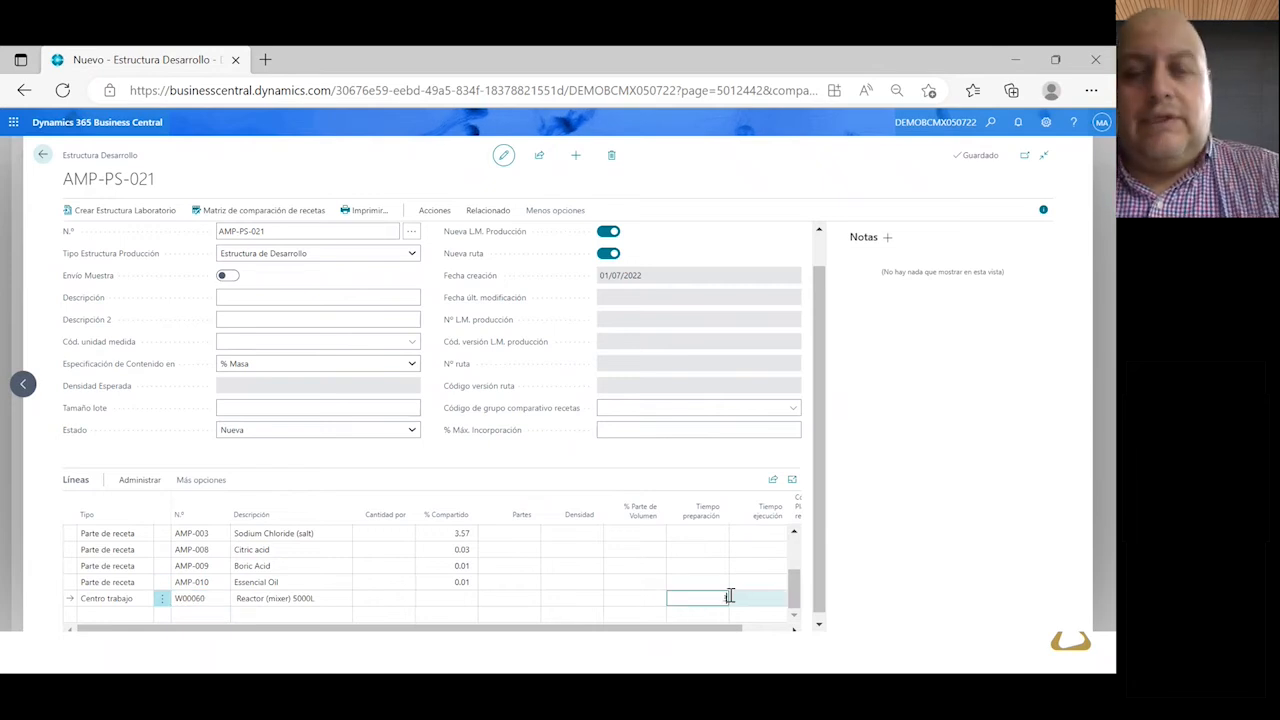
click(740, 600)
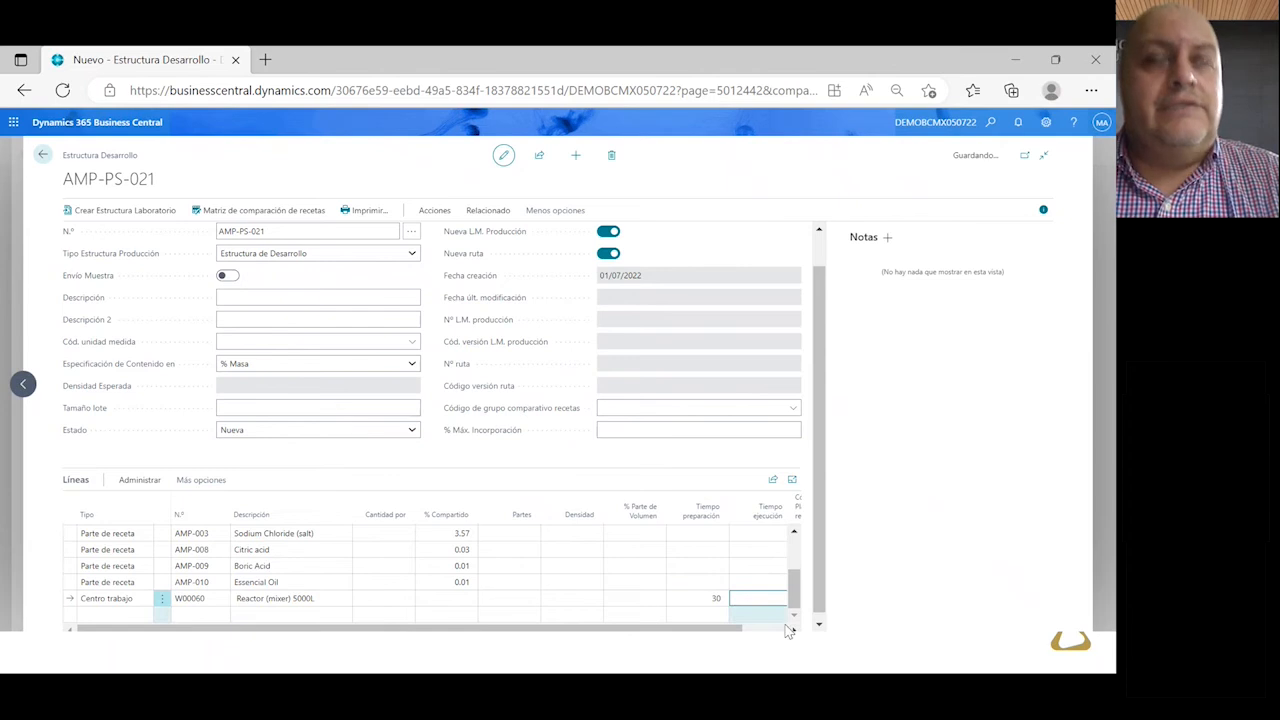
text(1)
drag(727, 628, 786, 627)
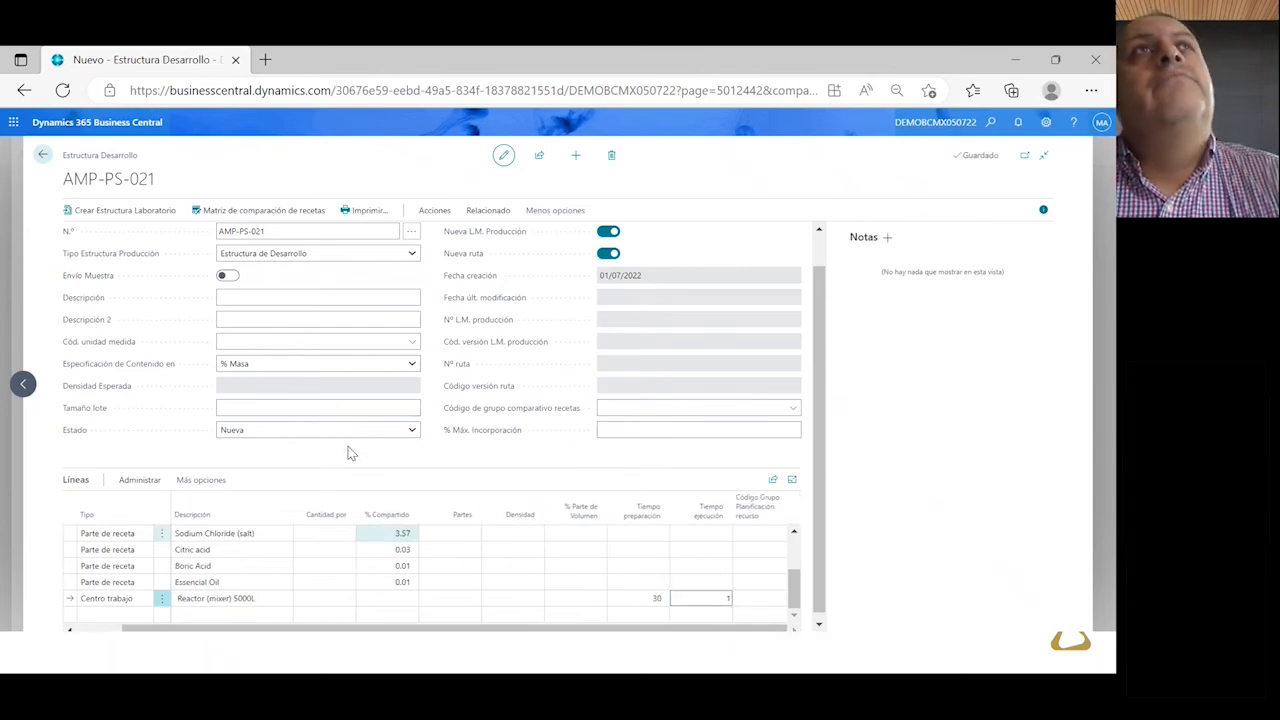
Enter Base Shampoo as the development structure's description and set its status to Certificada
click(250, 412)
click(252, 291)
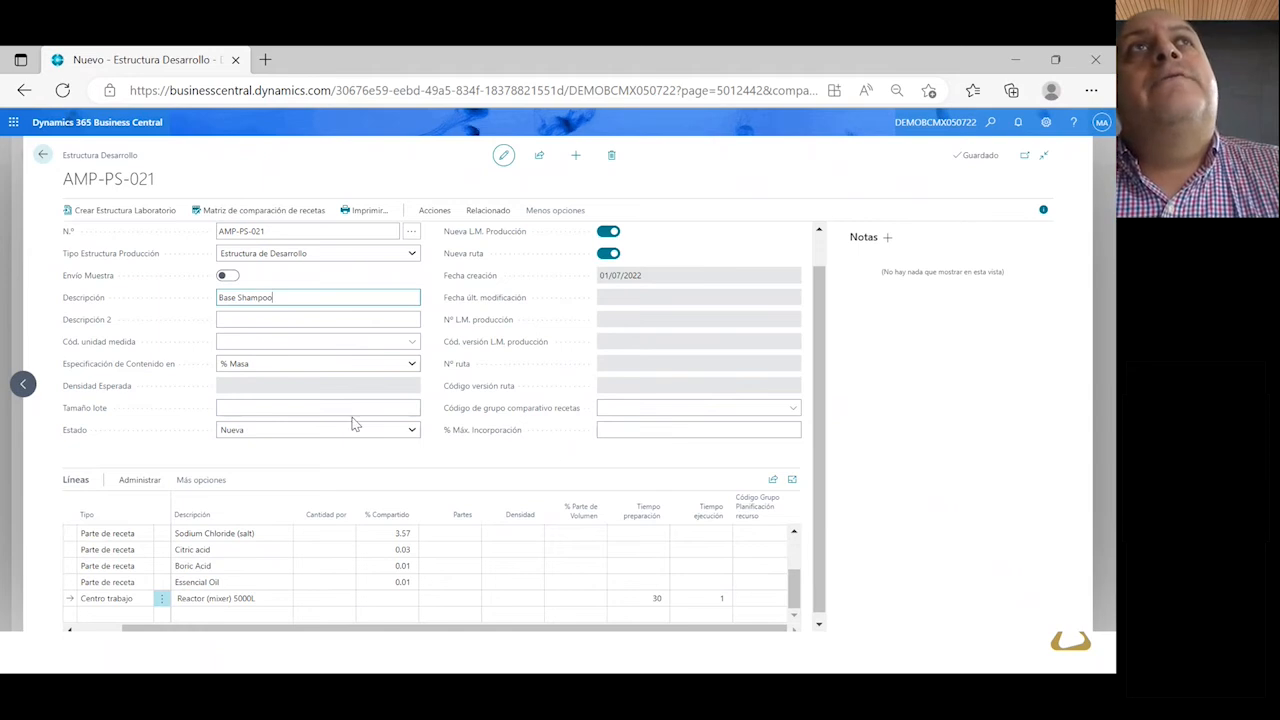
click(410, 431)
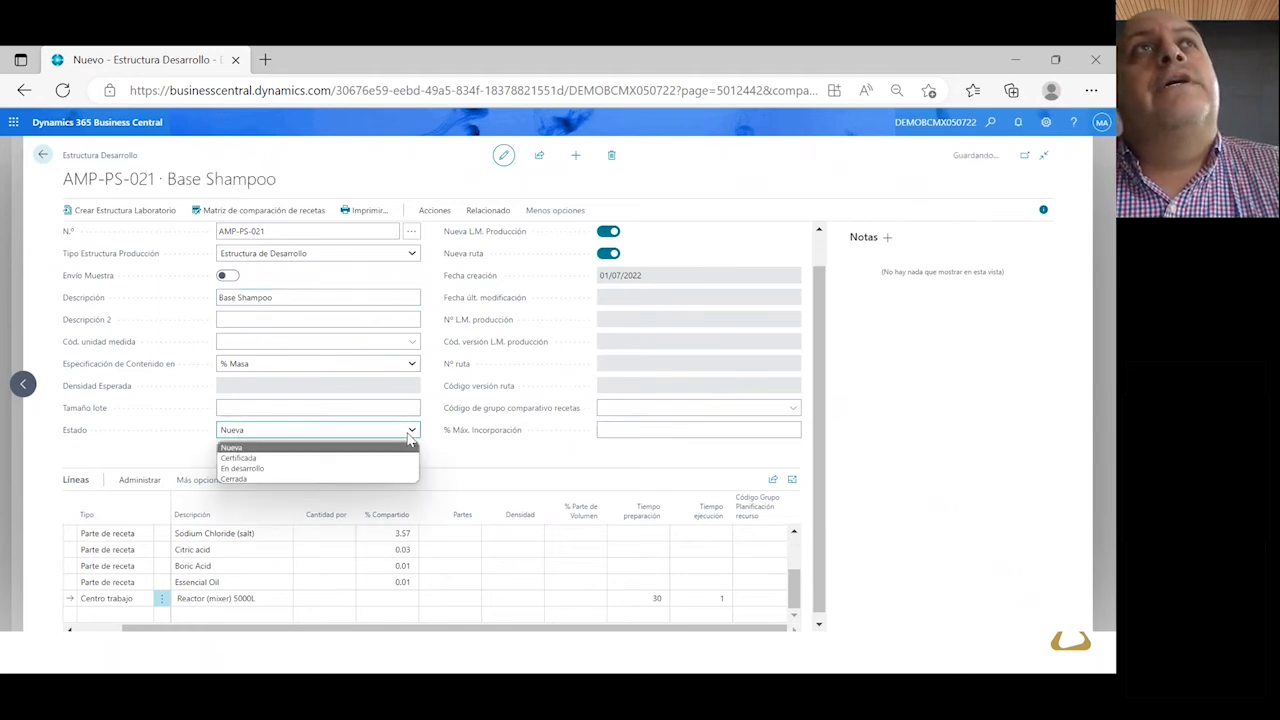
click(243, 459)
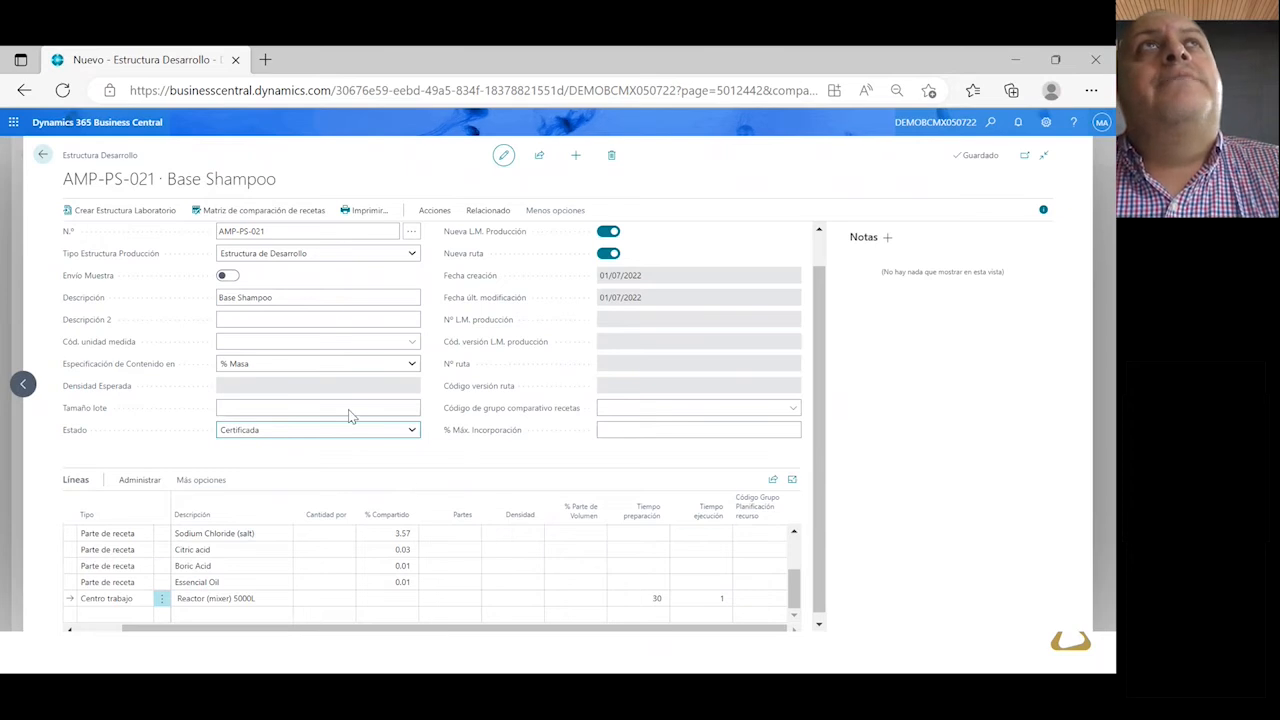
Preview the printed report of the Base Shampoo development structure with ingredient printing off, and close the preview
click(359, 212)
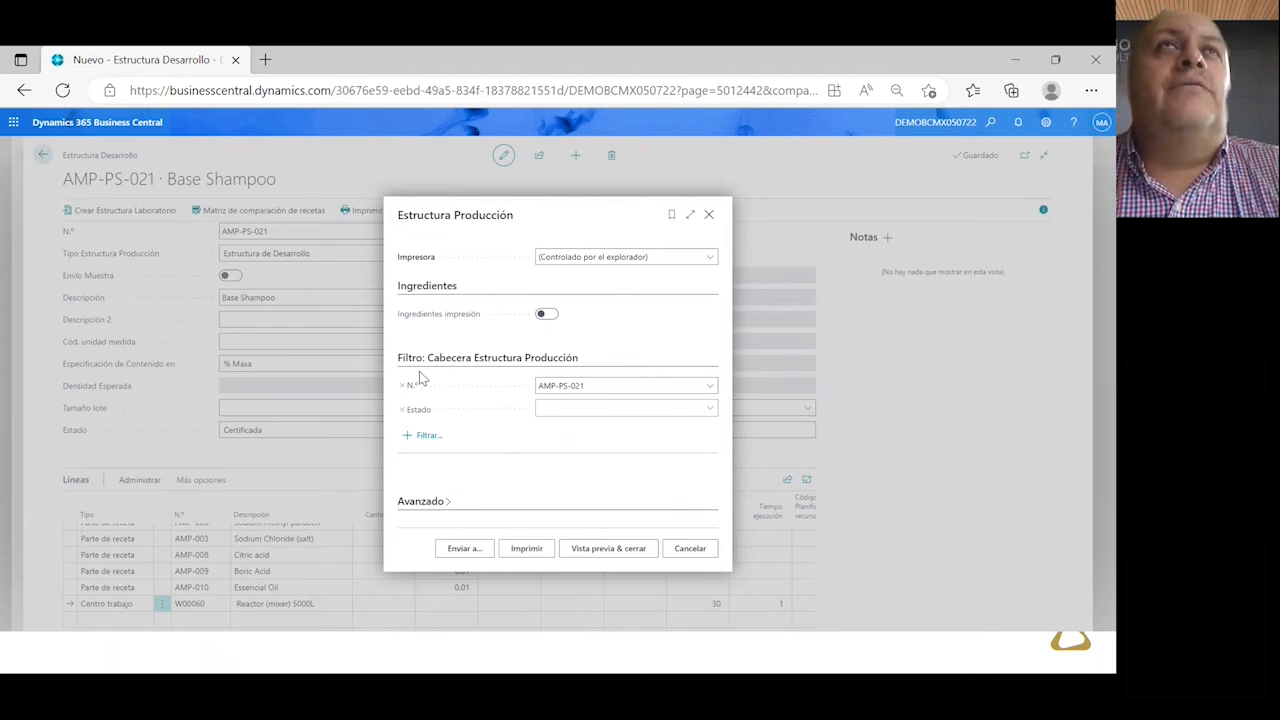
click(545, 316)
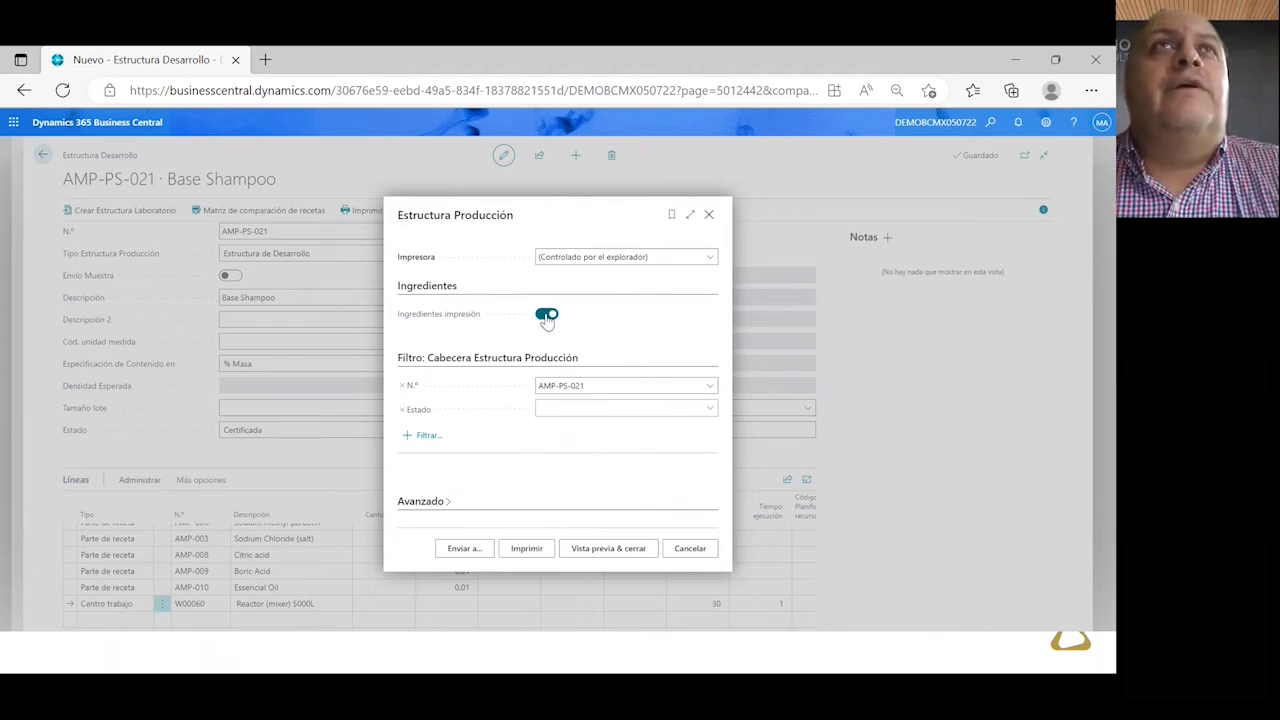
click(546, 314)
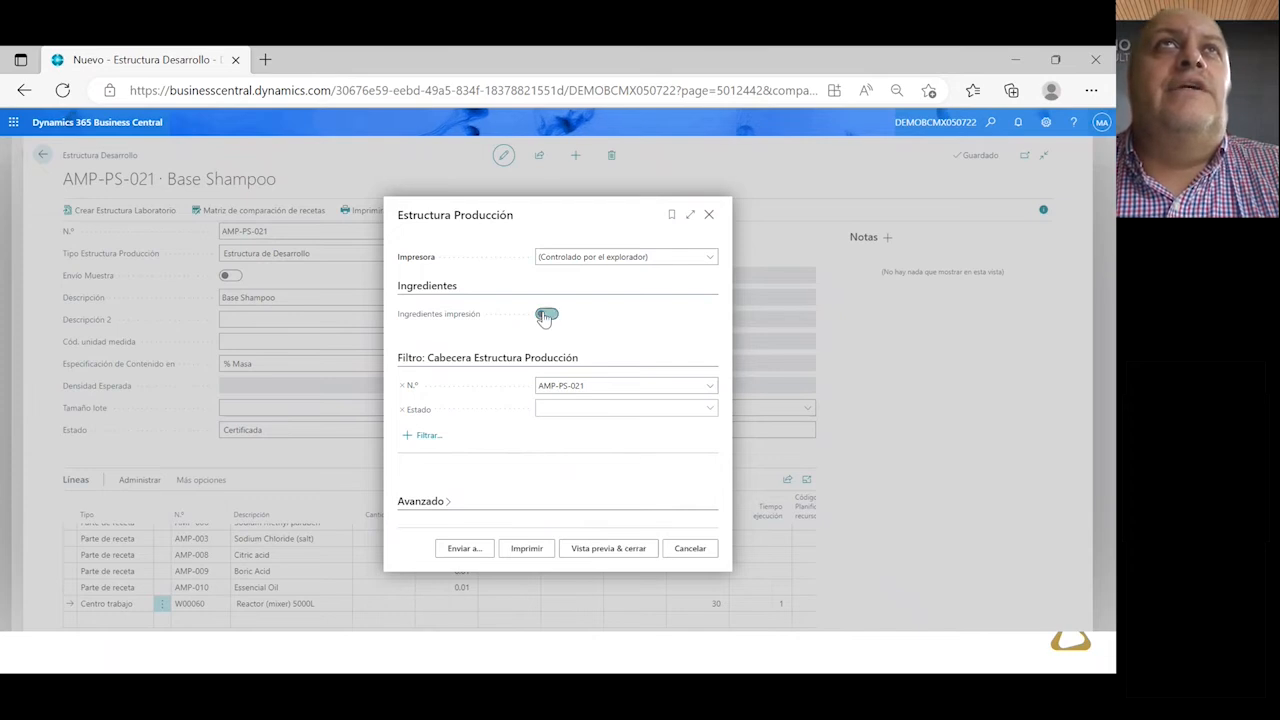
click(585, 552)
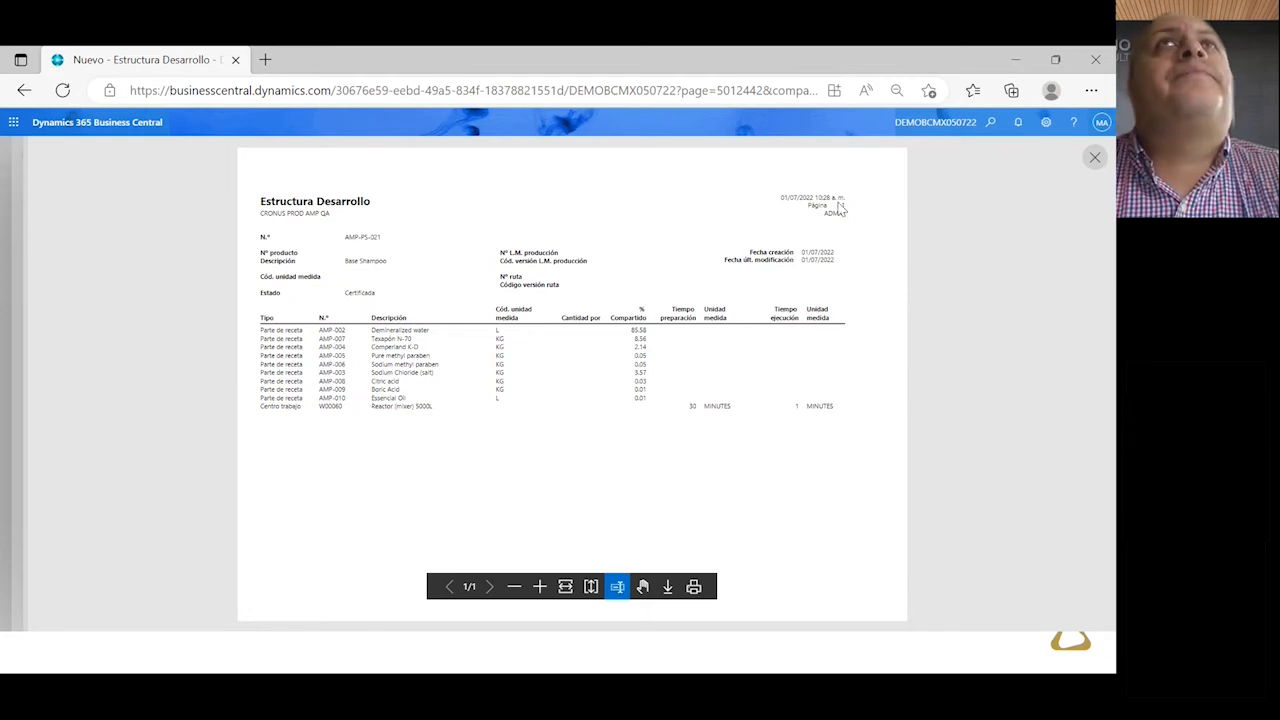
click(1095, 157)
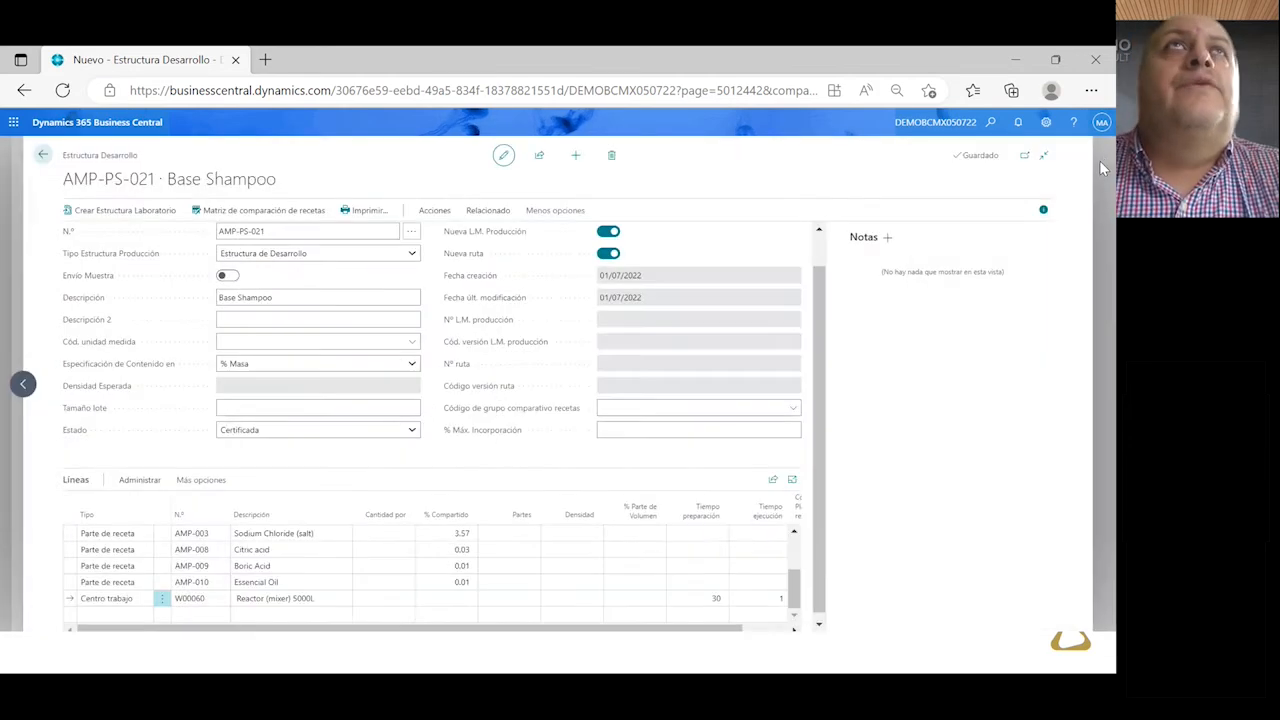
Create a laboratory structure from the certified development structure and confirm its creation
click(435, 211)
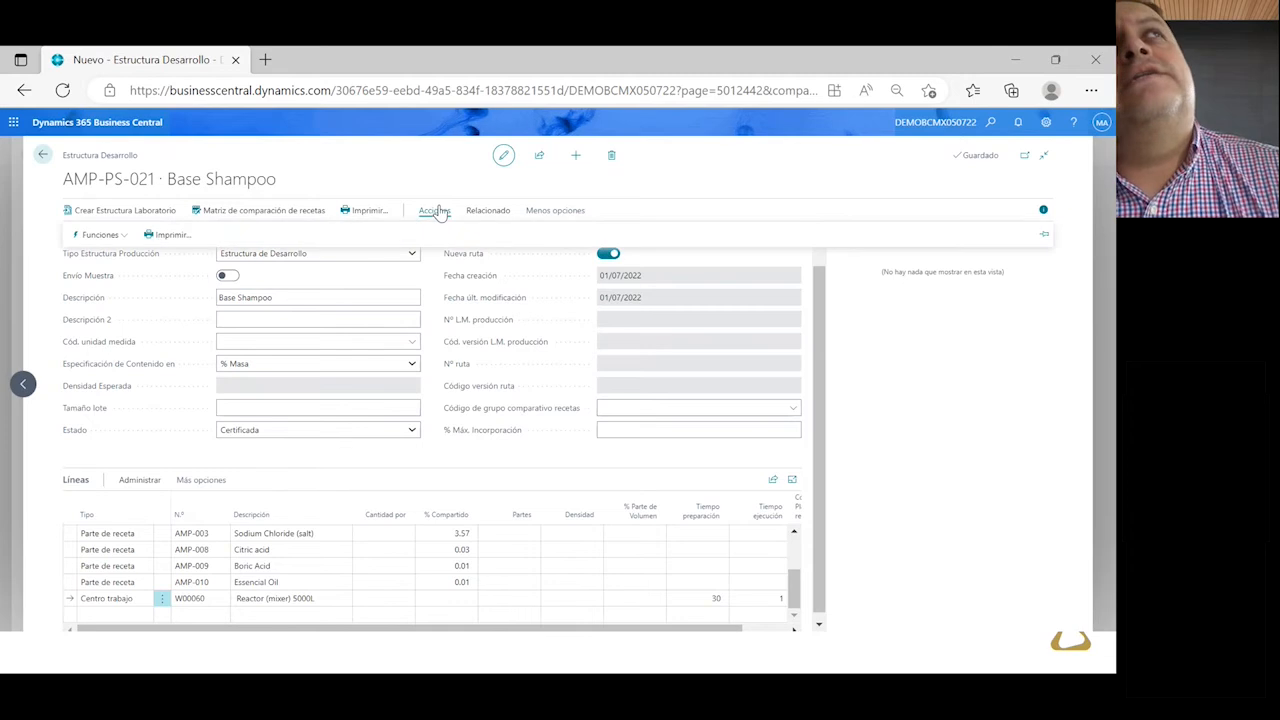
click(100, 234)
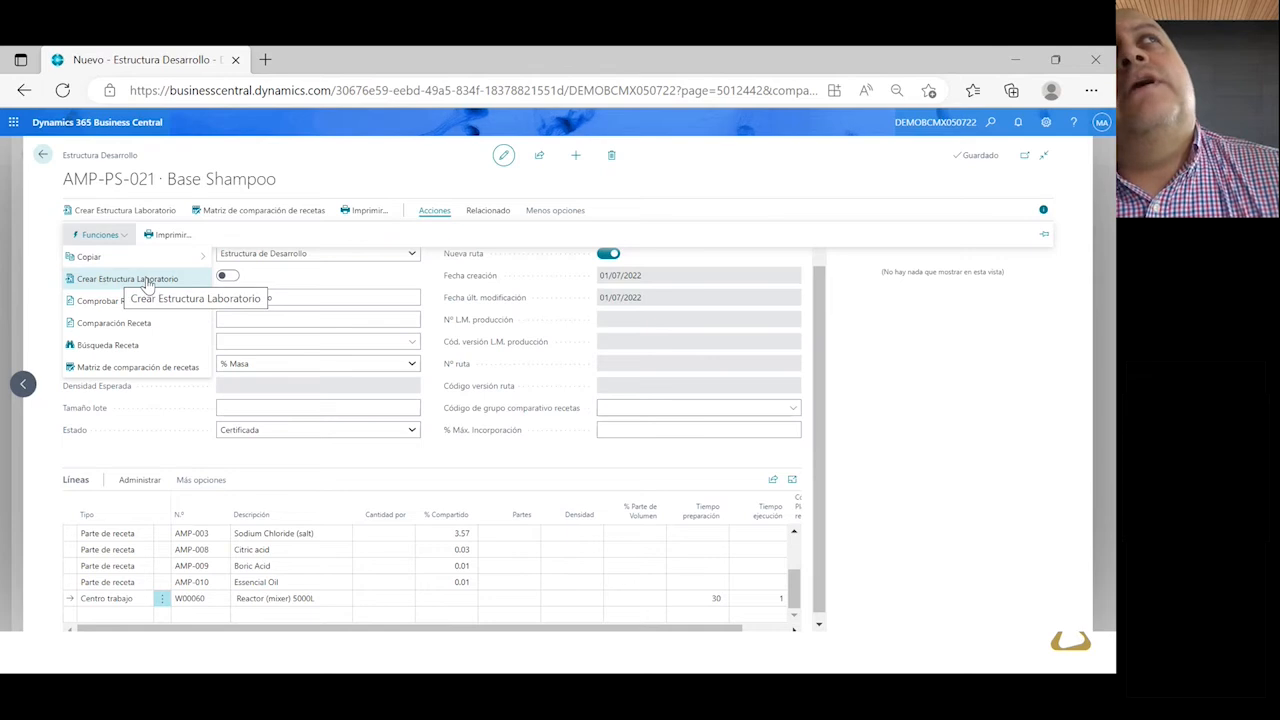
click(147, 282)
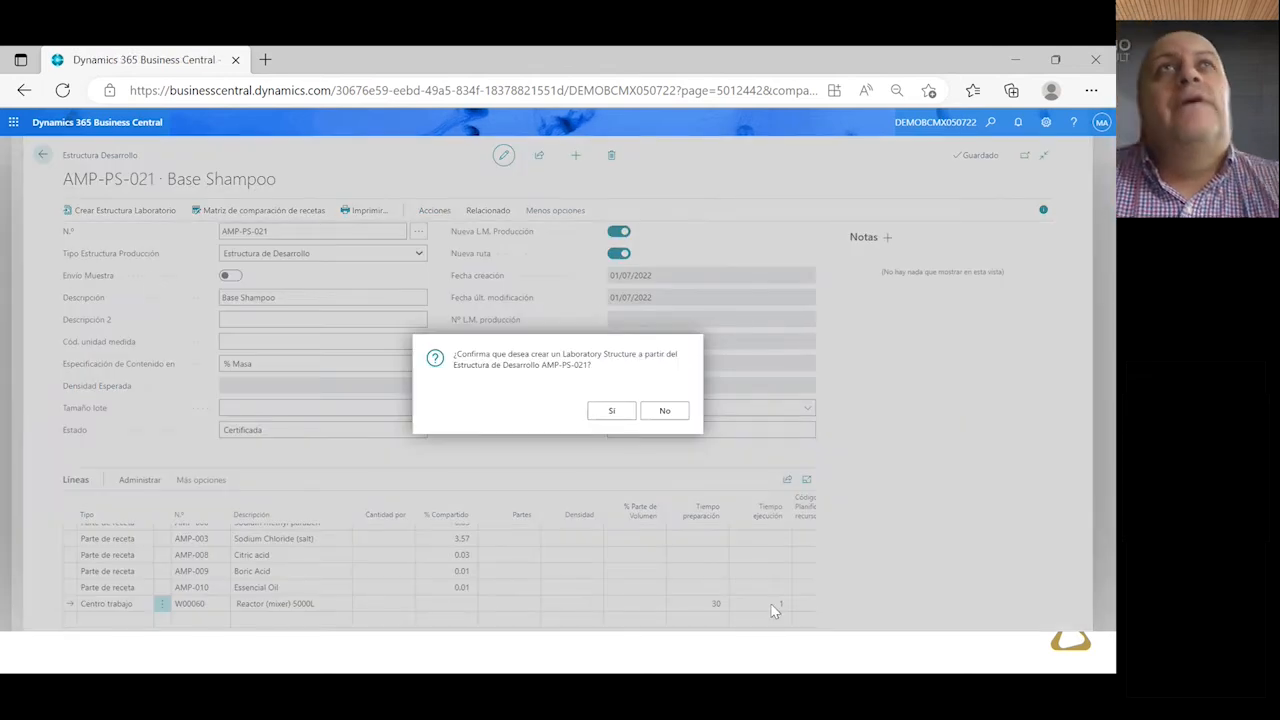
click(617, 418)
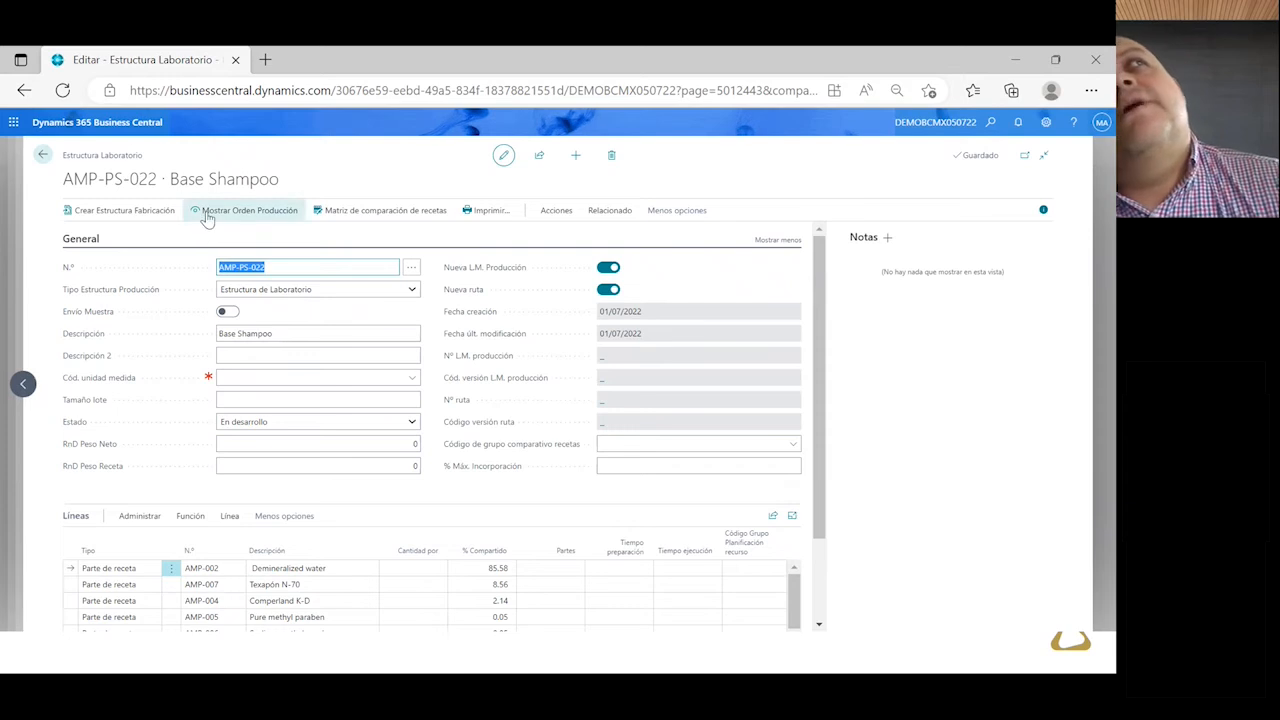
Set the laboratory structure's unit of measure to L and its batch size to 3000
mouse_move(256, 387)
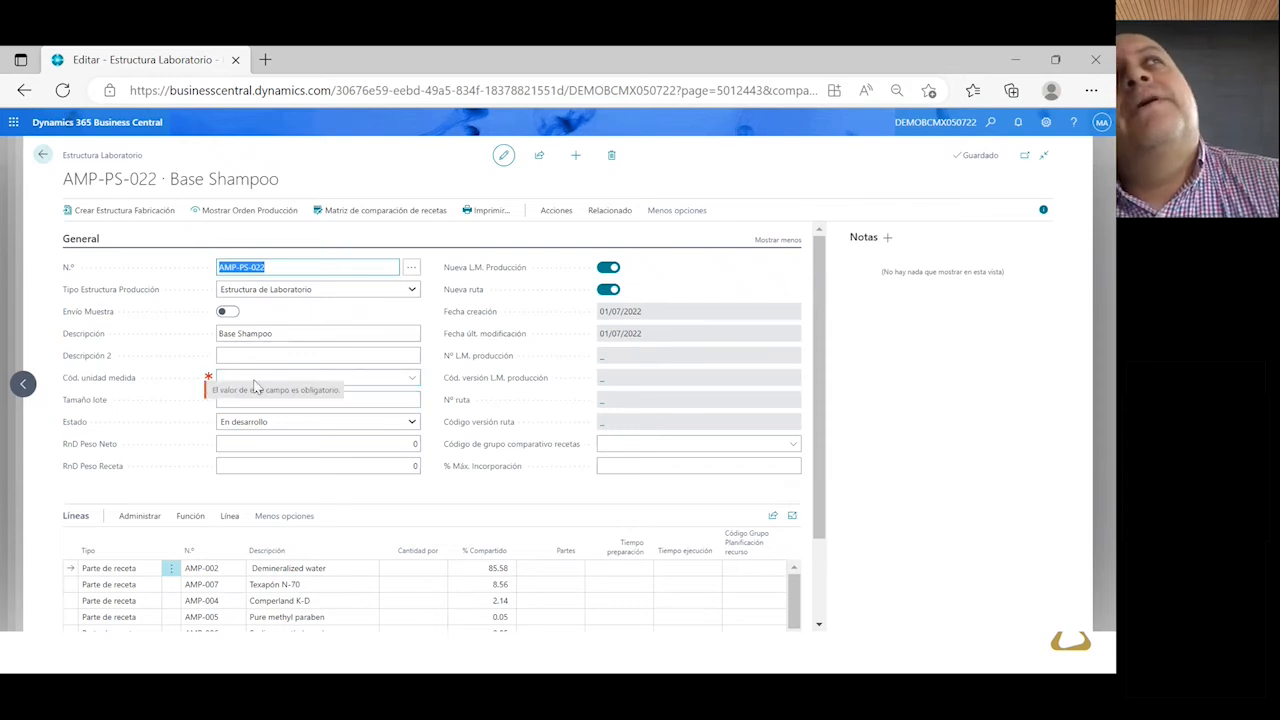
click(414, 382)
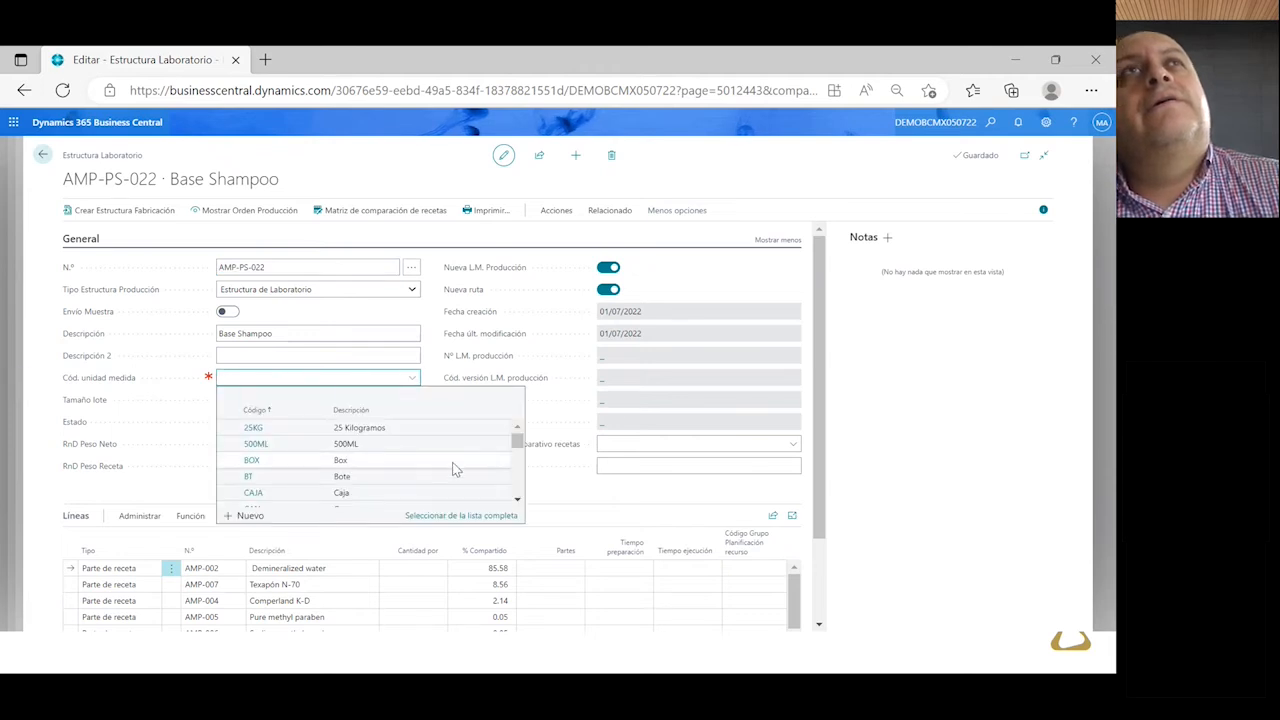
scroll(455, 466, down, 3)
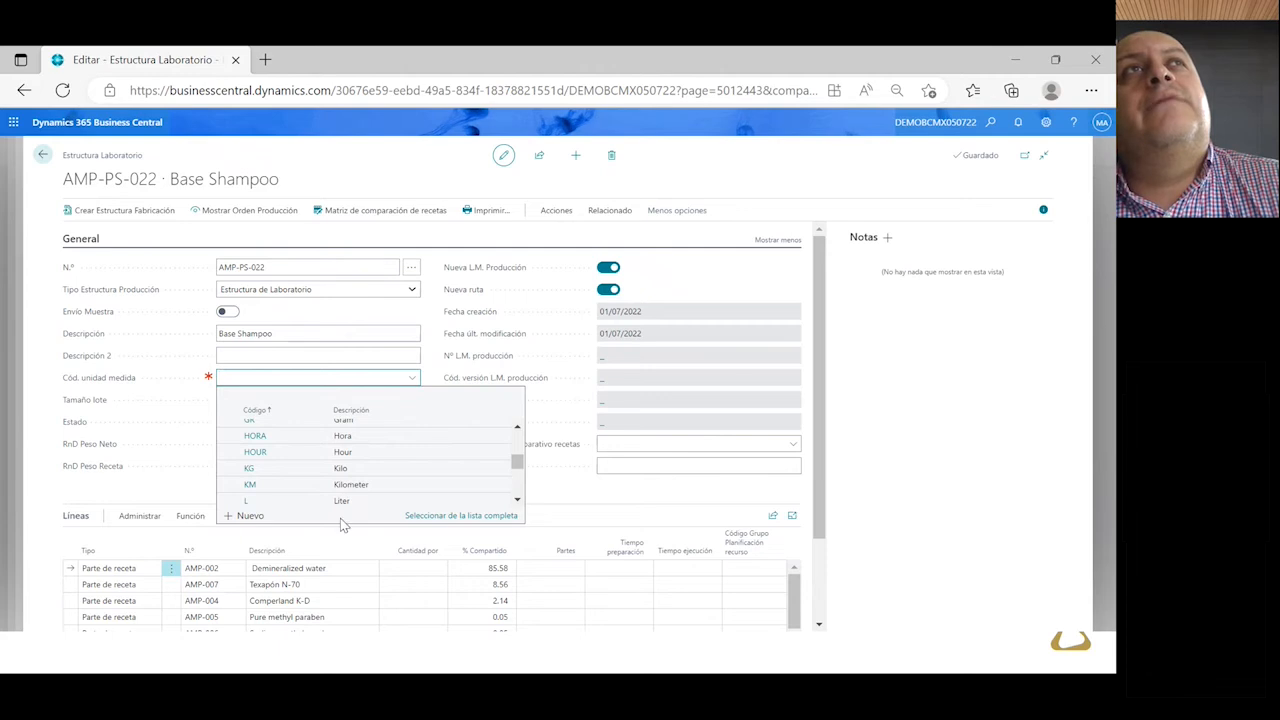
click(247, 500)
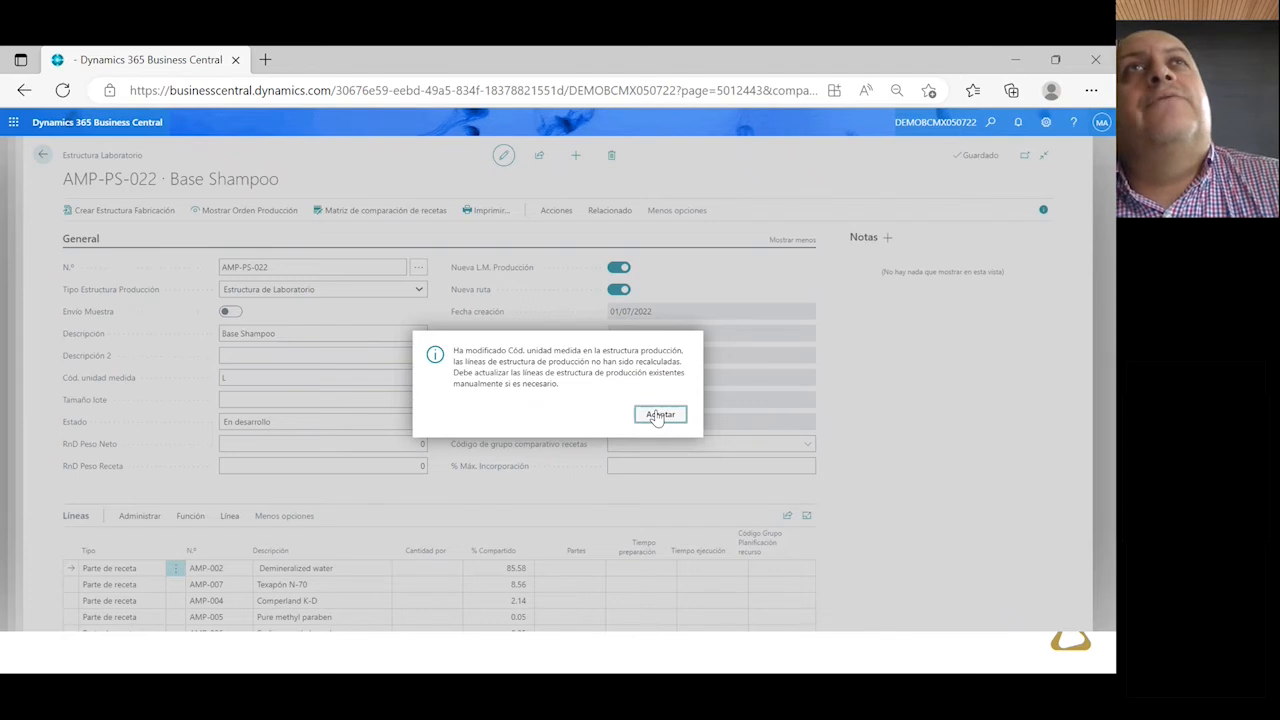
click(659, 416)
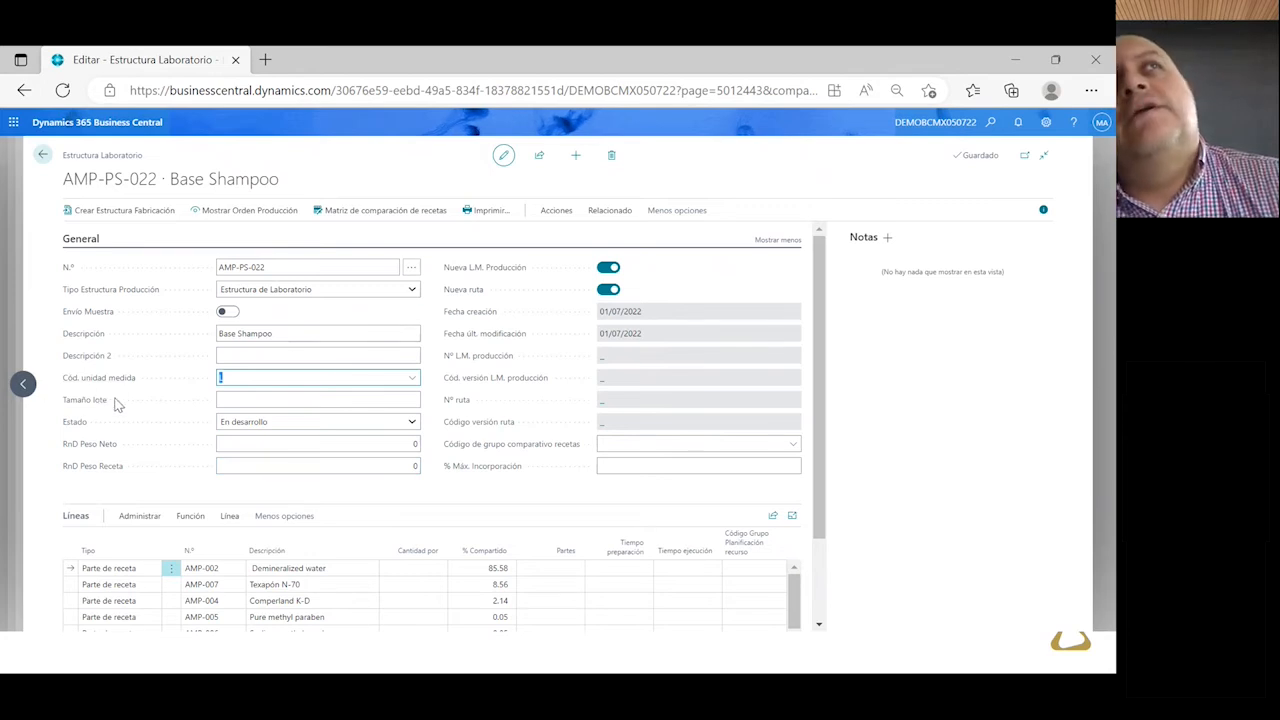
click(287, 402)
click(275, 400)
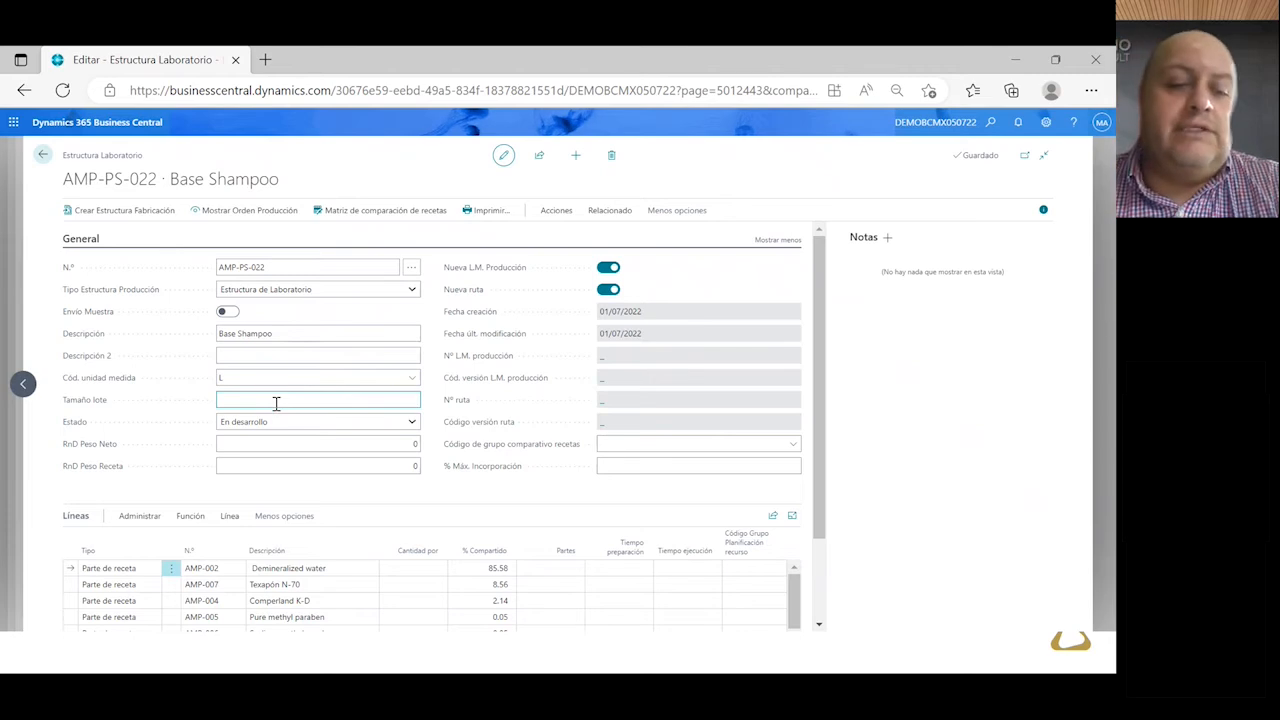
text(3000)
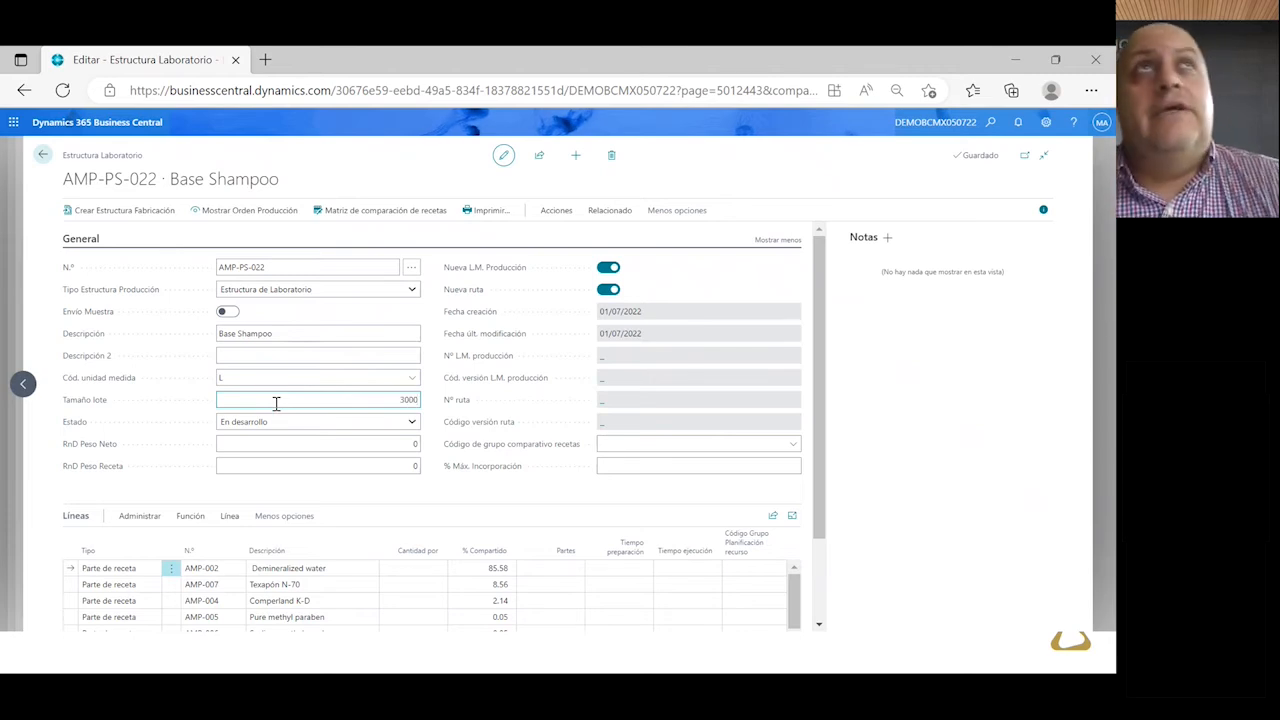
Set RnD Peso Neto to 2800 and RnD Peso Receta to 3000 on the laboratory structure
click(412, 446)
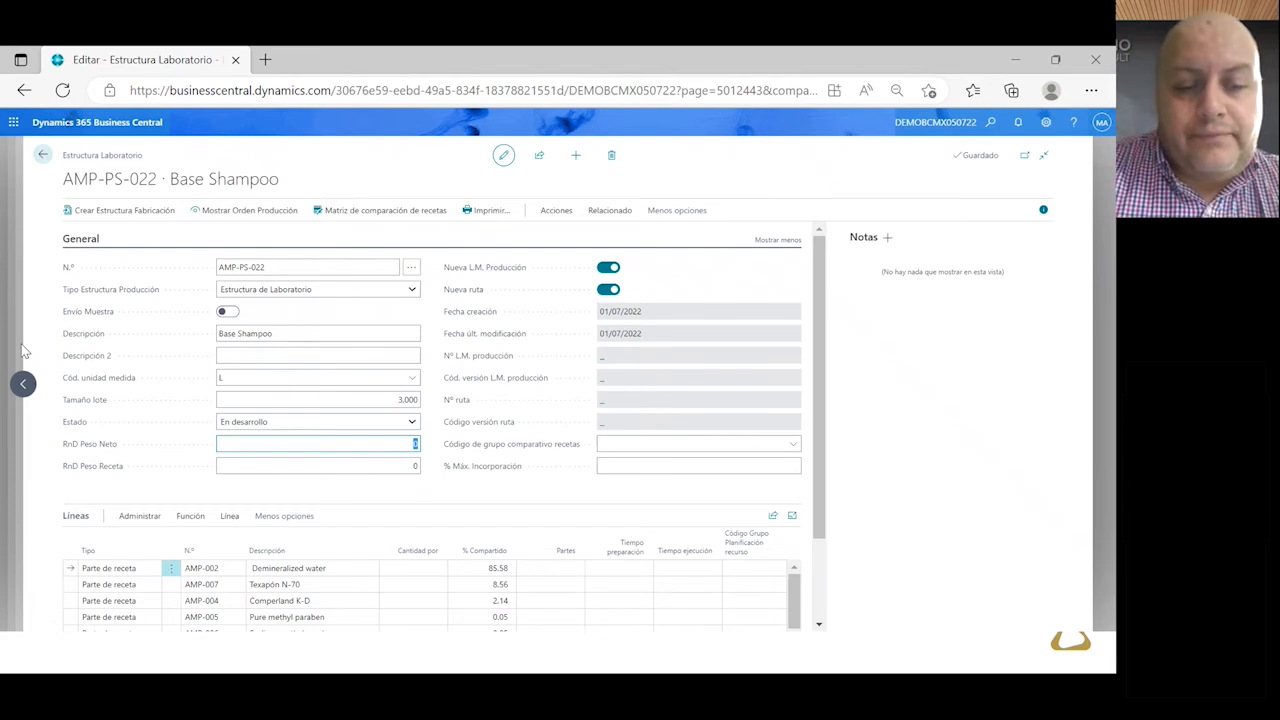
text(2)
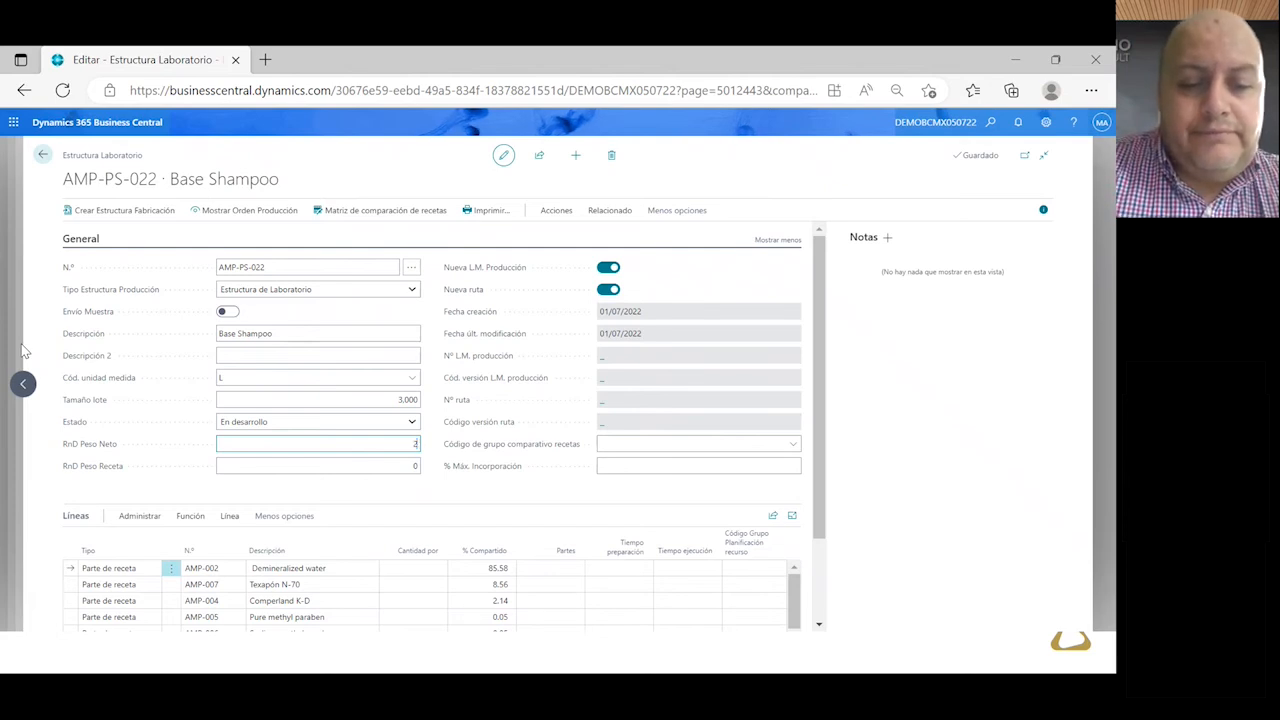
text(800)
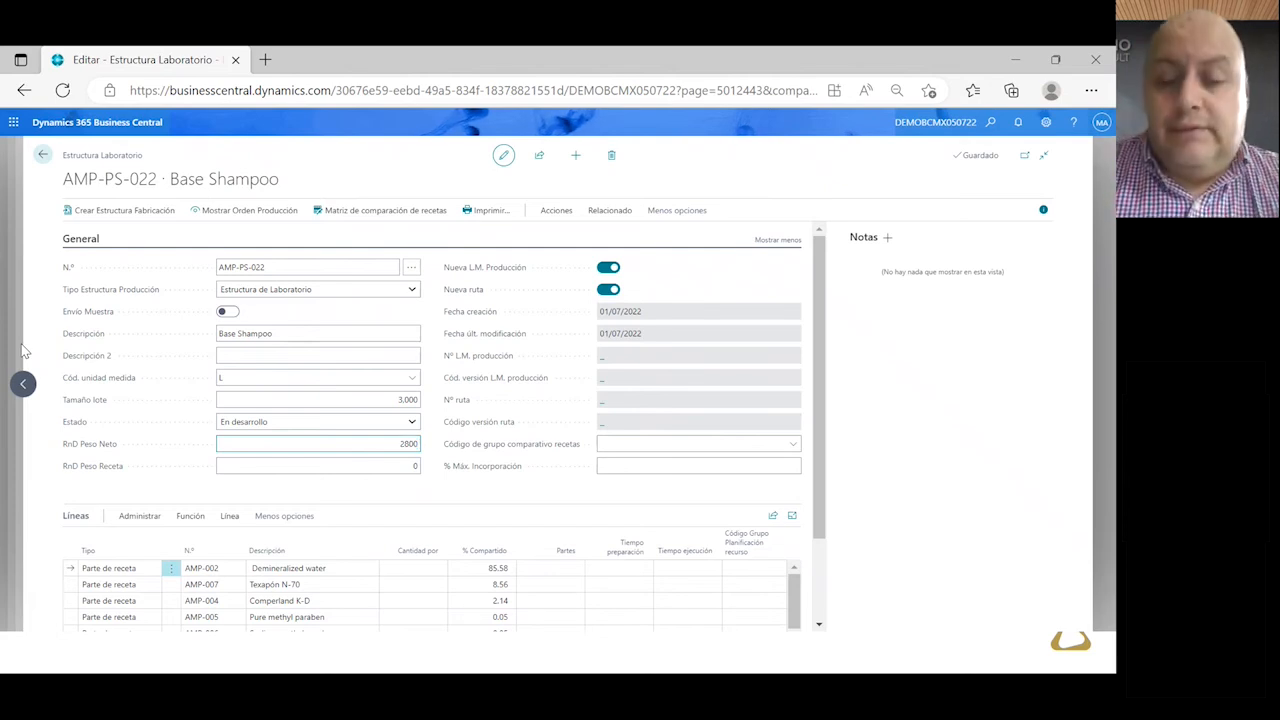
key(Tab)
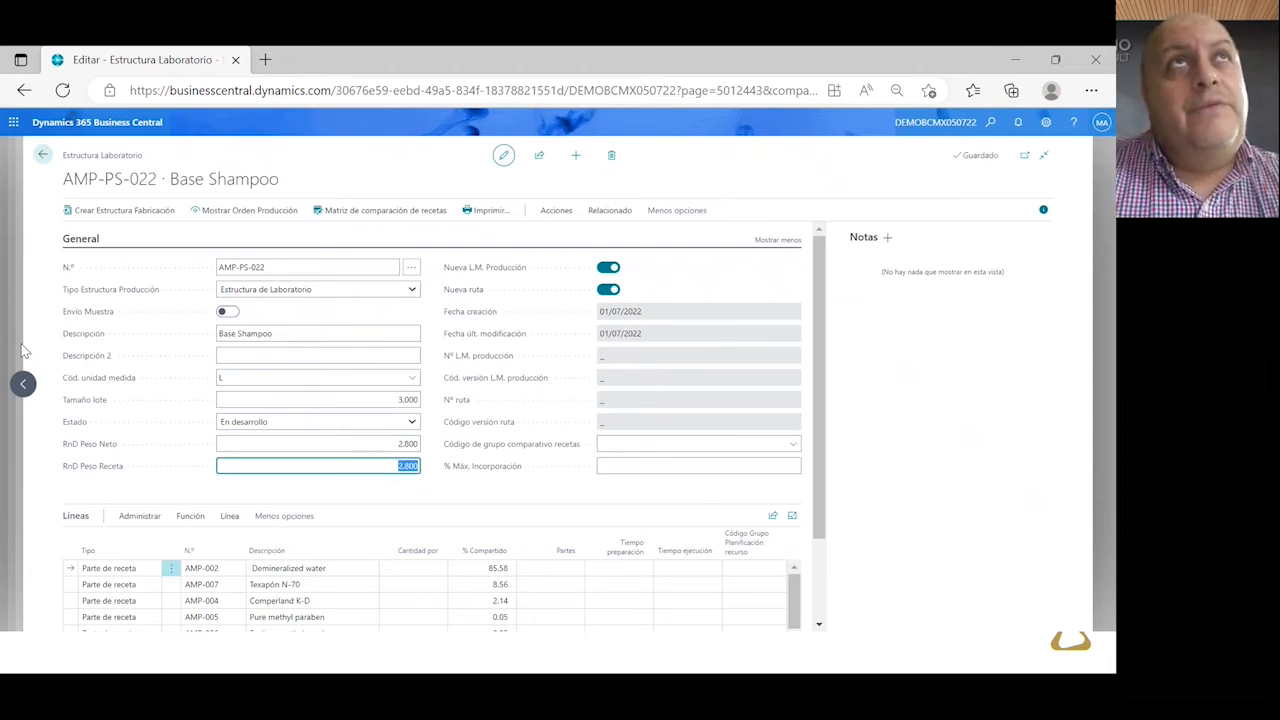
text(3000)
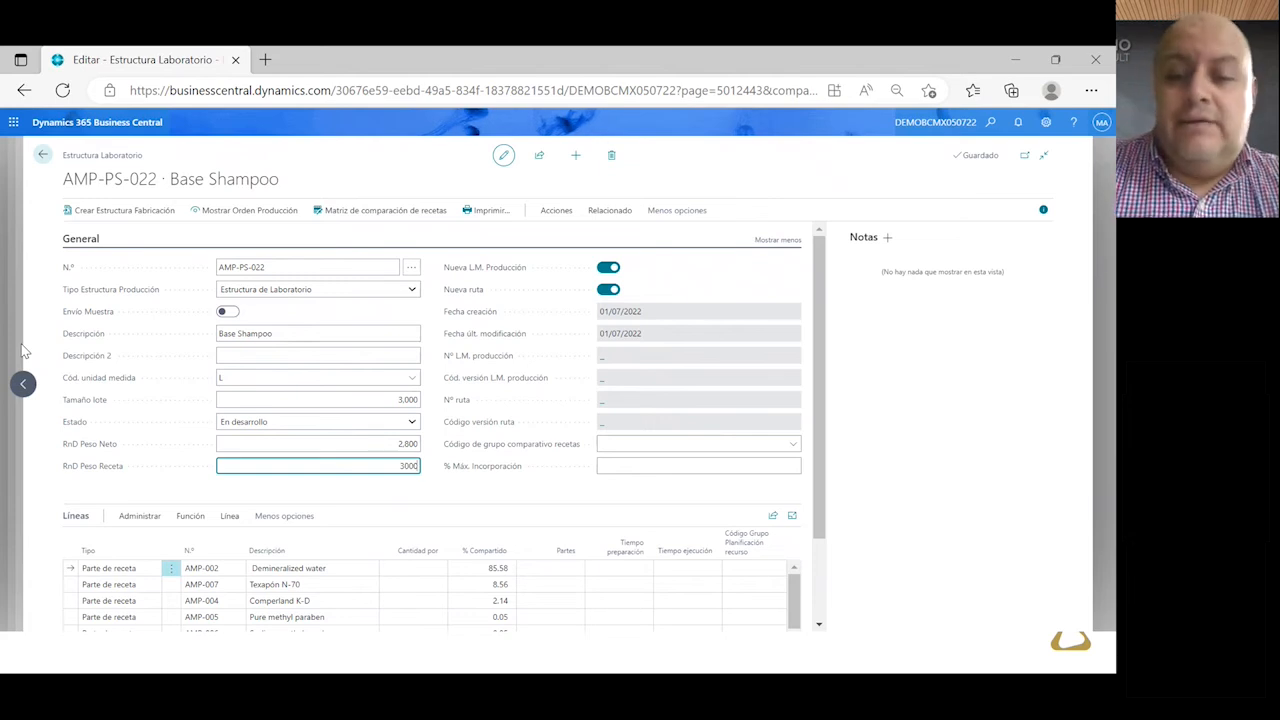
key(Tab)
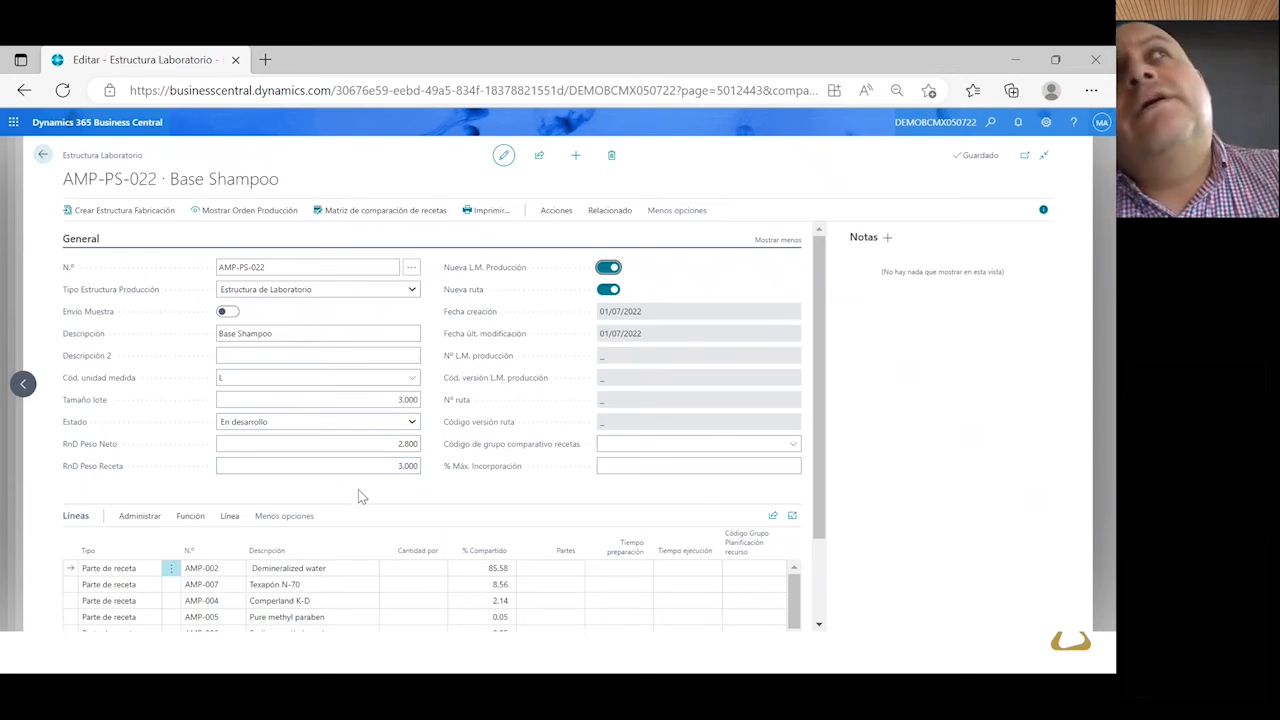
click(408, 465)
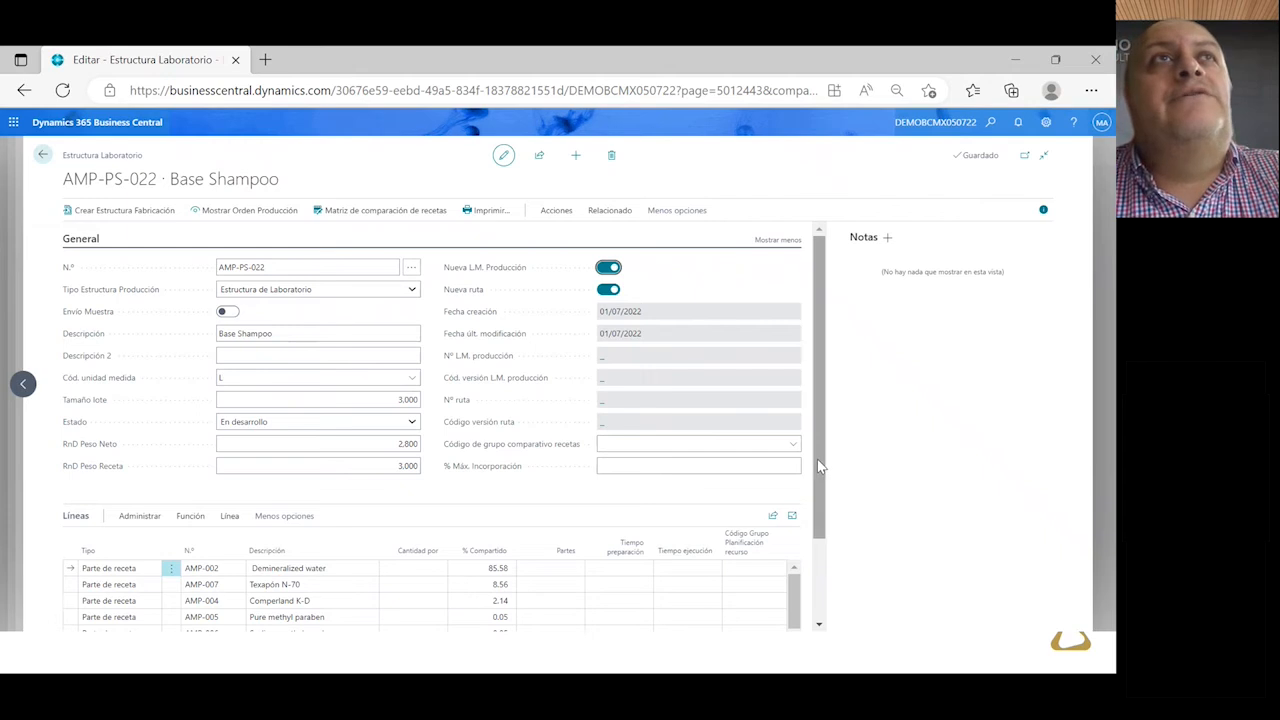
Review the laboratory structure's lines down to the reactor and try to run the production simulation
drag(818, 465, 805, 580)
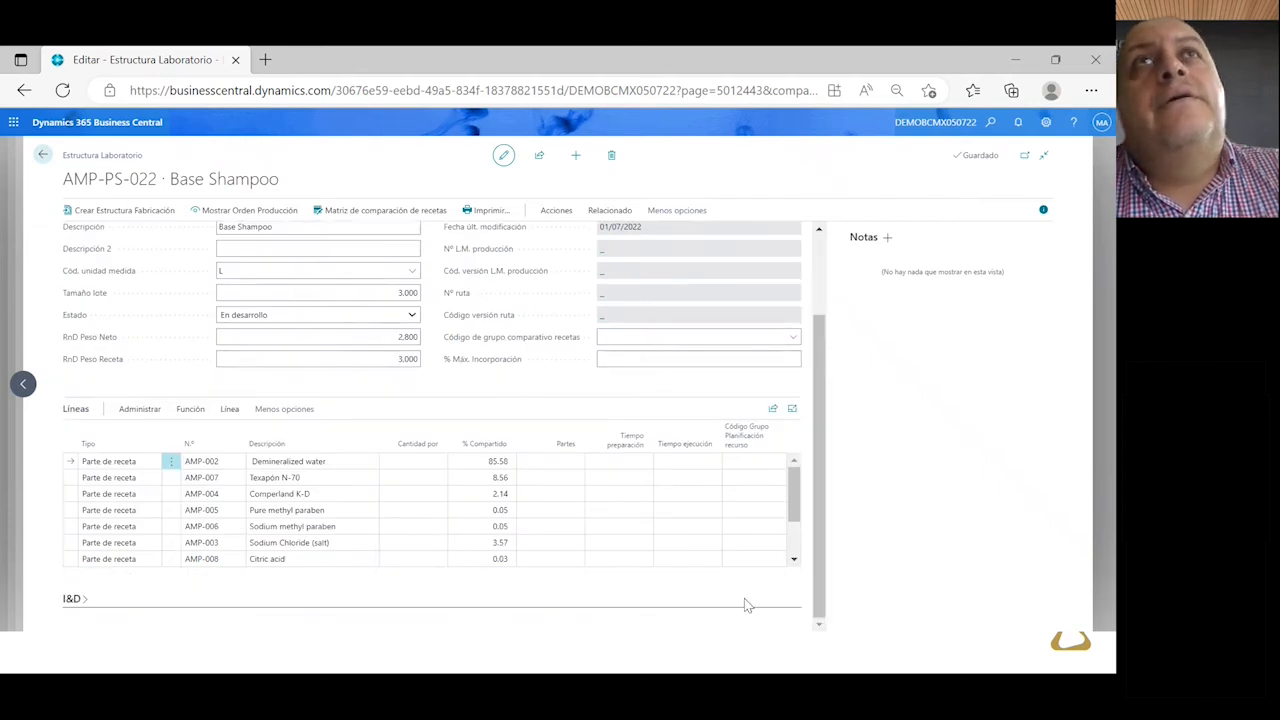
scroll(795, 488, down, 3)
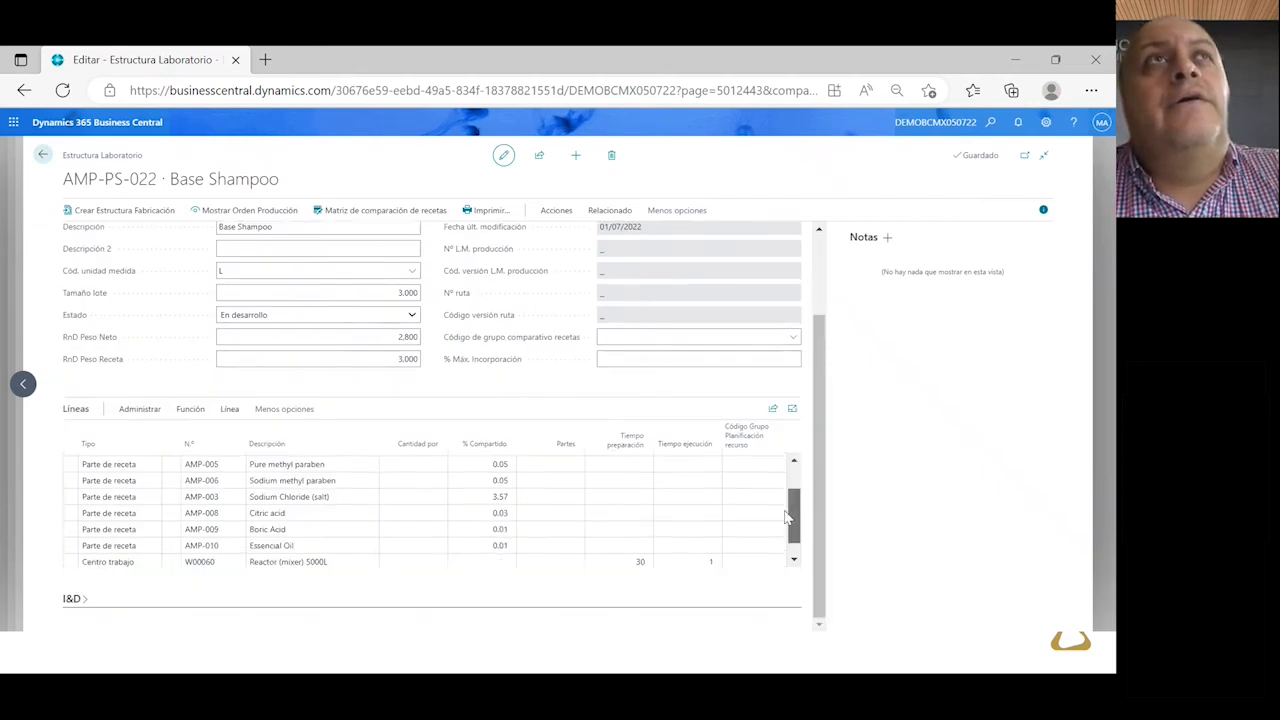
click(780, 540)
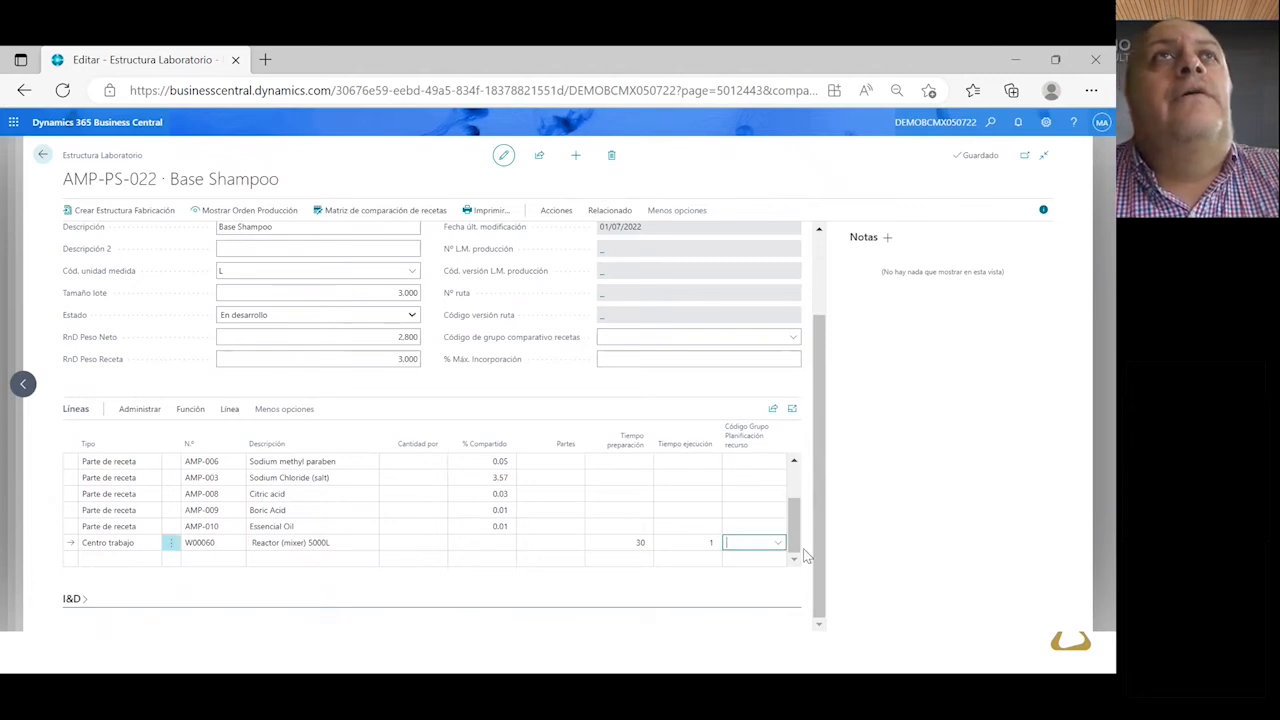
drag(814, 551, 833, 438)
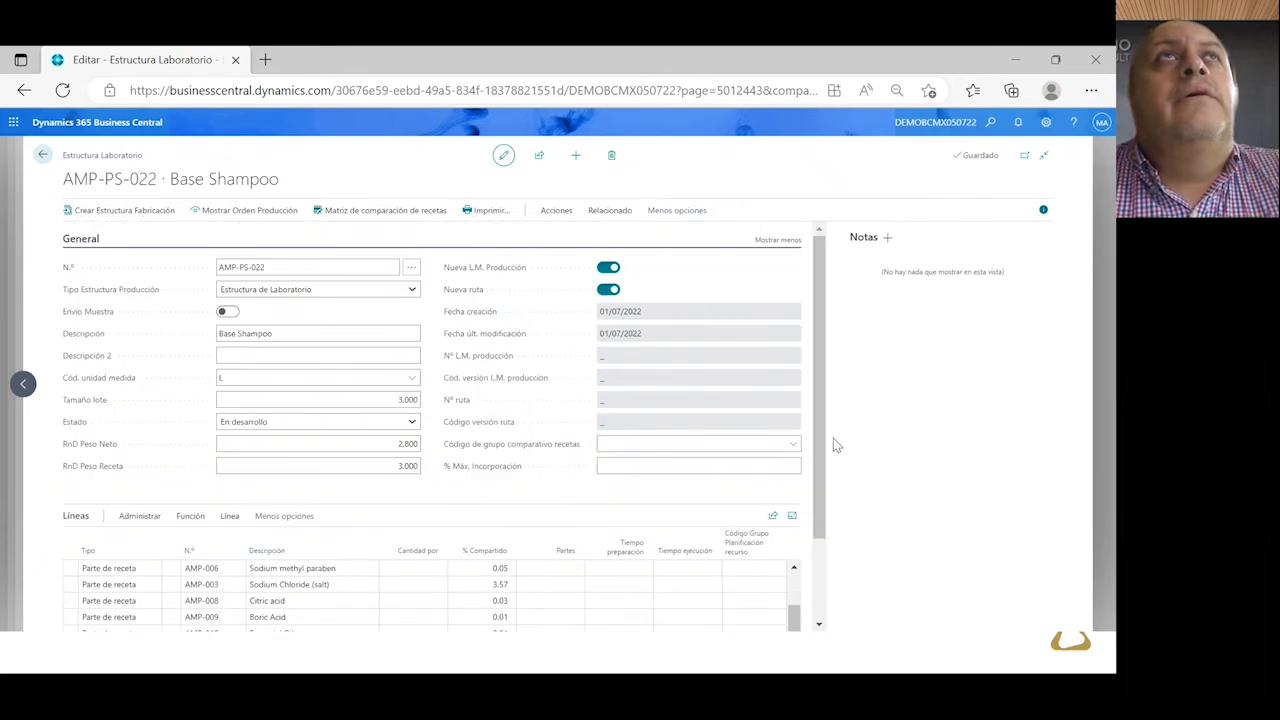
click(555, 212)
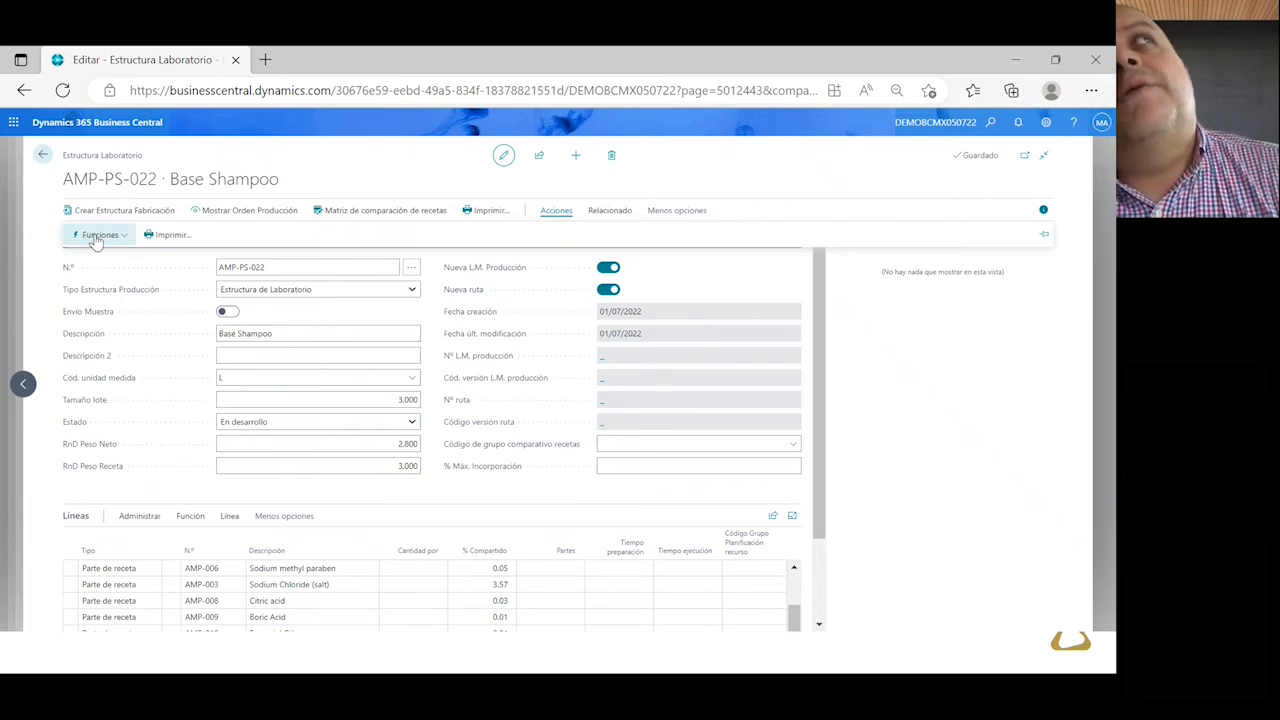
click(96, 238)
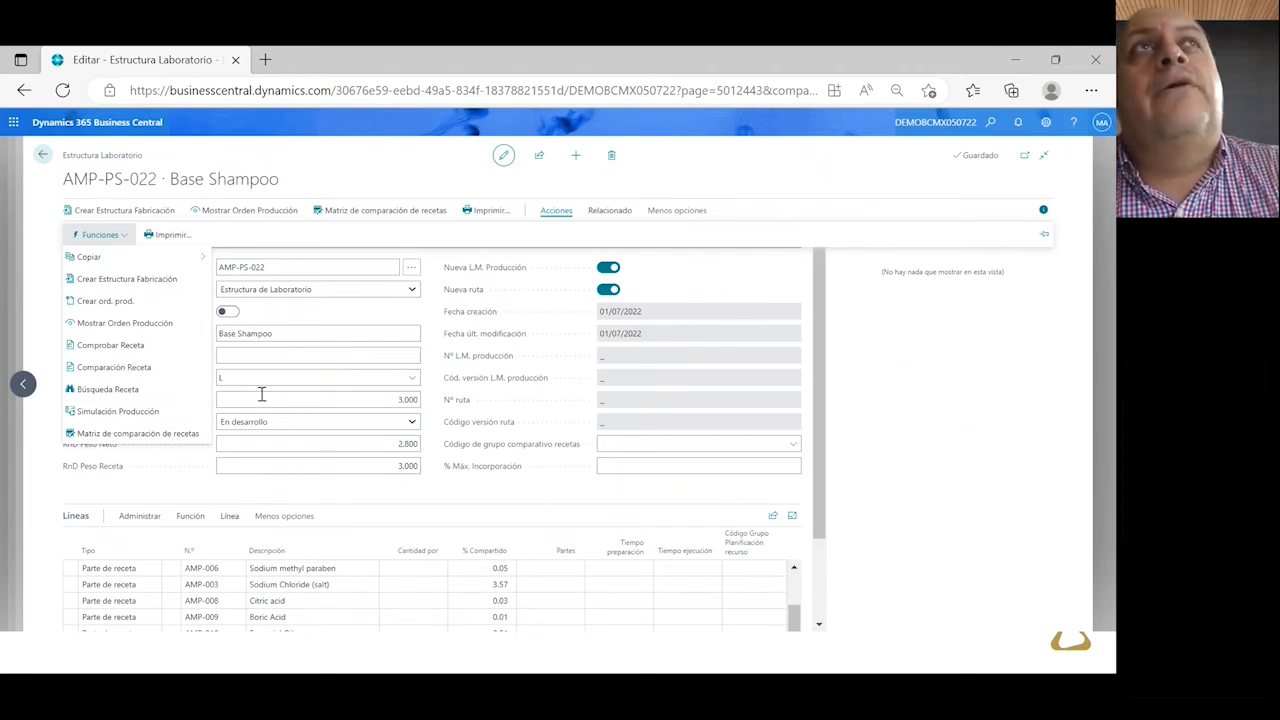
click(155, 414)
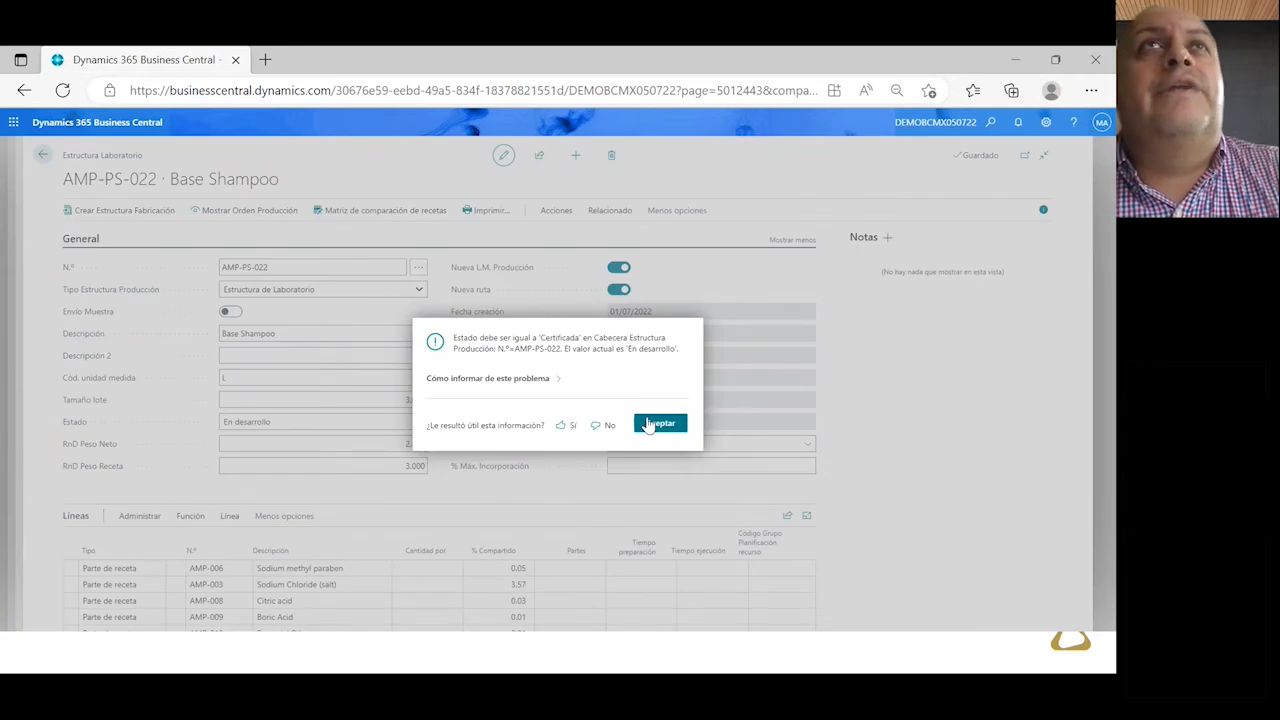
click(648, 425)
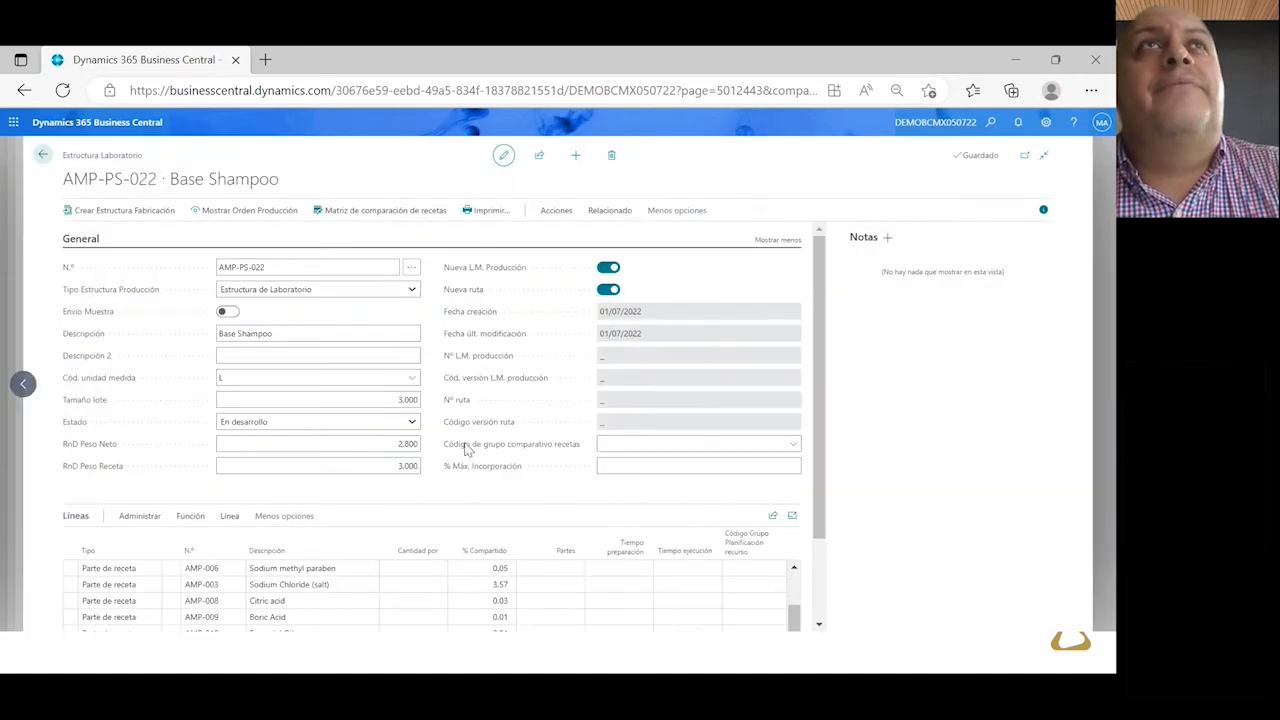
Set the laboratory structure's Estado to Certificada and try to run the Simulación Producción function on it
click(410, 424)
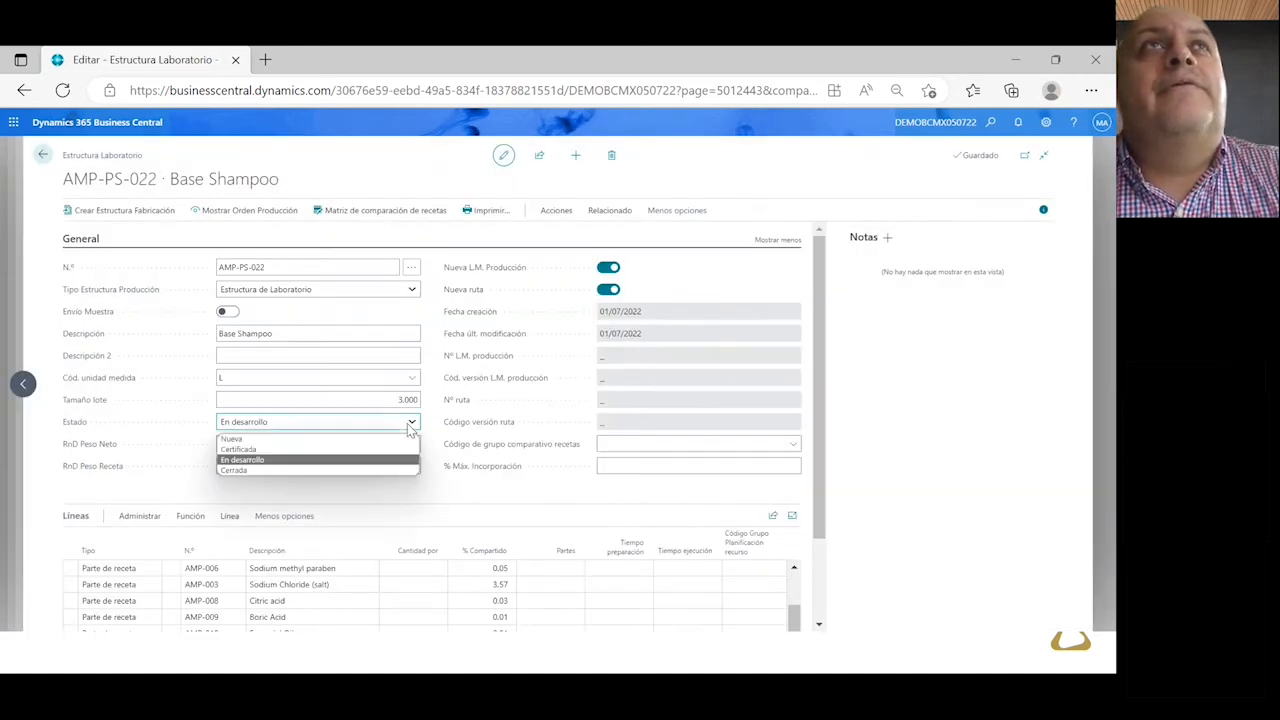
click(247, 451)
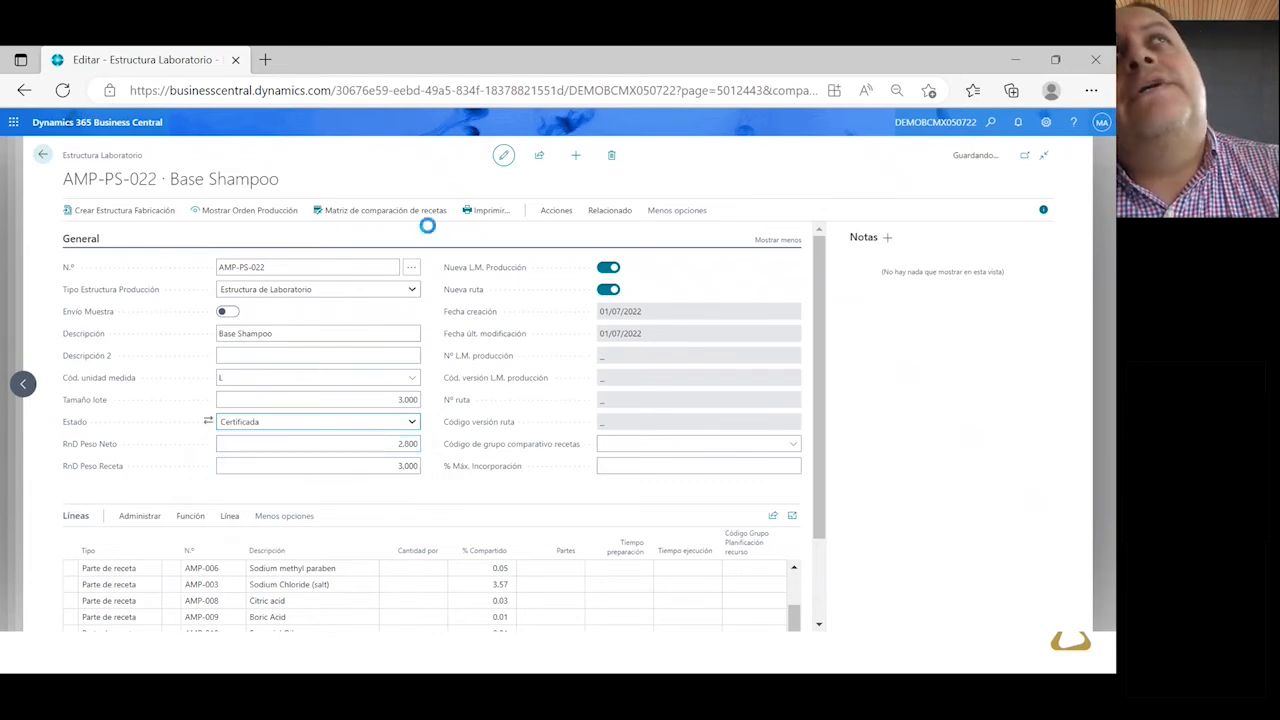
click(556, 212)
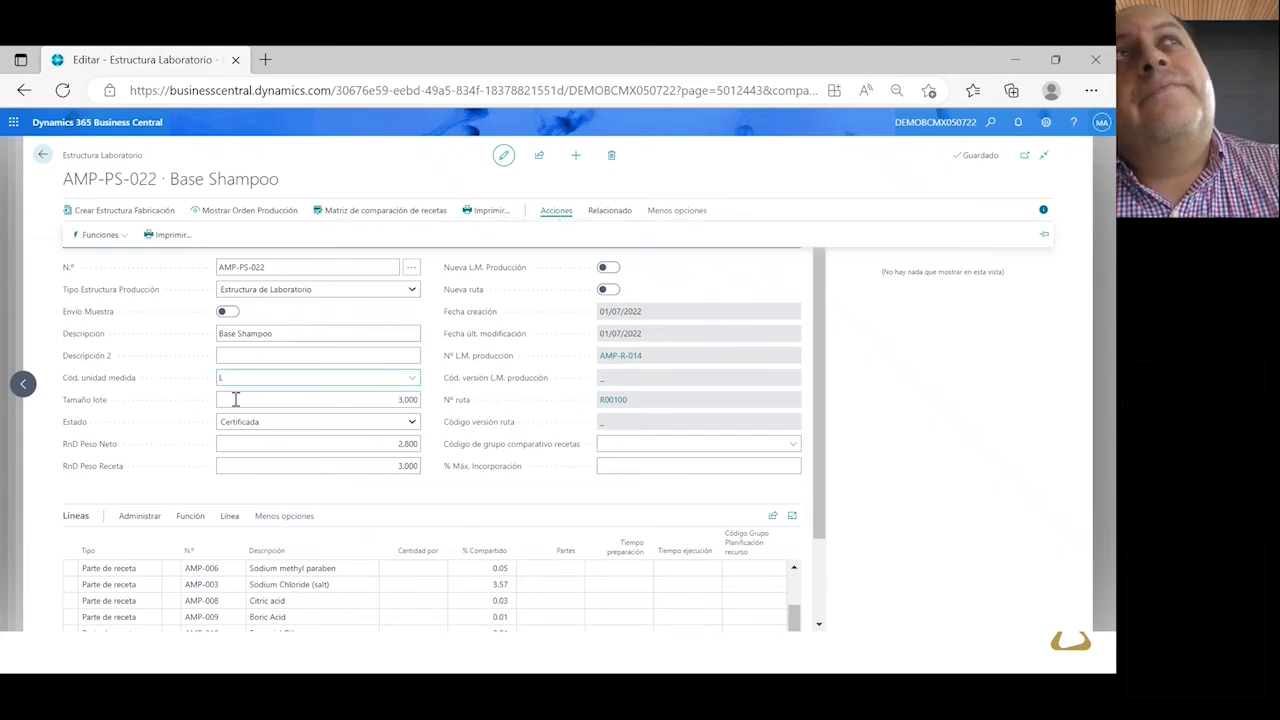
click(100, 234)
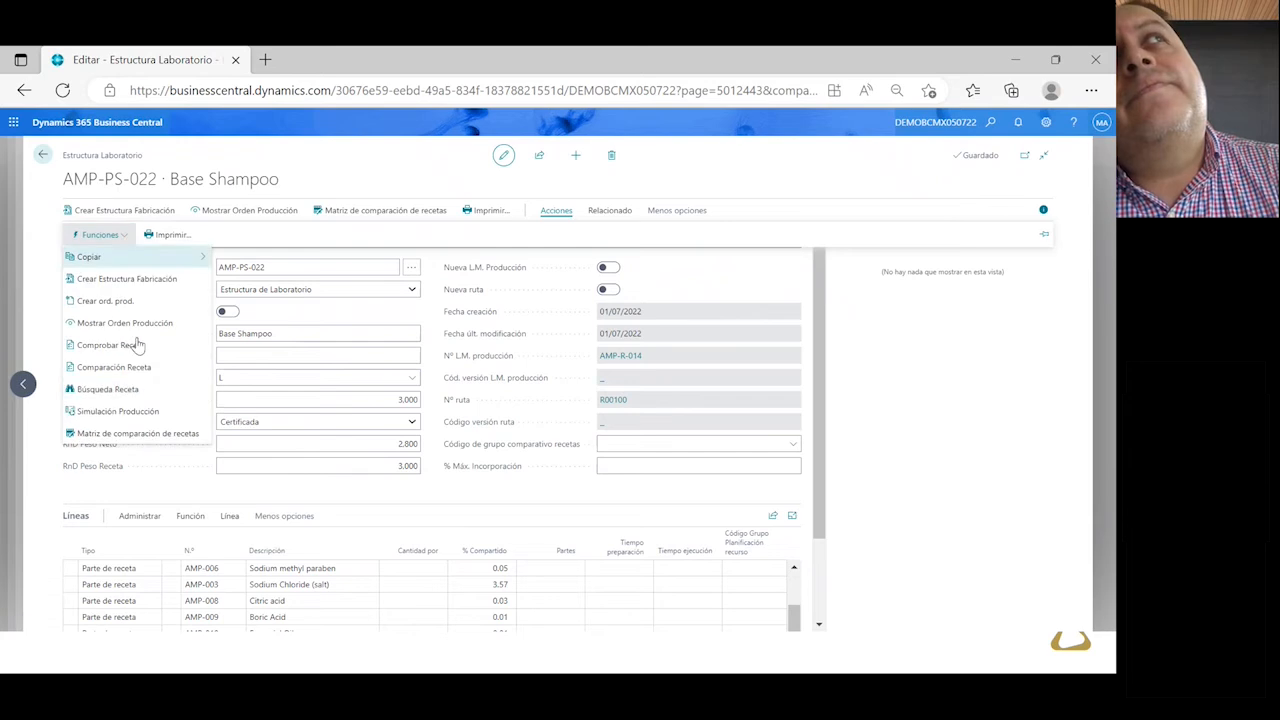
click(144, 406)
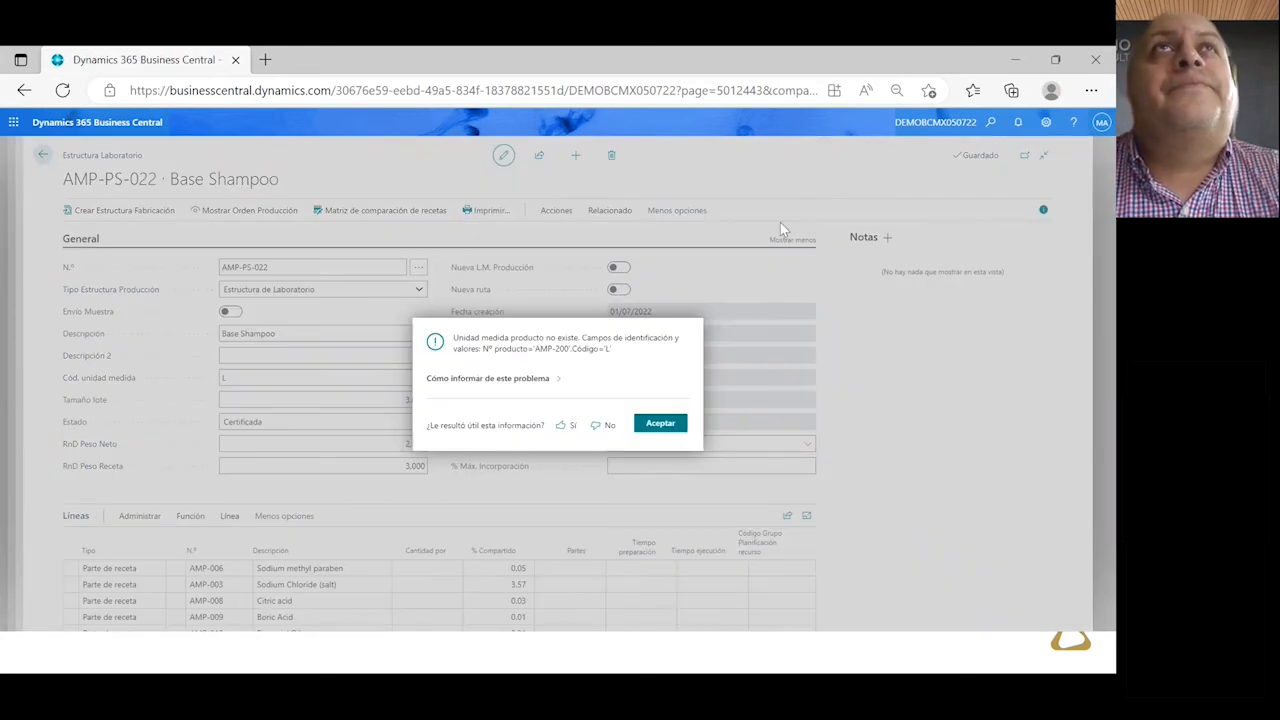
click(650, 426)
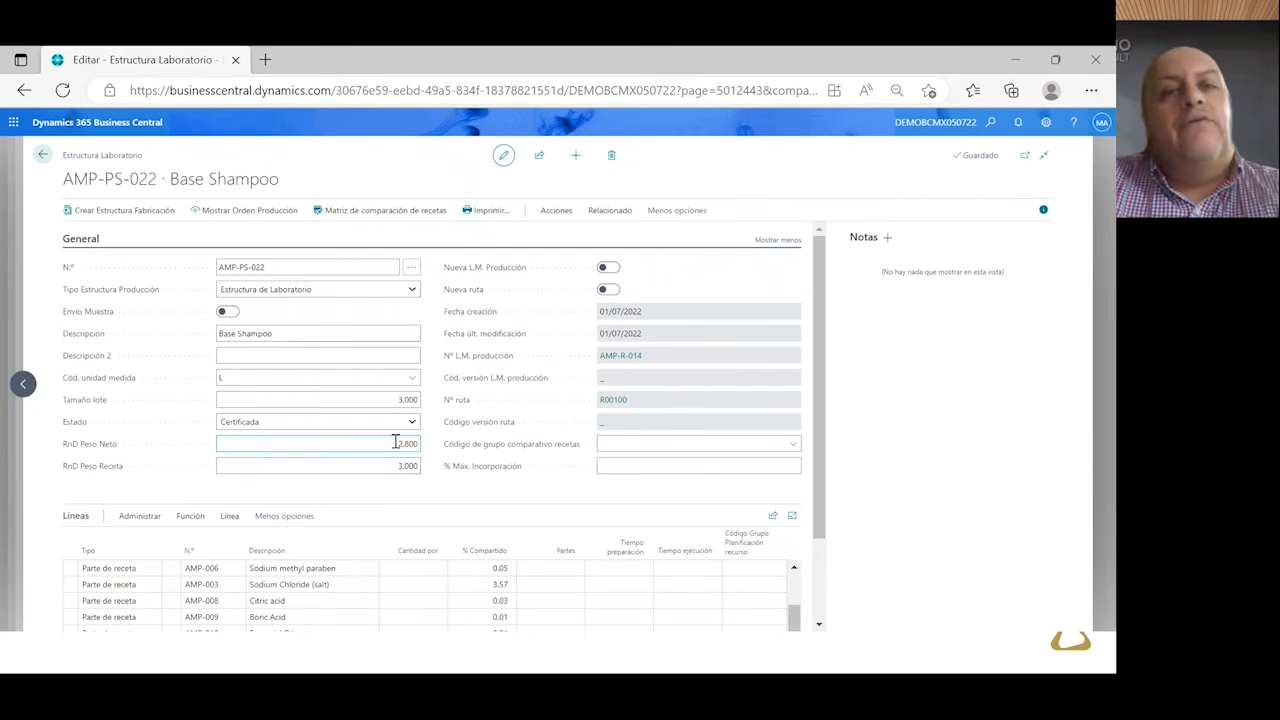
click(356, 352)
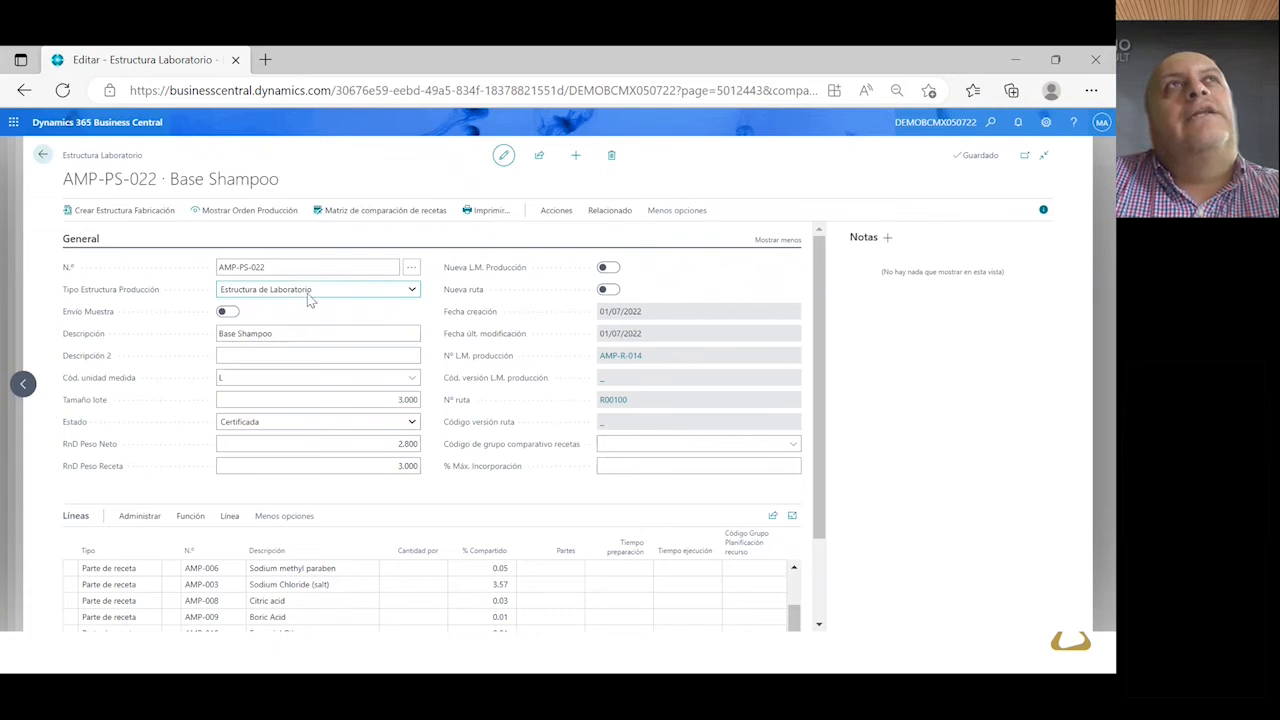
Go to the Productos list, search it for "amp" and open the card of product AMP-200 Base Shampoo
click(991, 124)
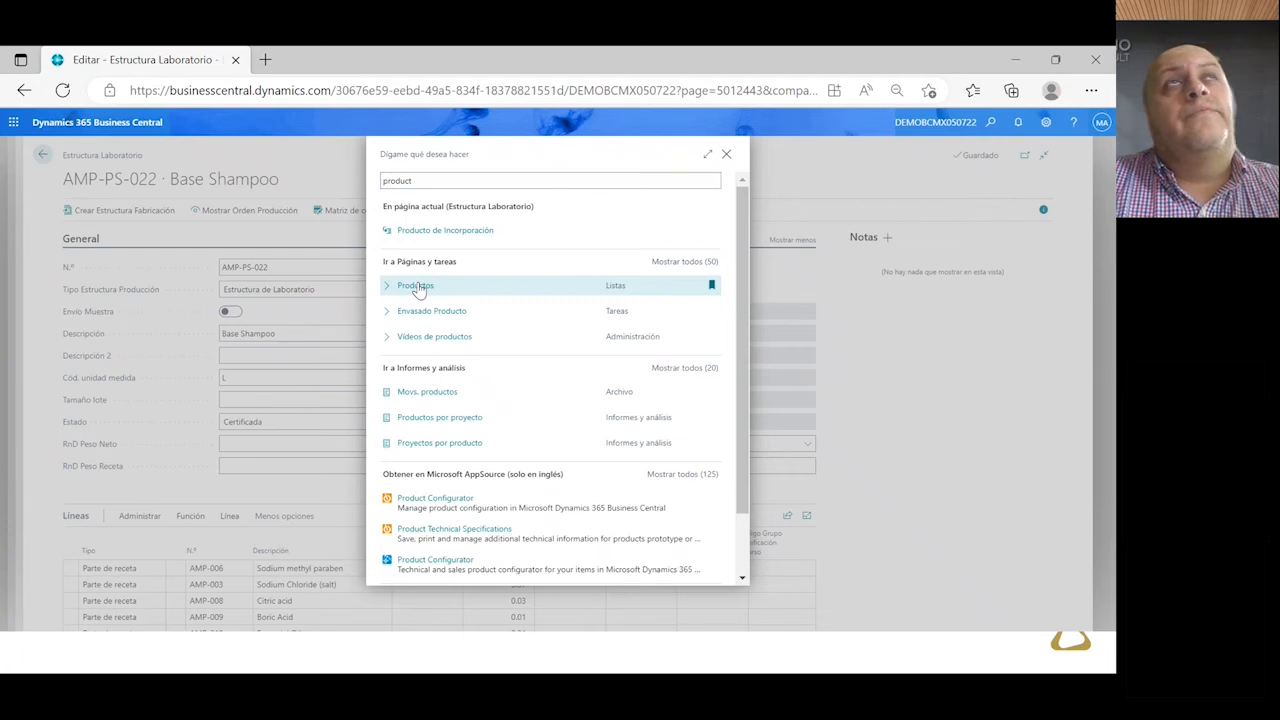
click(417, 287)
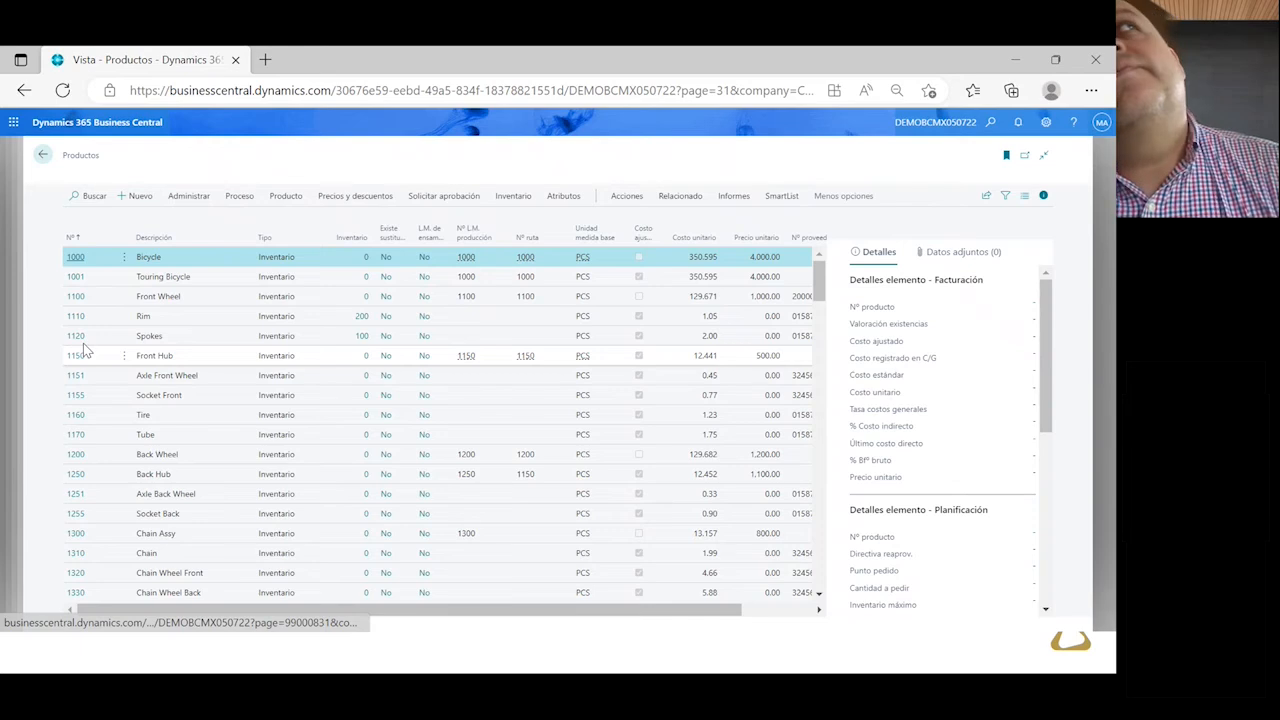
scroll(83, 343, down, 3)
click(90, 211)
text(amp)
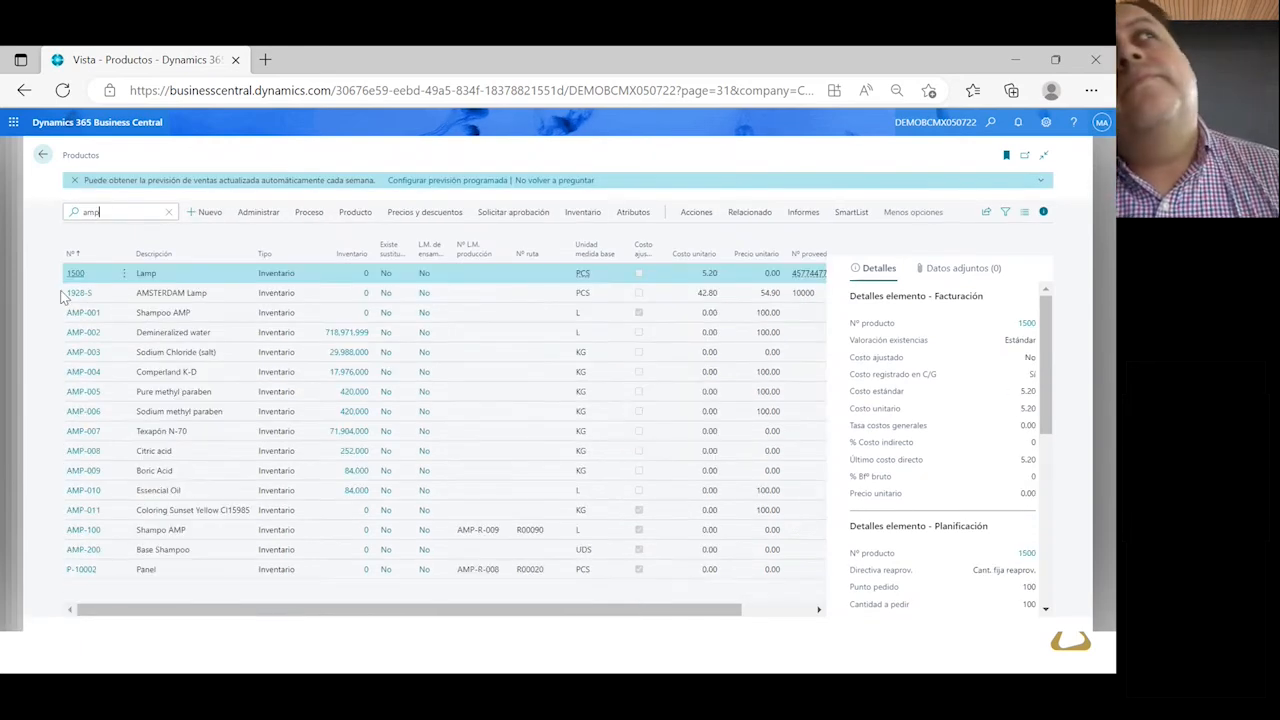
click(95, 557)
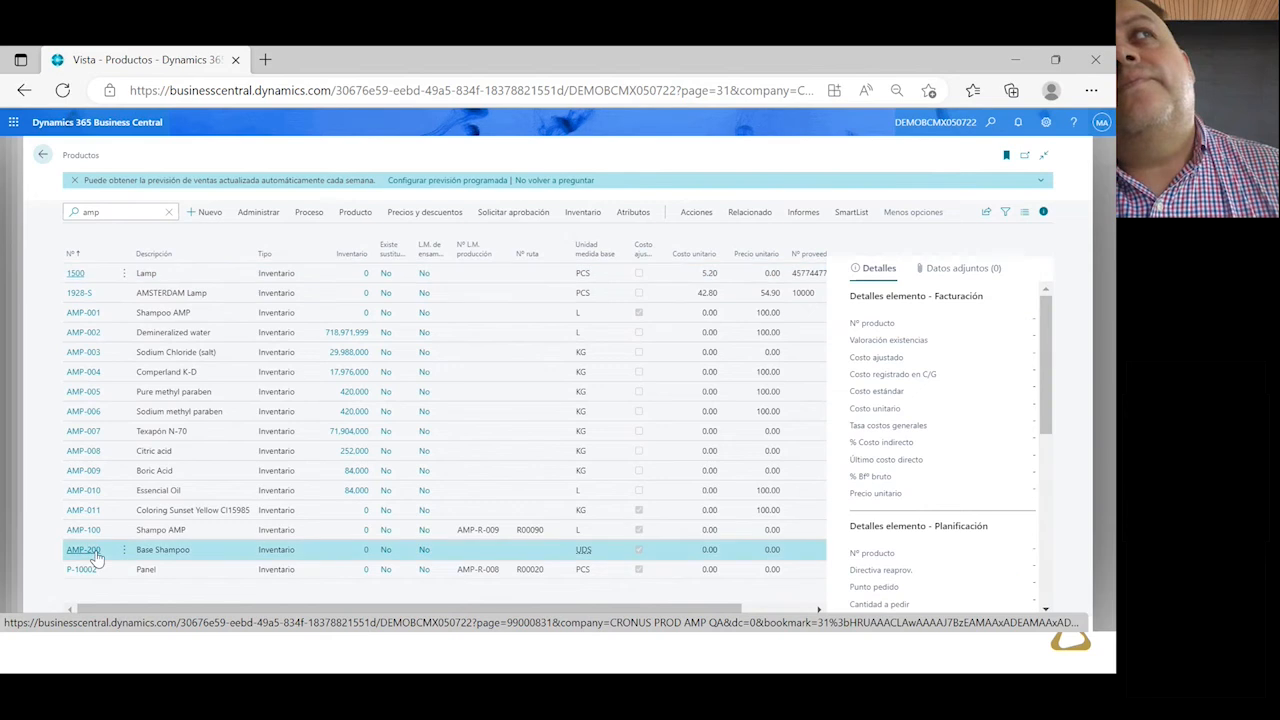
click(94, 551)
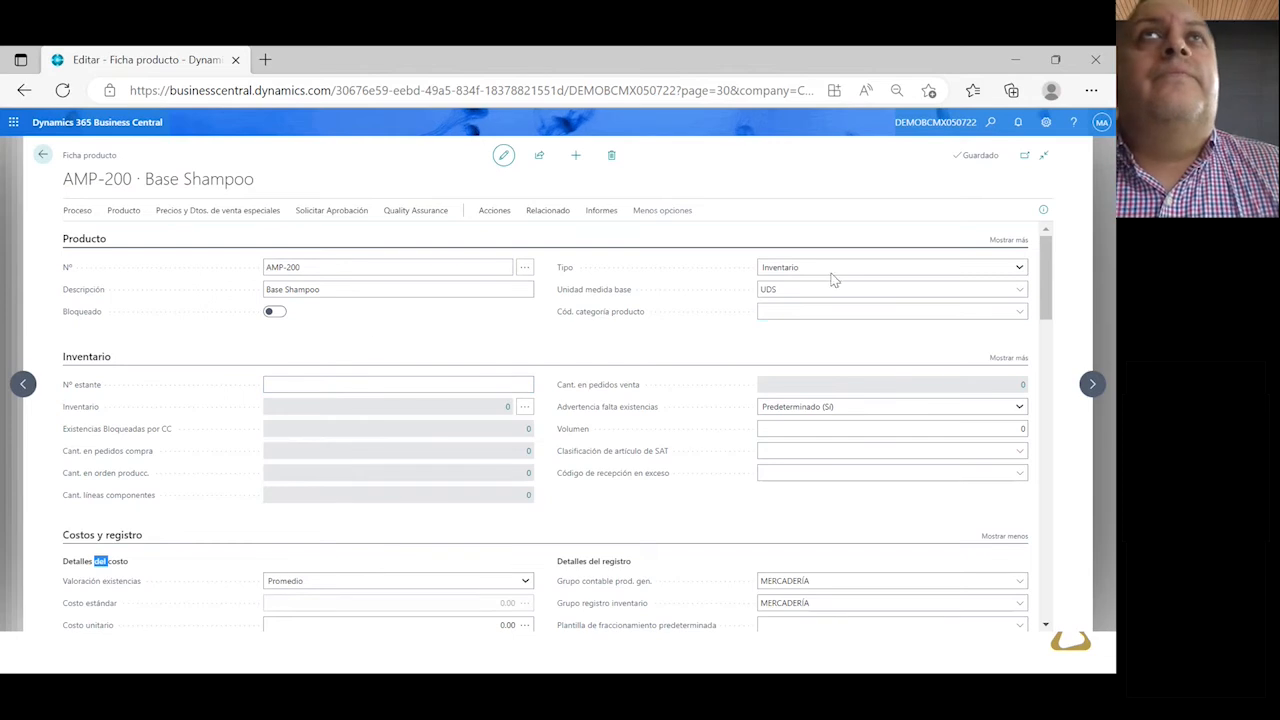
Set the base unit of measure of product AMP-200 to L and return to the laboratory structure
click(1020, 292)
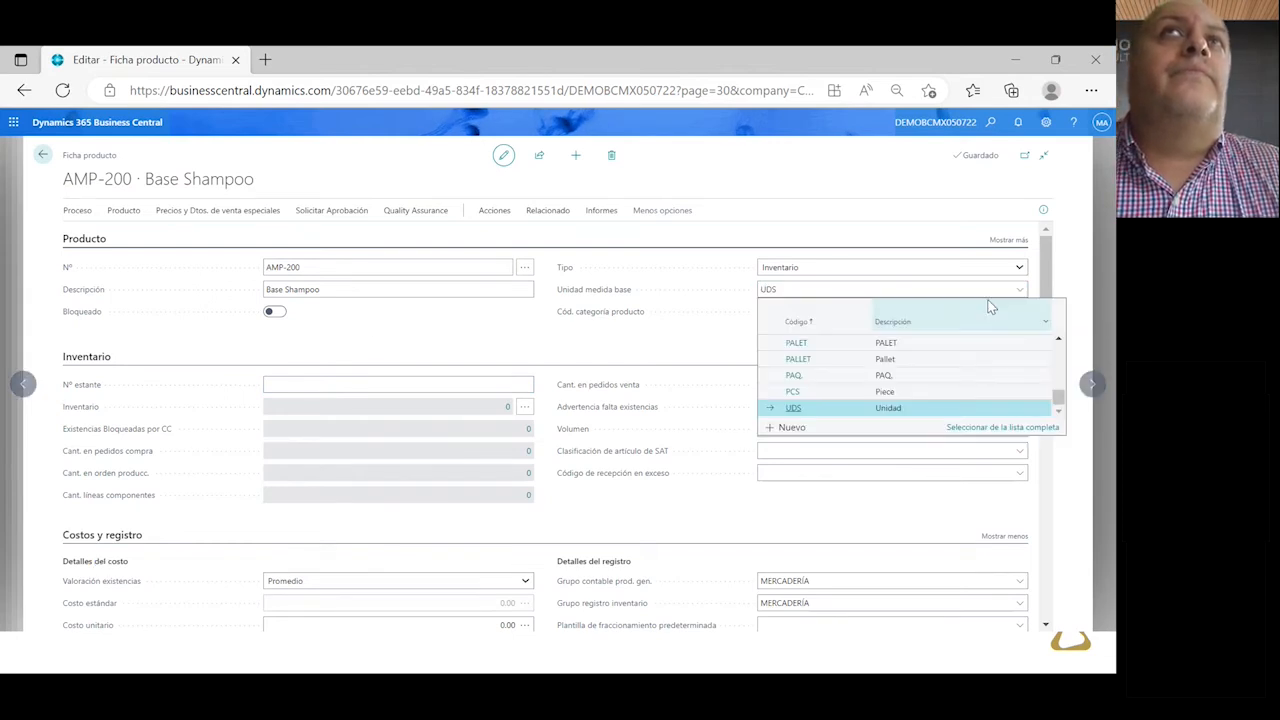
scroll(830, 385, up, 3)
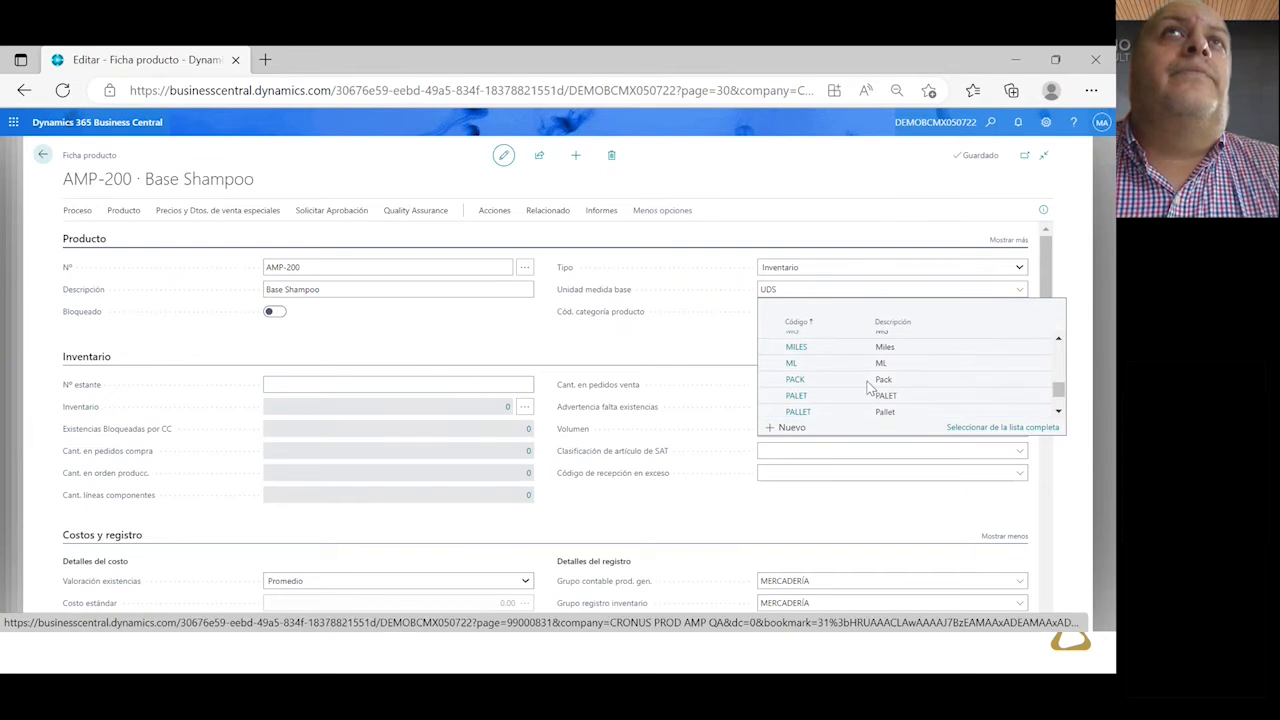
scroll(790, 381, up, 2)
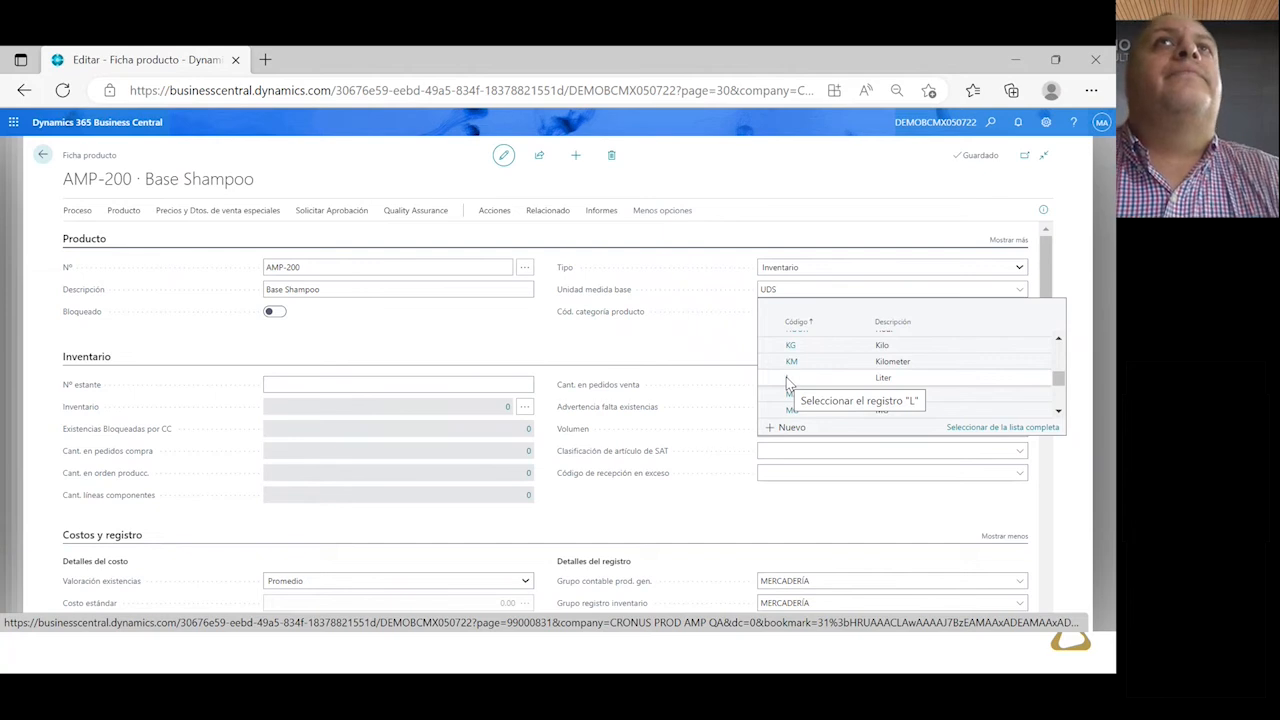
click(787, 380)
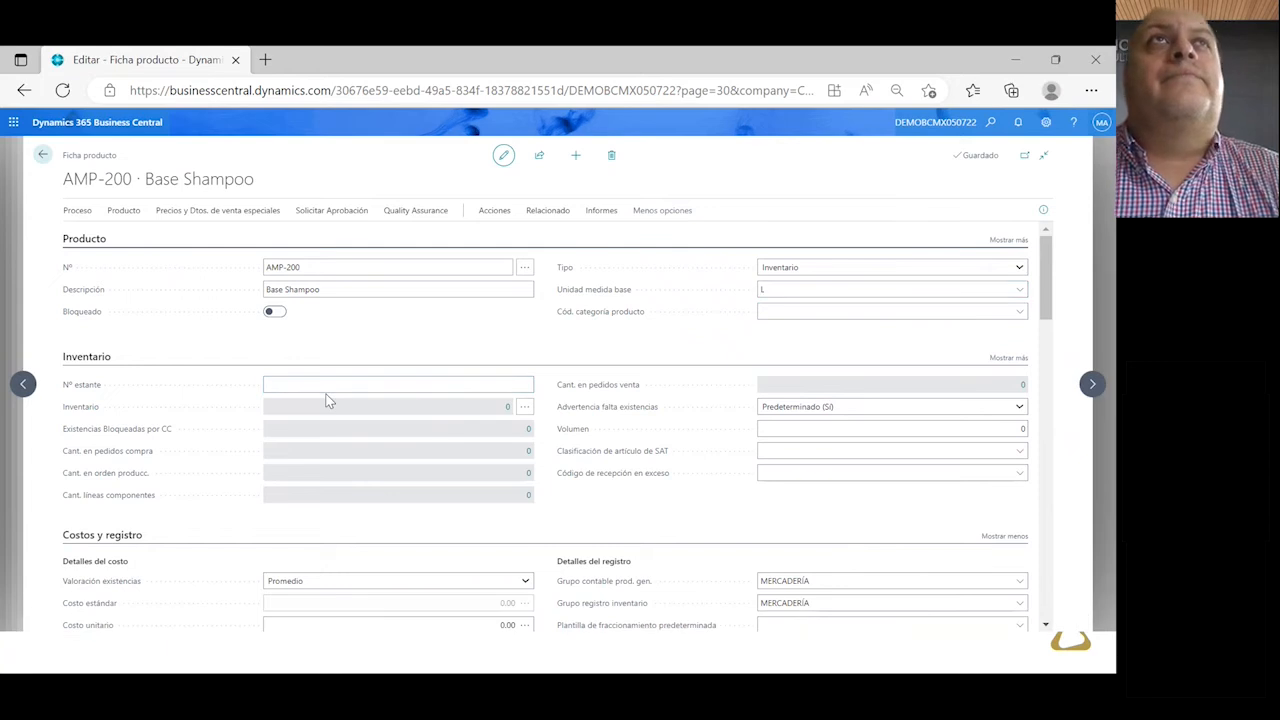
click(42, 156)
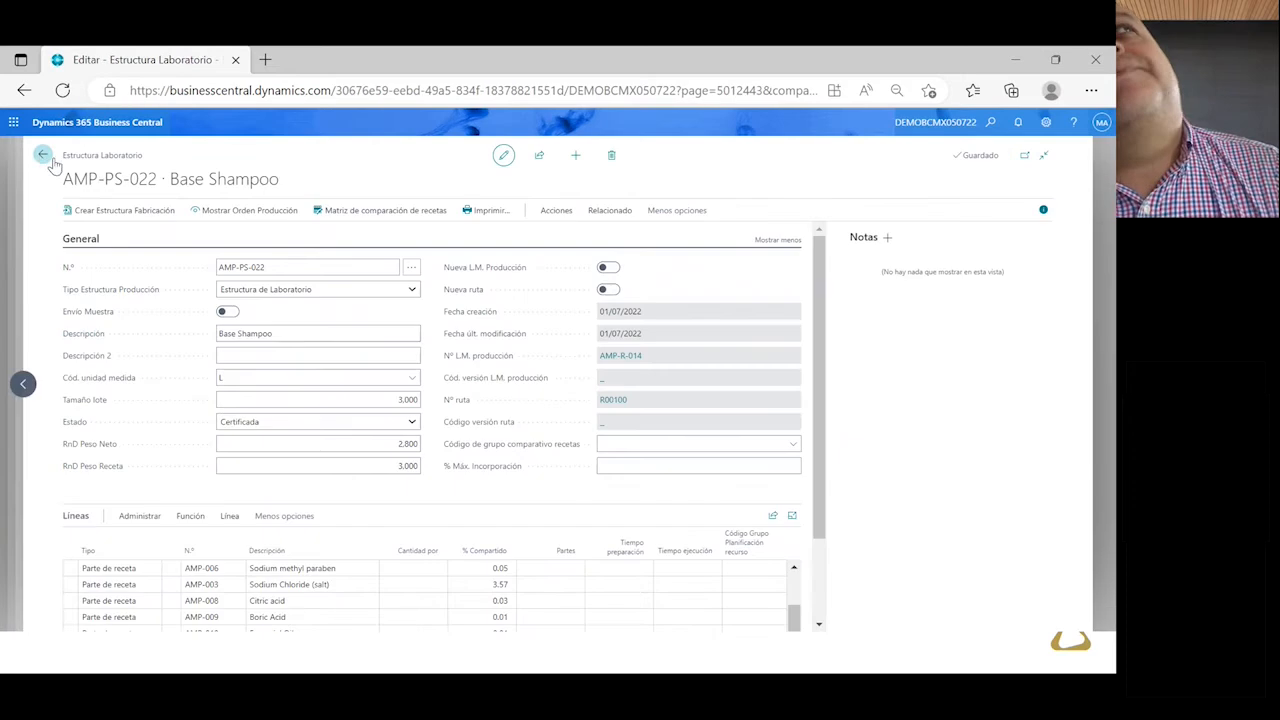
Try again to run the production simulation for laboratory structure AMP-PS-022
click(555, 213)
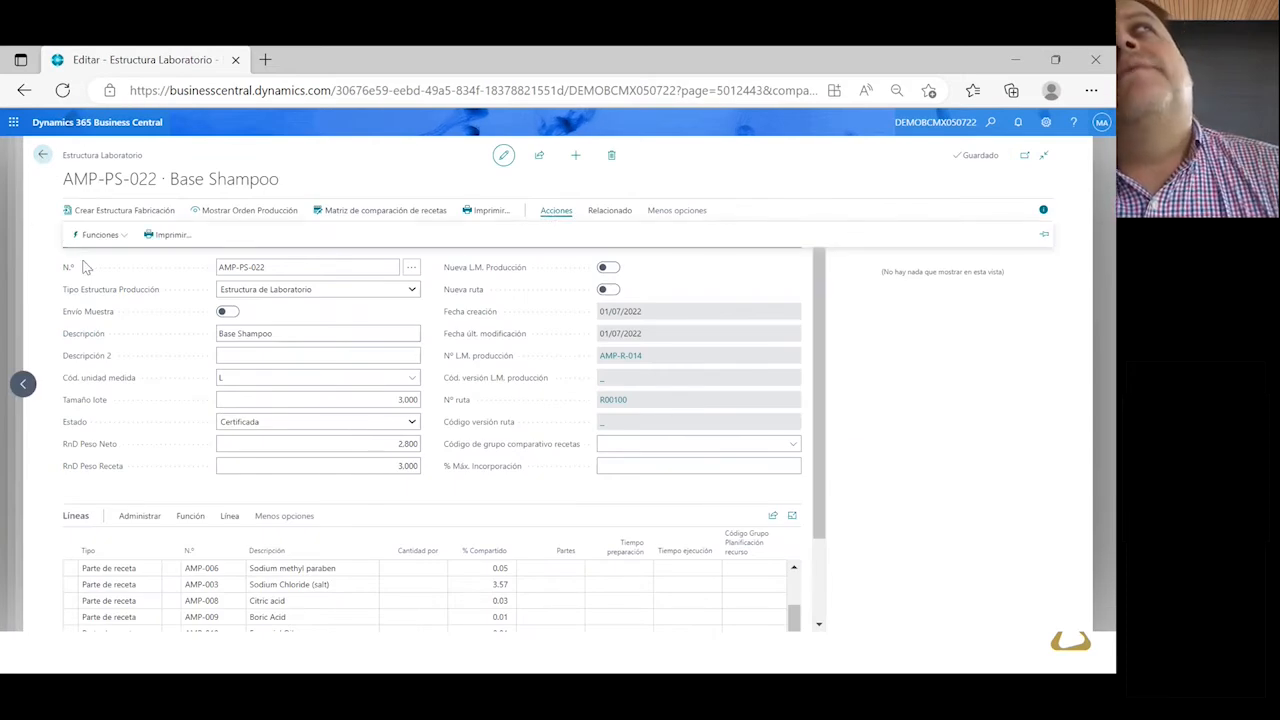
click(100, 234)
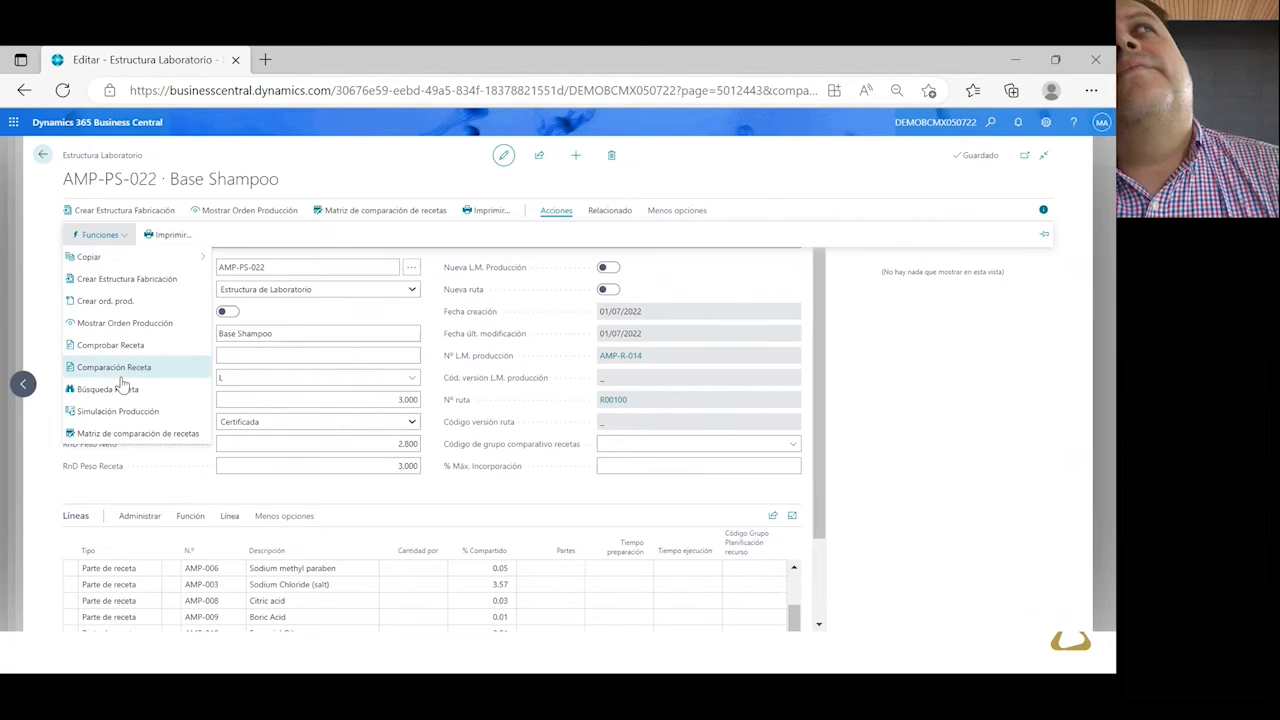
click(133, 412)
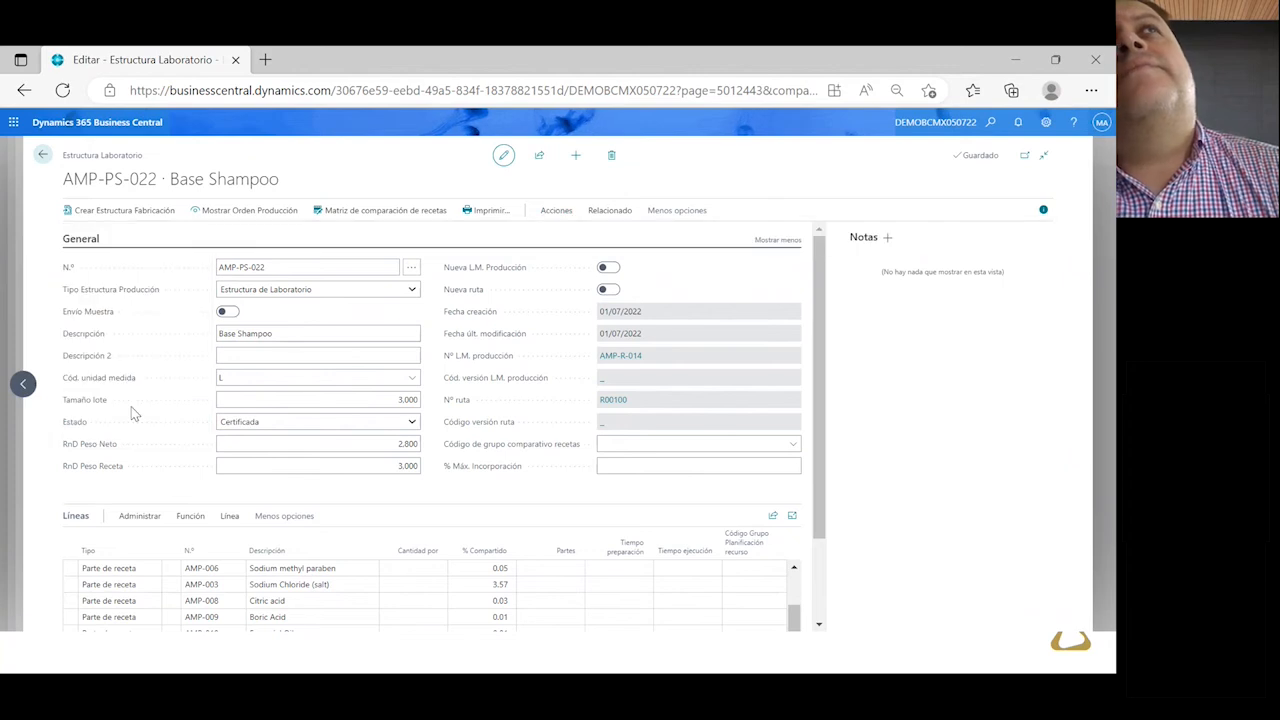
click(274, 354)
click(331, 350)
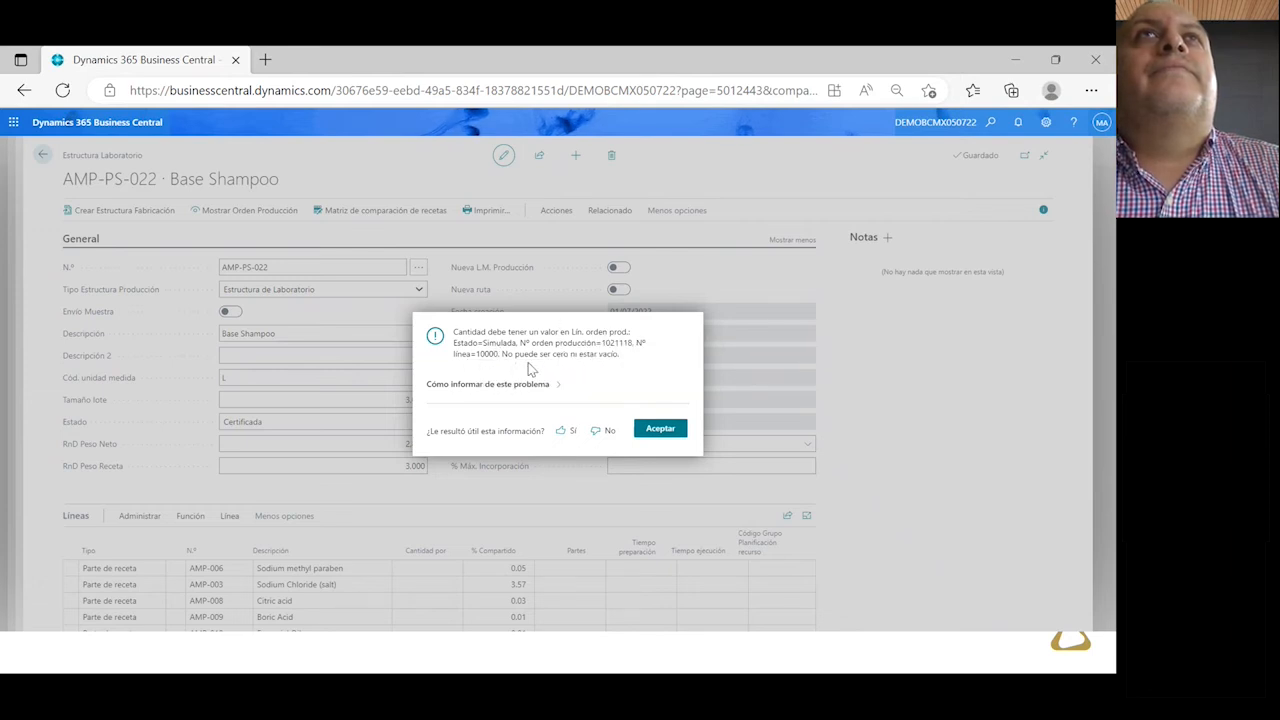
click(655, 430)
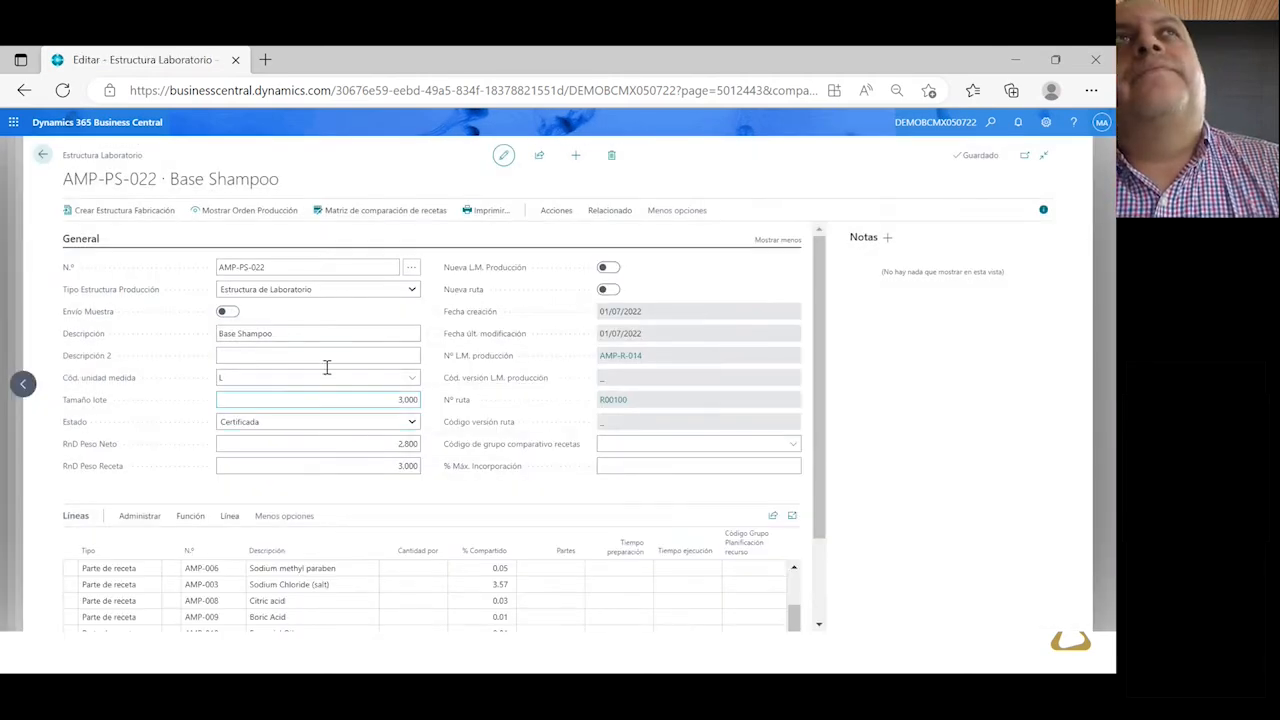
Create a production order with status Lanzada from the Base Shampoo laboratory structure and open it
click(556, 212)
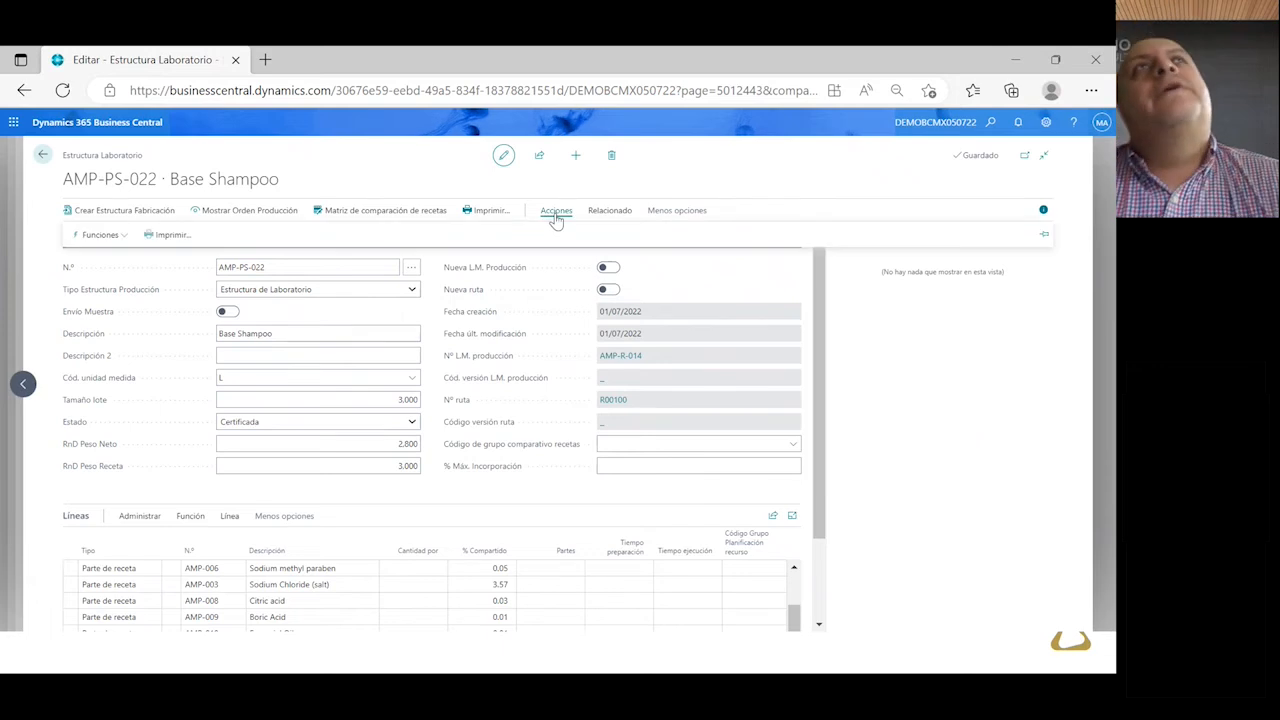
click(87, 243)
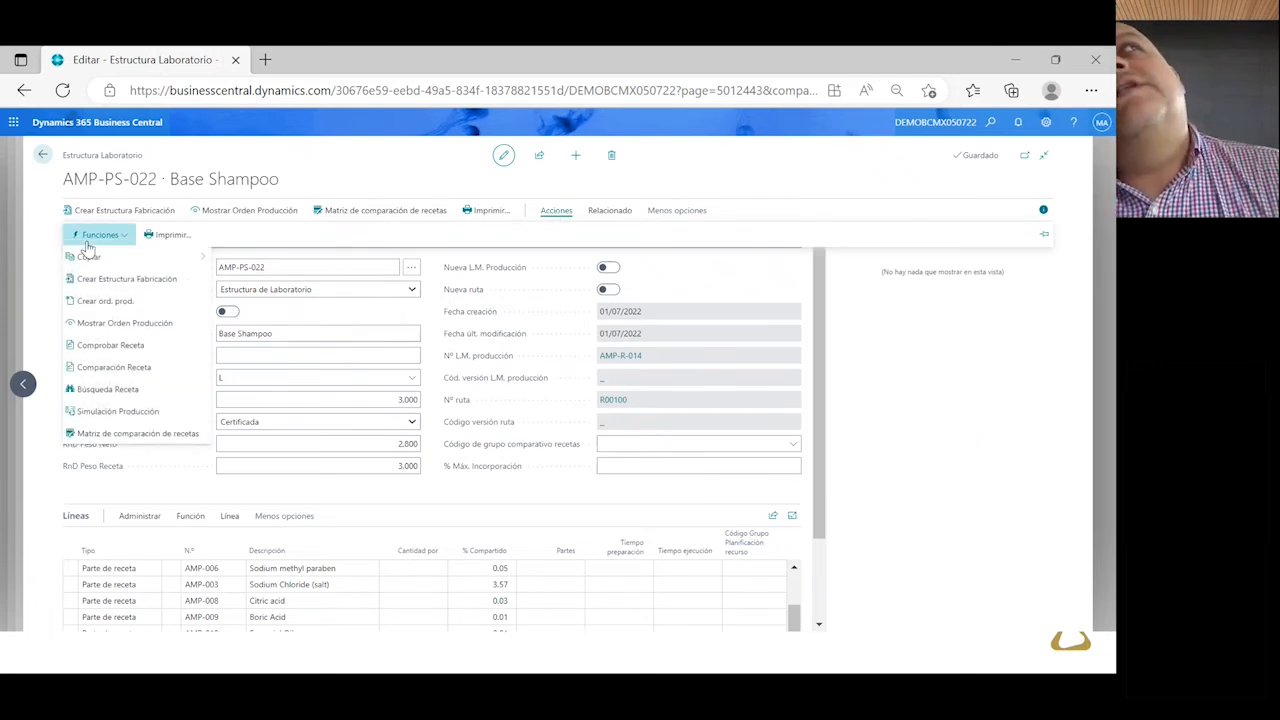
click(121, 301)
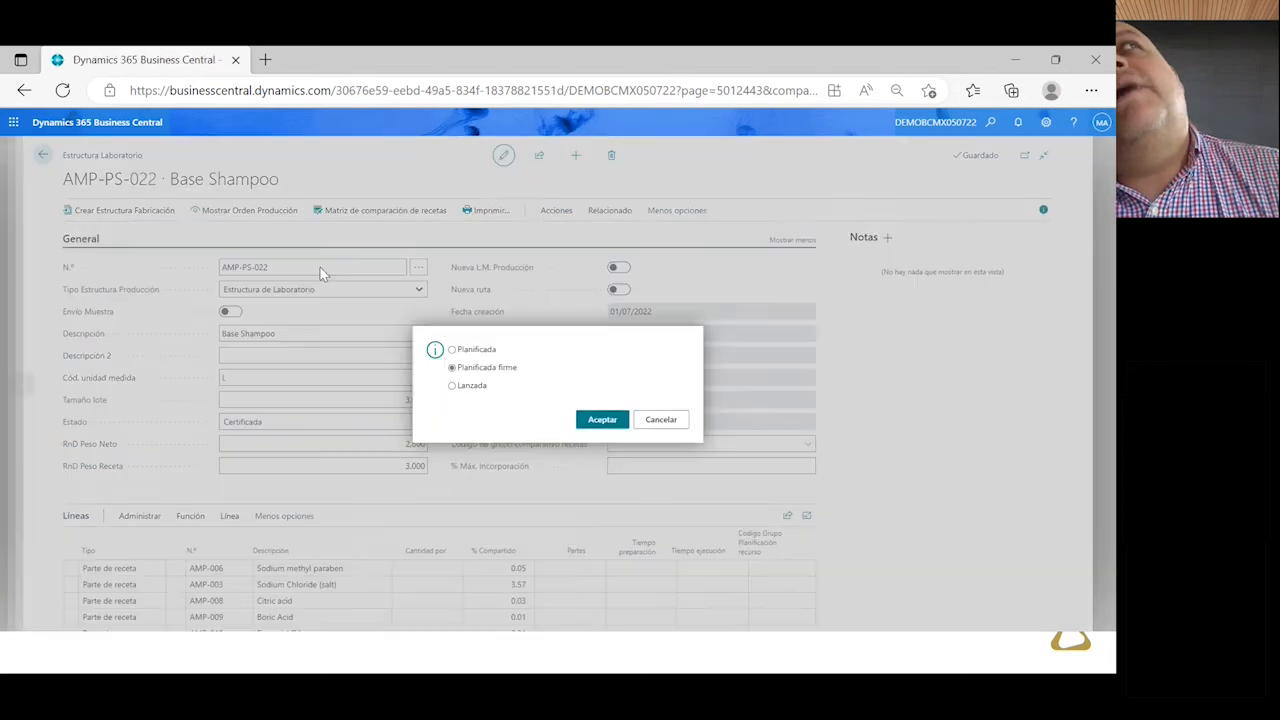
click(619, 424)
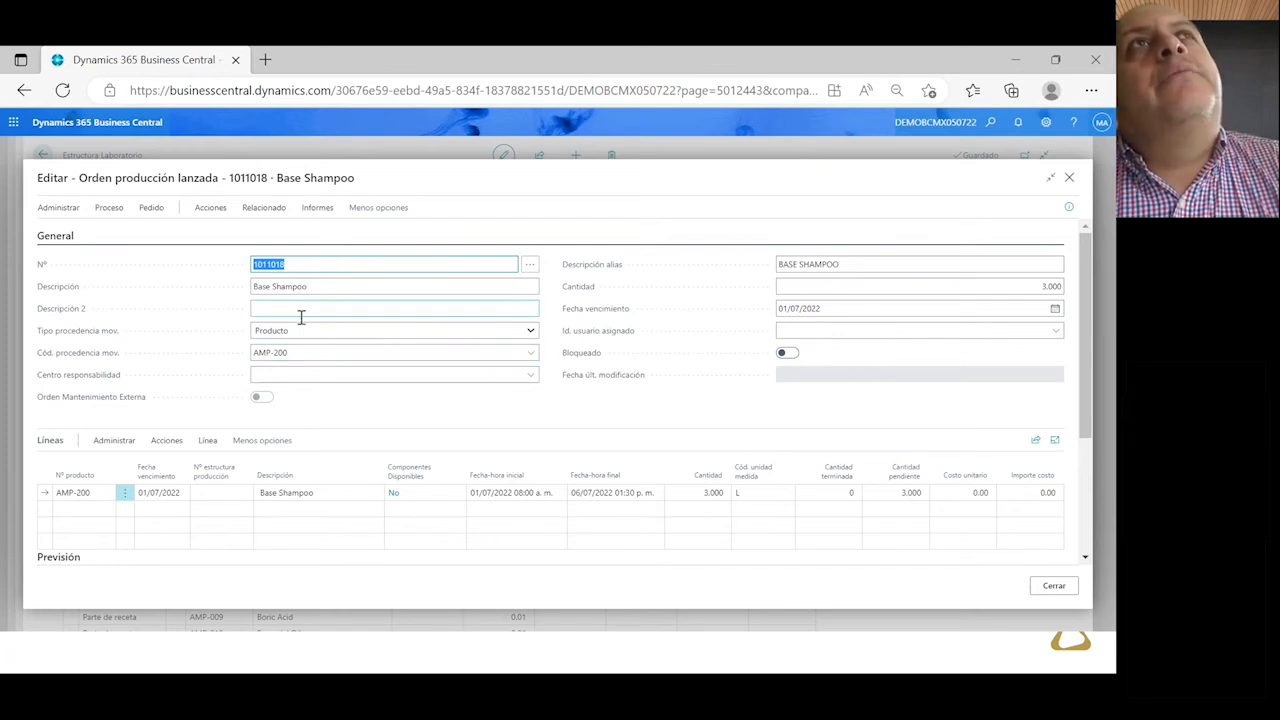
Examine the route of the order's Base Shampoo line, including its reactor operation, dates, times and expected capacity need, and close it
click(207, 441)
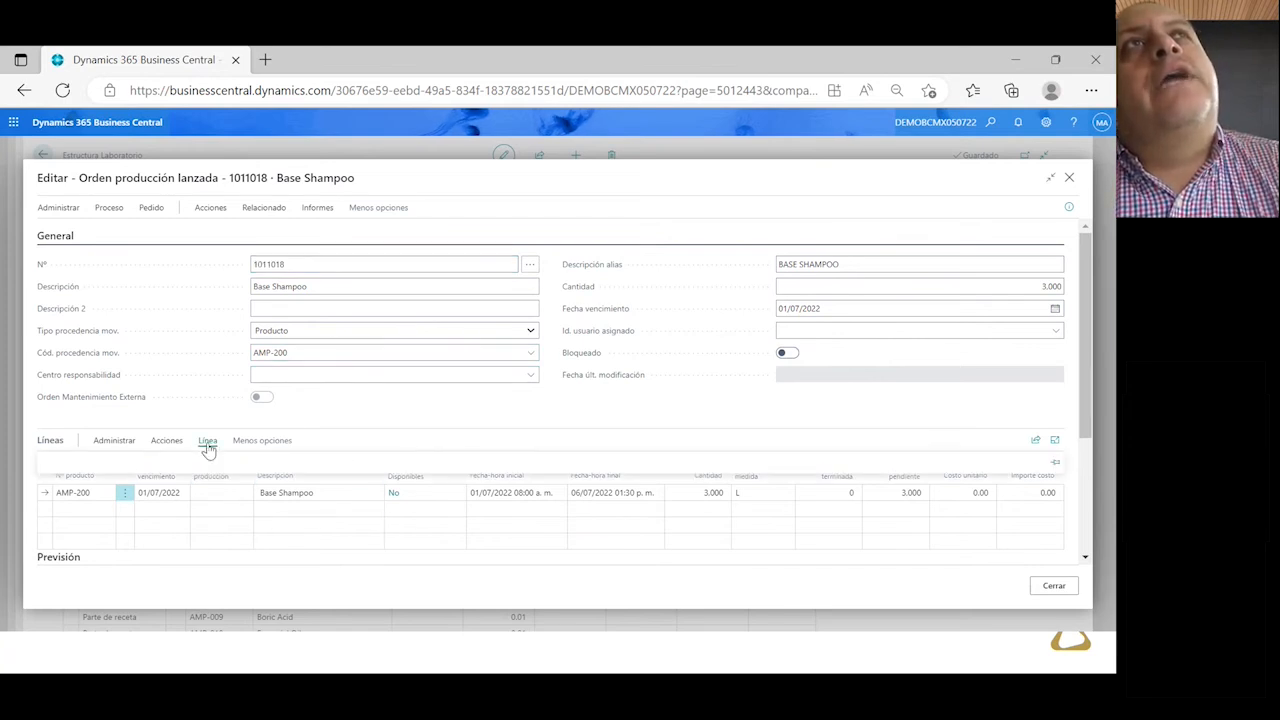
click(193, 463)
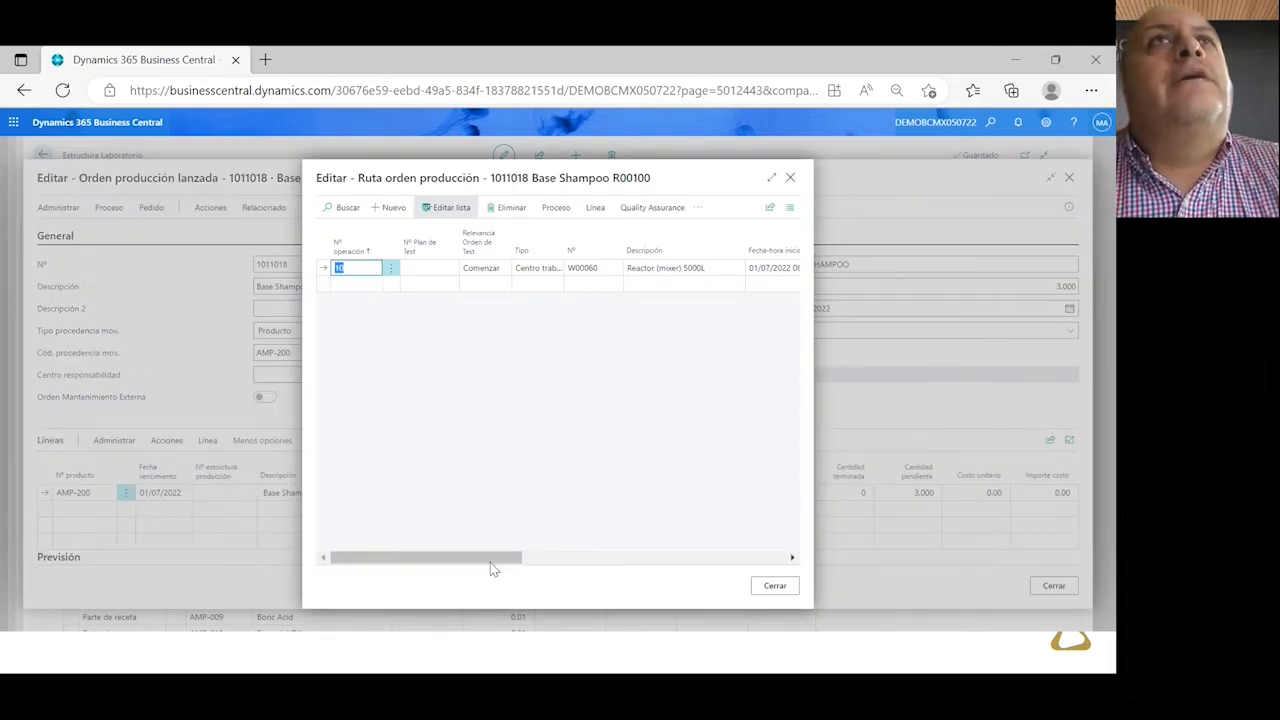
drag(491, 568, 689, 568)
drag(576, 563, 510, 565)
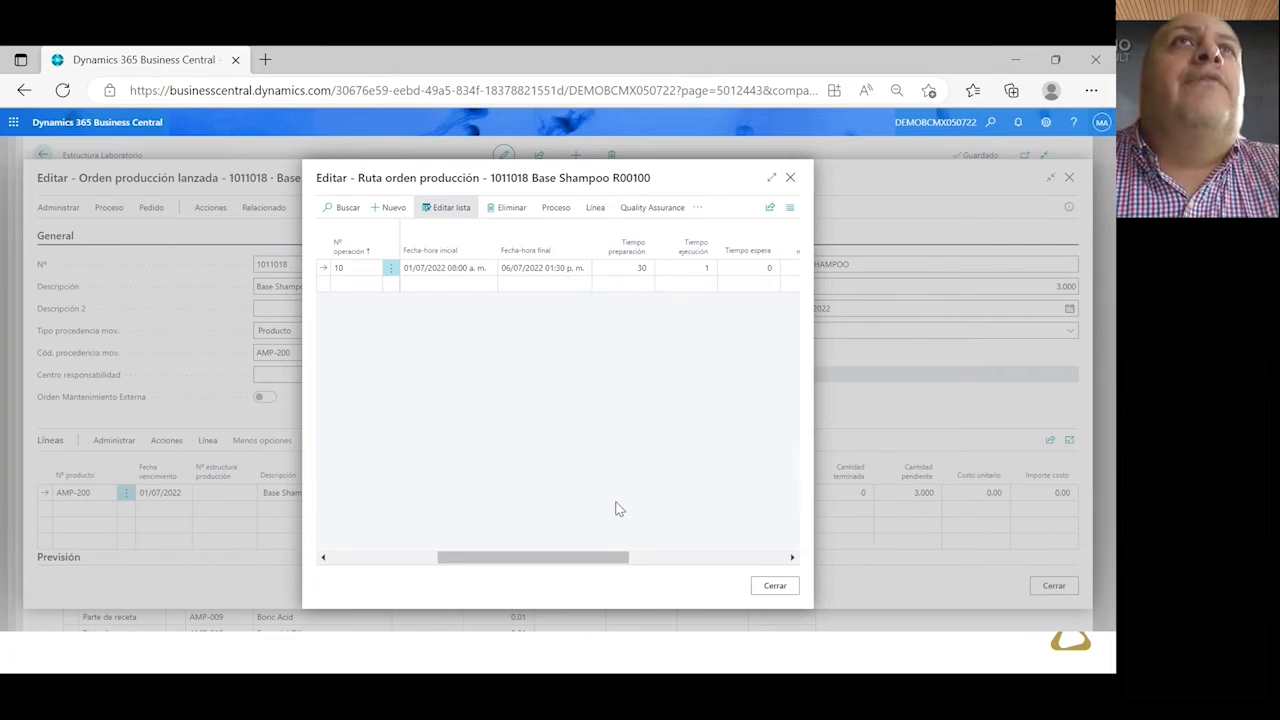
drag(575, 561, 737, 558)
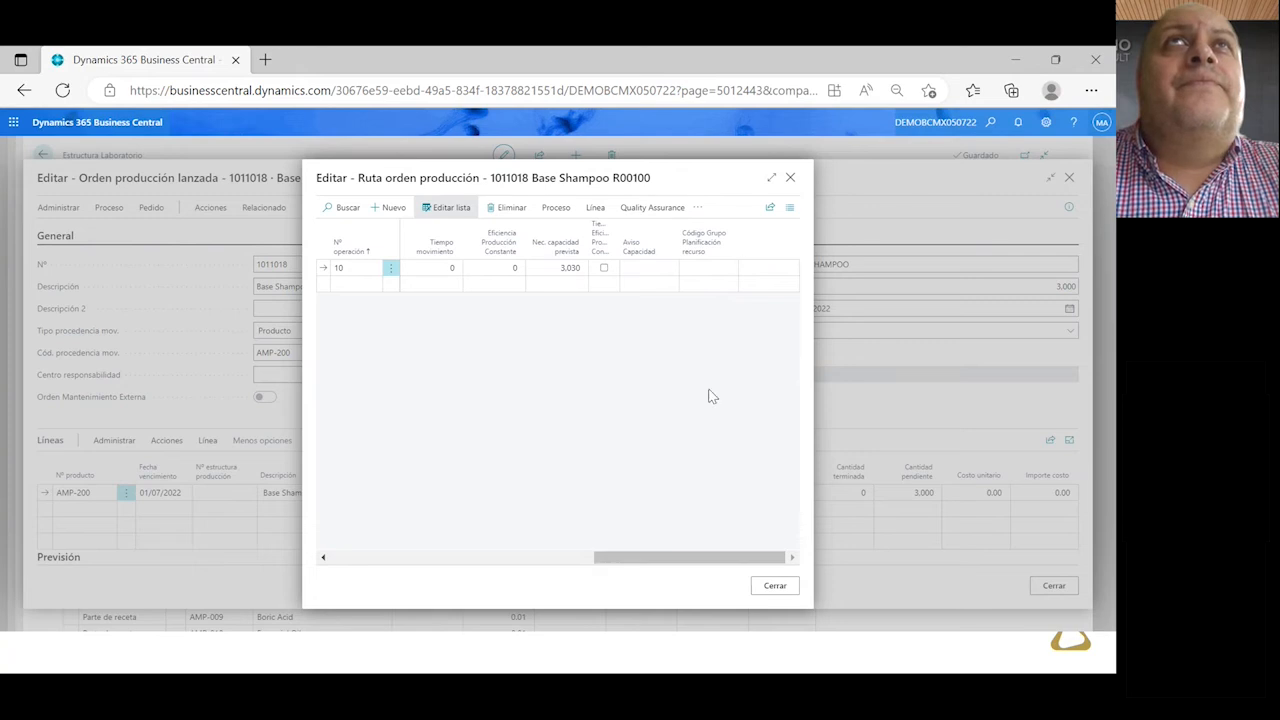
click(790, 179)
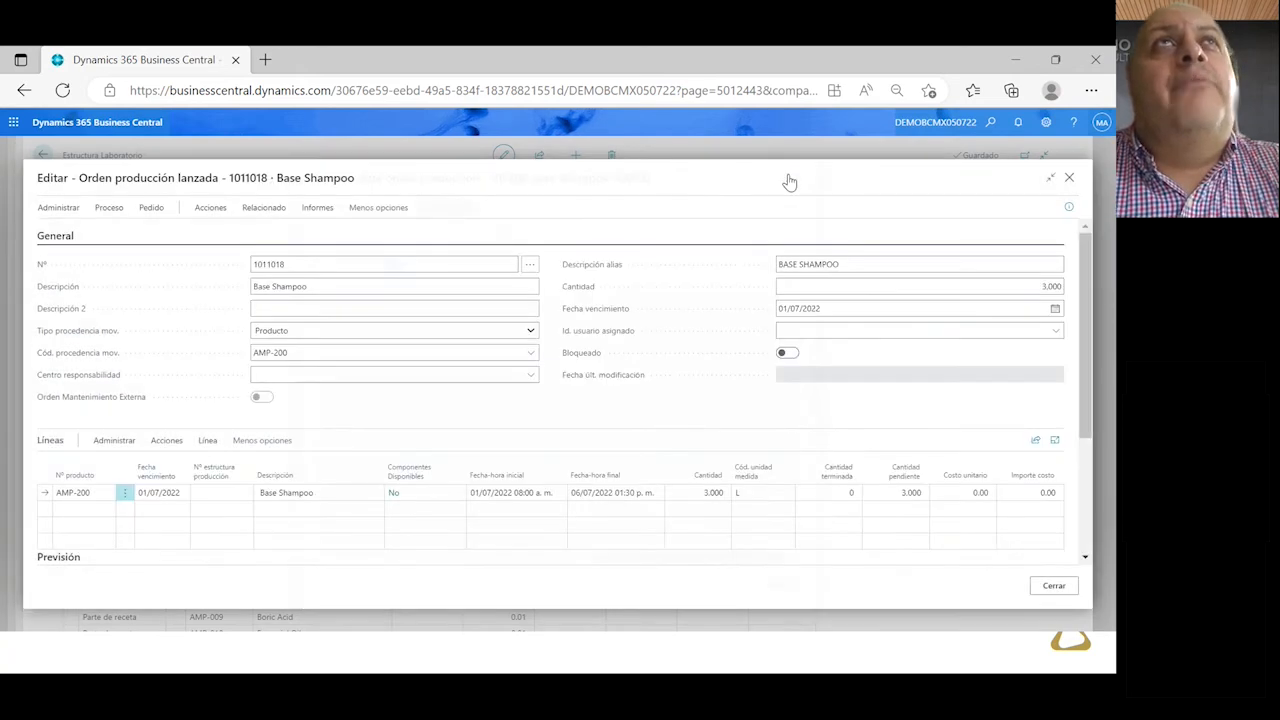
Check the component list of the Base Shampoo order line, including quantities per unit and expected quantities, and return to the order
click(208, 441)
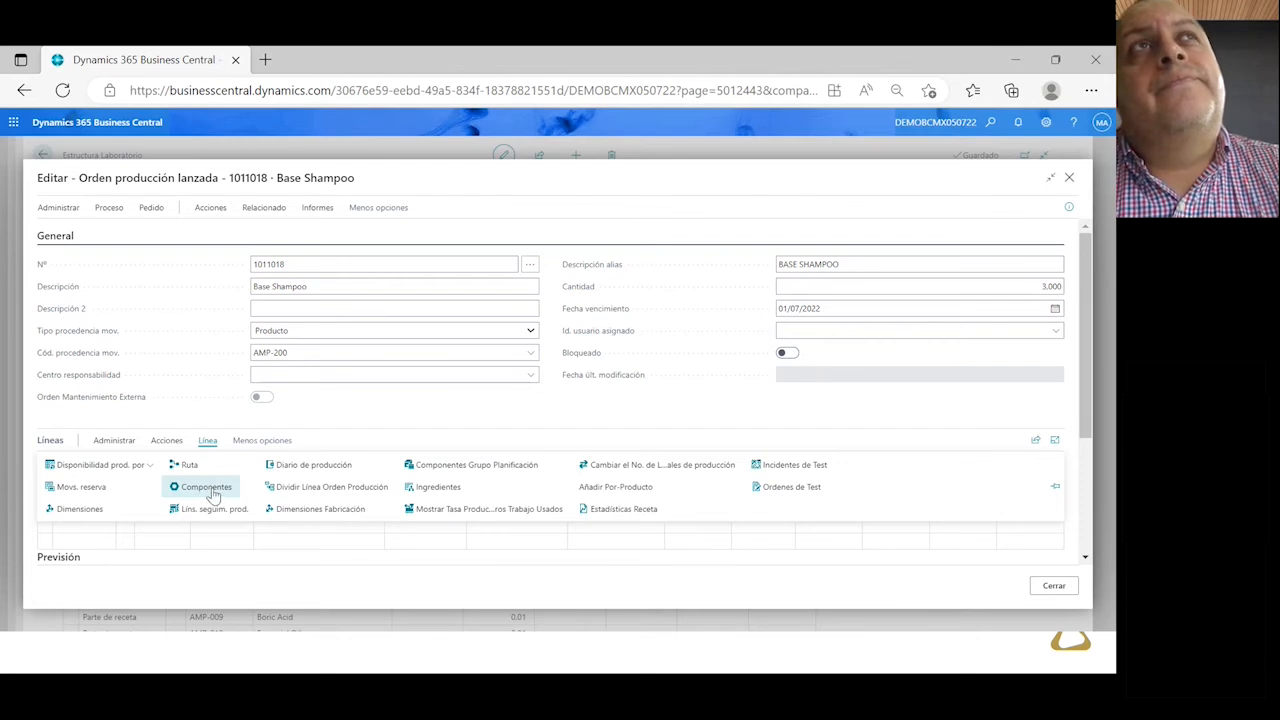
click(212, 490)
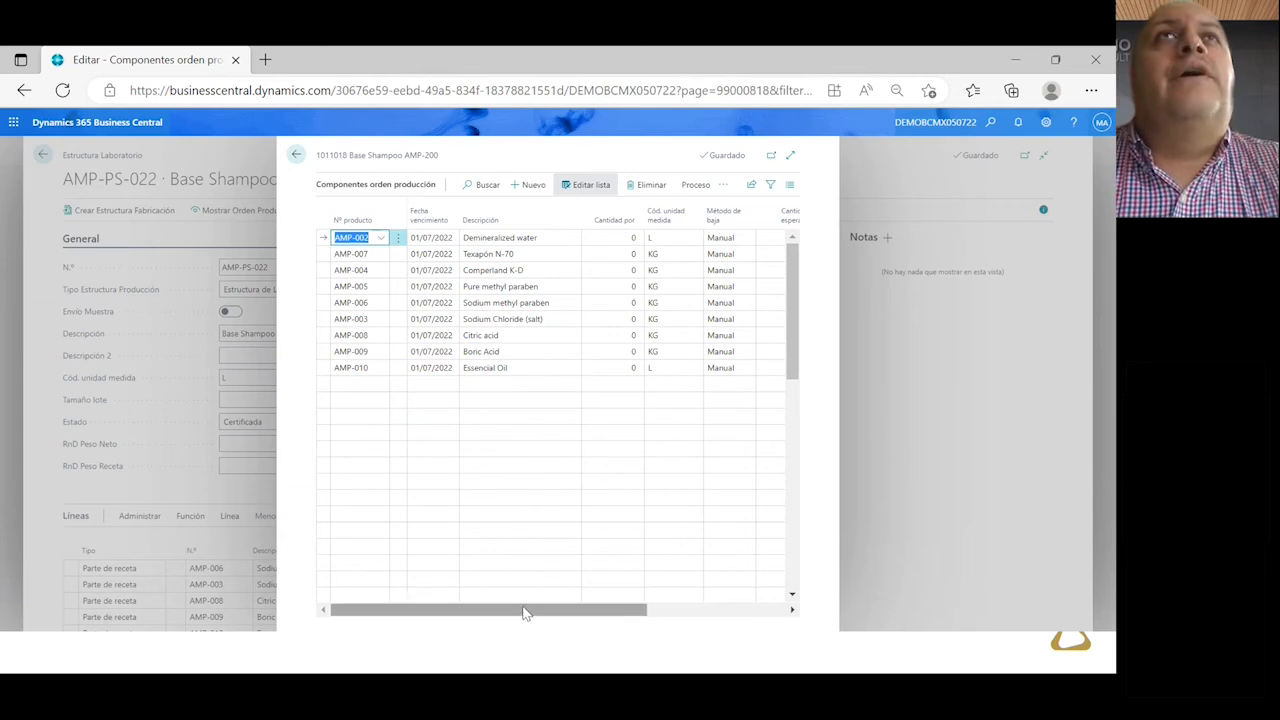
drag(523, 609, 785, 606)
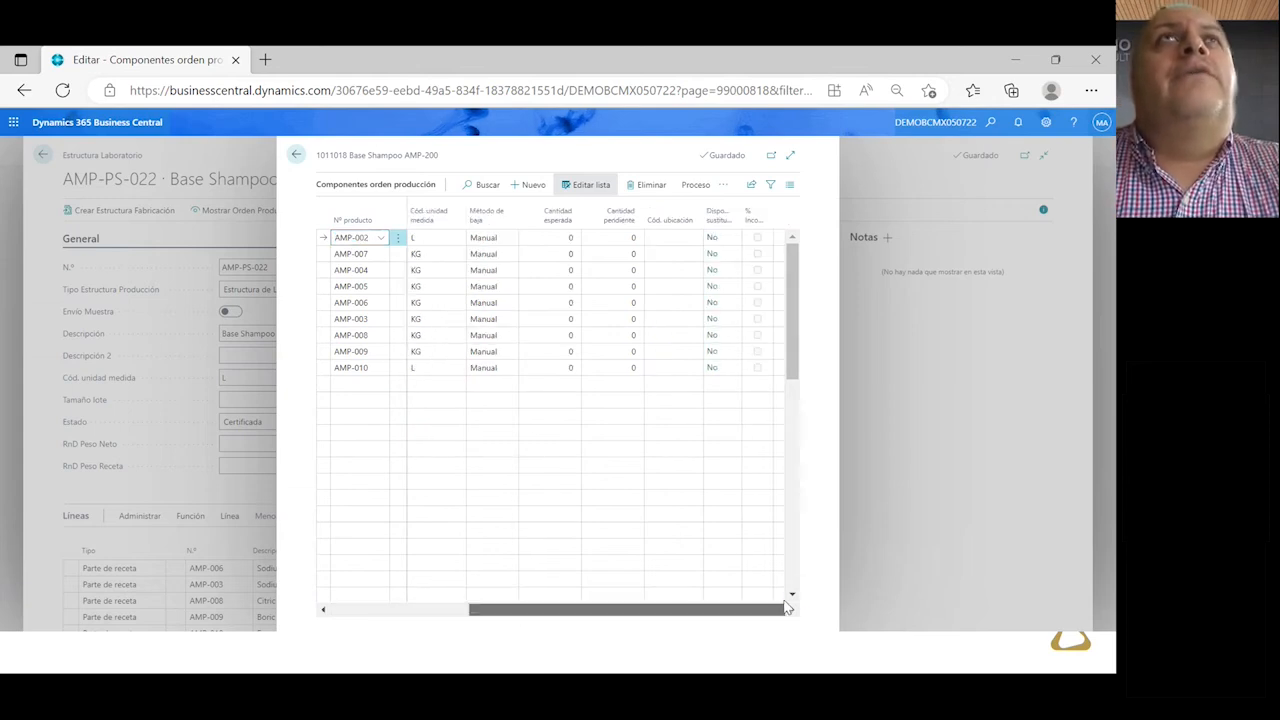
click(300, 157)
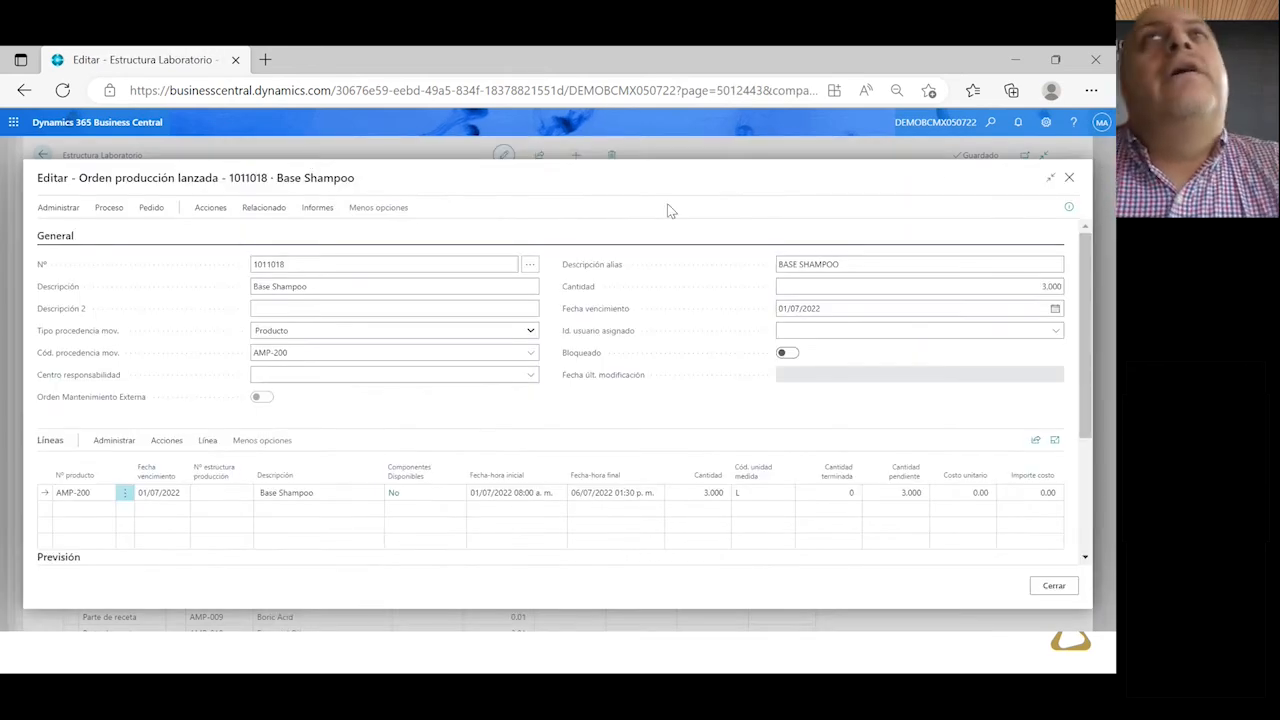
Reopen the released Base Shampoo production order, check which functions its order line offers, including test orders and incidents, and close it
click(1068, 177)
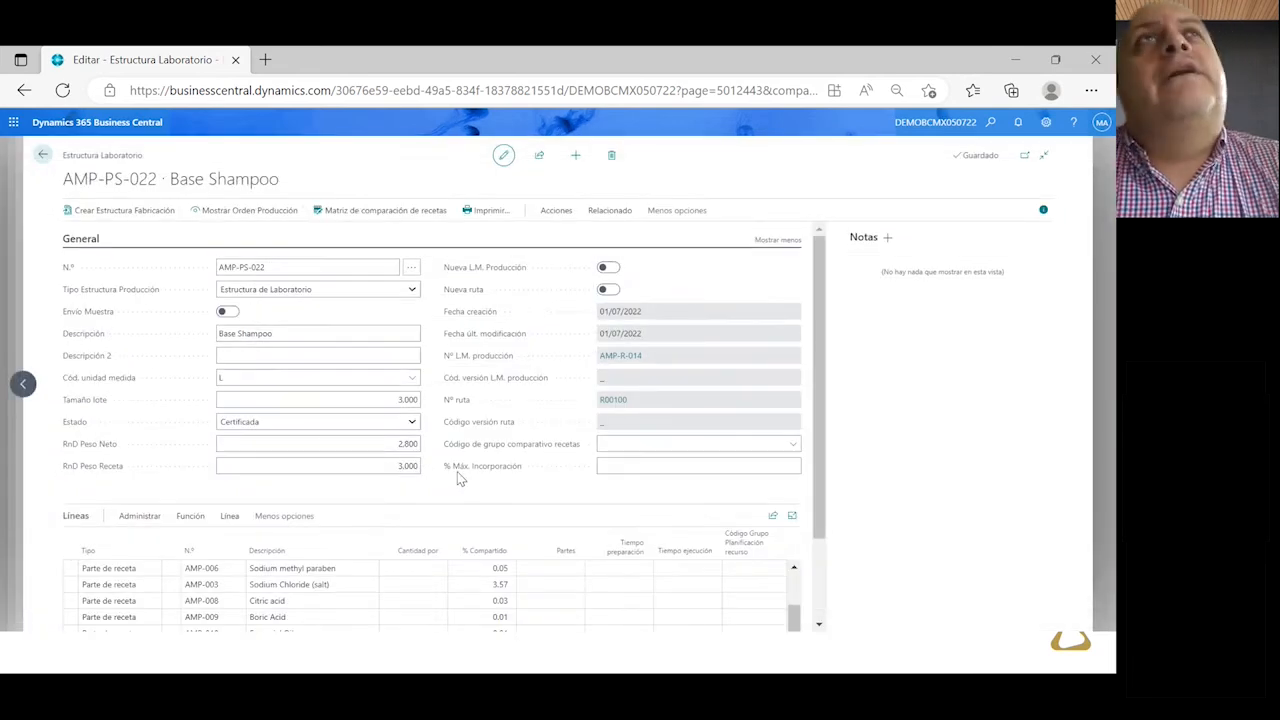
click(232, 214)
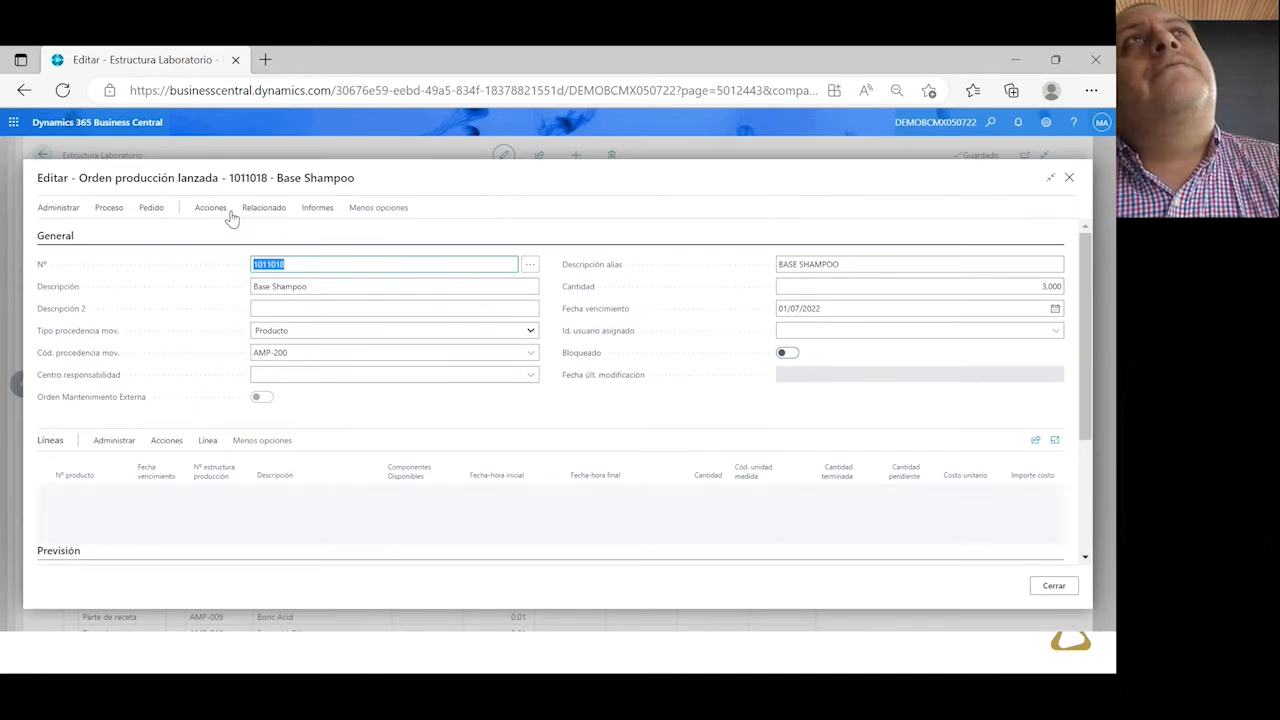
click(219, 444)
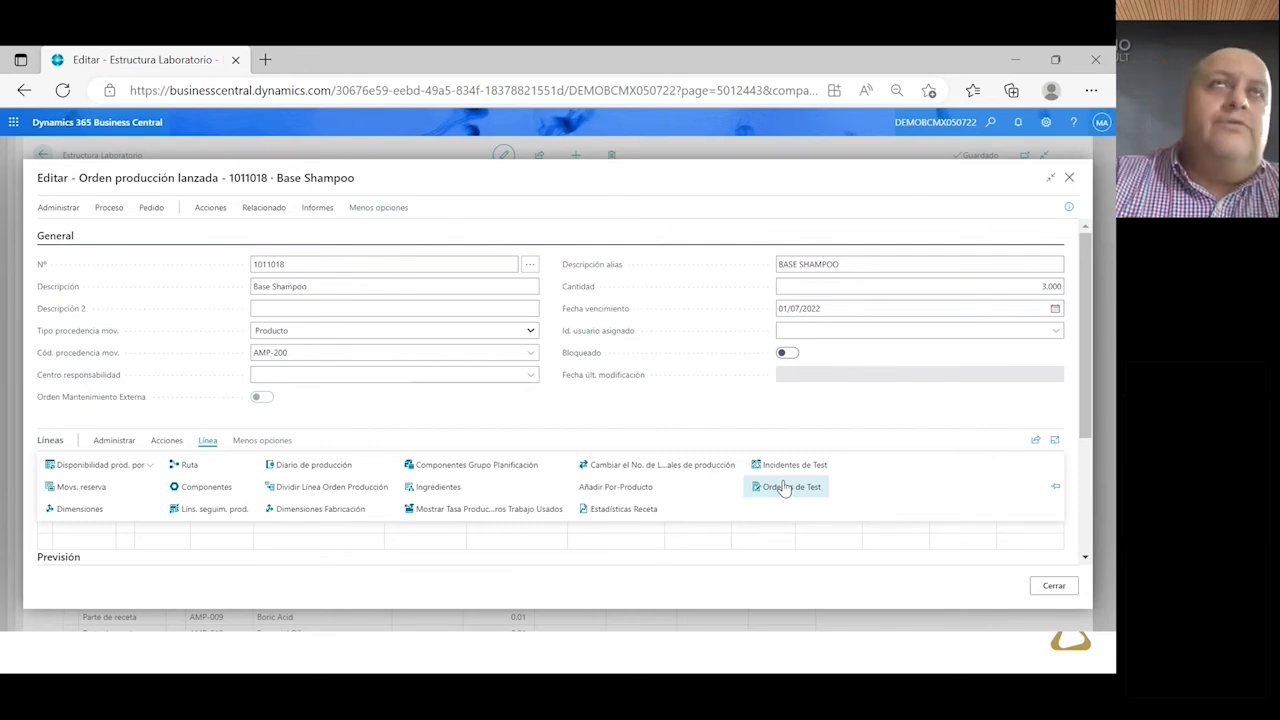
click(465, 404)
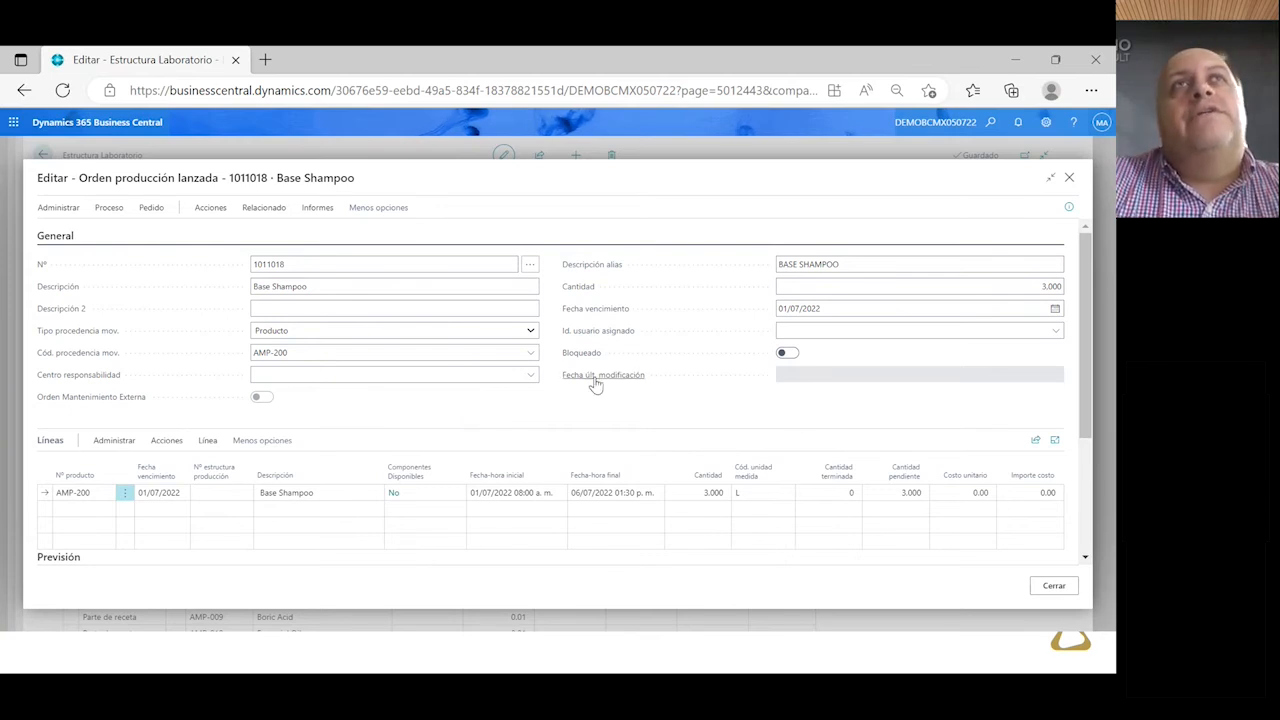
click(1068, 180)
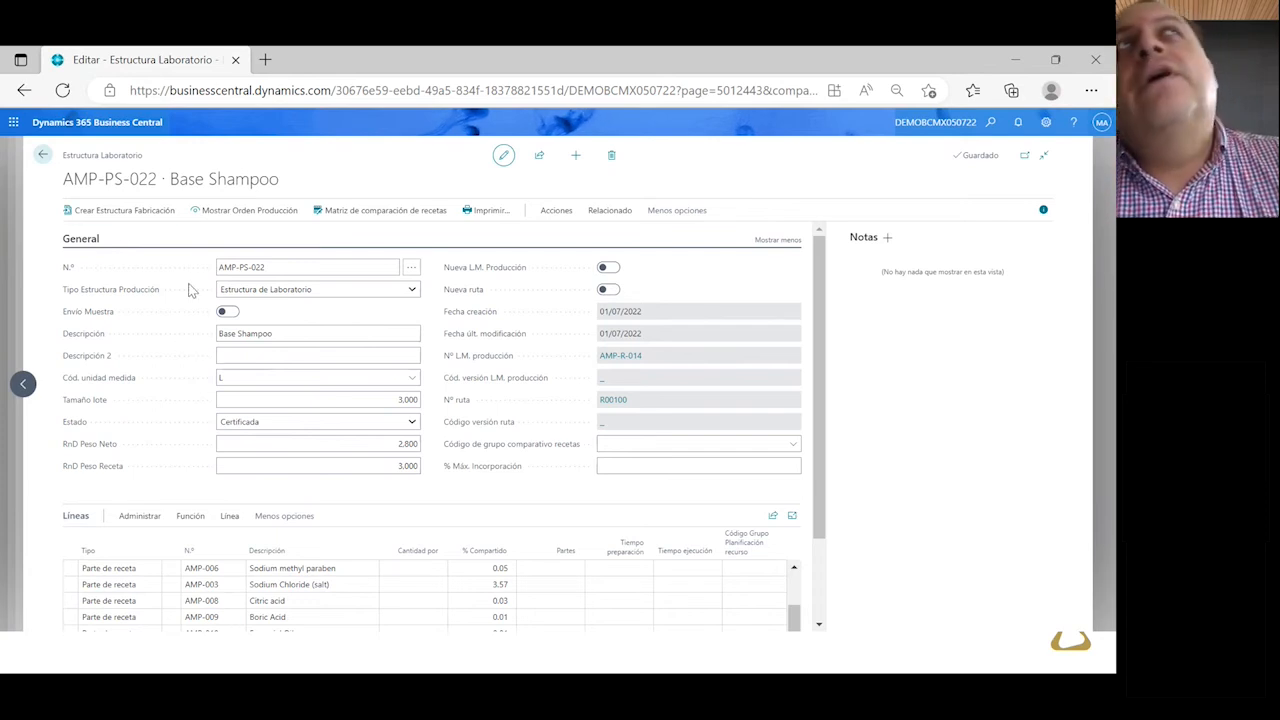
Create a manufacturing structure from Base Shampoo laboratory structure AMP-PS-022, confirm the creation and look over its copied lines
click(129, 214)
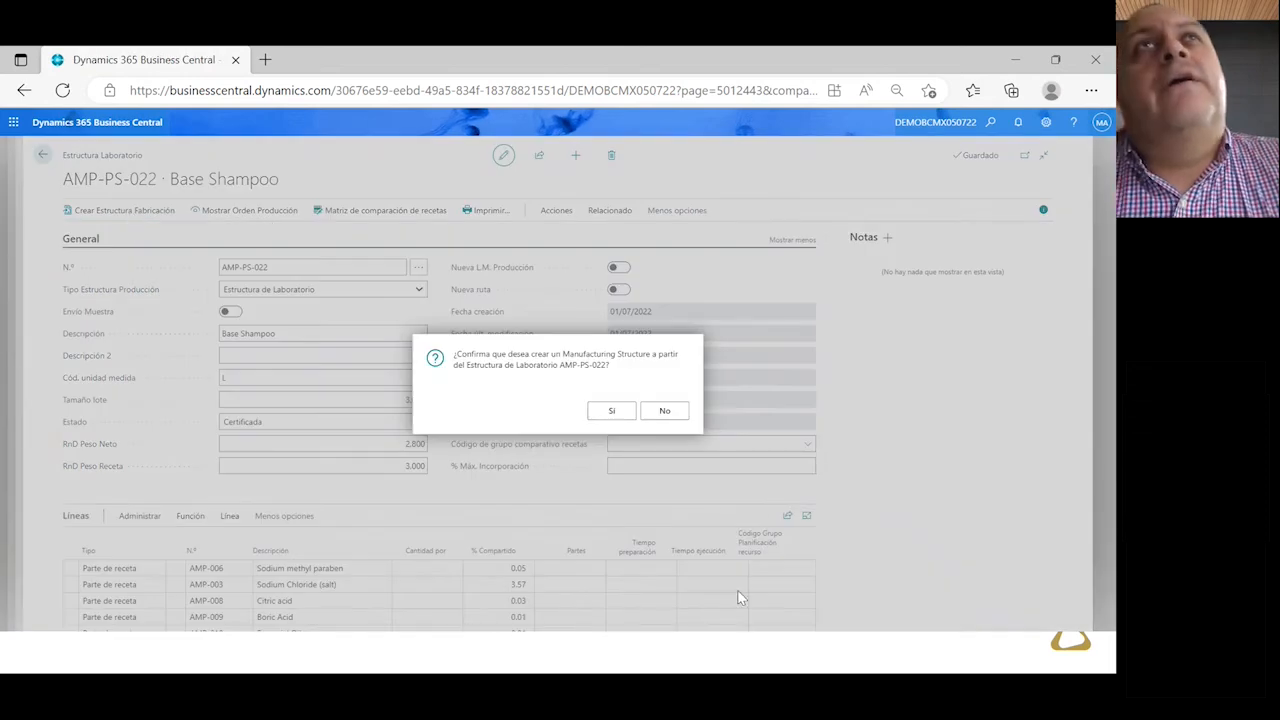
click(622, 411)
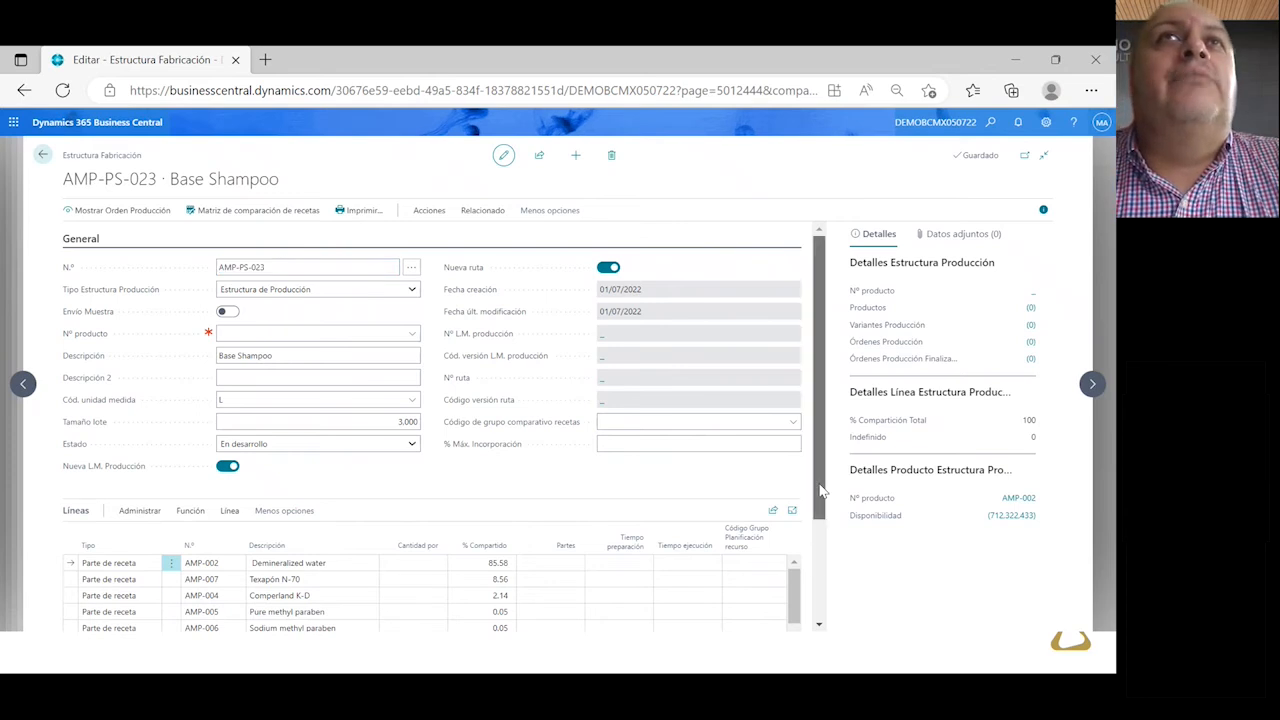
scroll(805, 577, down, 2)
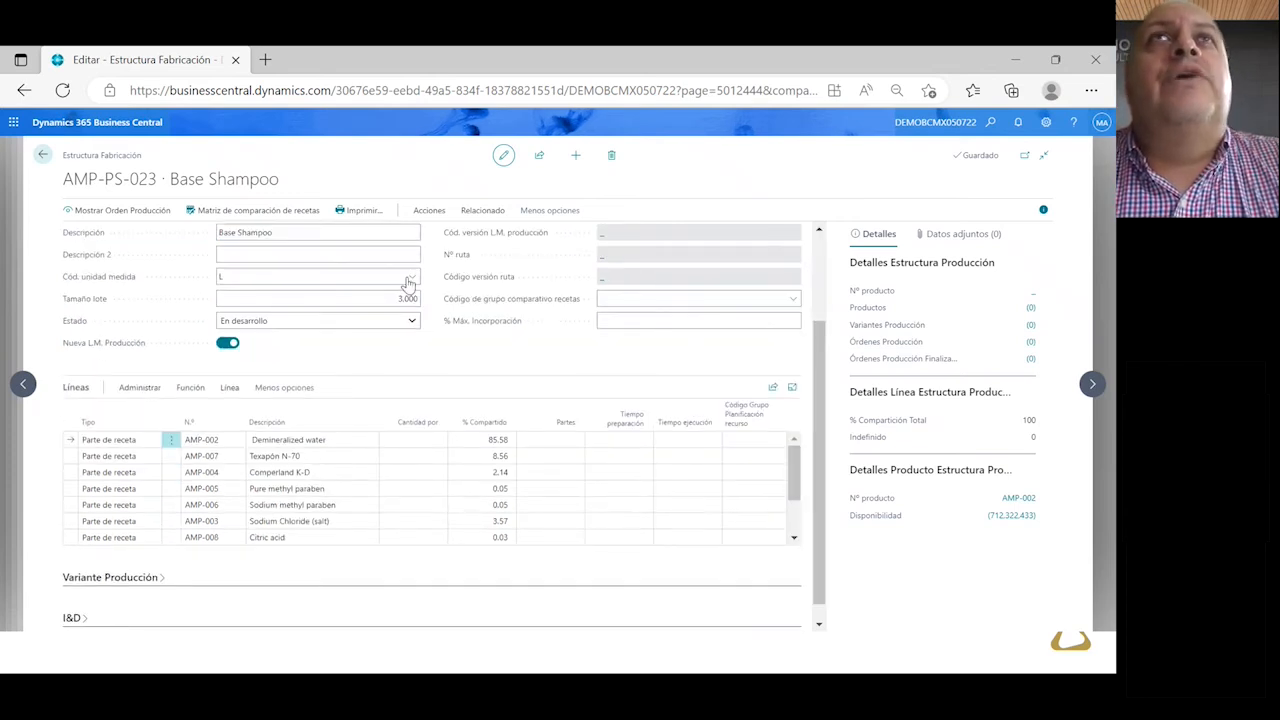
Assign product AMP-200 (Base Shampoo) as the product number of the new manufacturing structure
scroll(830, 375, up, 2)
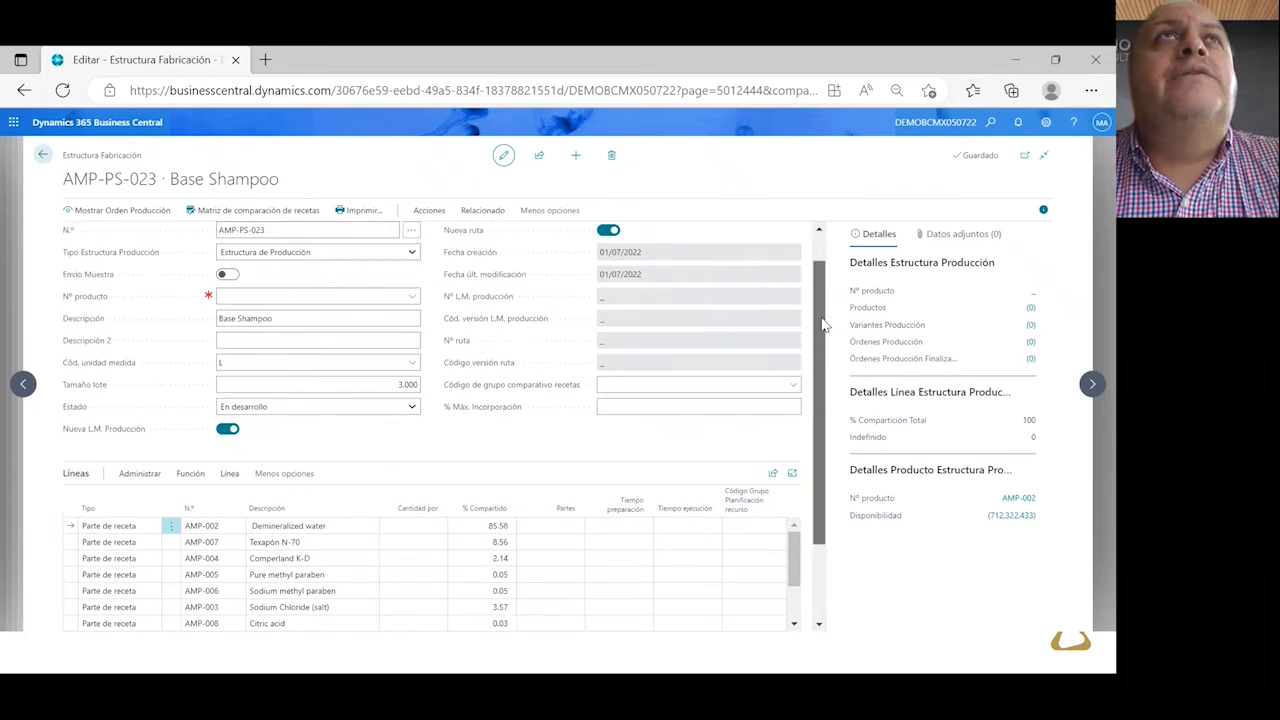
click(411, 329)
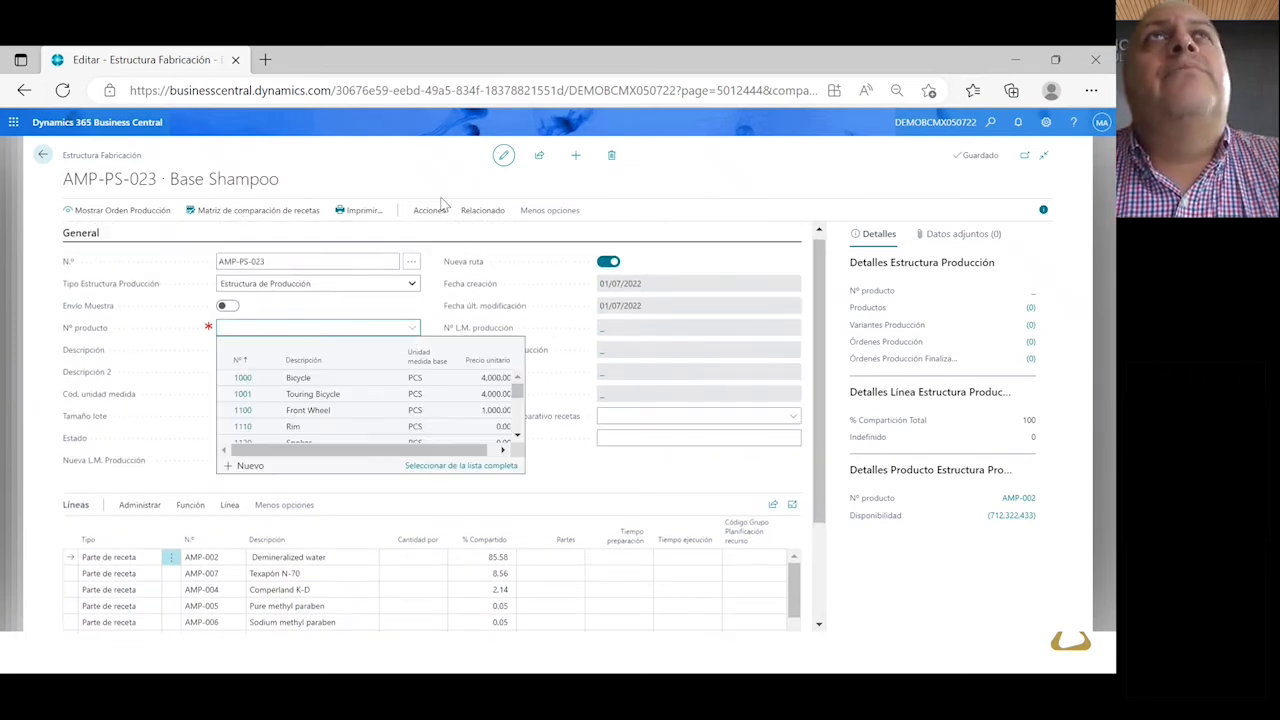
scroll(284, 420, down, 4)
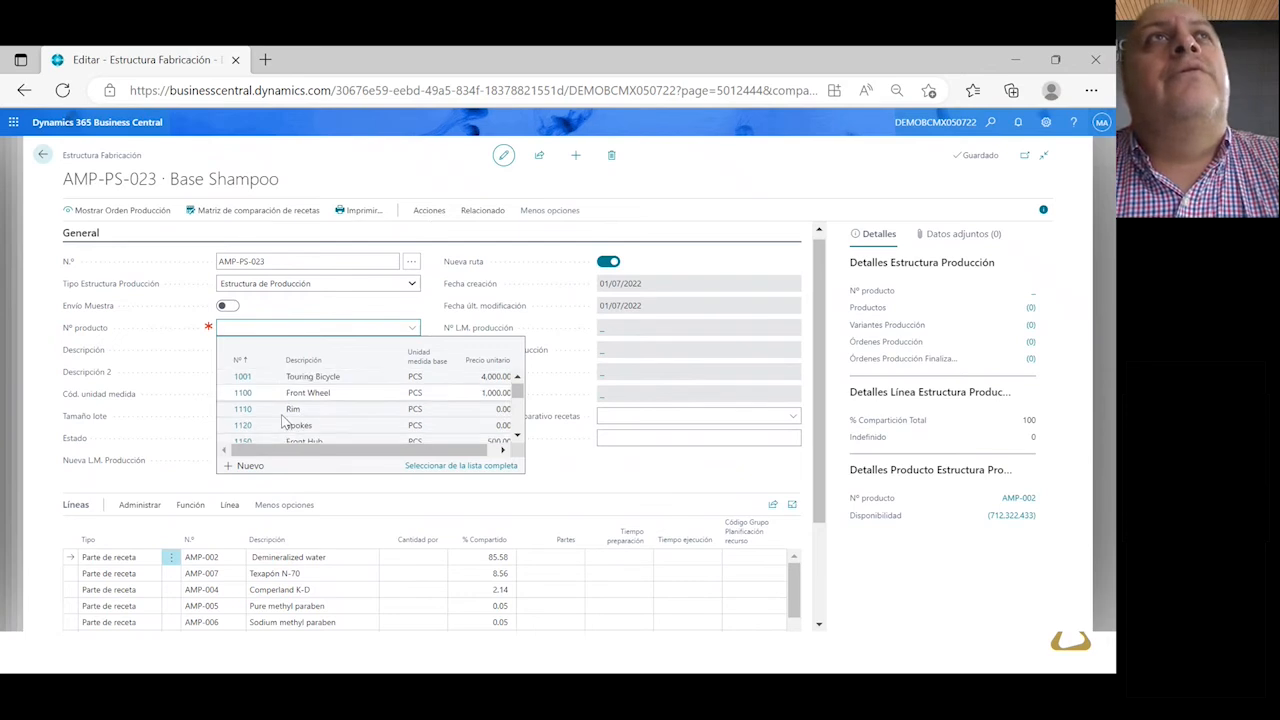
scroll(284, 420, down, 1)
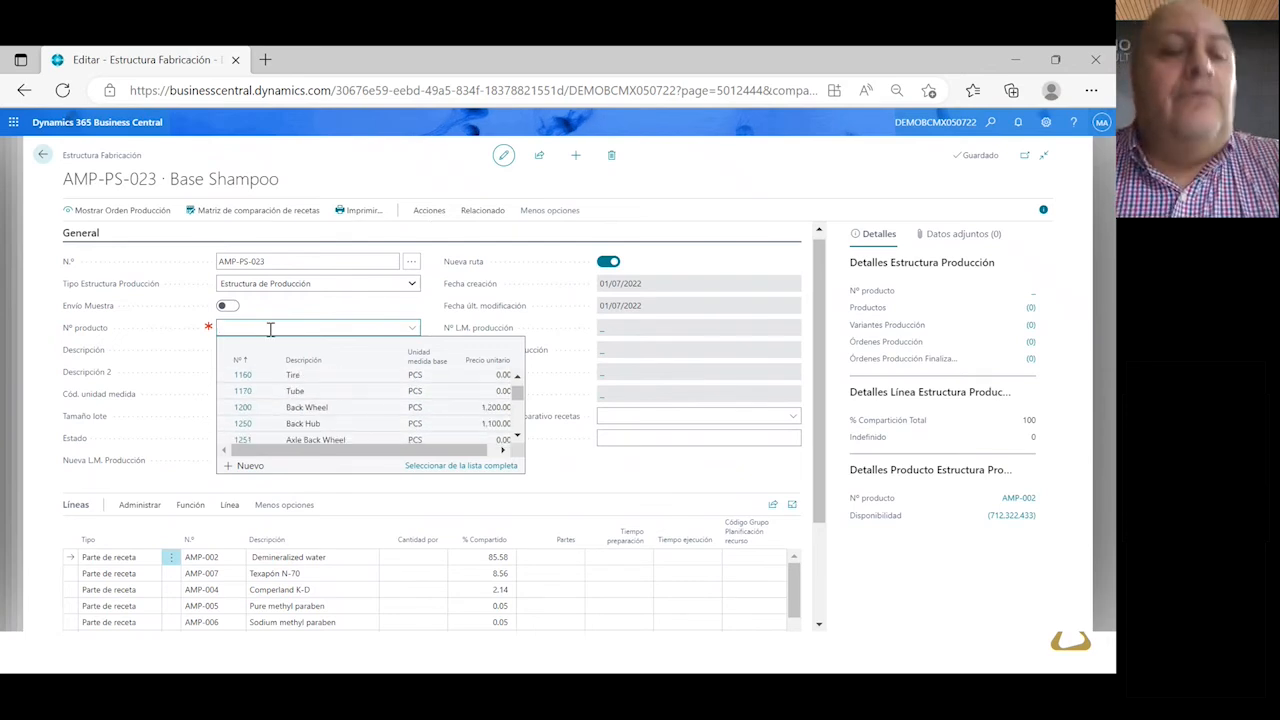
text(amp)
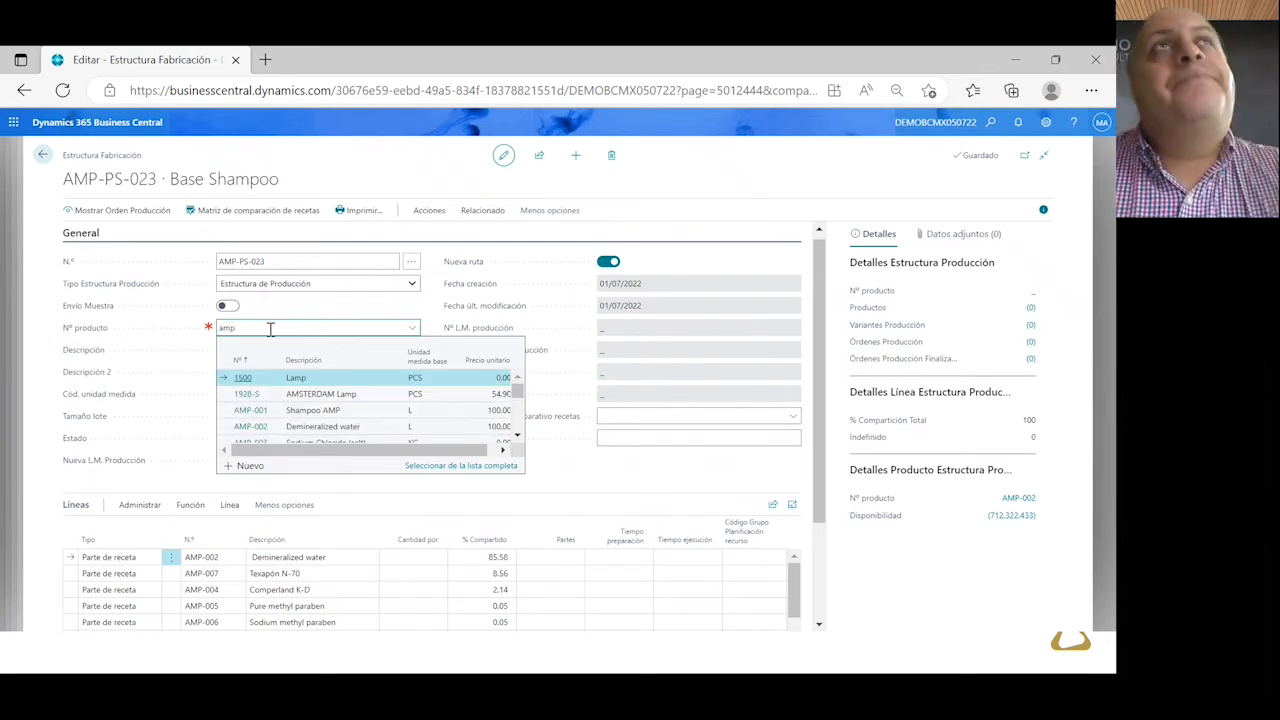
scroll(347, 409, down, 5)
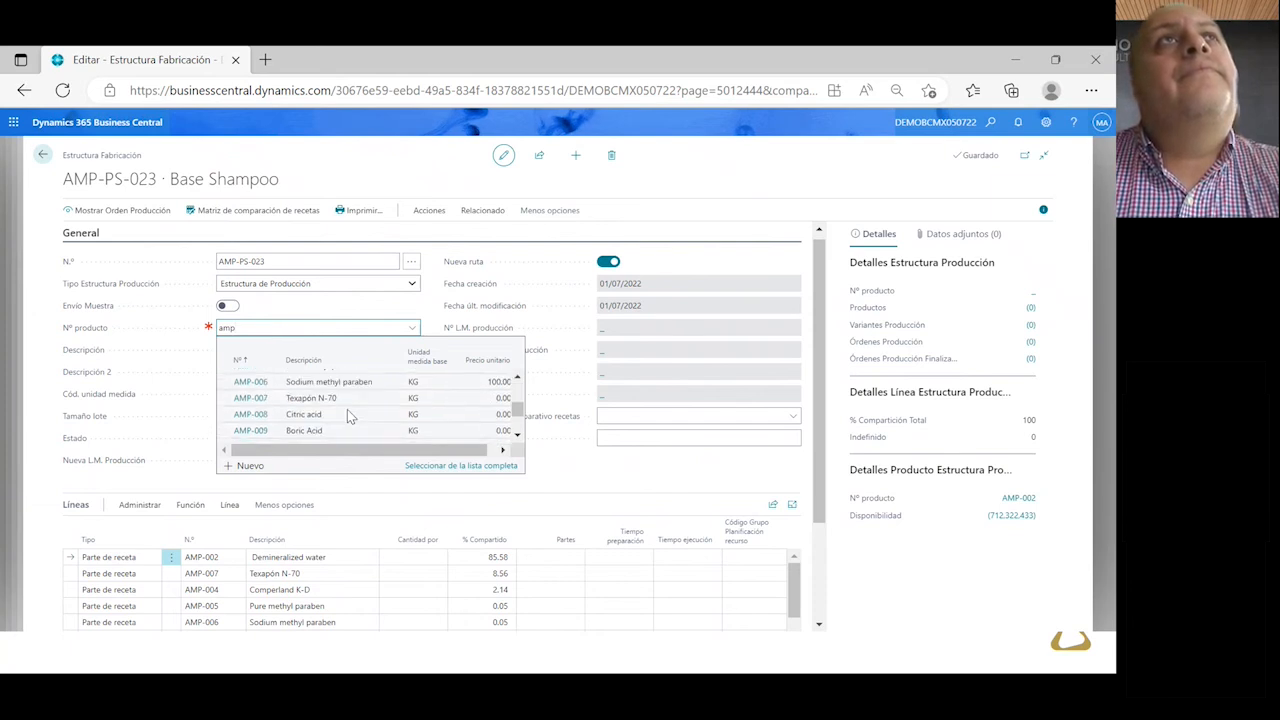
scroll(340, 412, down, 1)
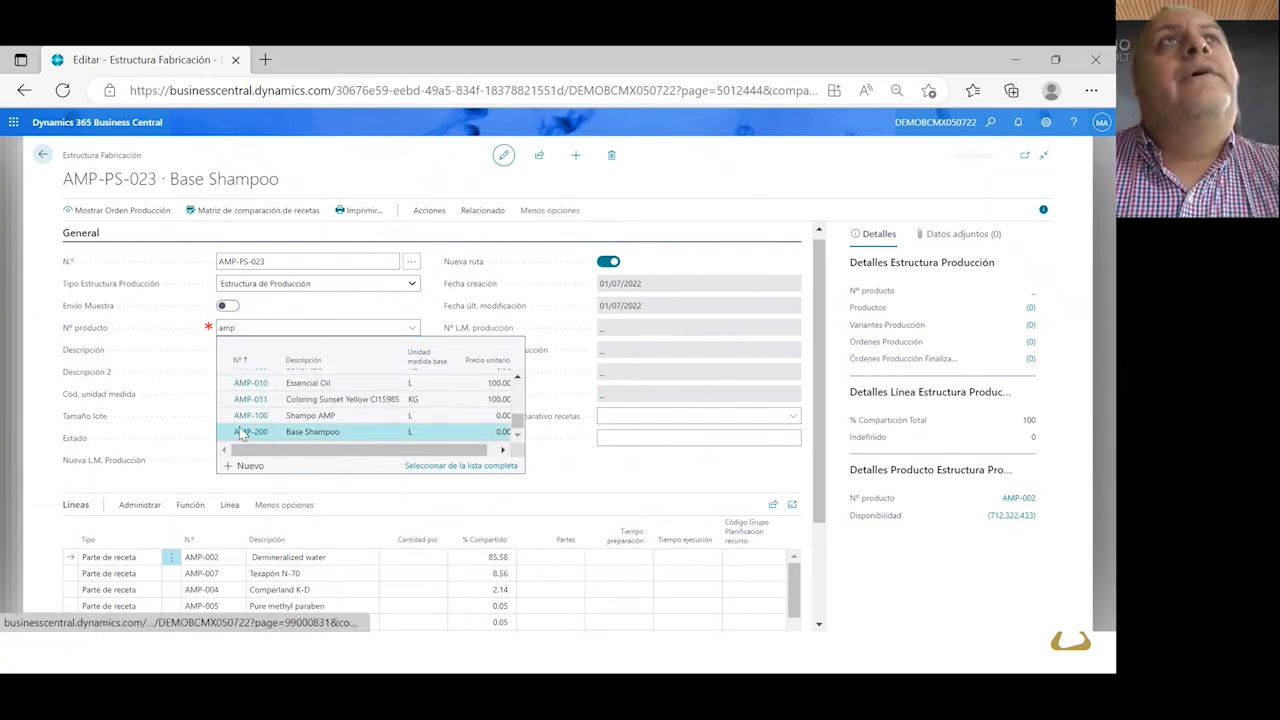
click(240, 432)
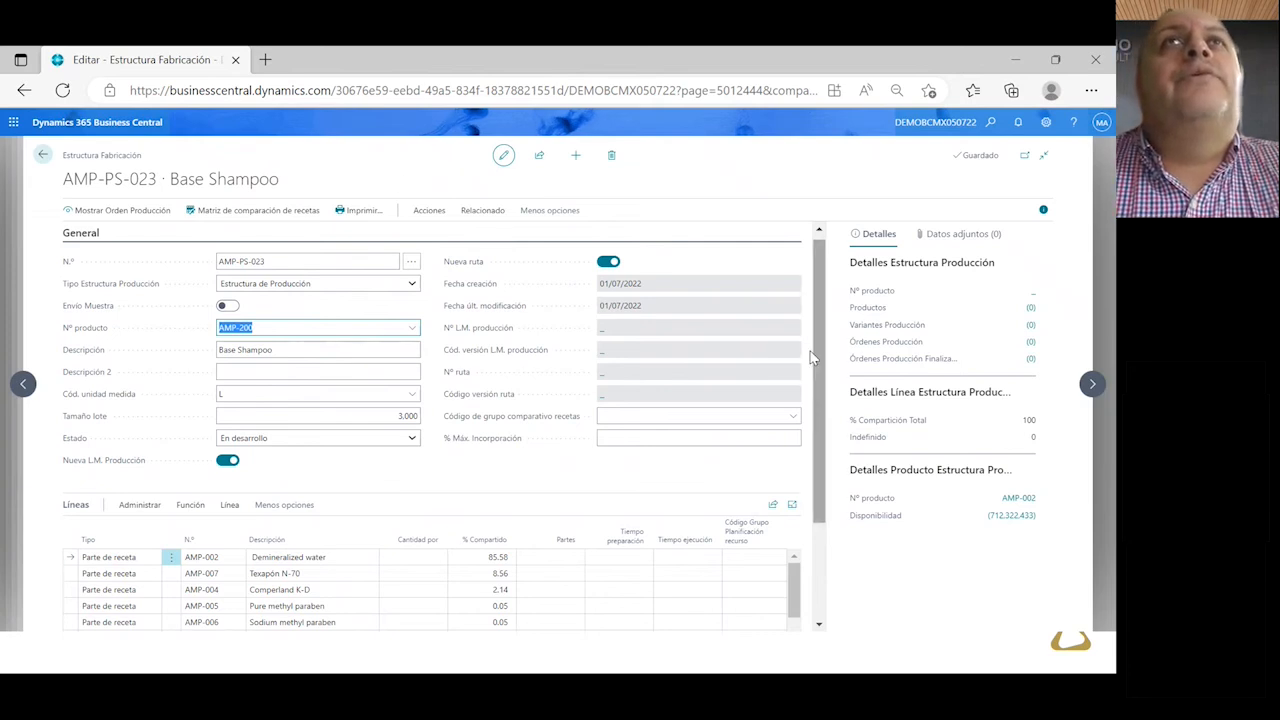
mouse_move(810, 392)
mouse_down()
mouse_move(795, 448)
mouse_move(834, 380)
mouse_move(818, 352)
mouse_move(825, 383)
mouse_up()
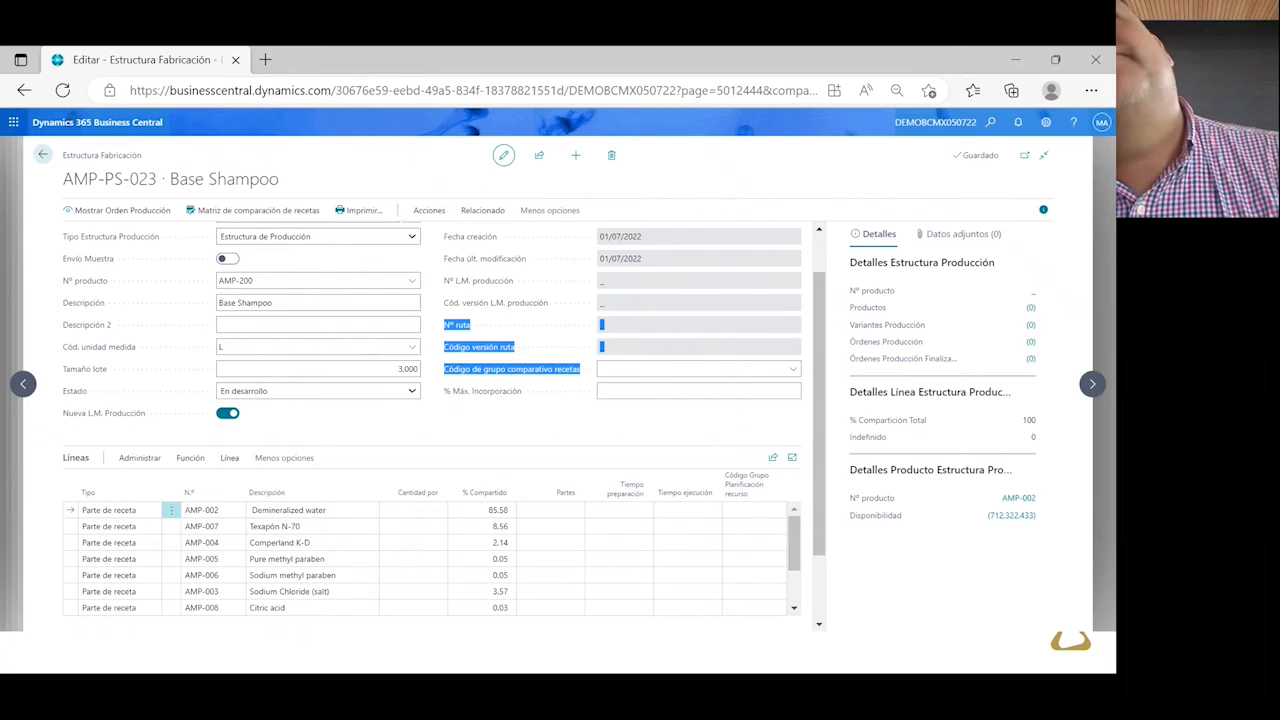
Leave the Base Shampoo manufacturing, laboratory and development structures and return to the list of development structures
click(43, 155)
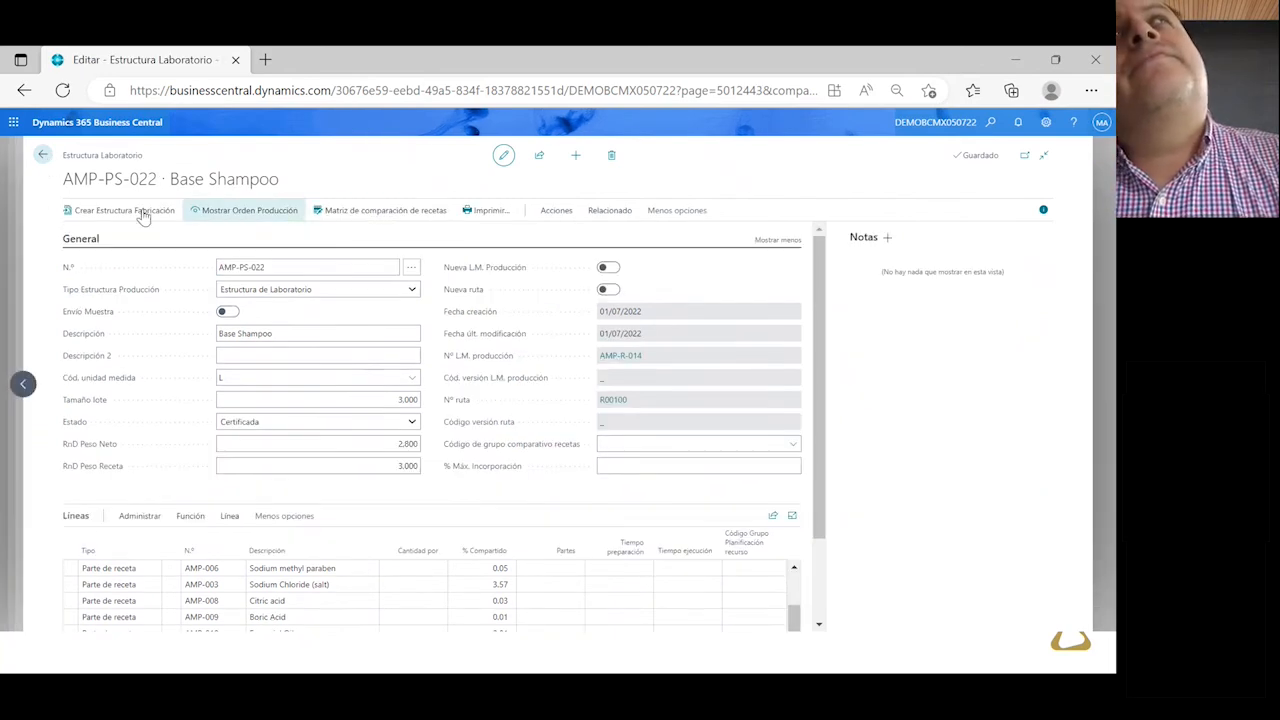
click(43, 156)
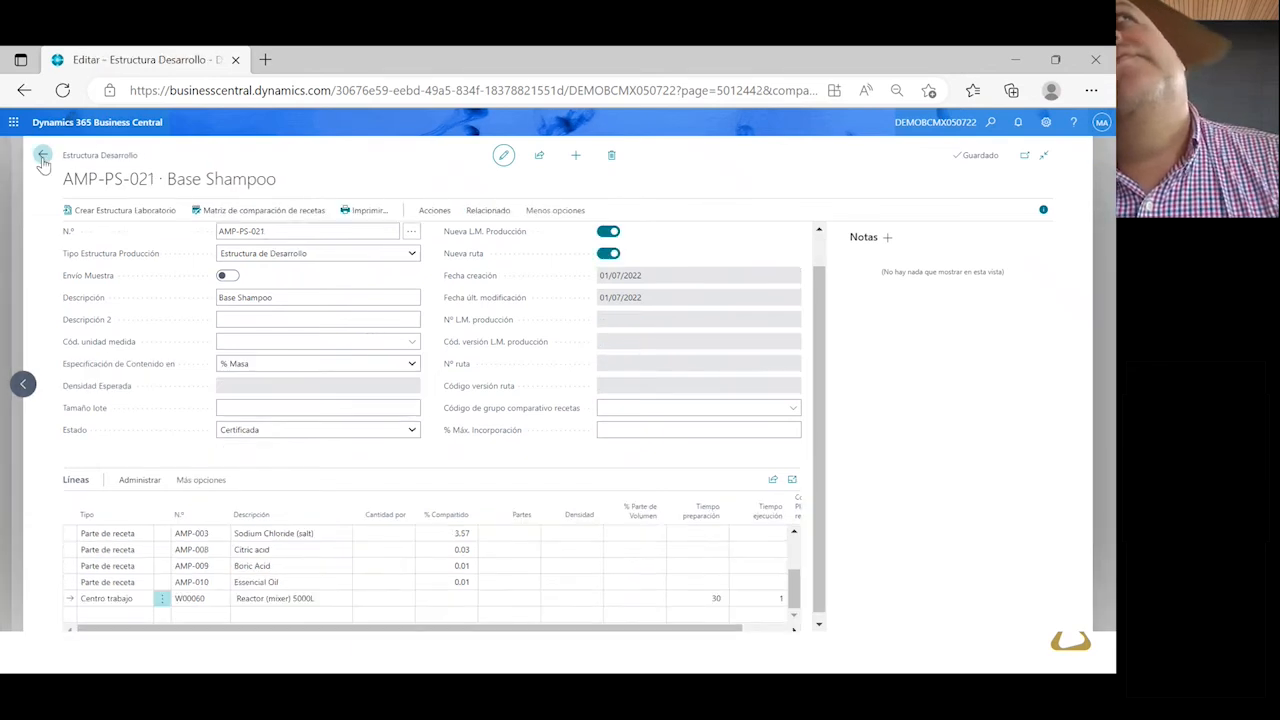
click(43, 157)
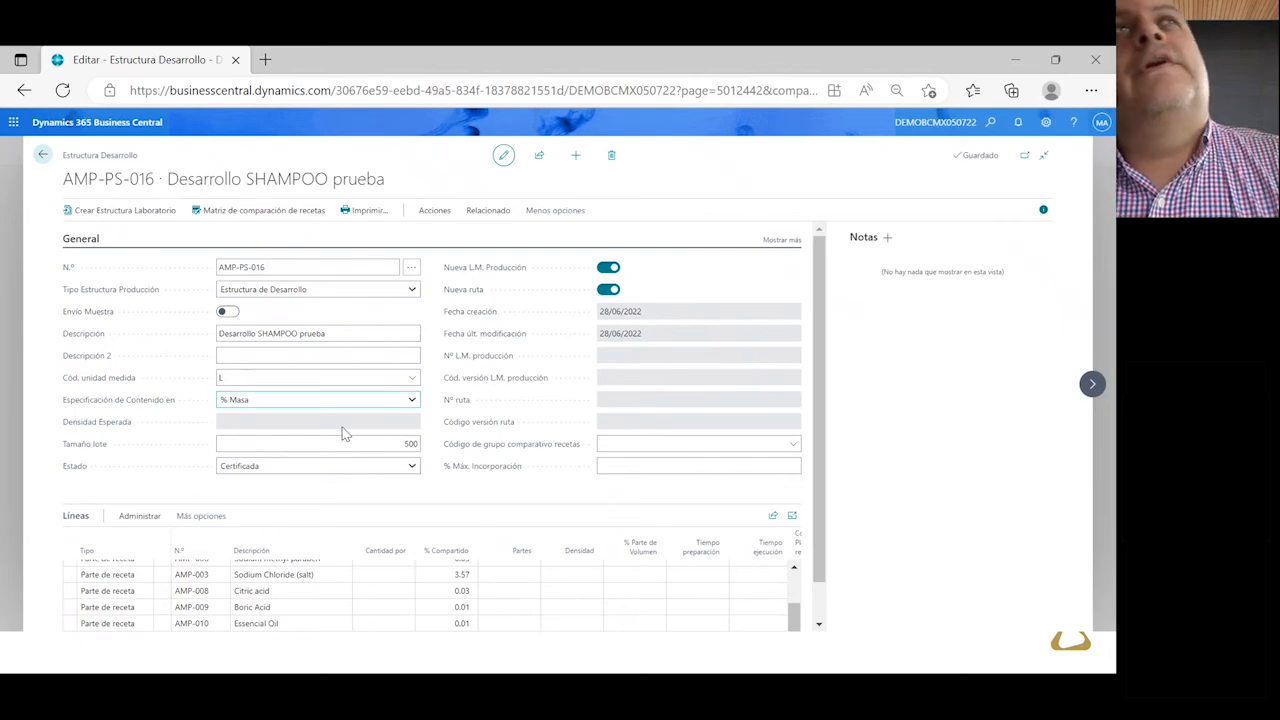
click(44, 156)
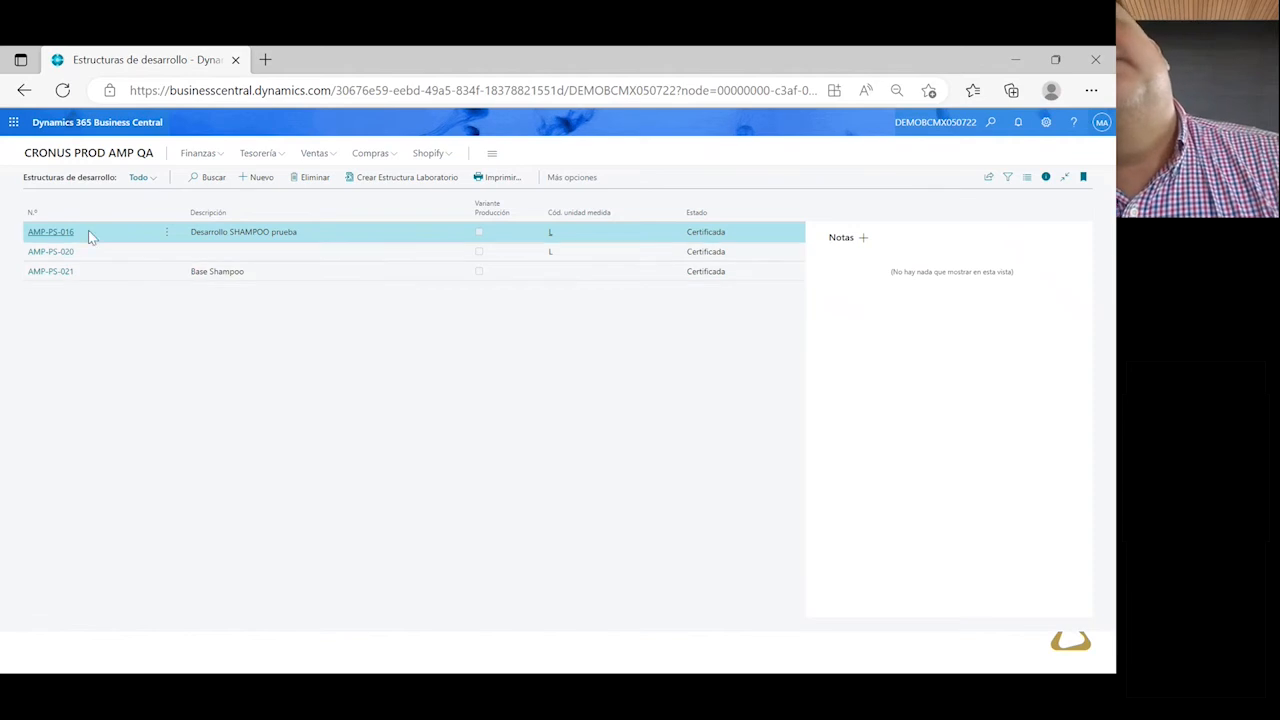
Open development structure AMP-PS-016, move on to AMP-PS-020 and examine its volume-percentage specification, expected density and recipe line densities
click(53, 233)
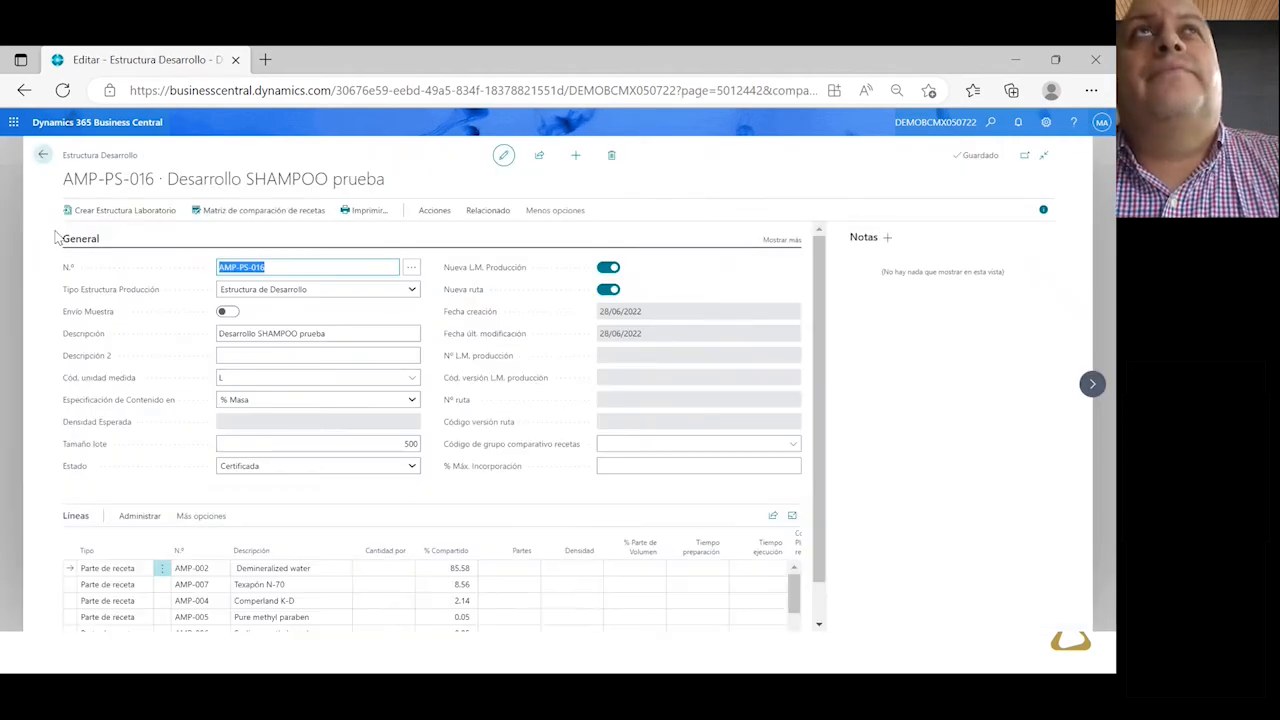
click(1088, 385)
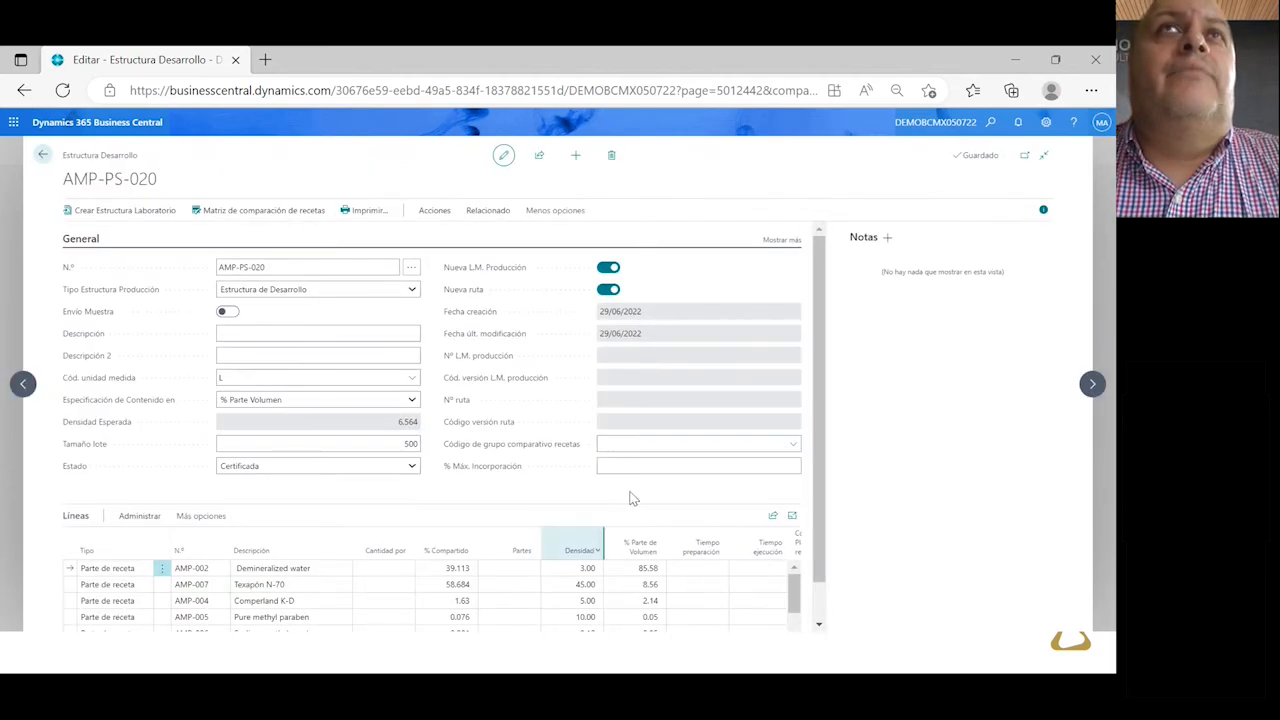
drag(814, 305, 814, 336)
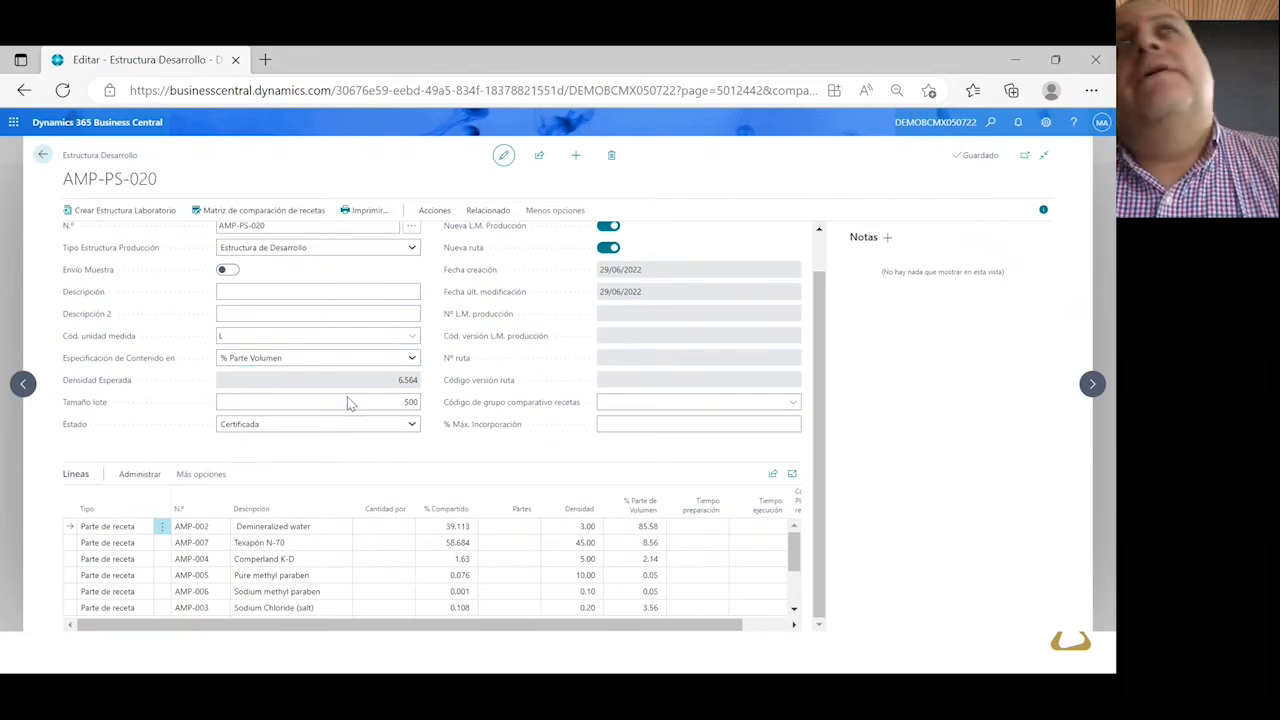
click(633, 527)
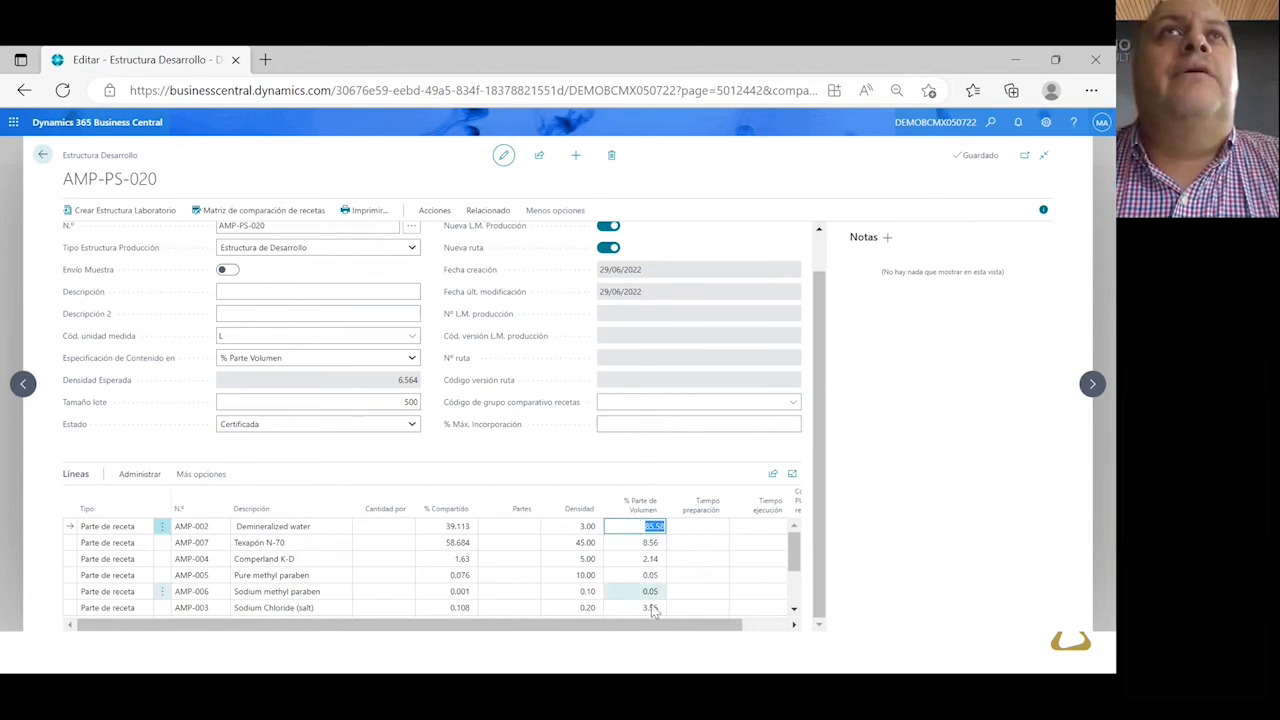
click(819, 509)
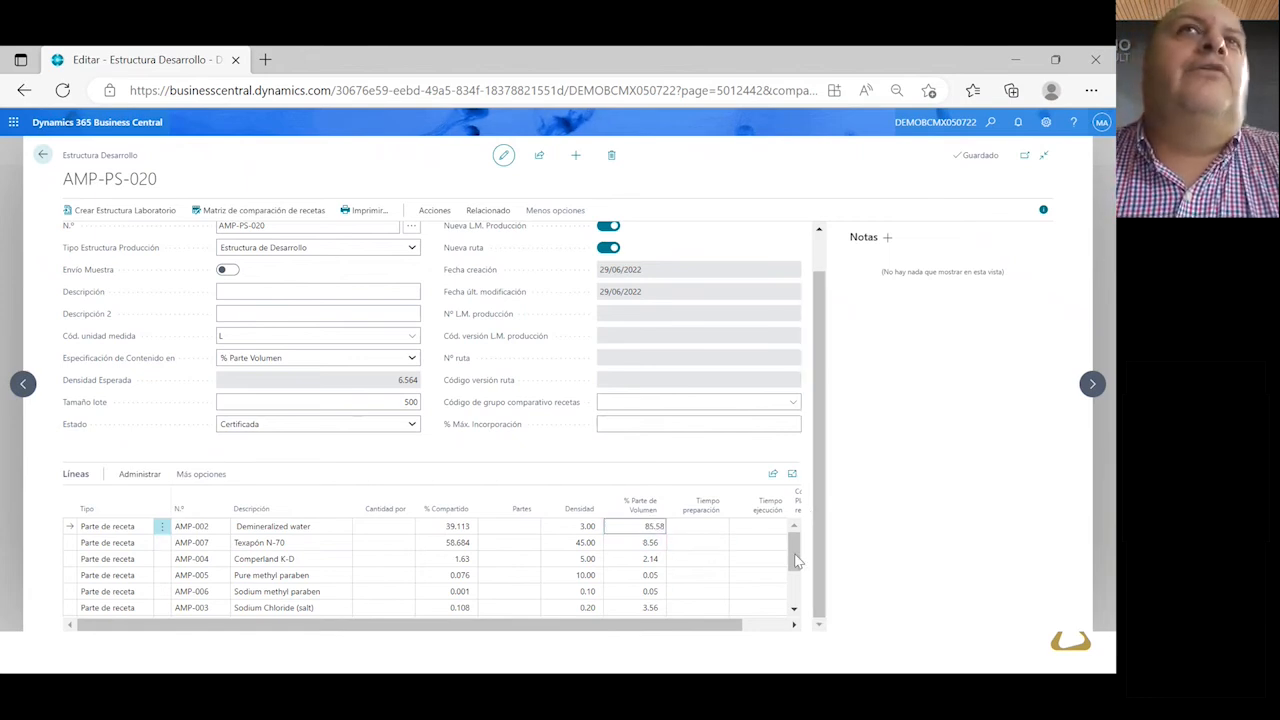
scroll(797, 565, down, 3)
drag(797, 572, 797, 545)
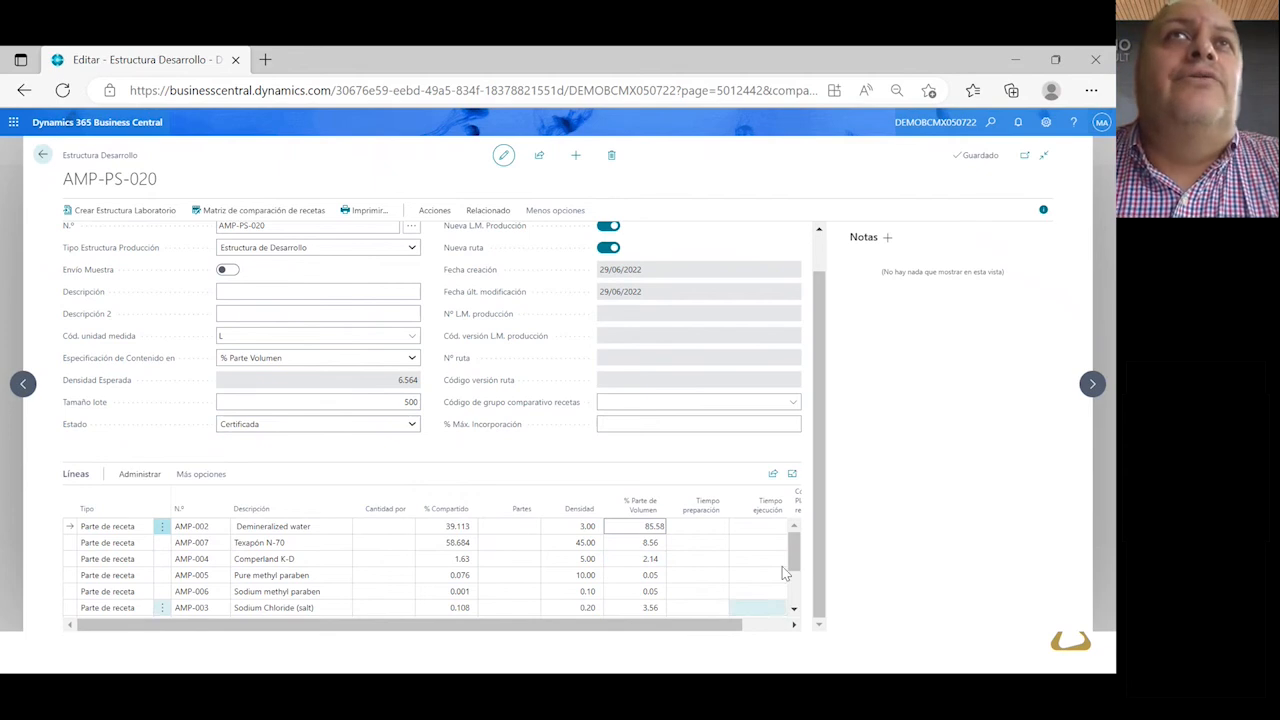
mouse_move(794, 552)
mouse_down()
mouse_move(794, 577)
mouse_move(794, 552)
mouse_up()
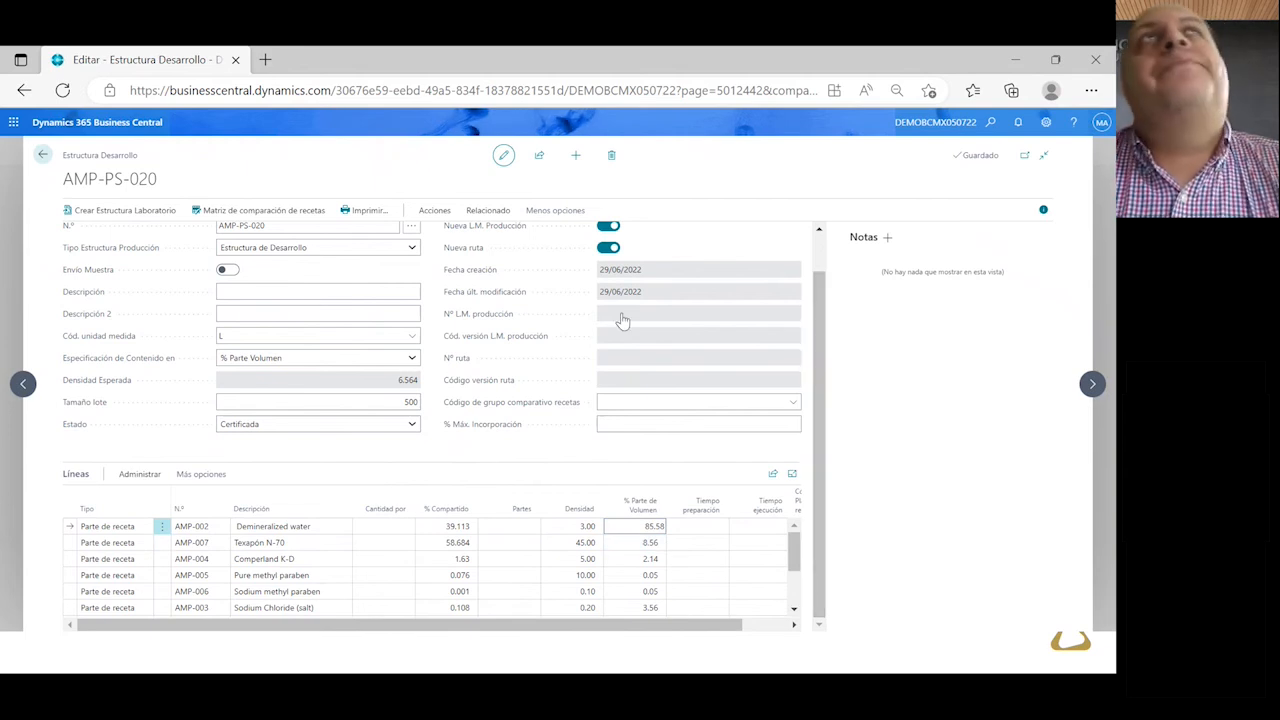
Return to the company home page and open the list of production structures
click(43, 157)
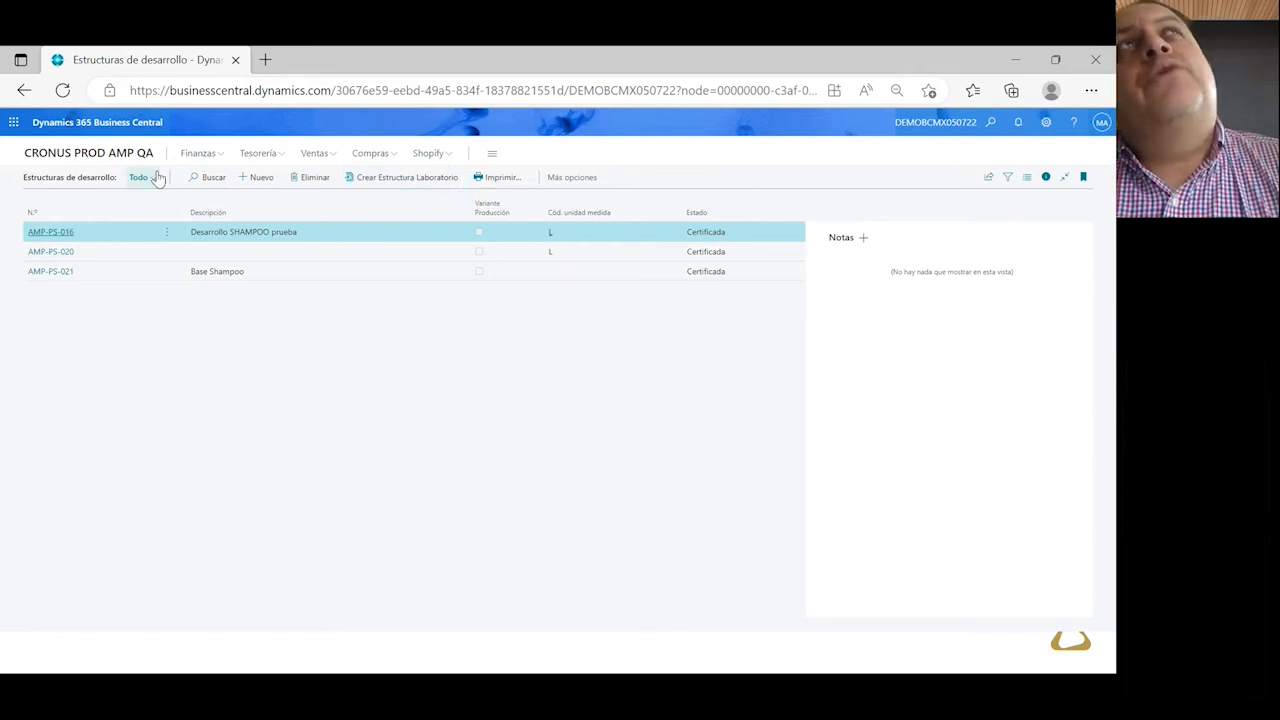
click(103, 156)
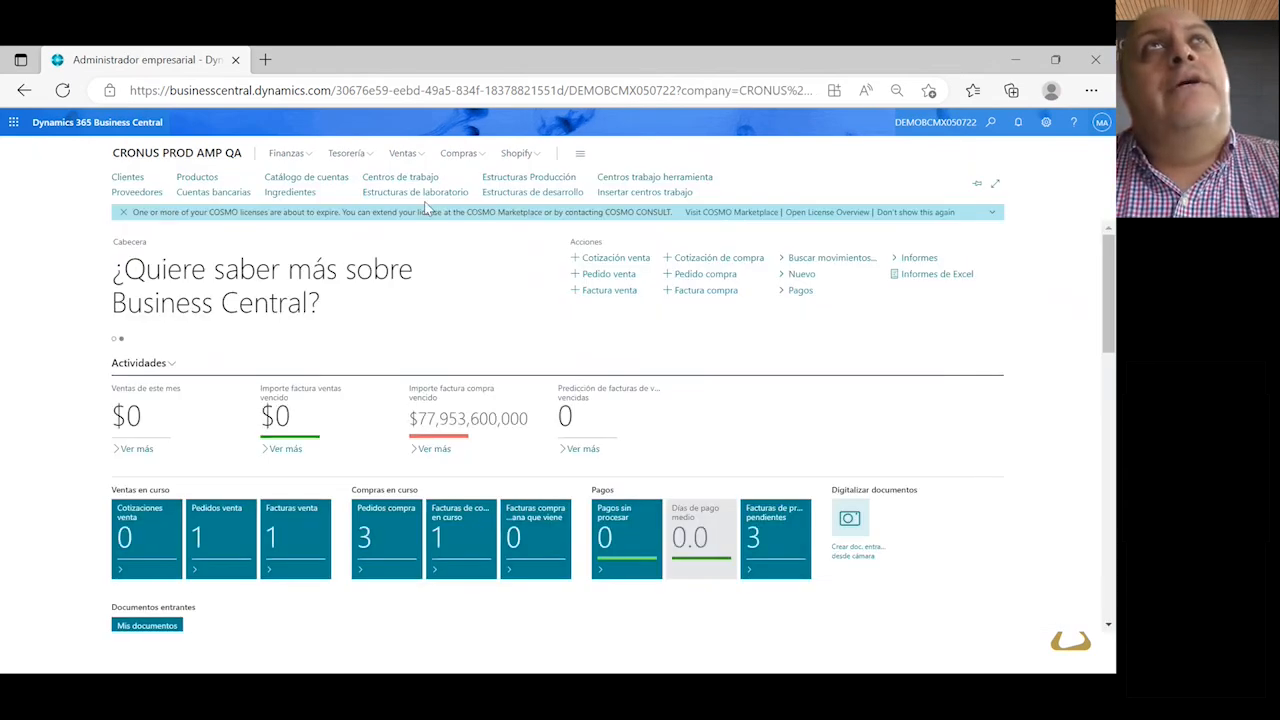
click(526, 179)
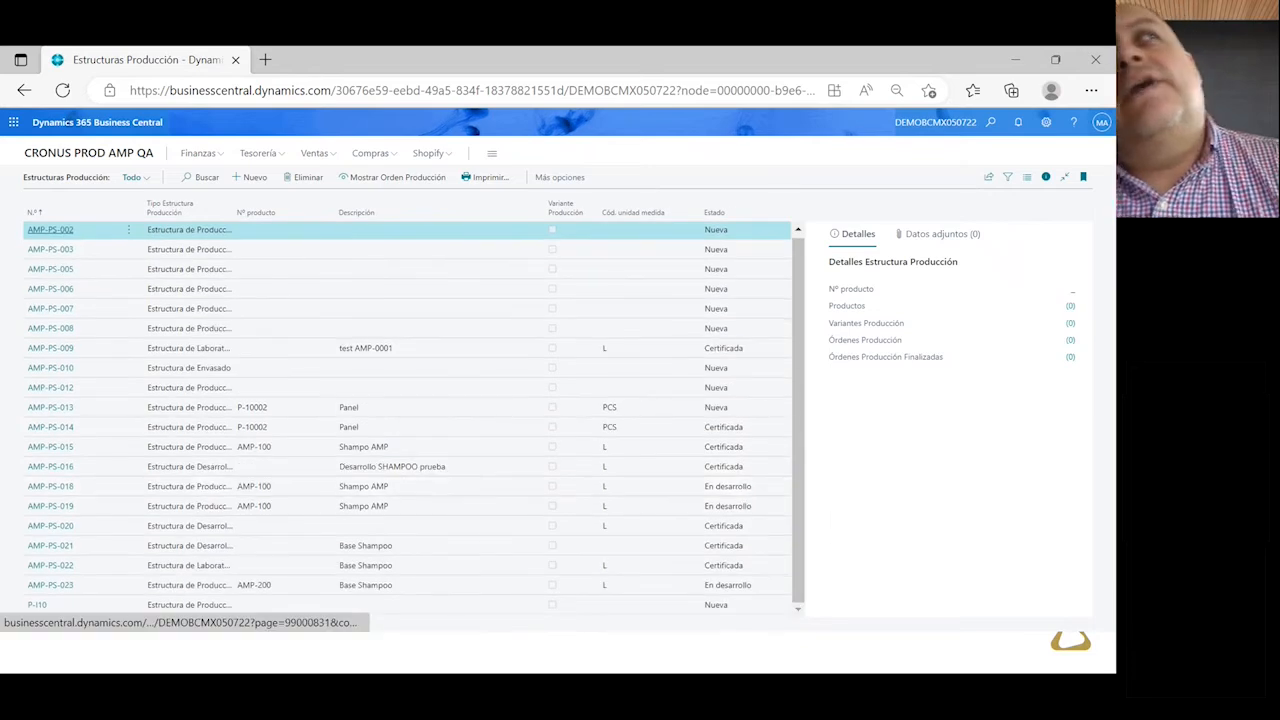
Open Base Shampoo production structure AMP-PS-023, review its general data and recipe lines, and return to the list
click(52, 588)
click(52, 586)
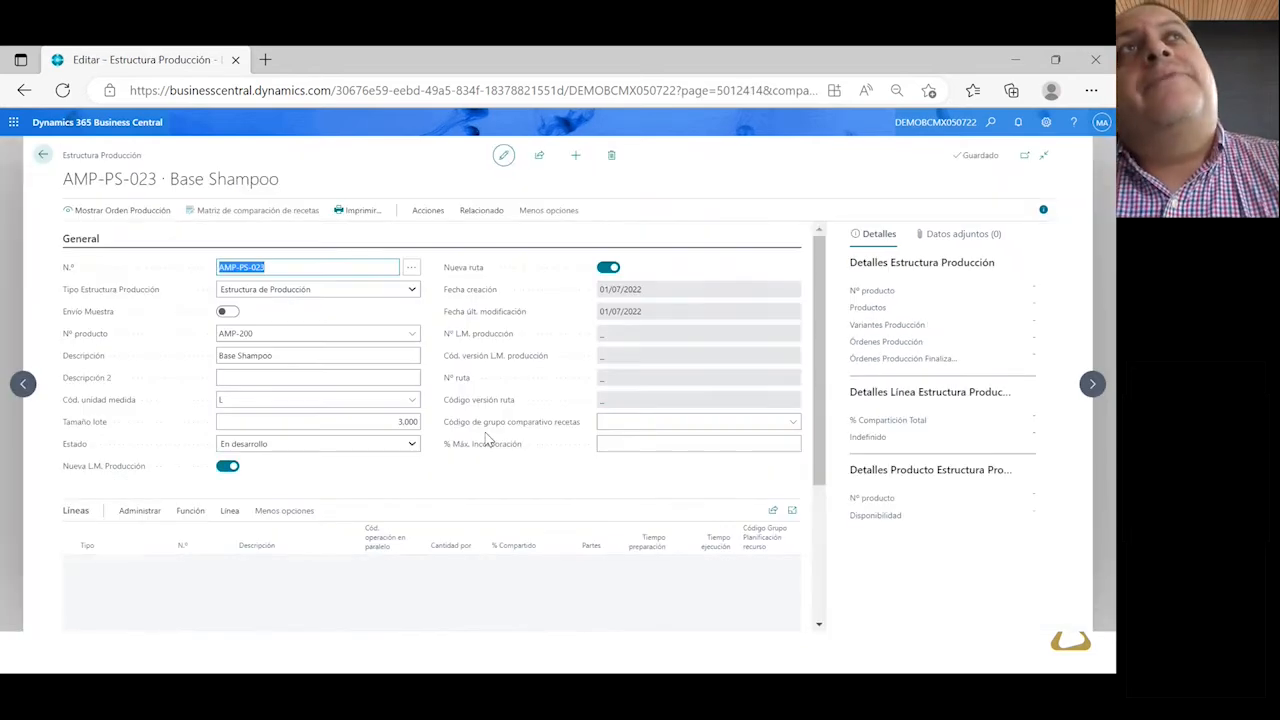
scroll(548, 435, down, 2)
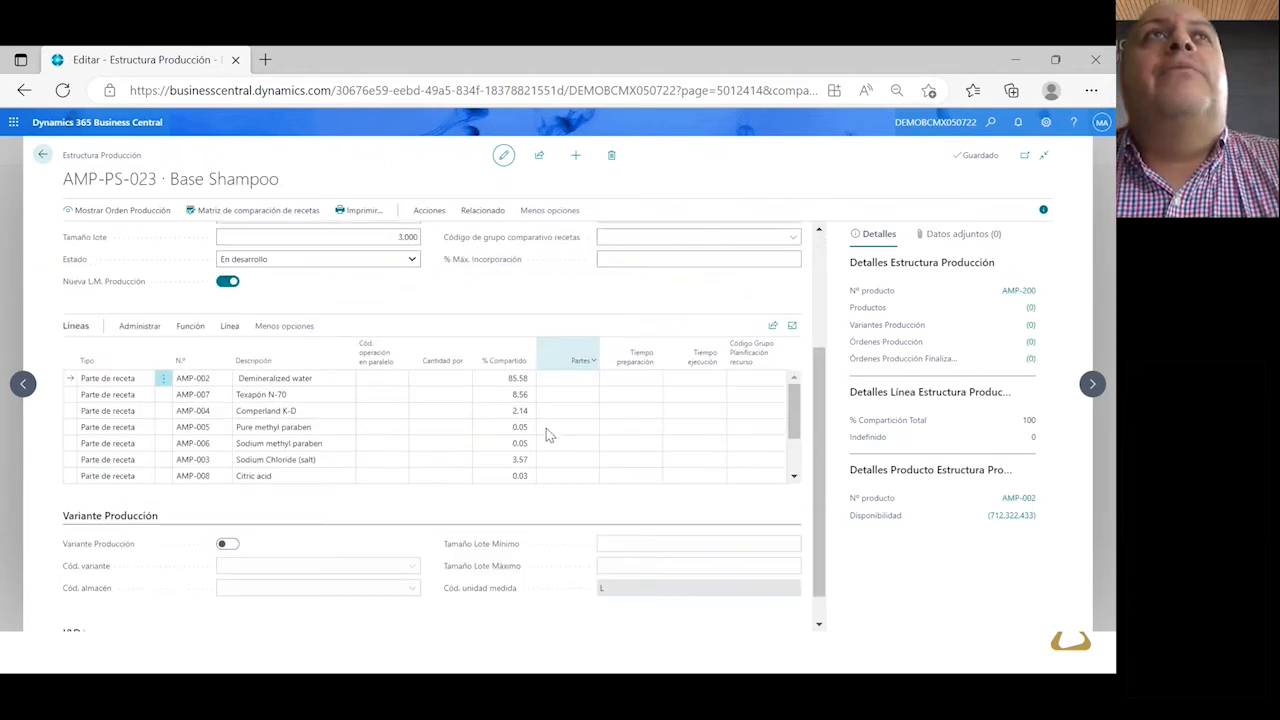
scroll(545, 430, up, 3)
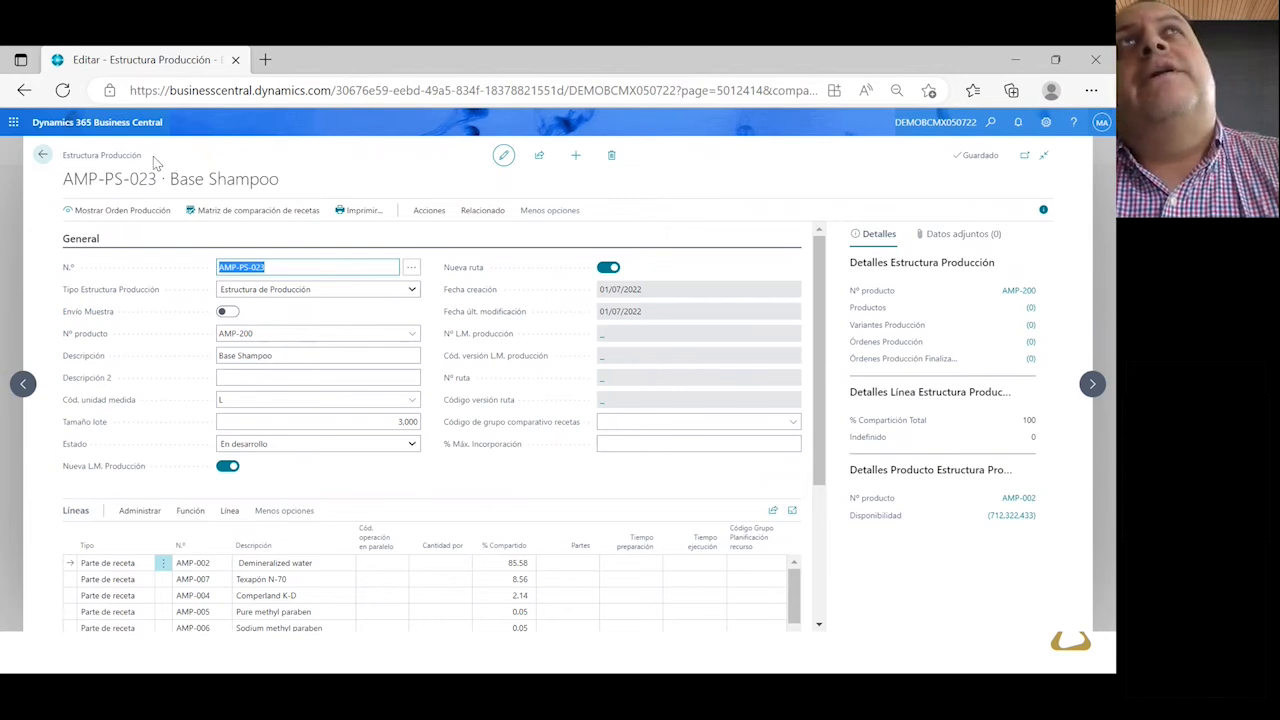
click(40, 150)
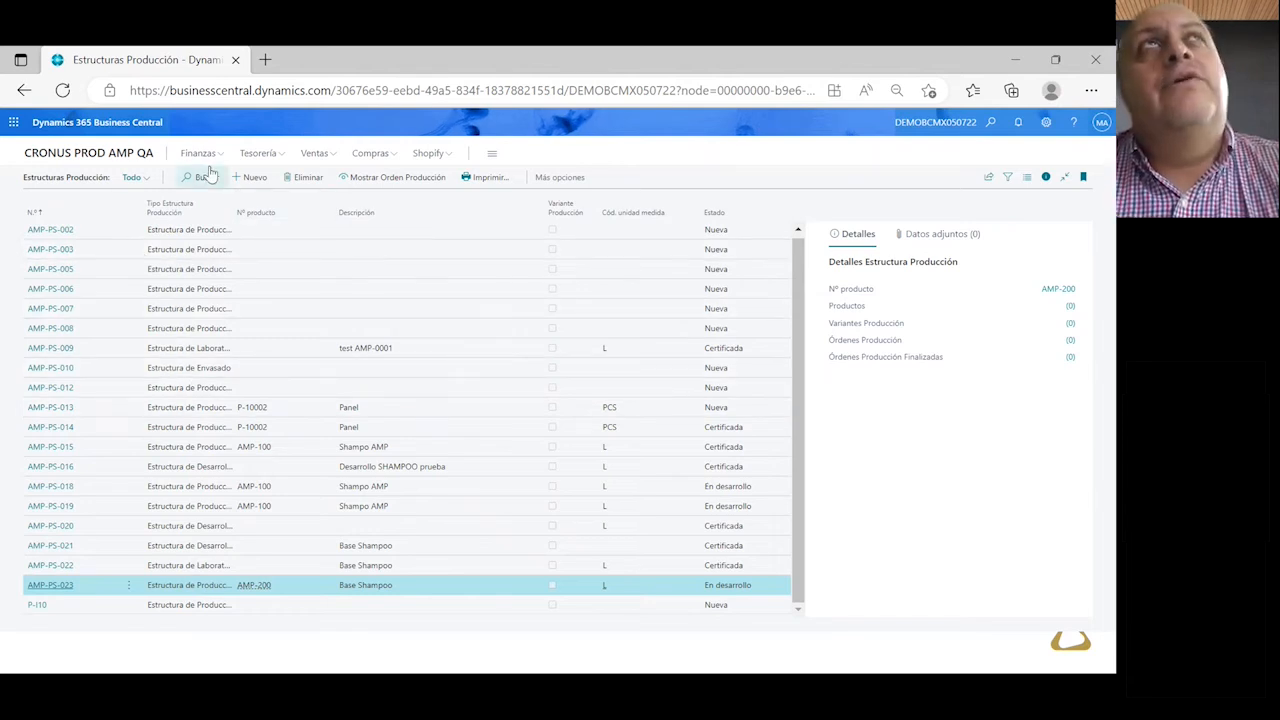
Create a blank laboratory structure from the list of laboratory structures and return to the list without filling it in
click(122, 160)
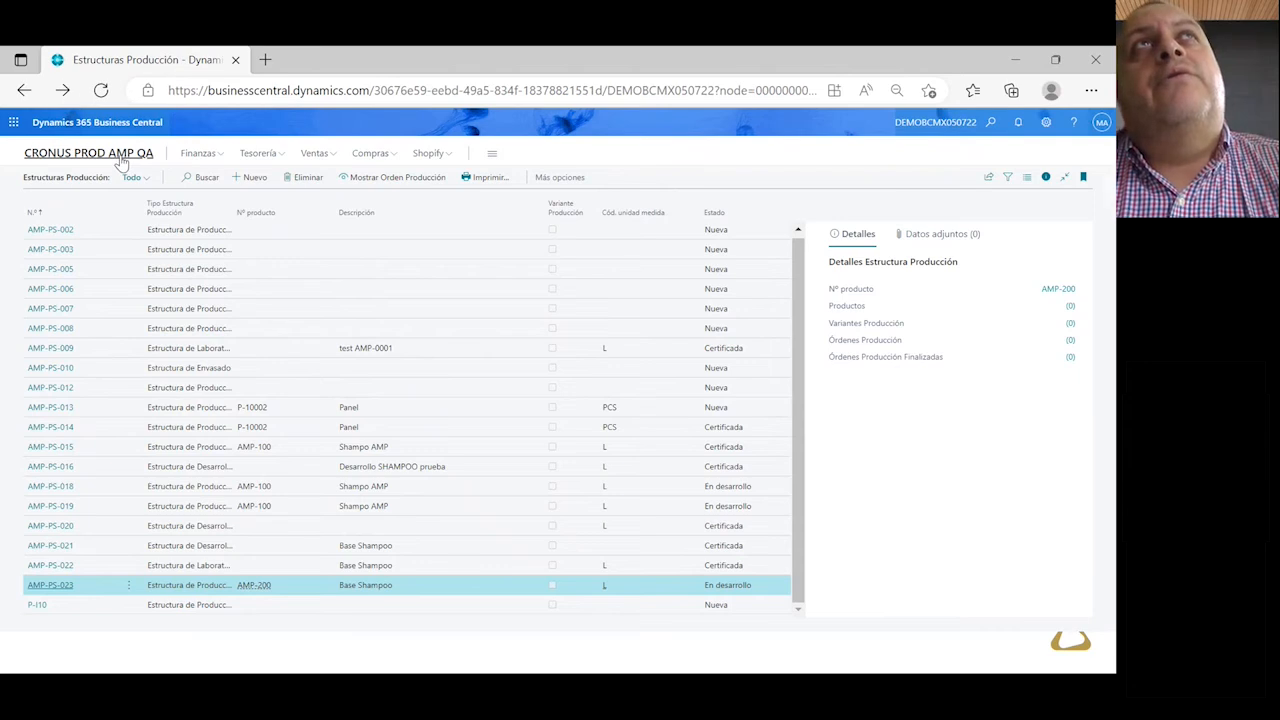
click(393, 195)
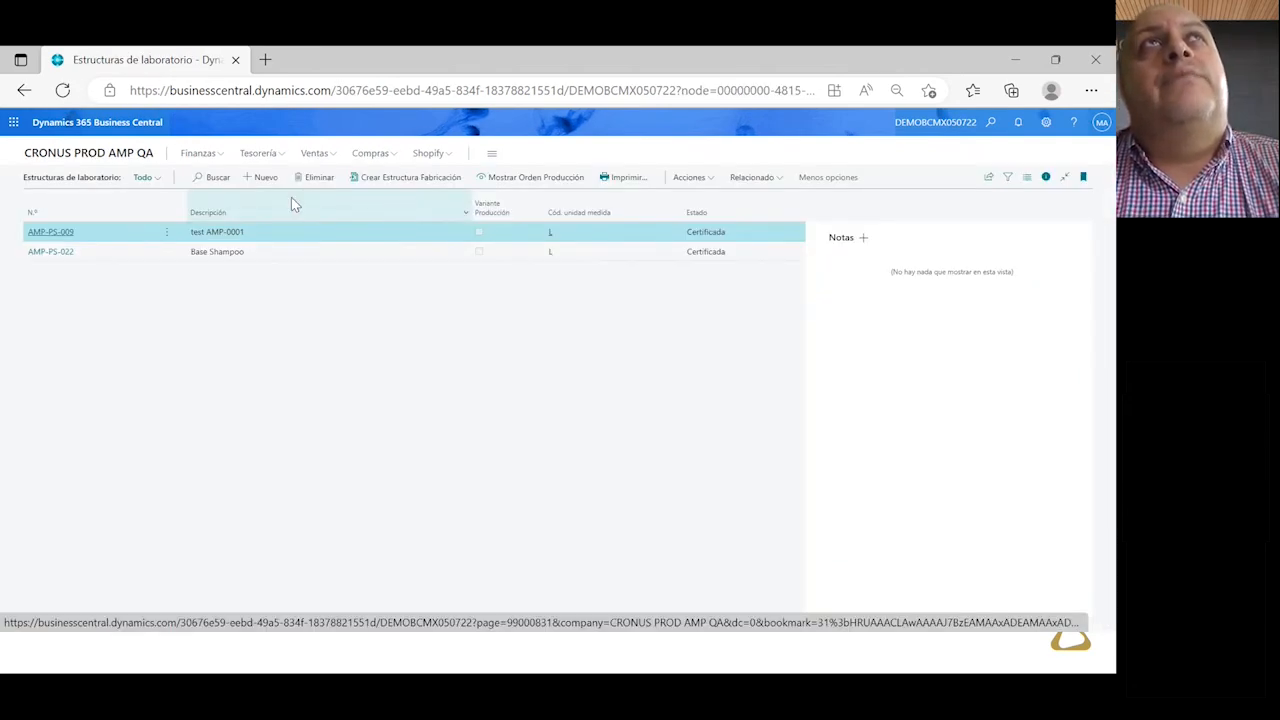
click(257, 186)
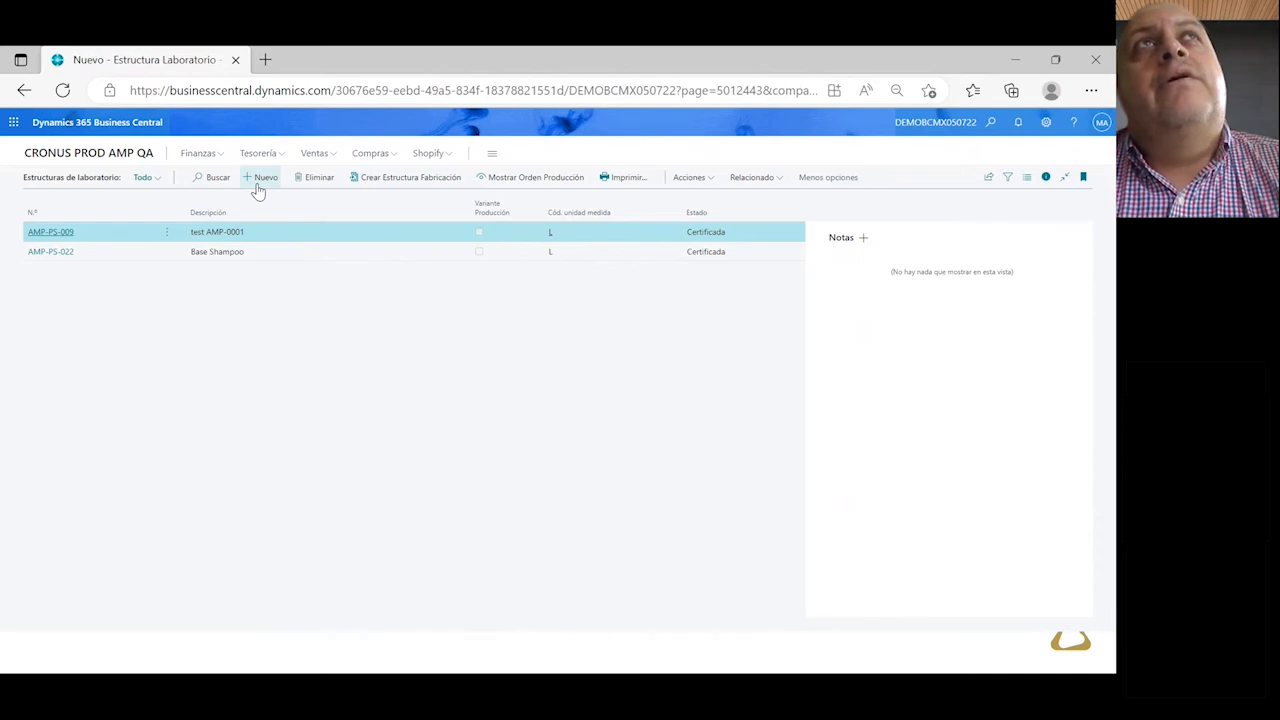
click(308, 332)
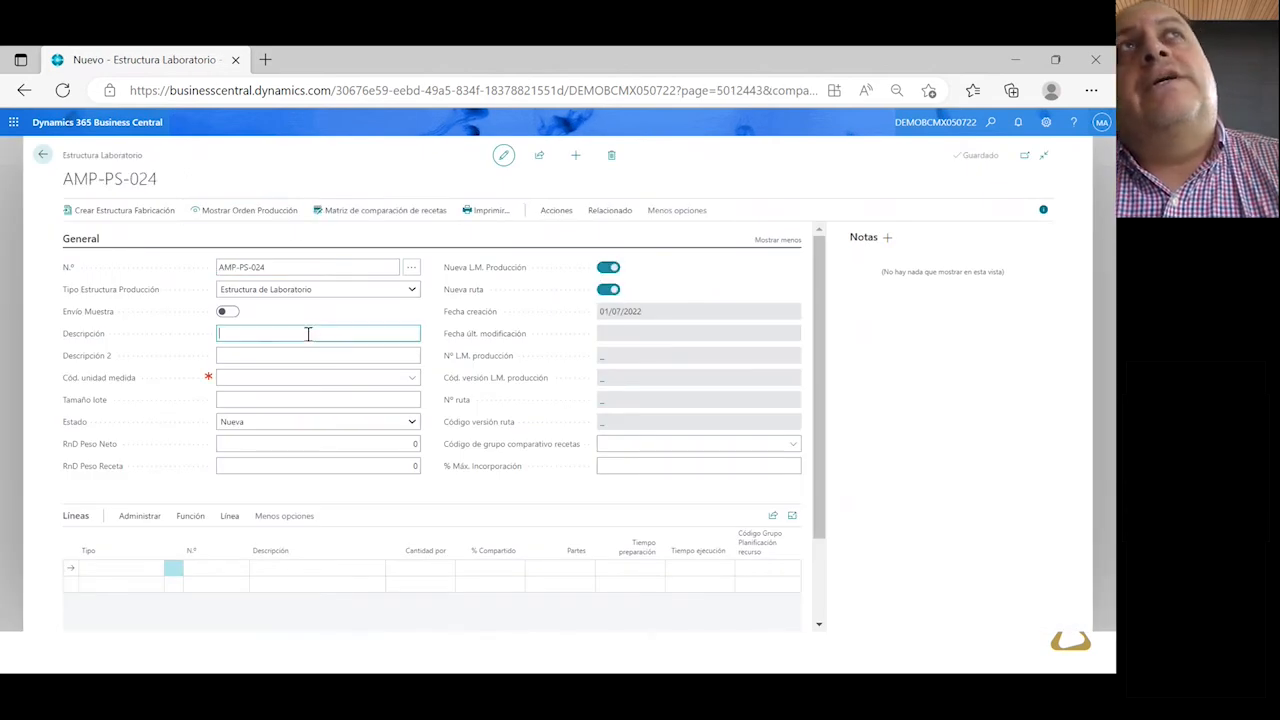
click(43, 155)
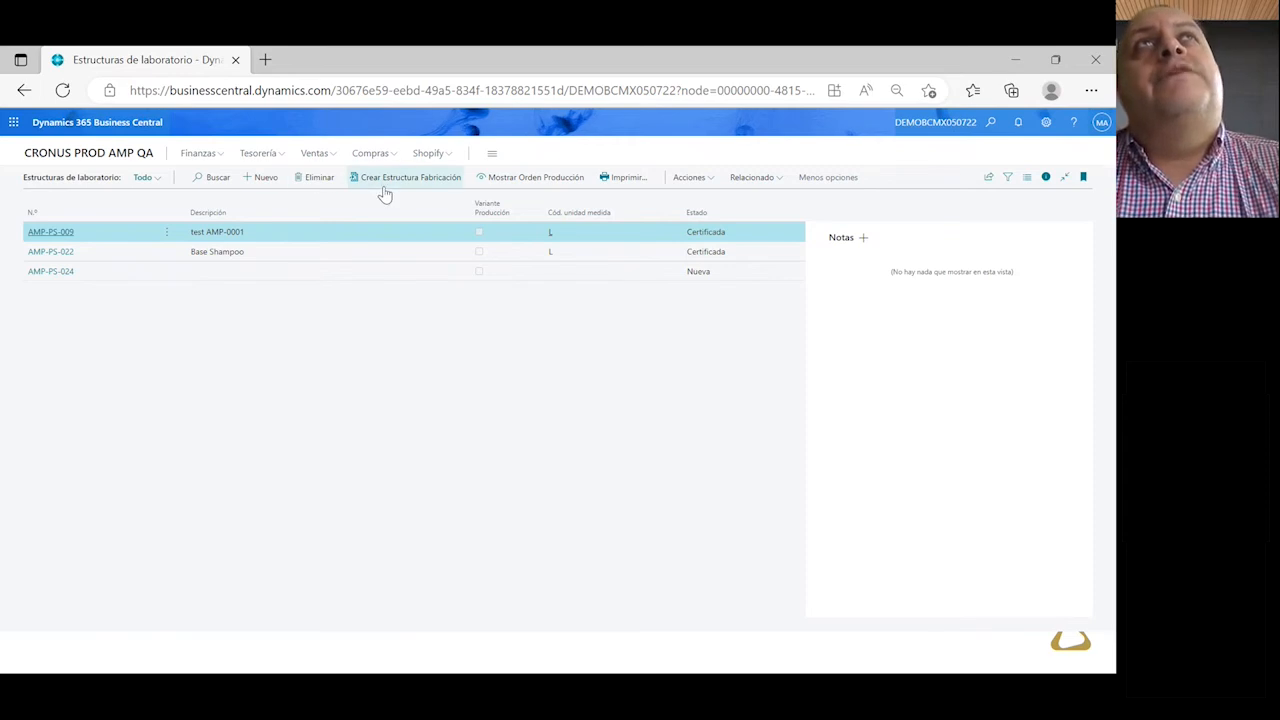
View the list of all production structures and return to the company home page
click(130, 156)
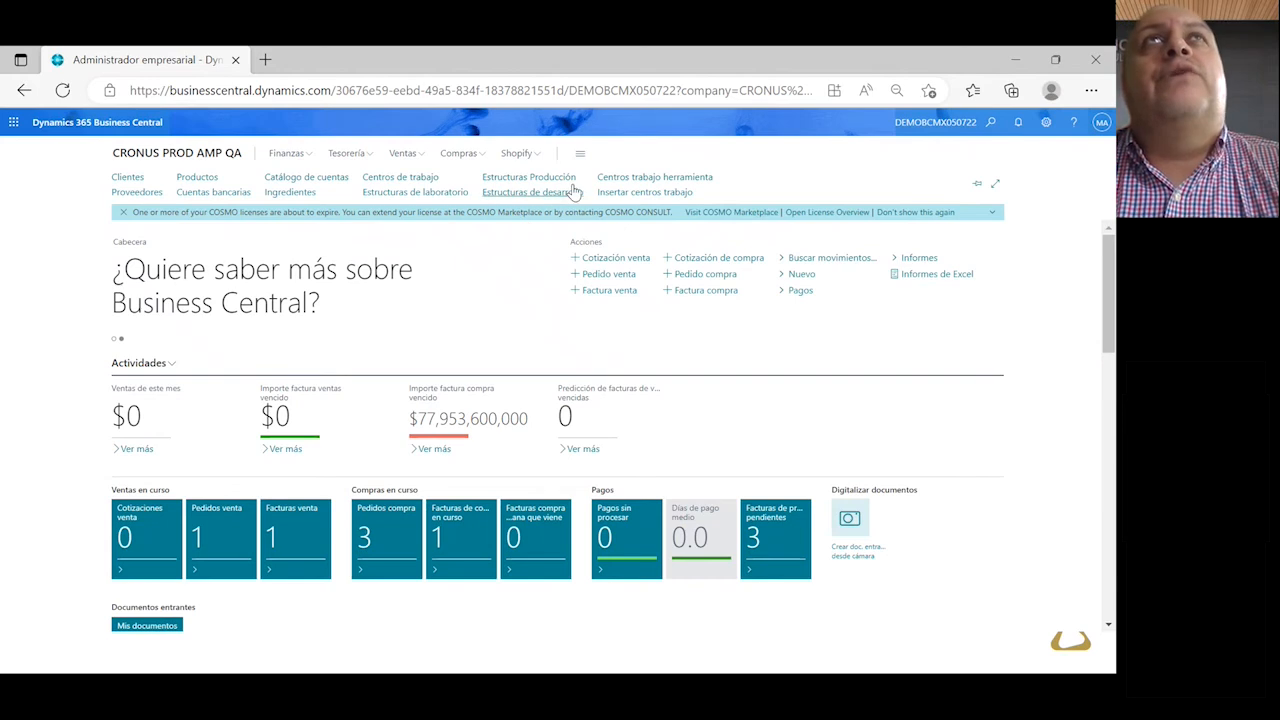
click(529, 177)
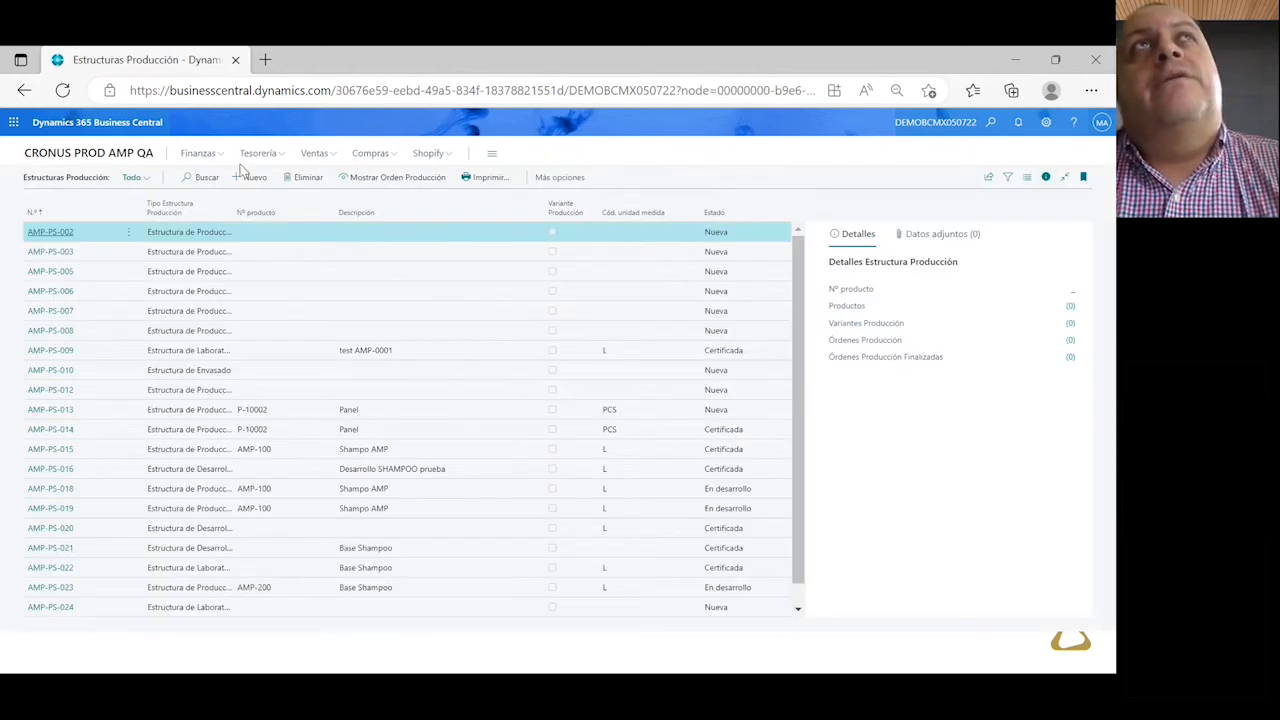
click(128, 160)
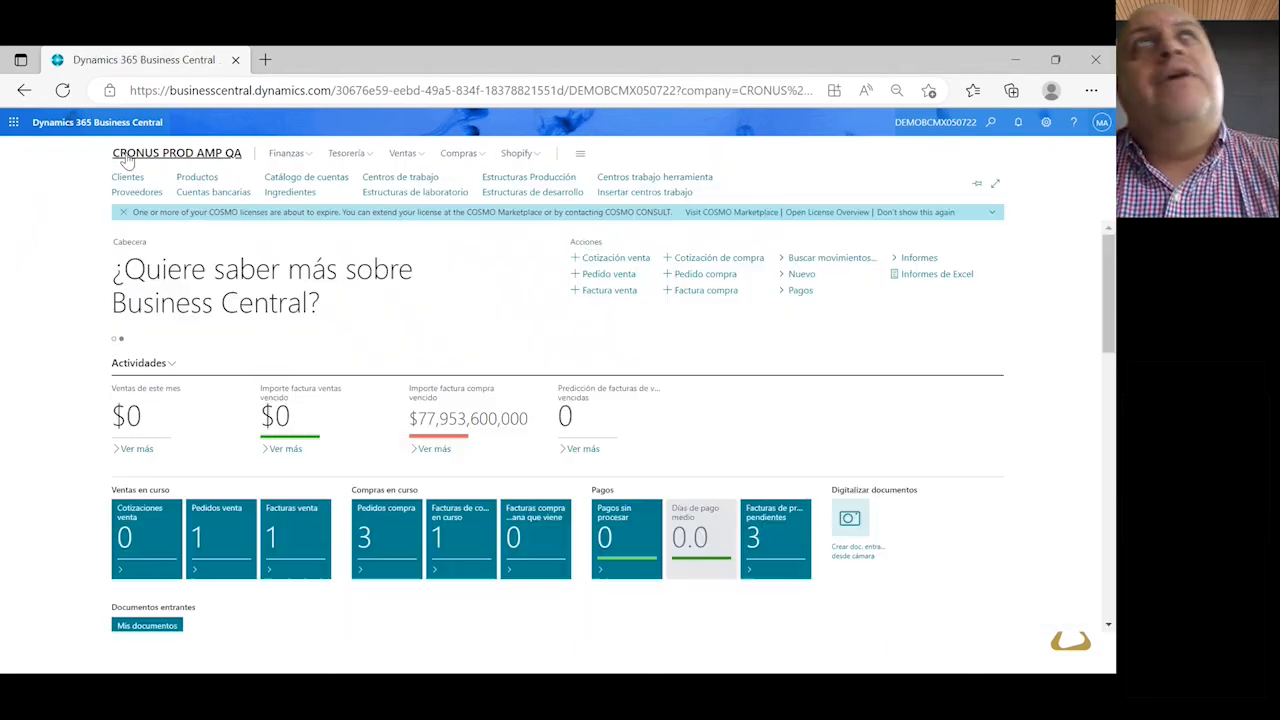
Search the products for "amp", open the AMP-200 Base Shampoo card and review its replenishment, production and cost settings
click(198, 180)
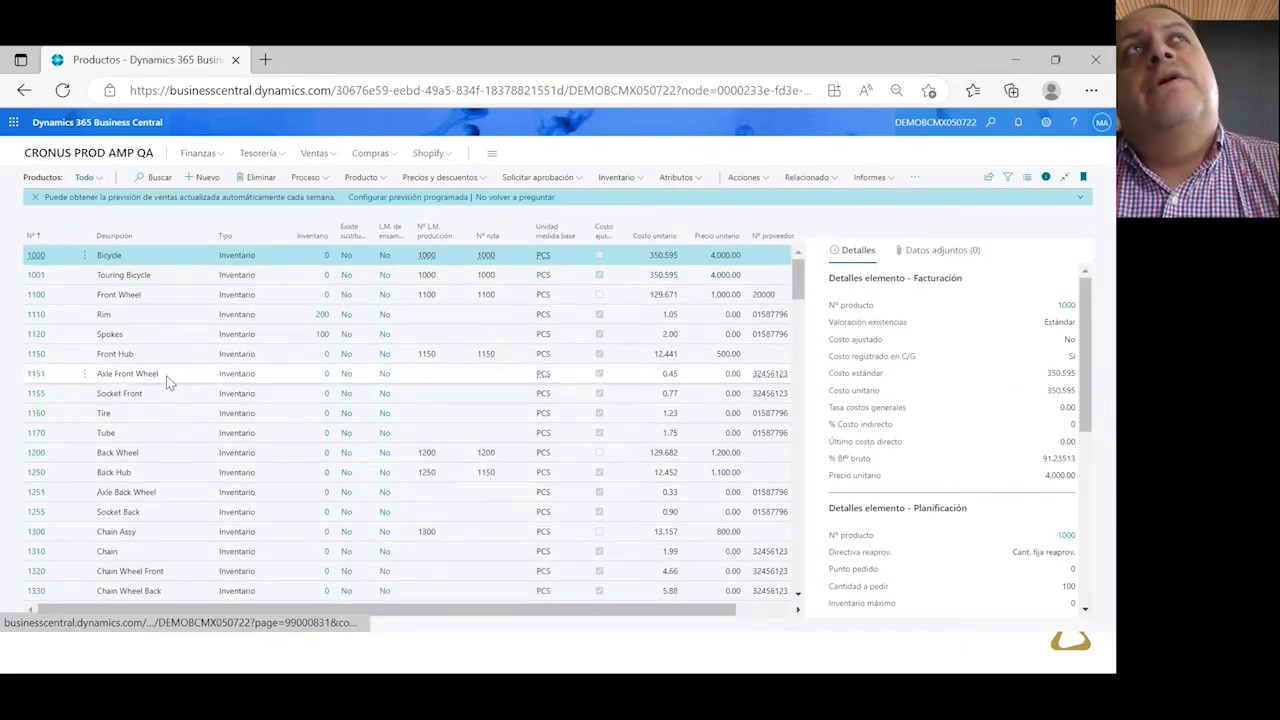
click(161, 177)
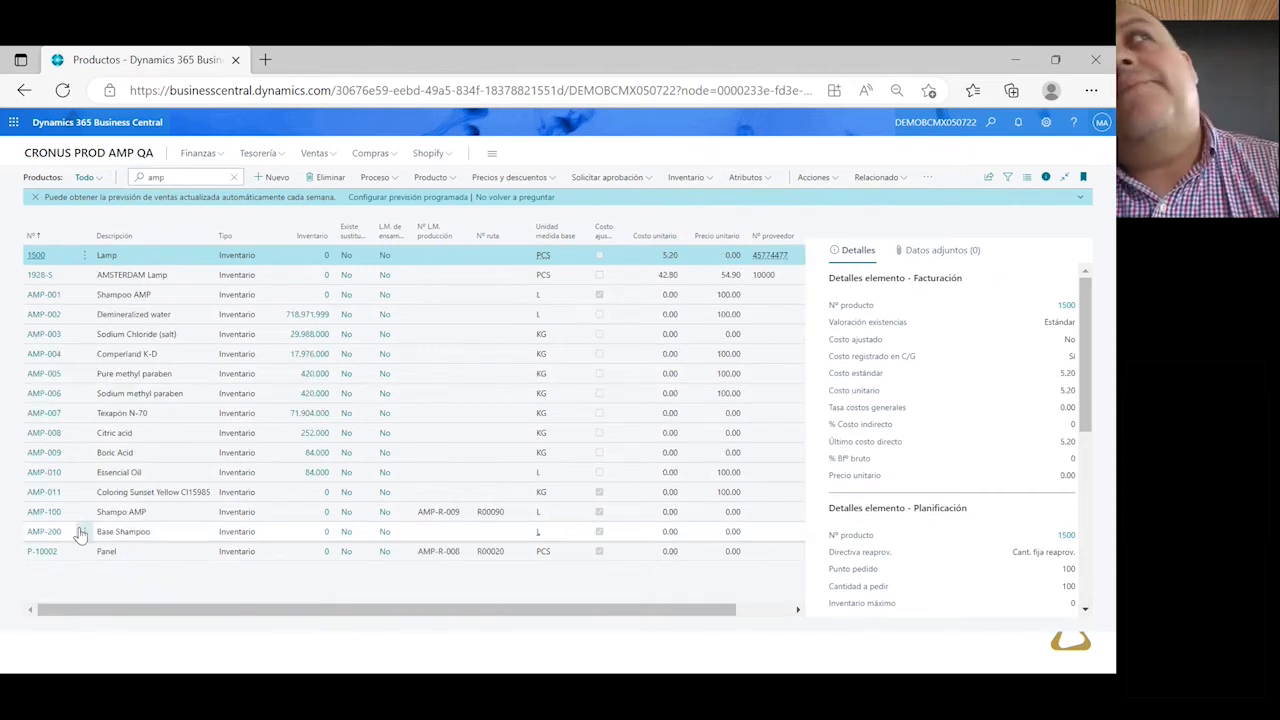
click(45, 534)
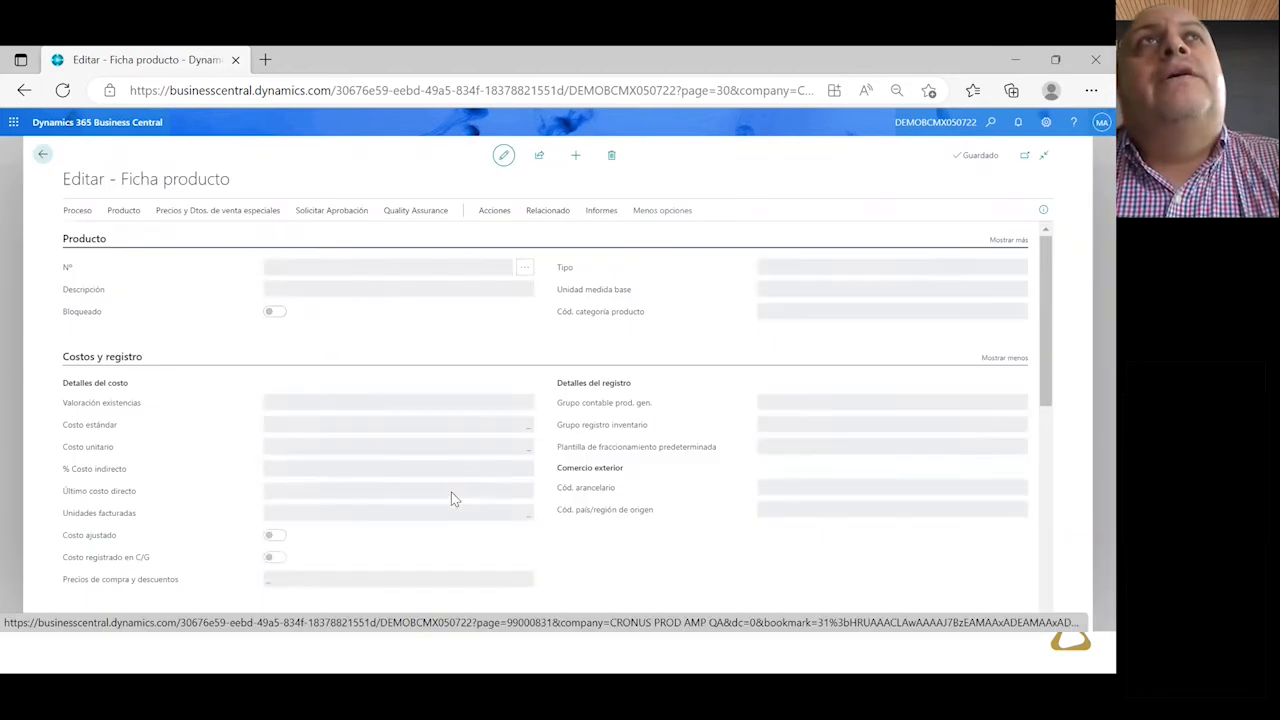
scroll(570, 440, down, 12)
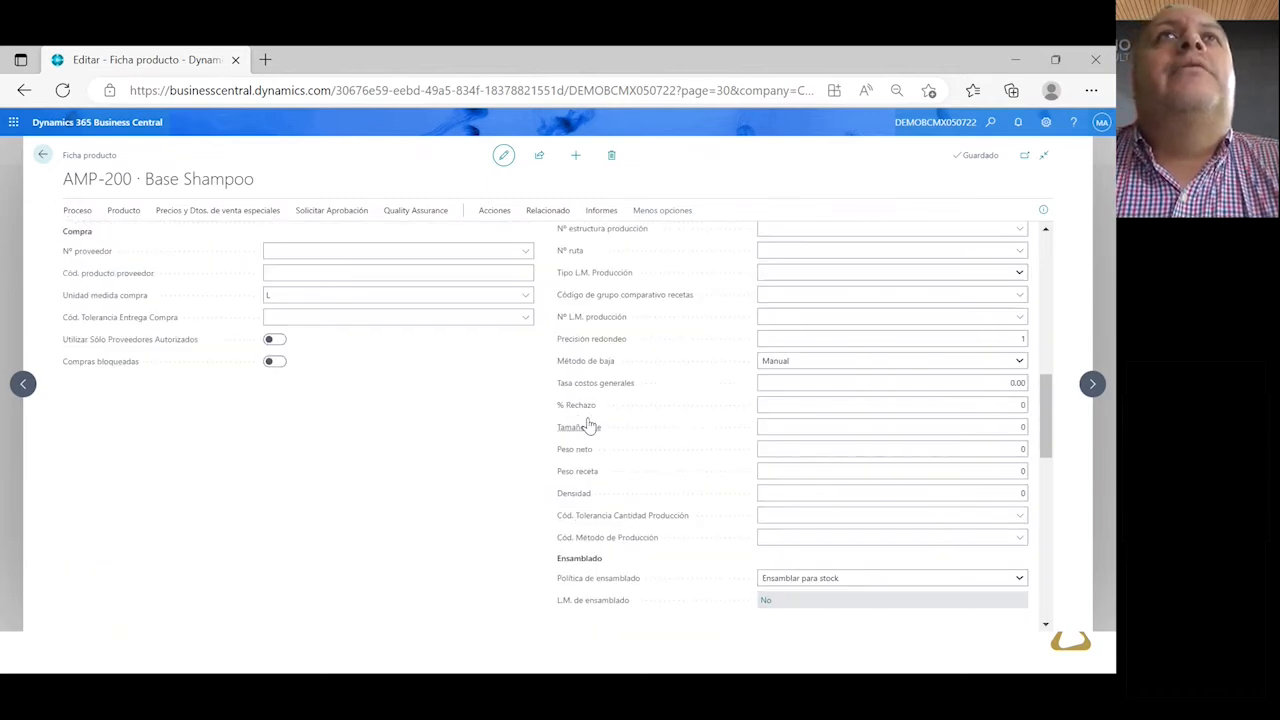
scroll(588, 424, up, 3)
scroll(665, 378, up, 5)
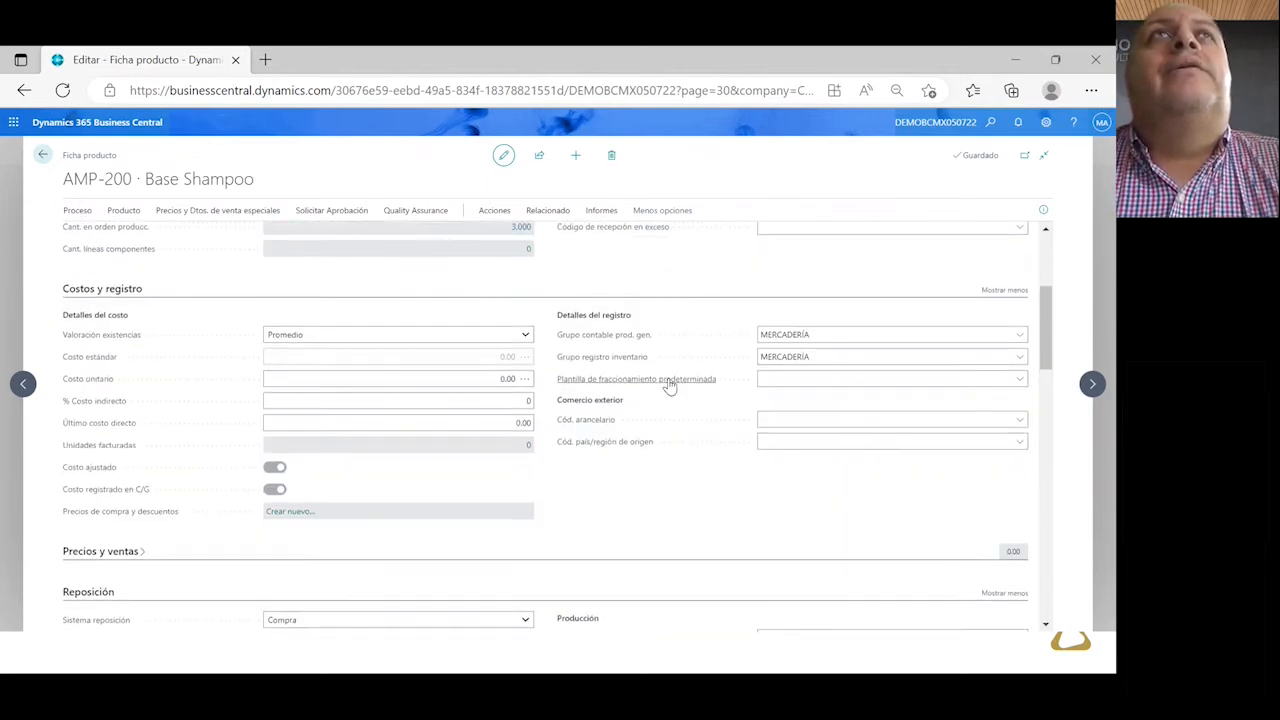
Set the status of AMP-200's production structure AMP-PS-023 to Certificada and return to the product card
click(77, 210)
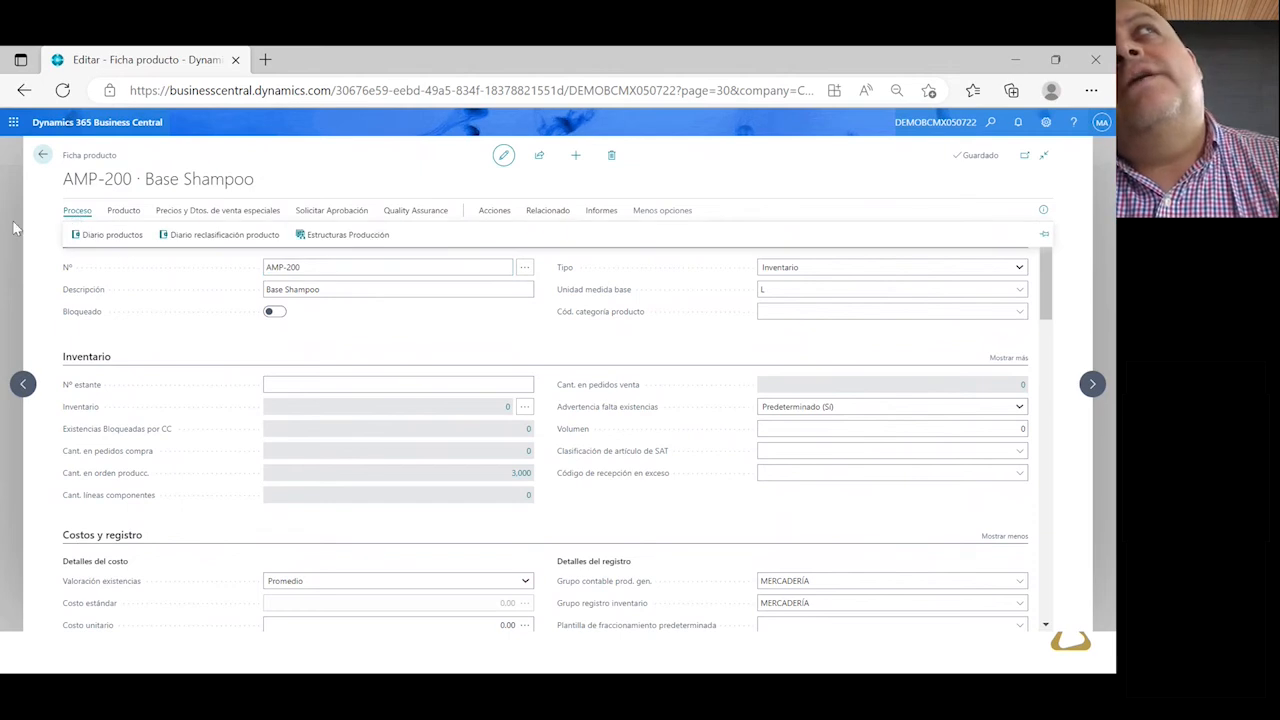
click(370, 237)
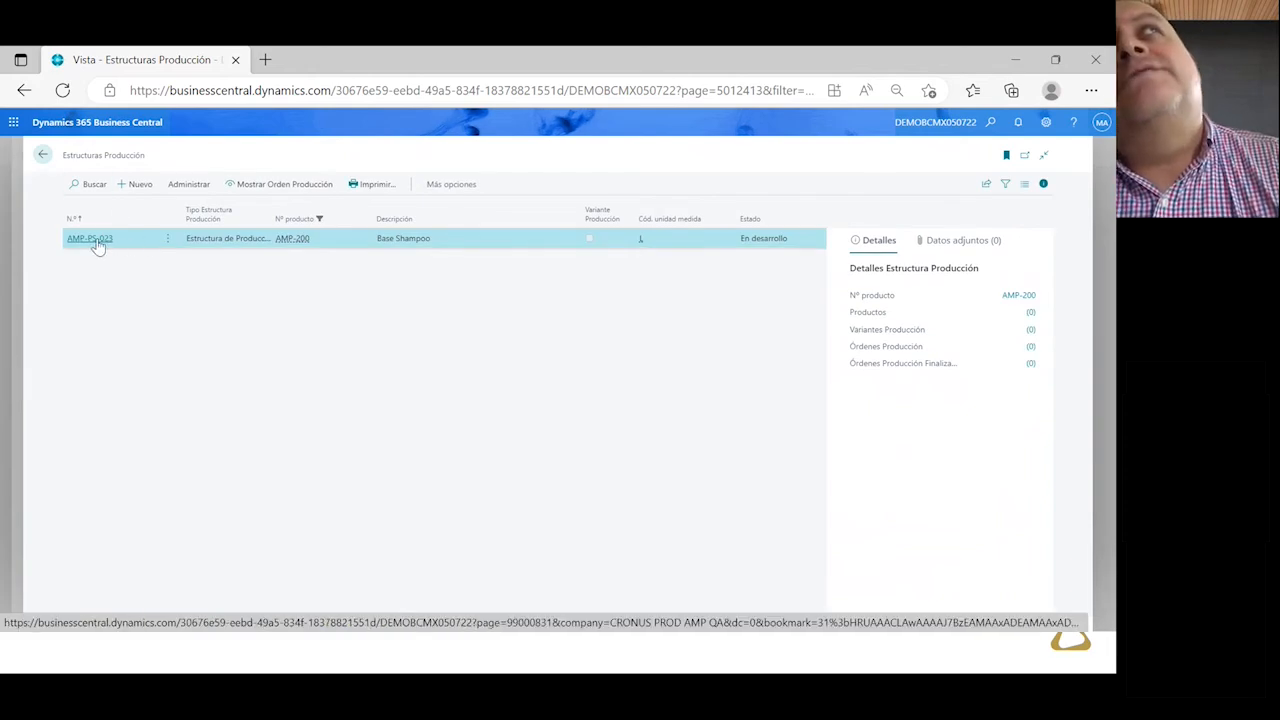
click(92, 239)
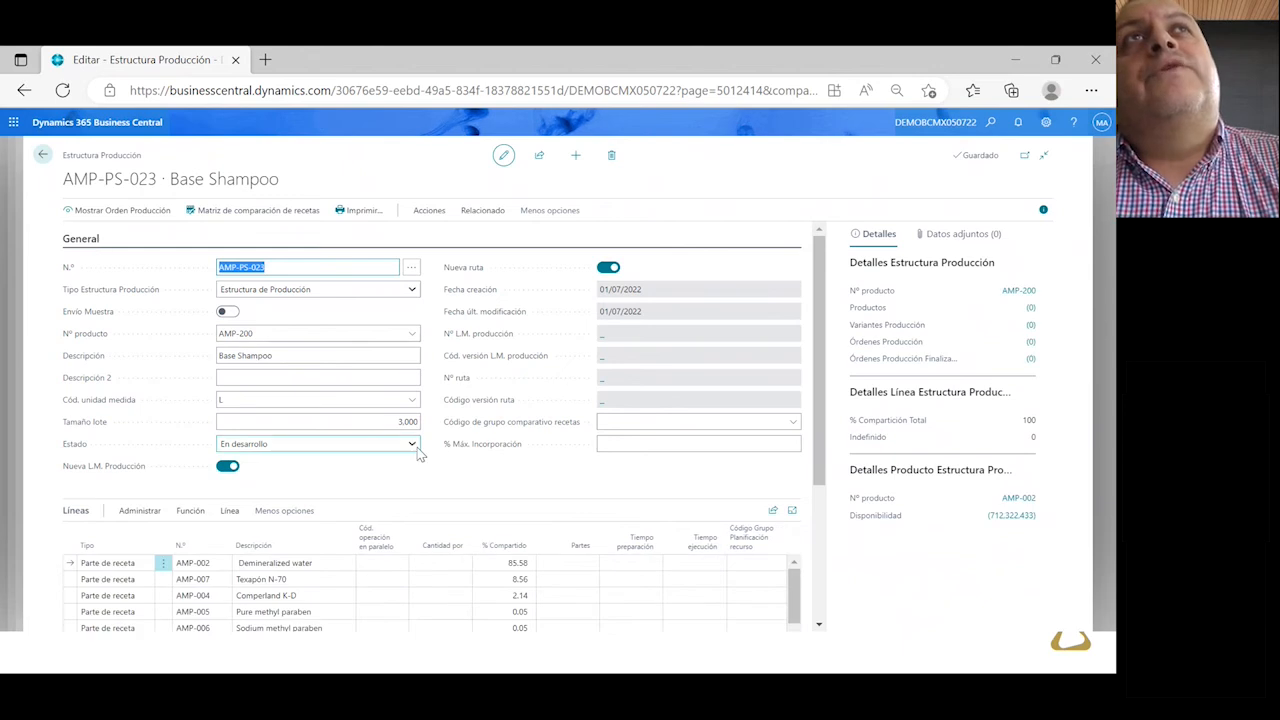
click(410, 443)
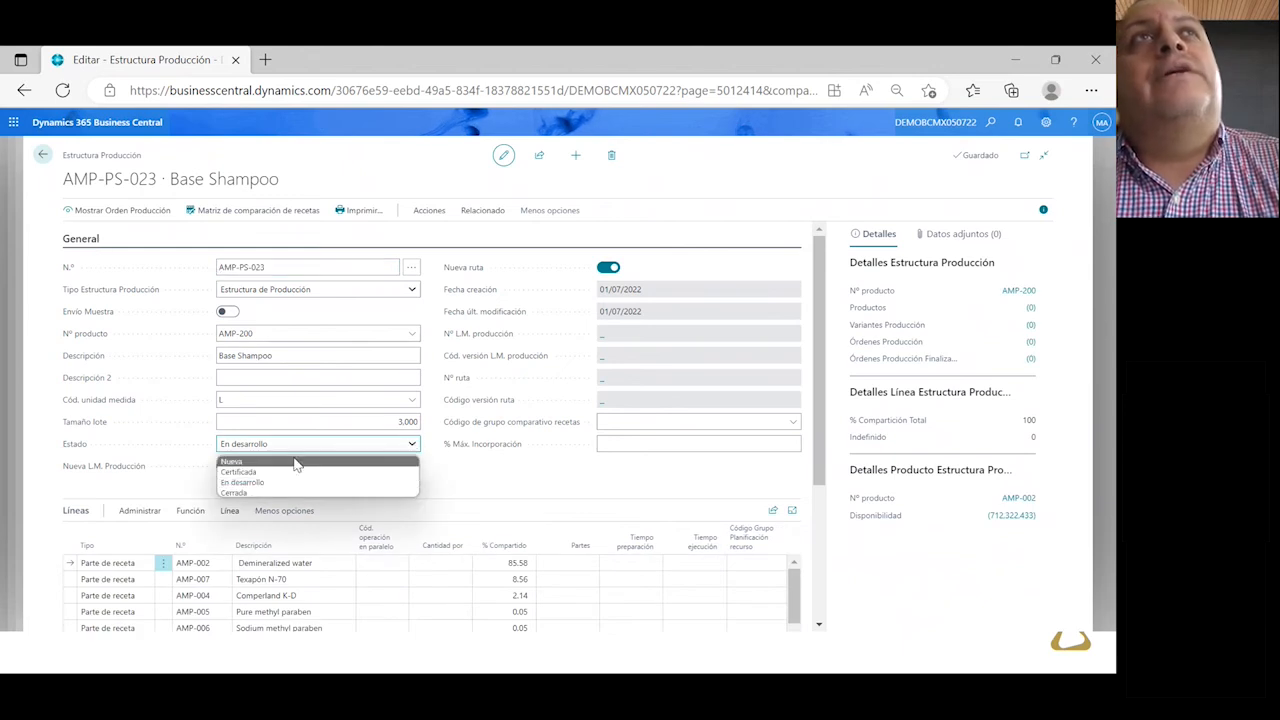
click(240, 472)
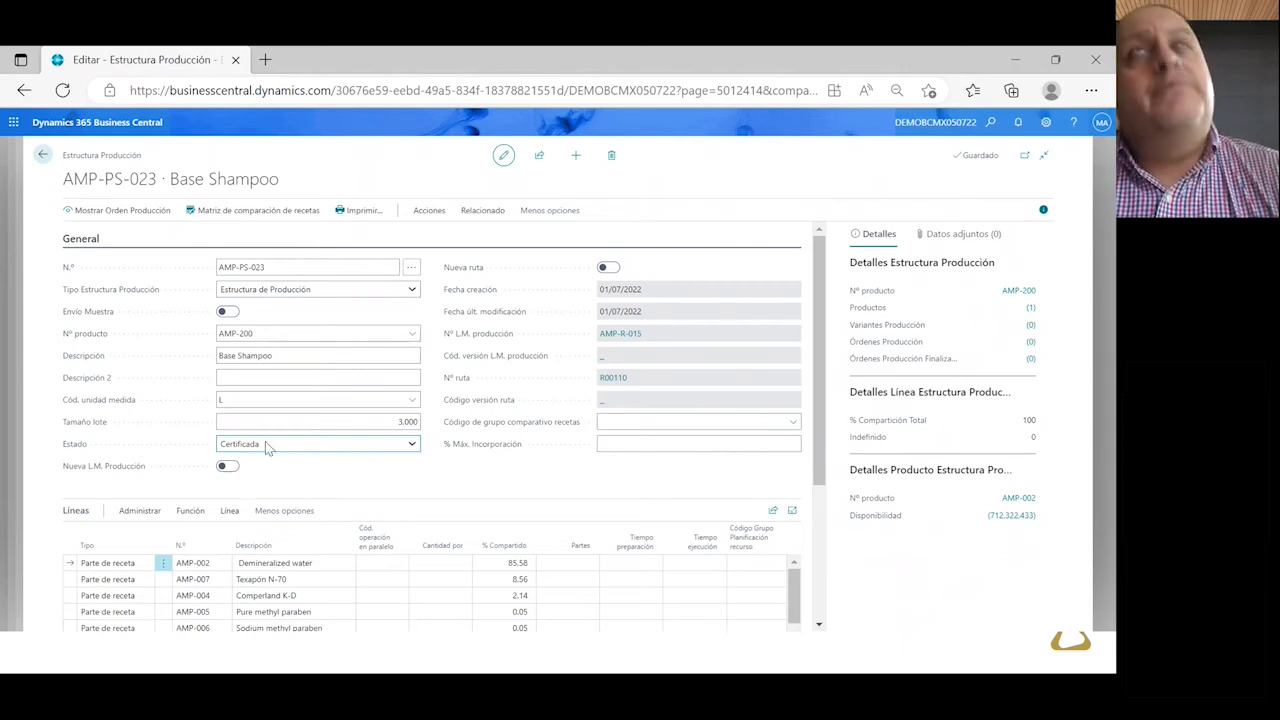
key(Escape)
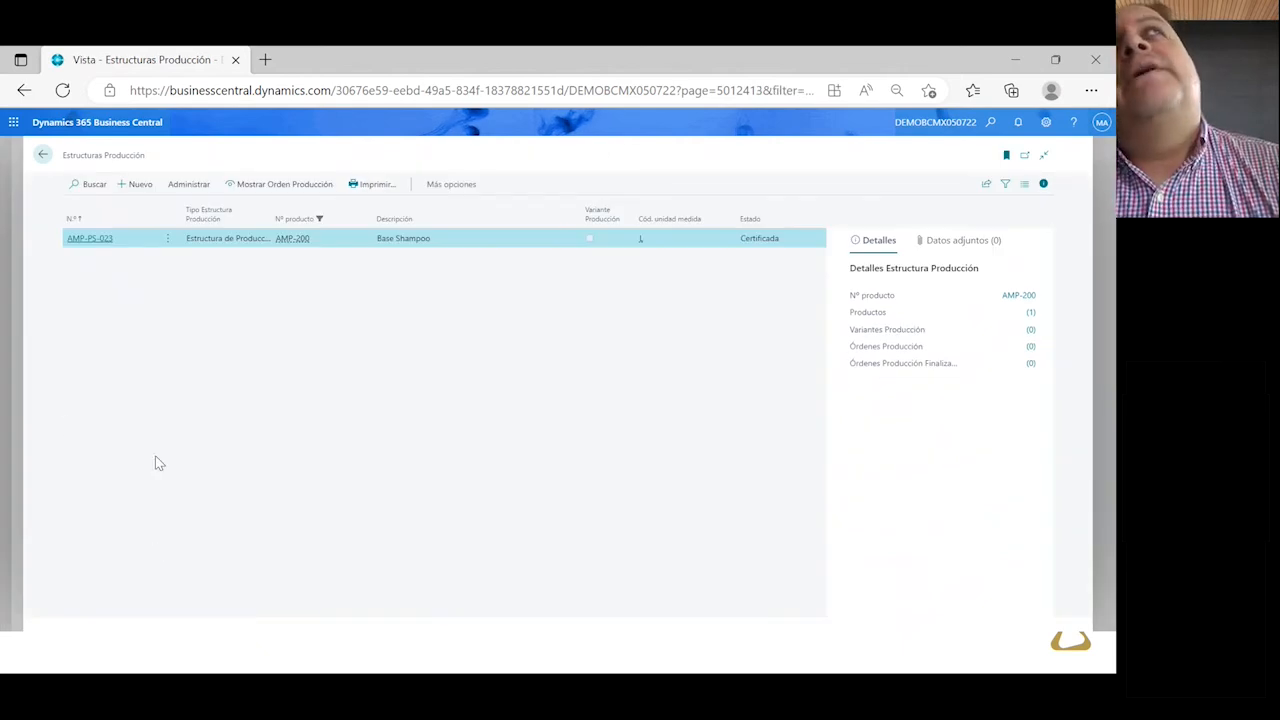
key(Escape)
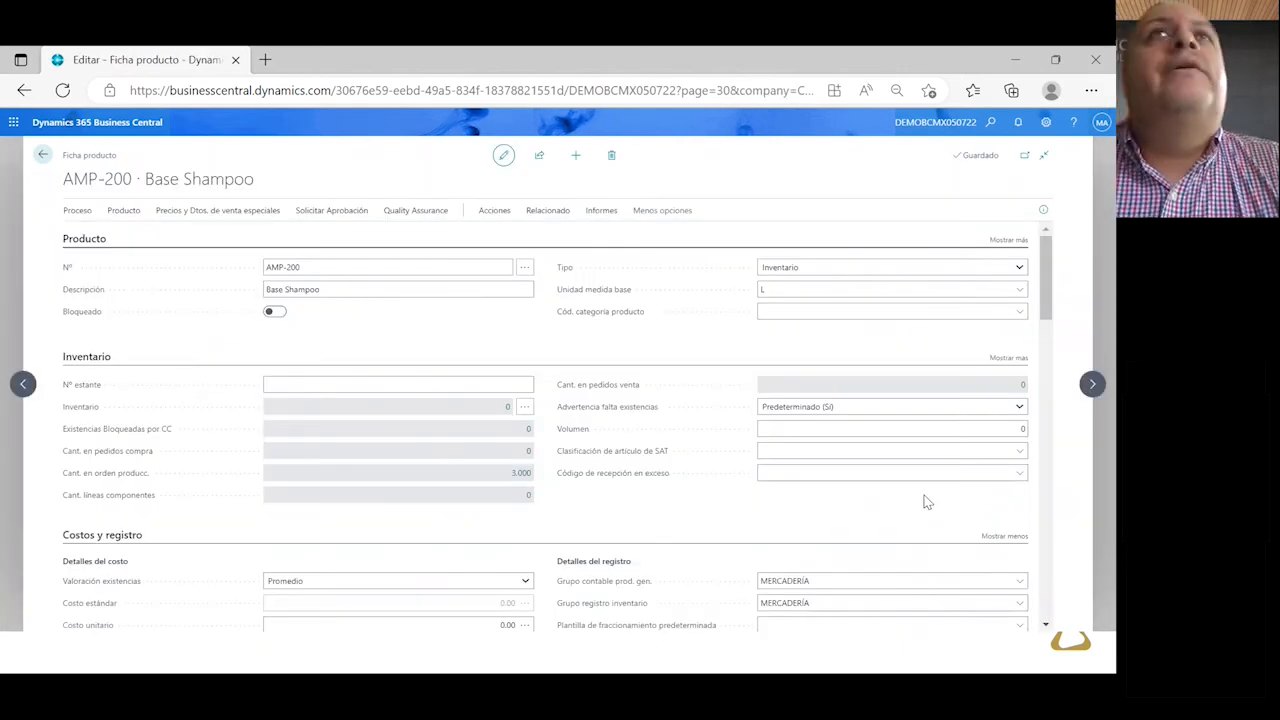
Examine the replenishment system and the production BOM type options in the Reposición section of the AMP-200 card
scroll(826, 454, down, 6)
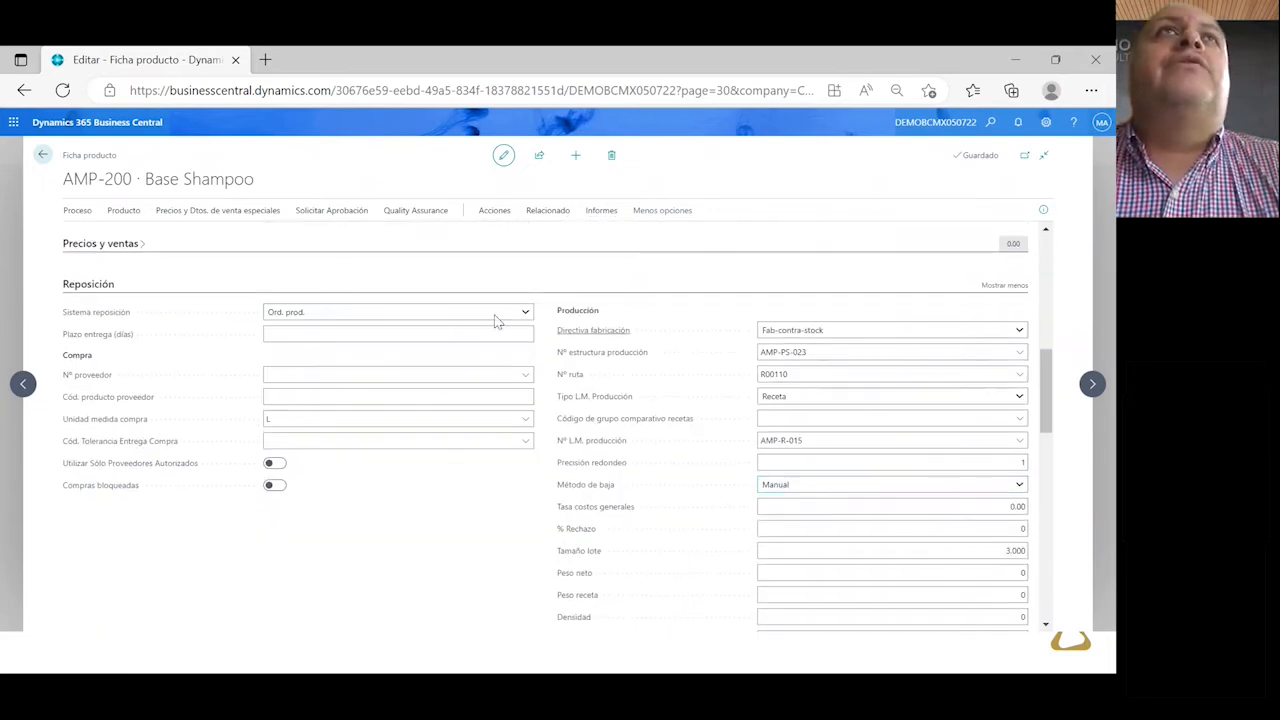
click(270, 312)
click(336, 300)
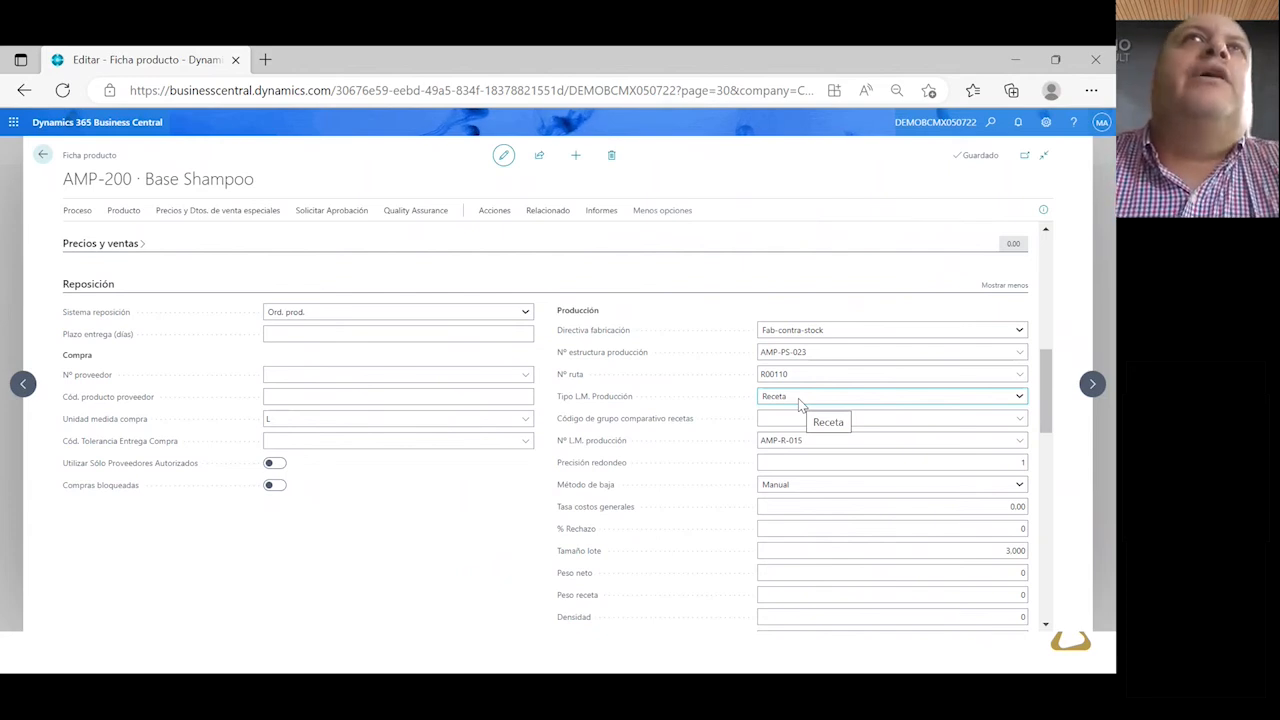
click(1019, 397)
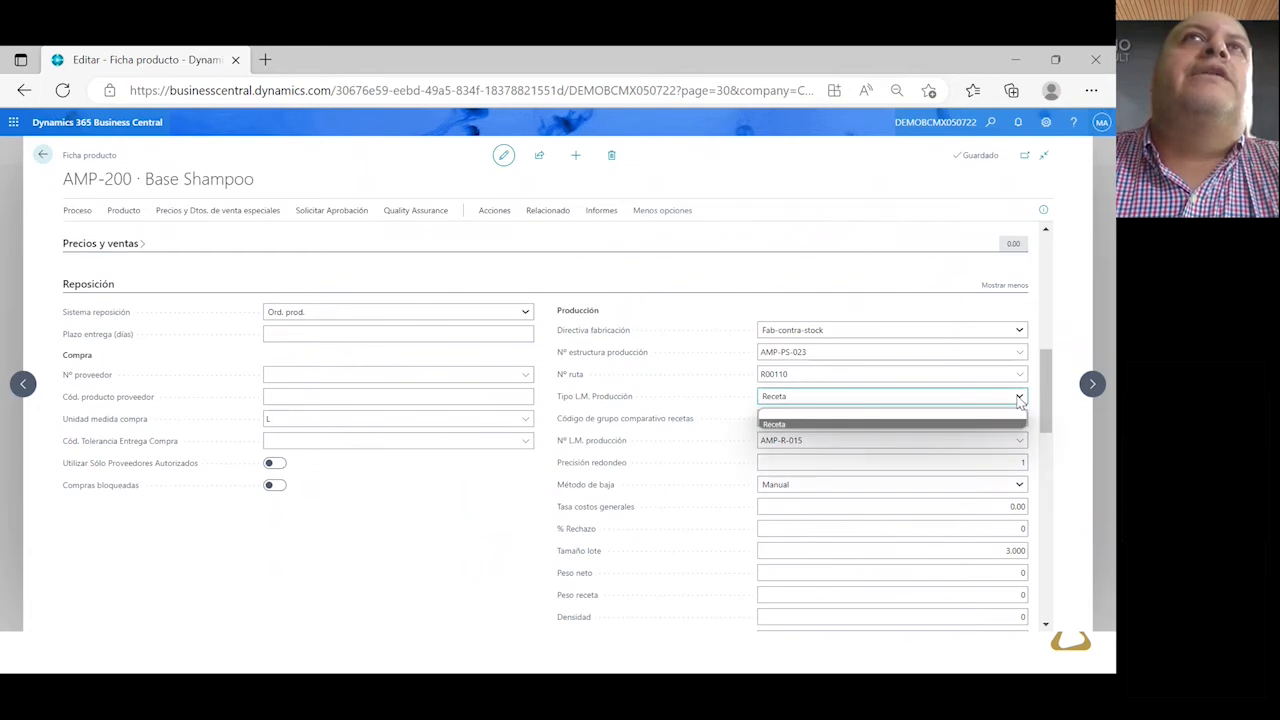
click(1019, 398)
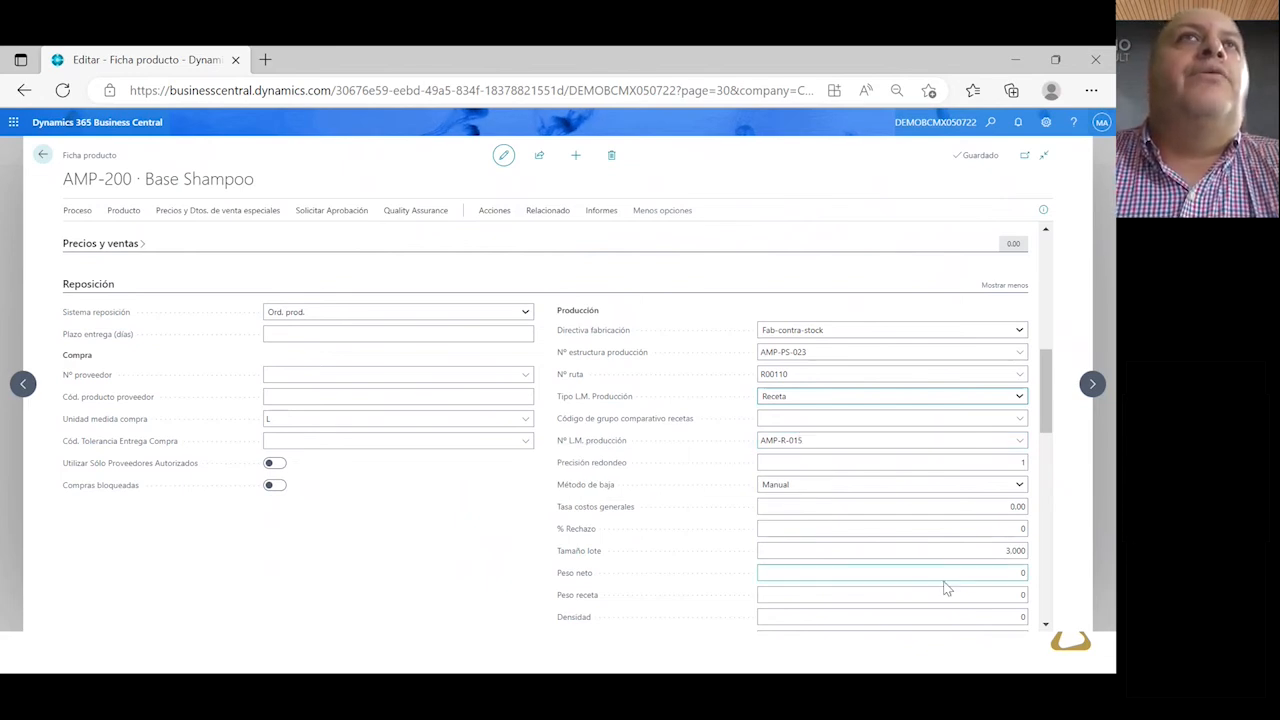
Set the product's net weight (Peso neto) to 2800 and its recipe weight (Peso receta) to 3000
click(1014, 574)
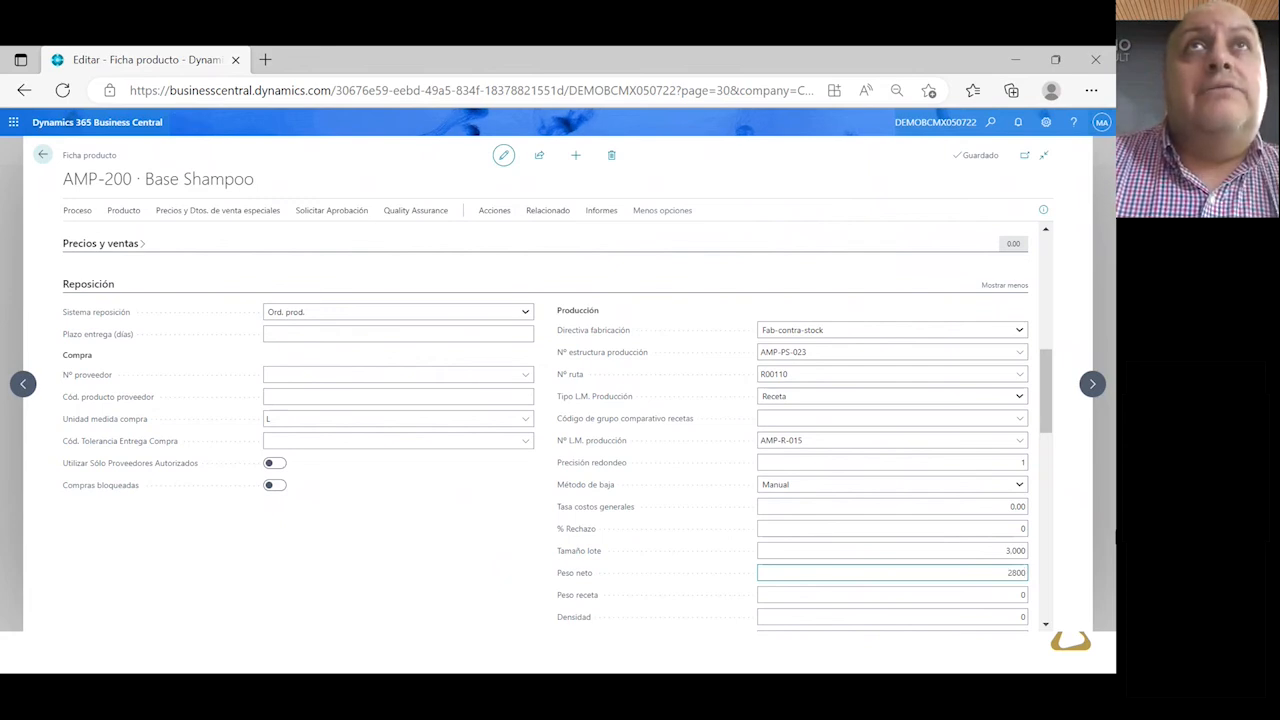
click(1020, 595)
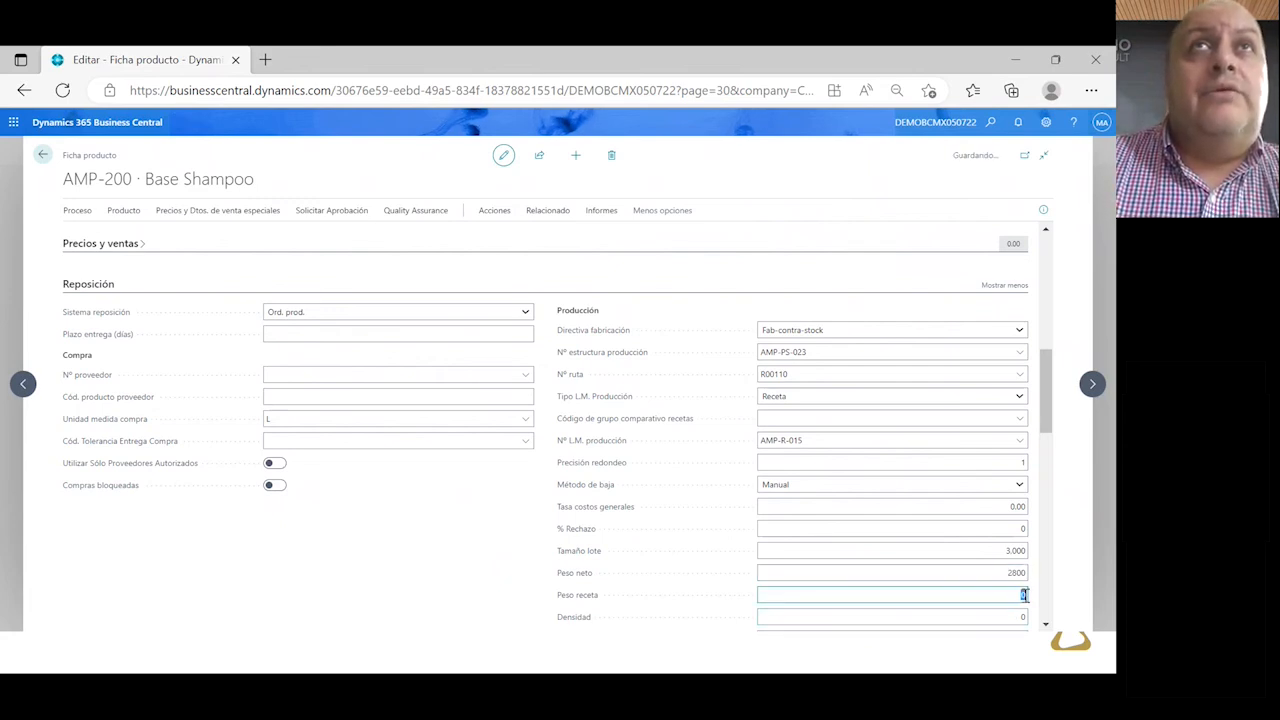
text(3000)
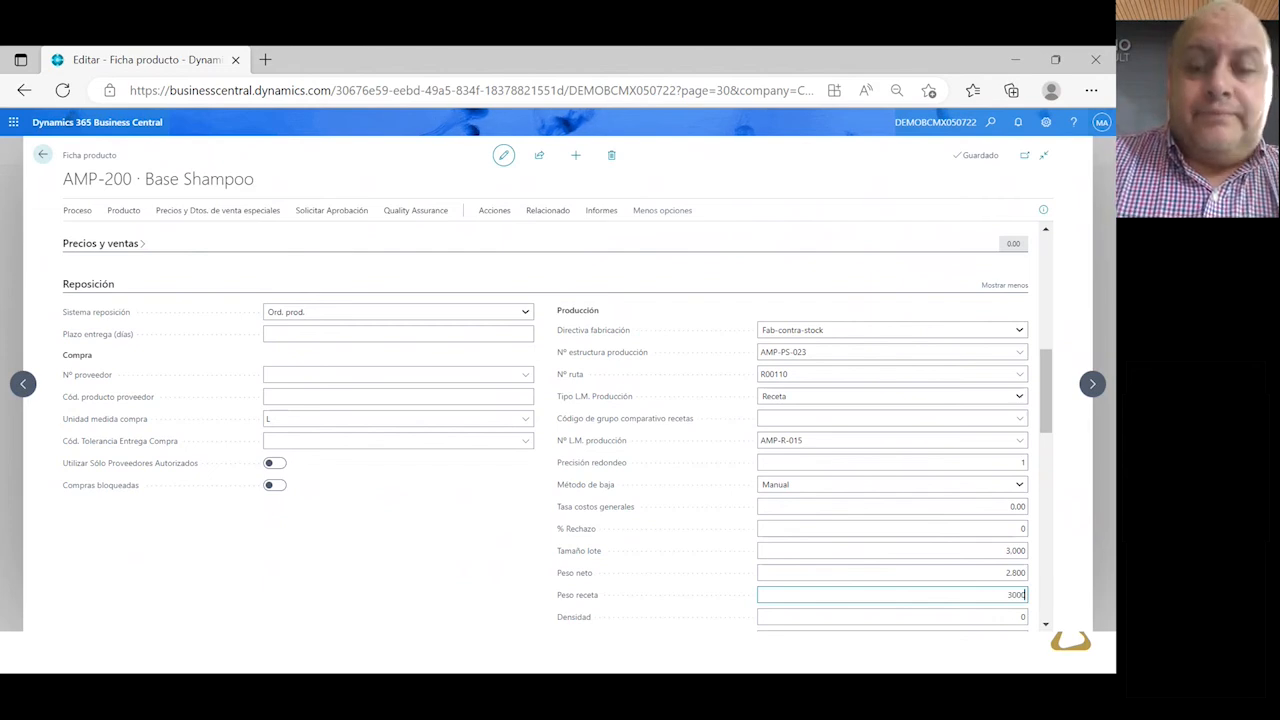
key(Tab)
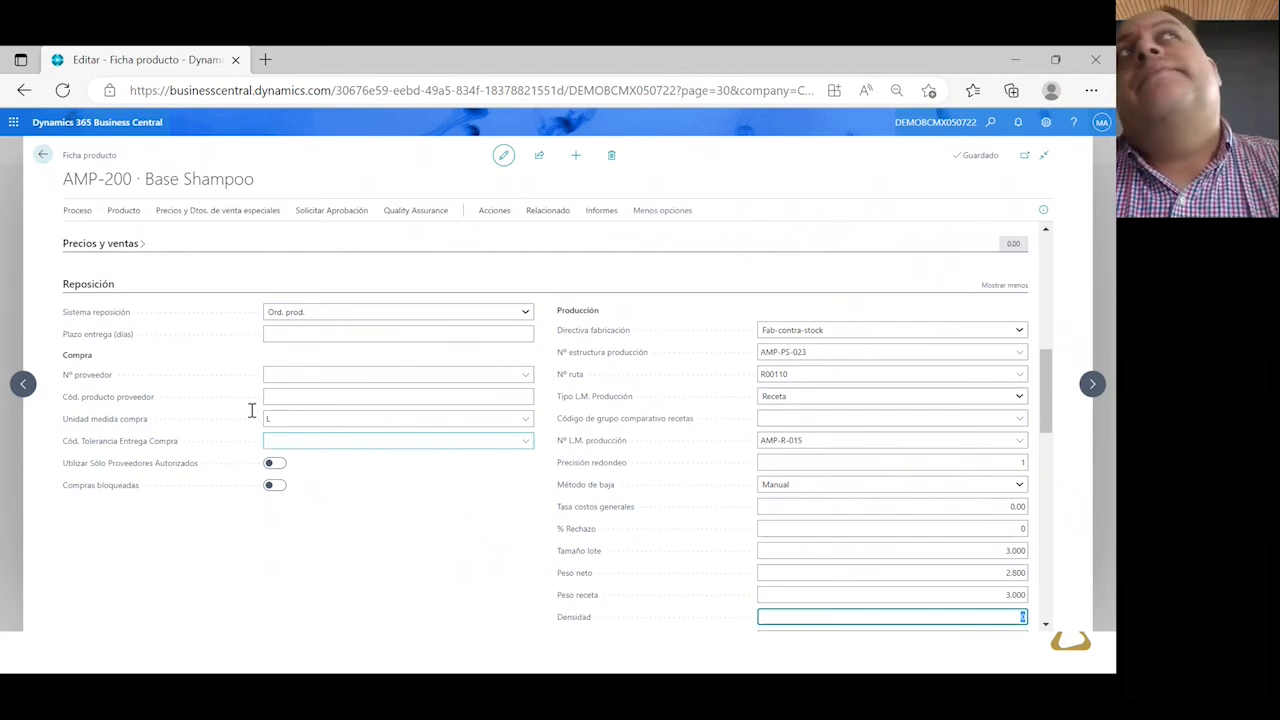
Open the production structures linked to AMP-200 and review the functions available in their list
click(78, 214)
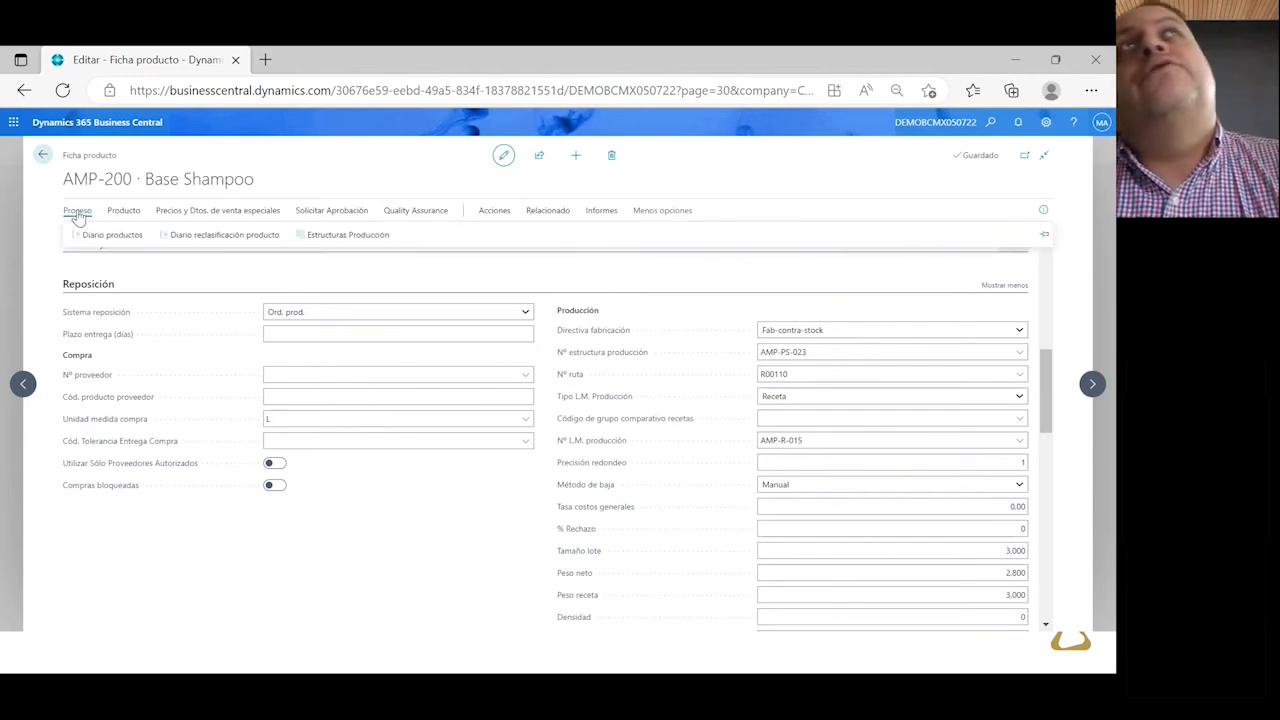
click(341, 236)
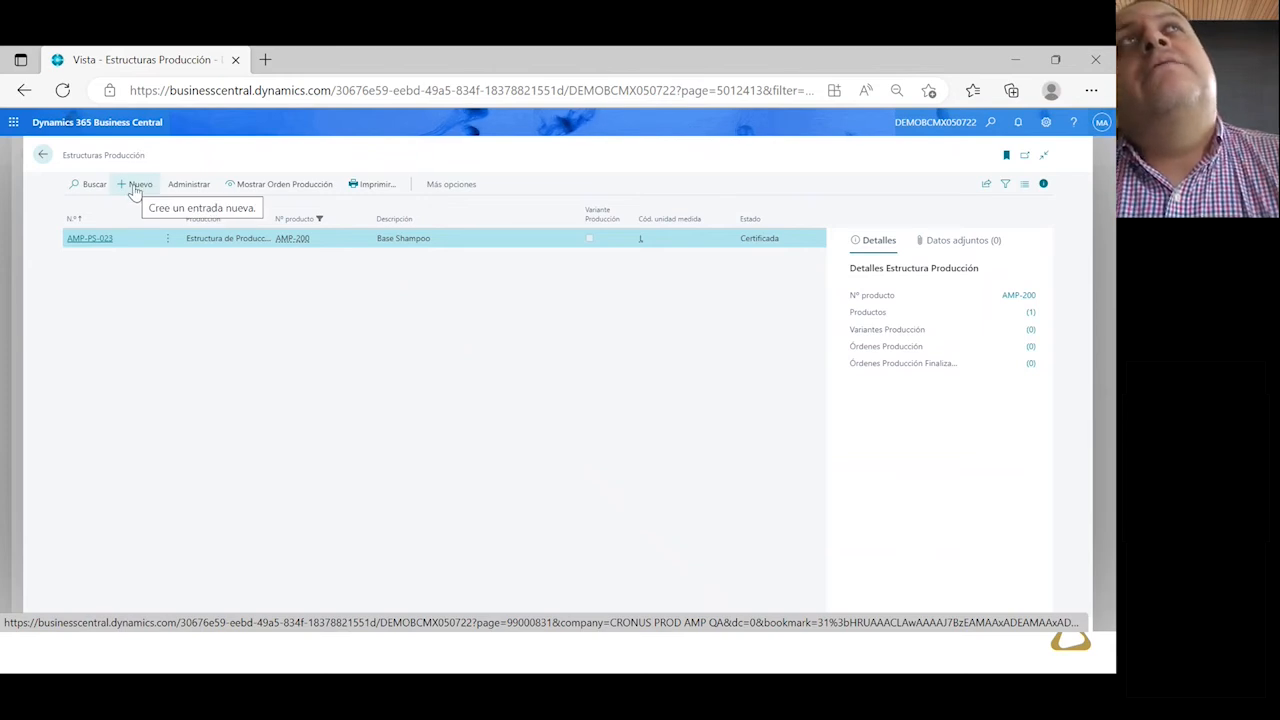
click(447, 186)
click(450, 188)
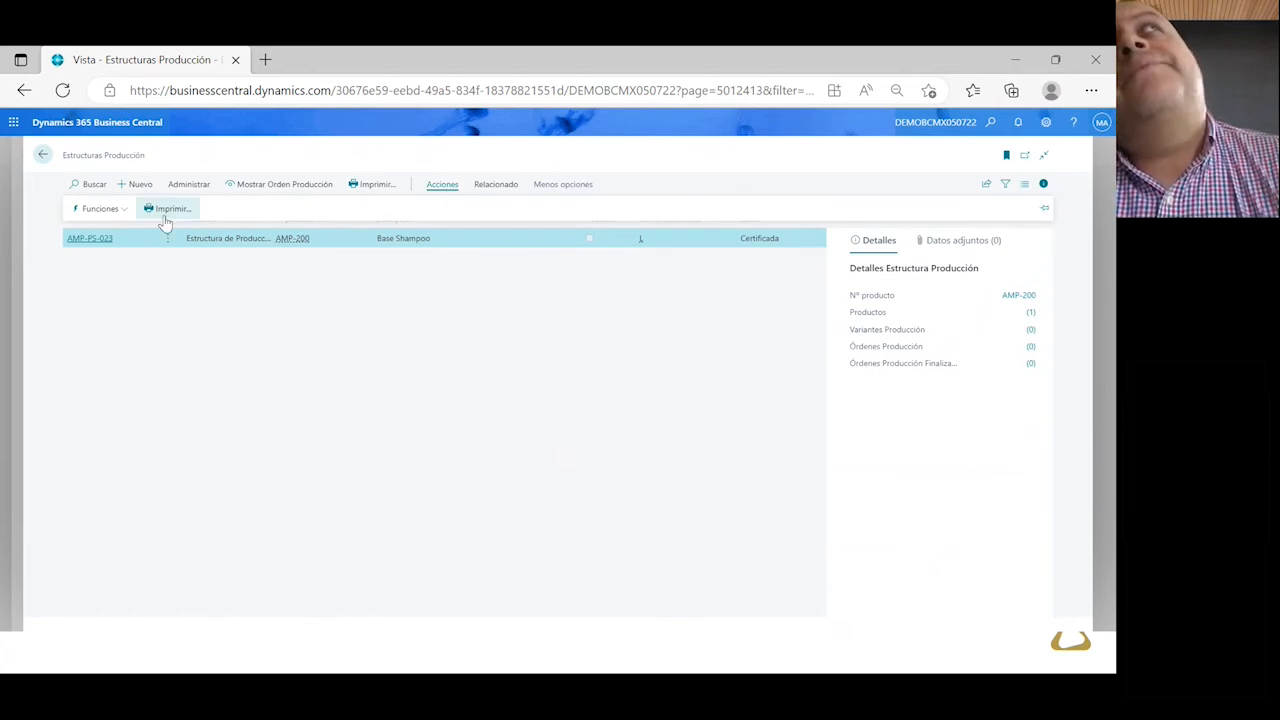
click(115, 212)
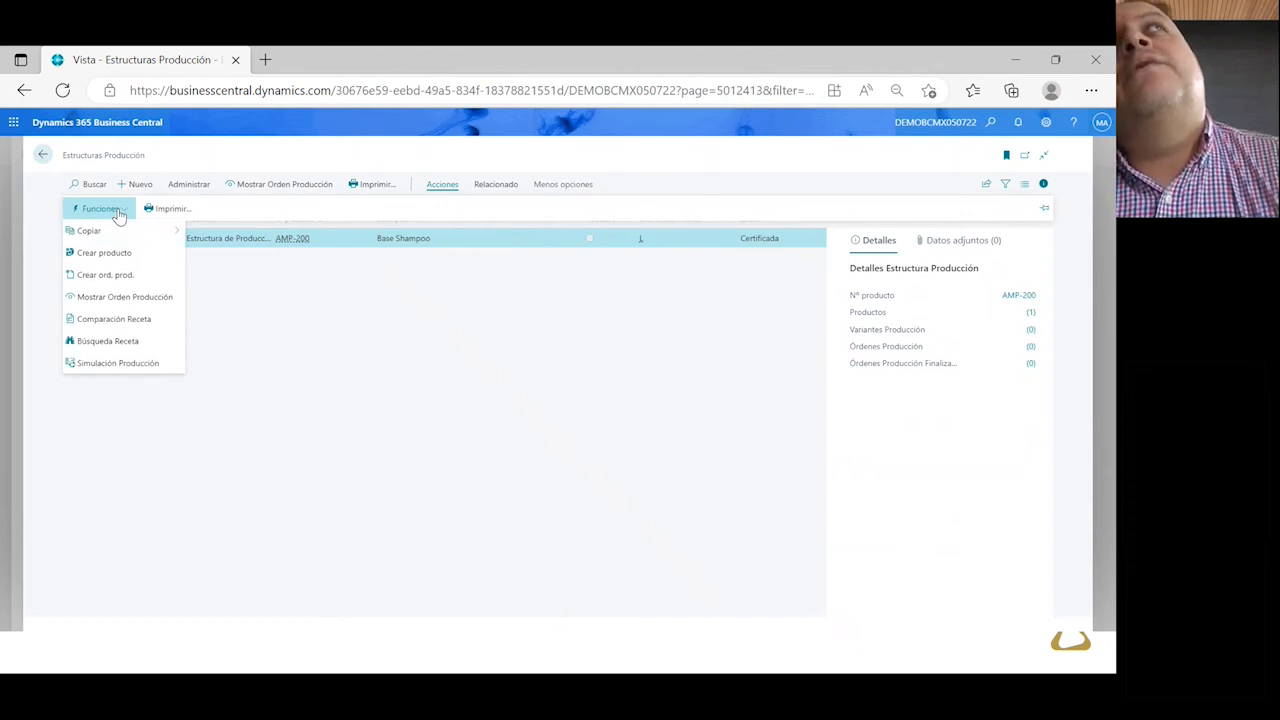
click(245, 262)
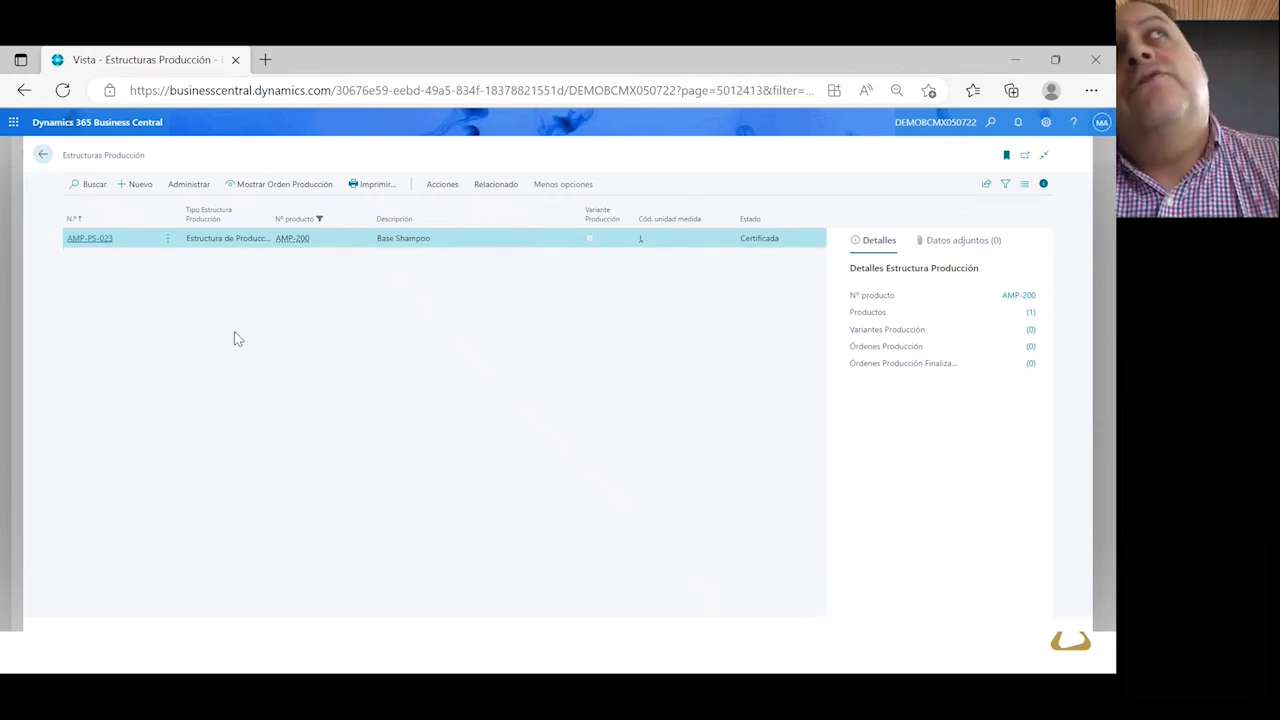
Create a production order with status Lanzada from the AMP-PS-023 Base Shampoo production structure and open it
click(98, 240)
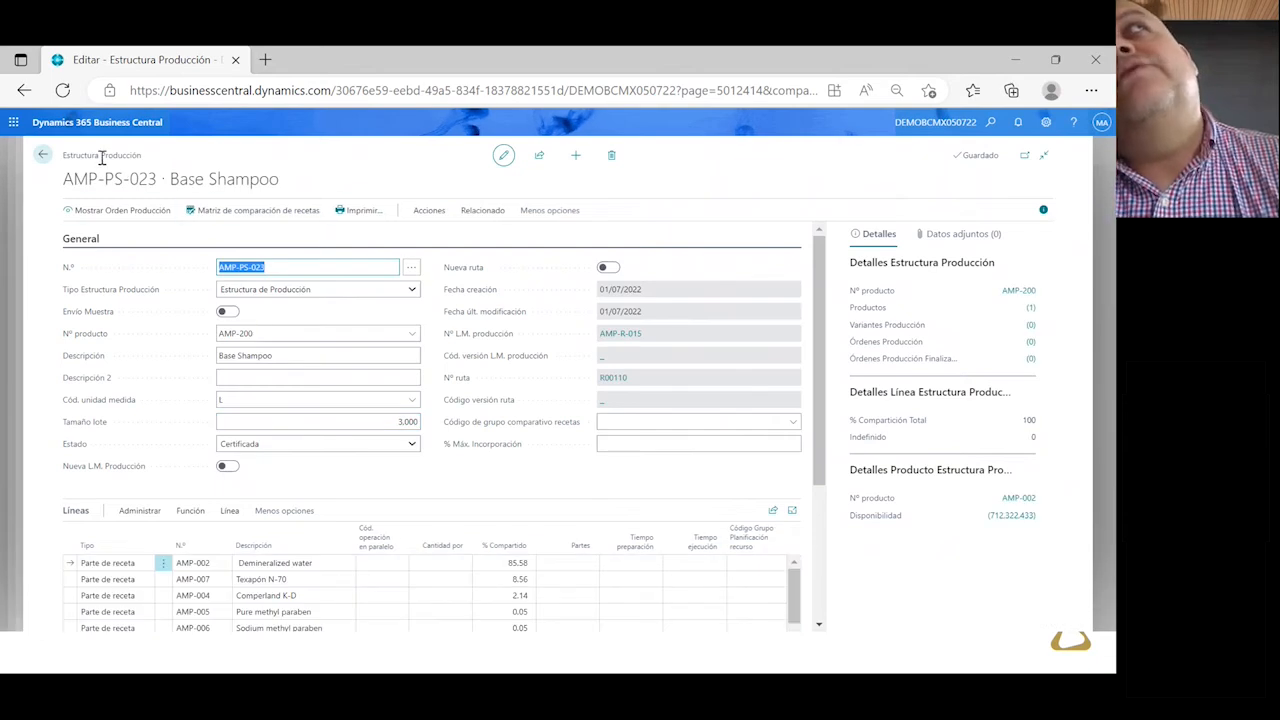
click(429, 212)
click(103, 238)
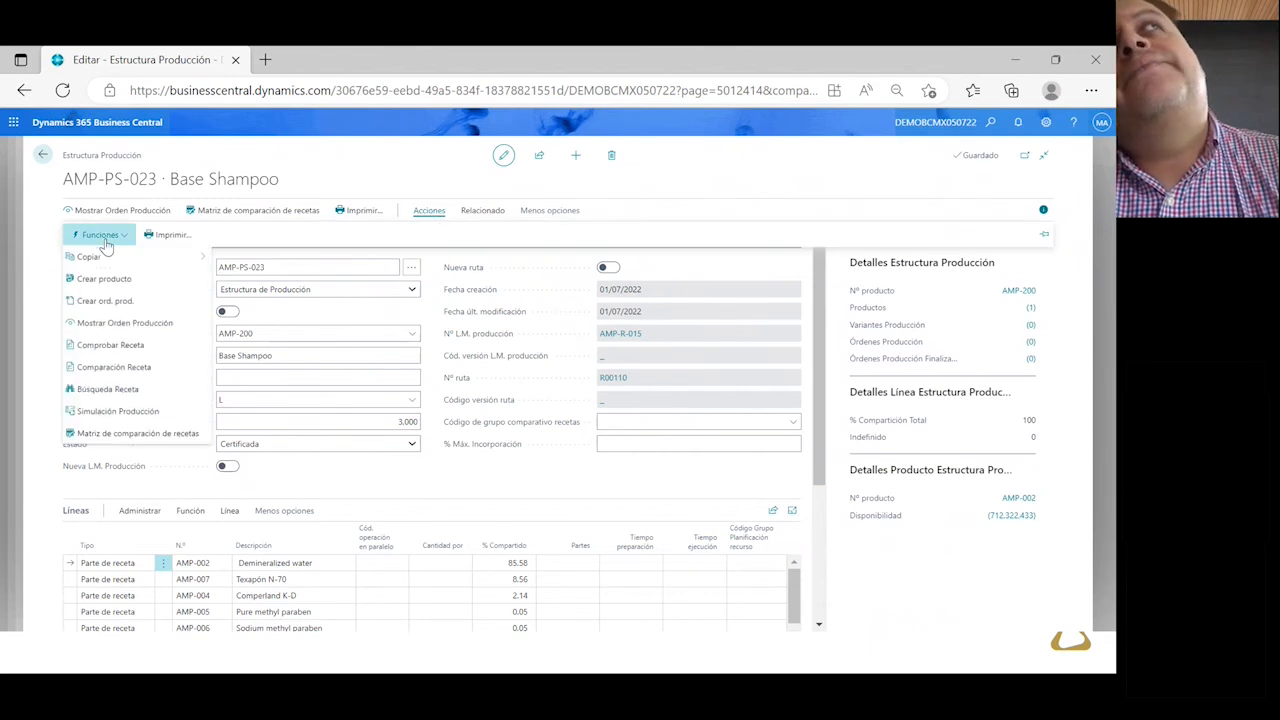
click(114, 301)
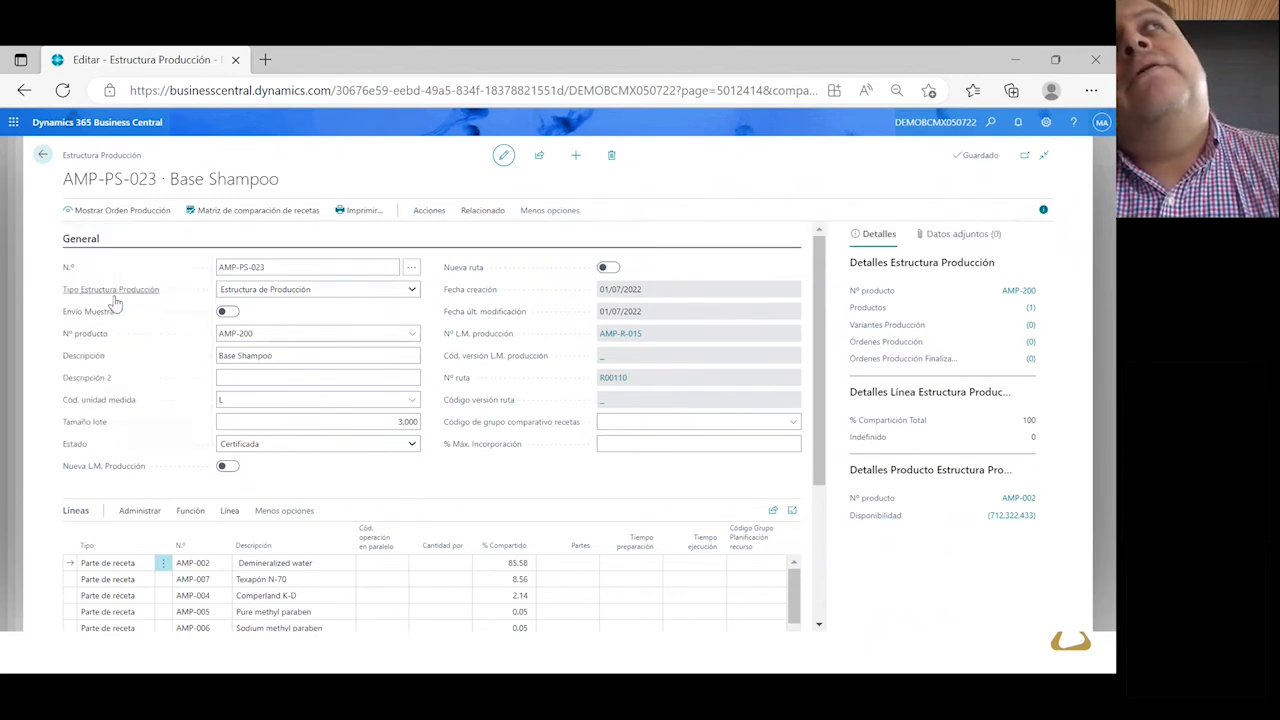
click(474, 385)
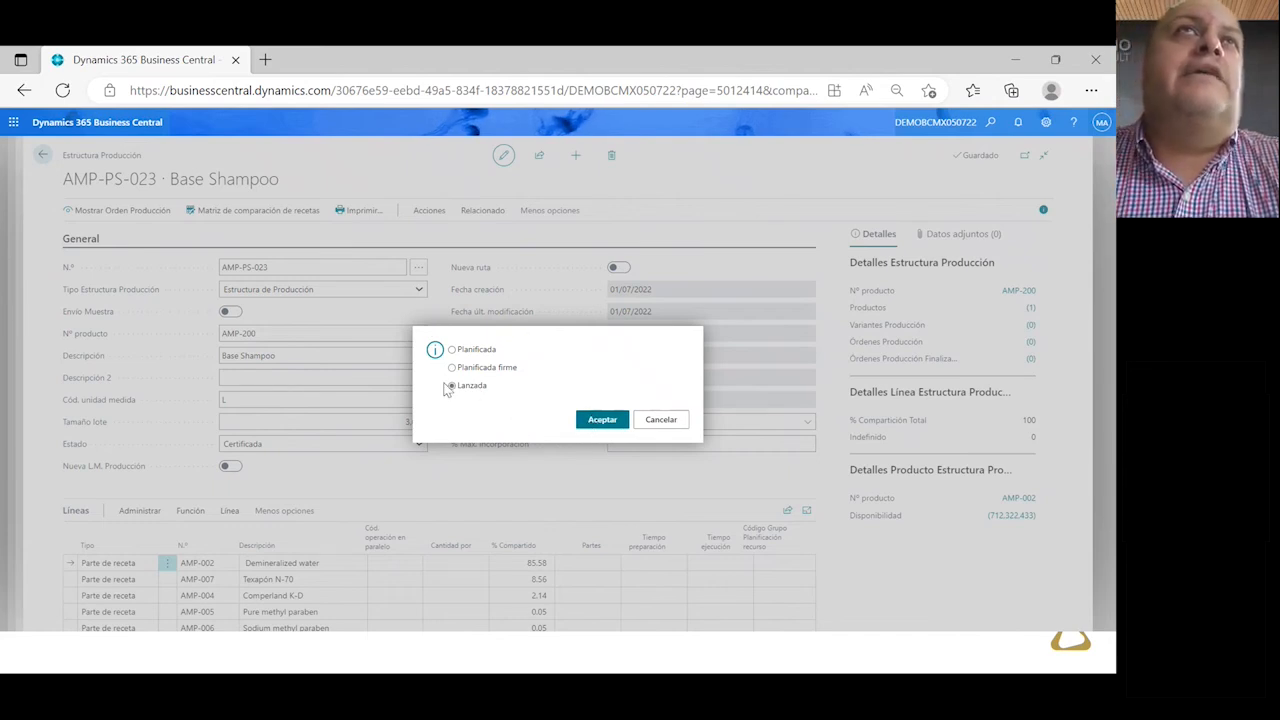
click(588, 421)
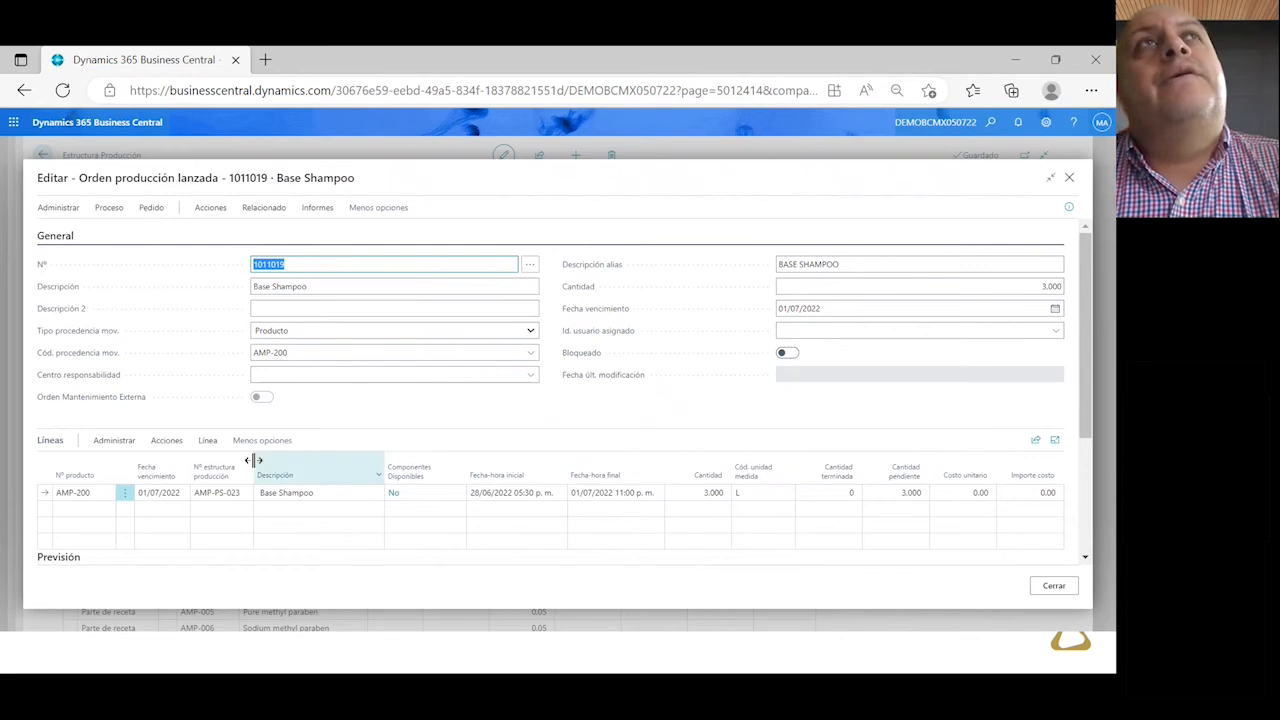
Review the operations, dates and times in the route of the released order's AMP-200 line
click(208, 444)
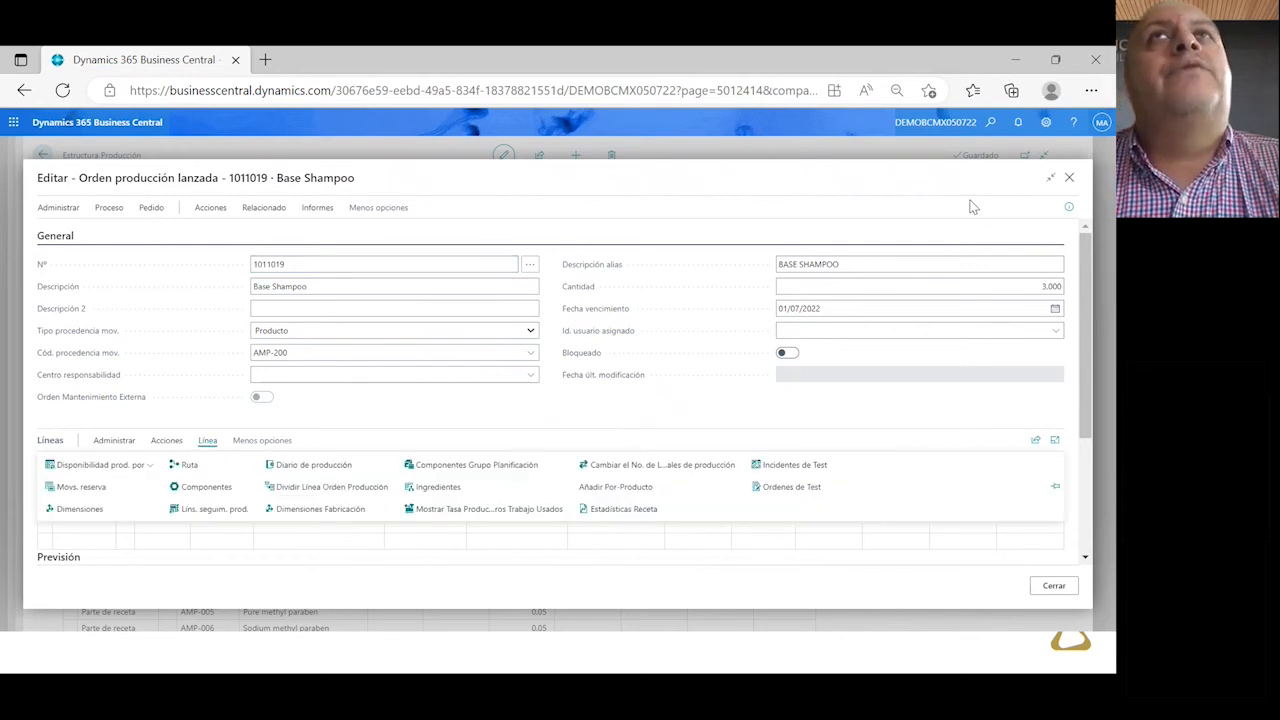
click(187, 467)
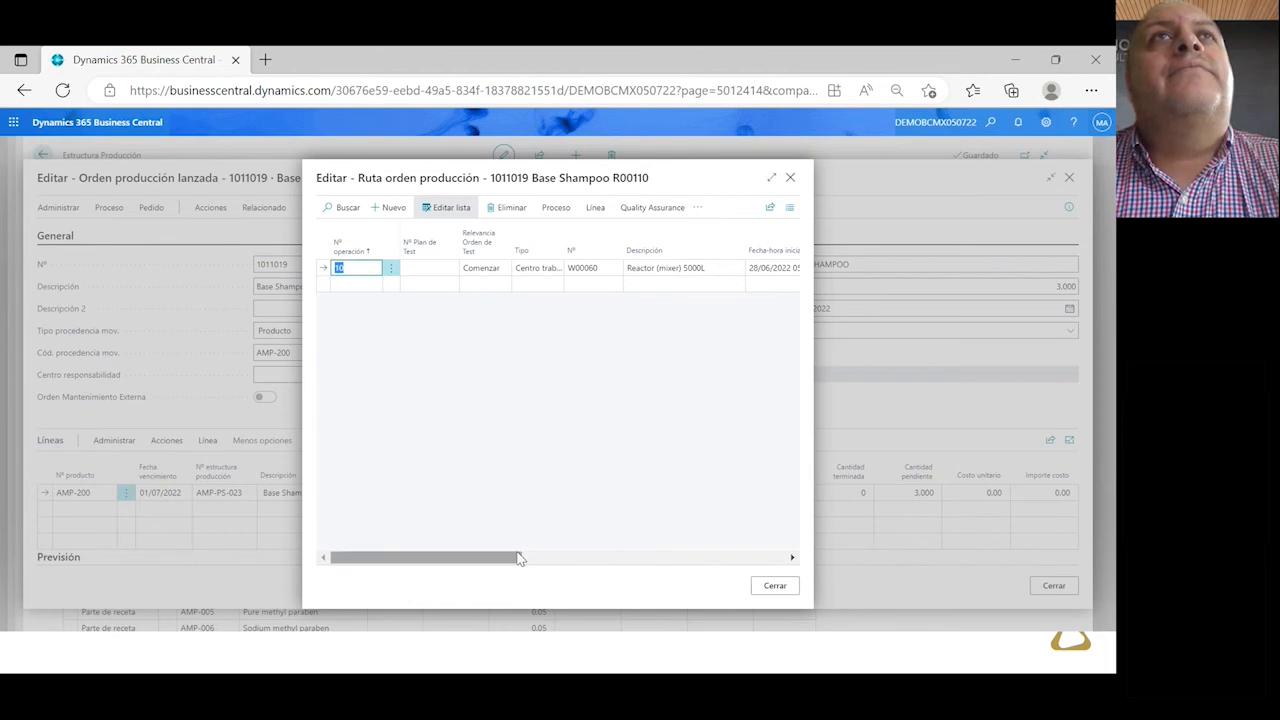
drag(503, 557, 617, 594)
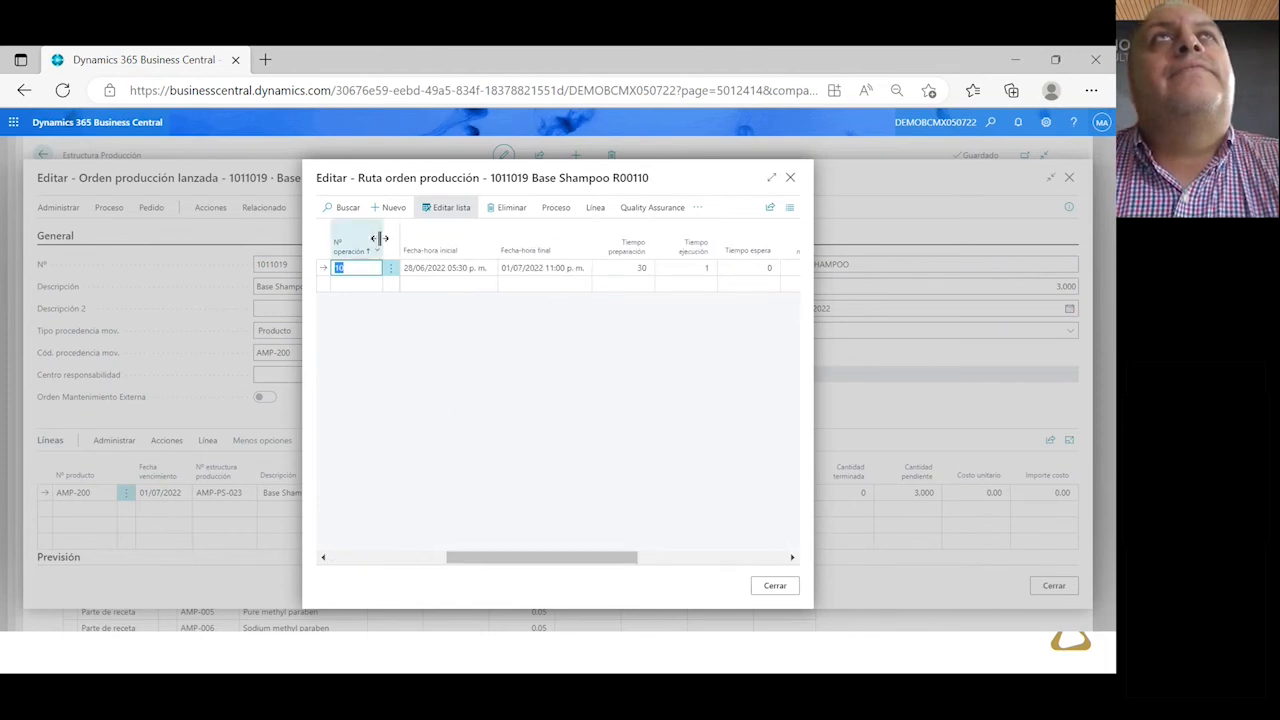
click(790, 178)
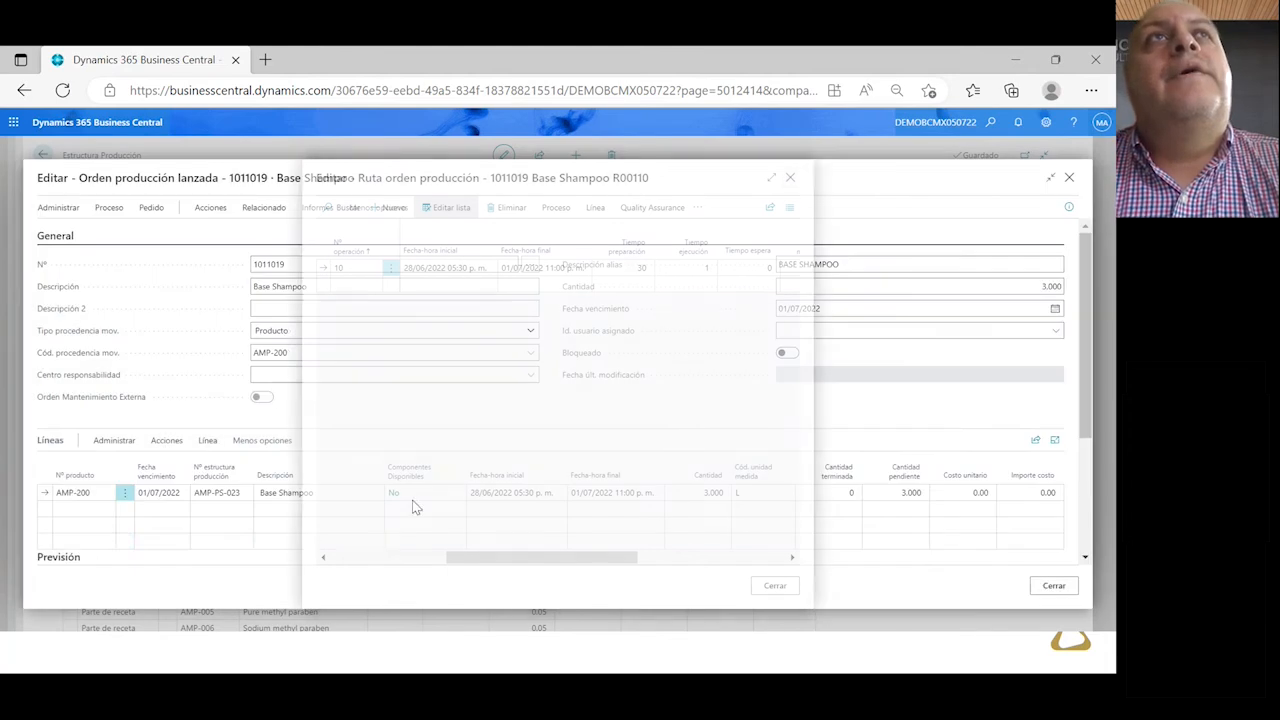
Review the component list of the released order's AMP-200 line and return to the AMP-PS-023 structure
click(207, 440)
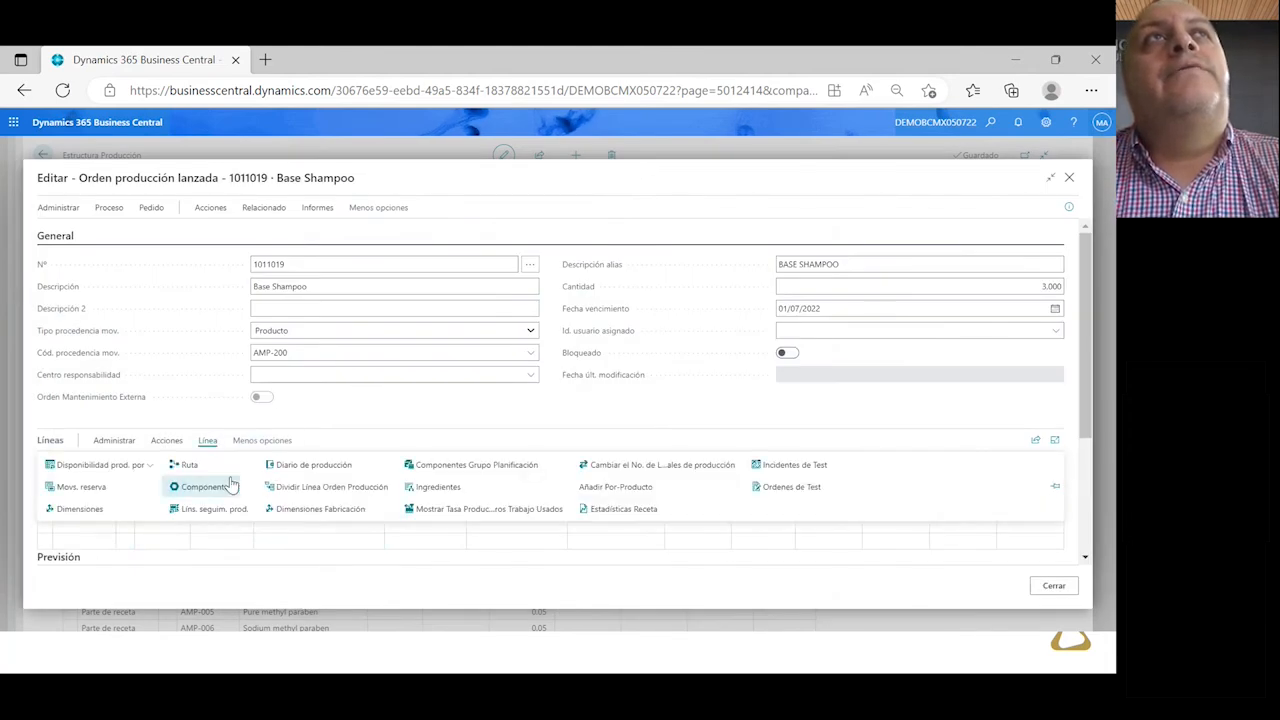
click(214, 490)
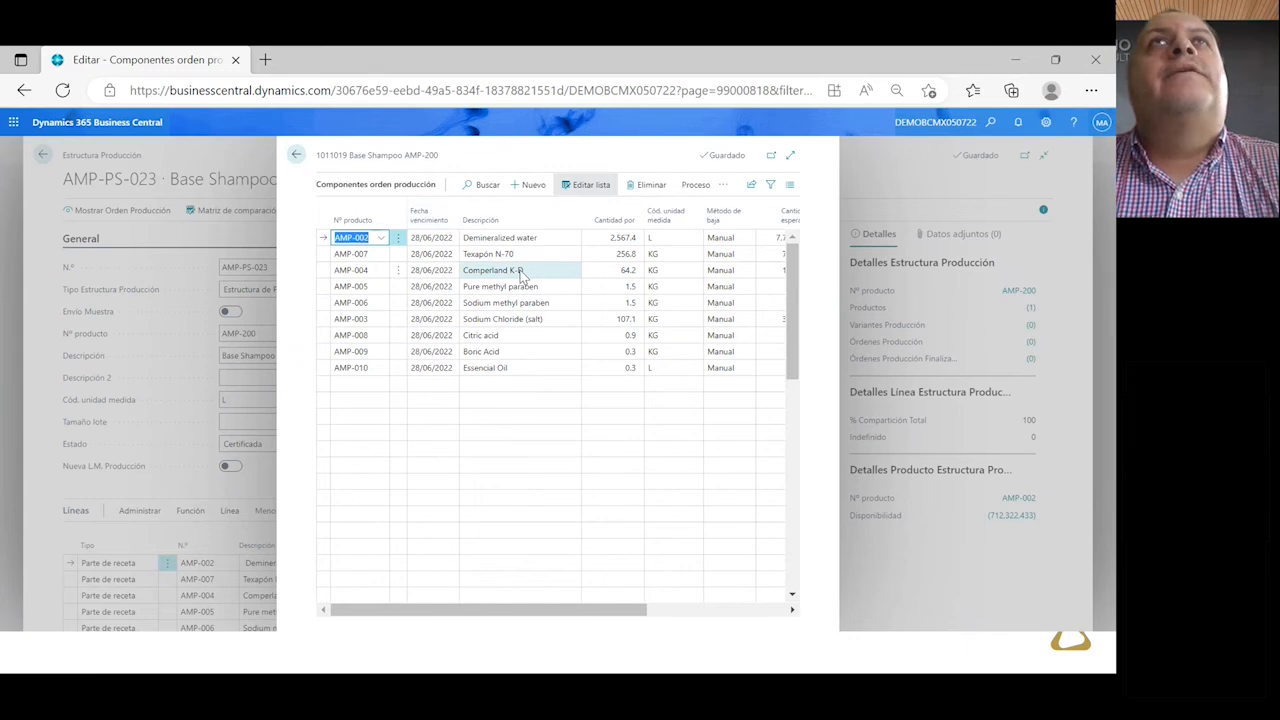
click(503, 256)
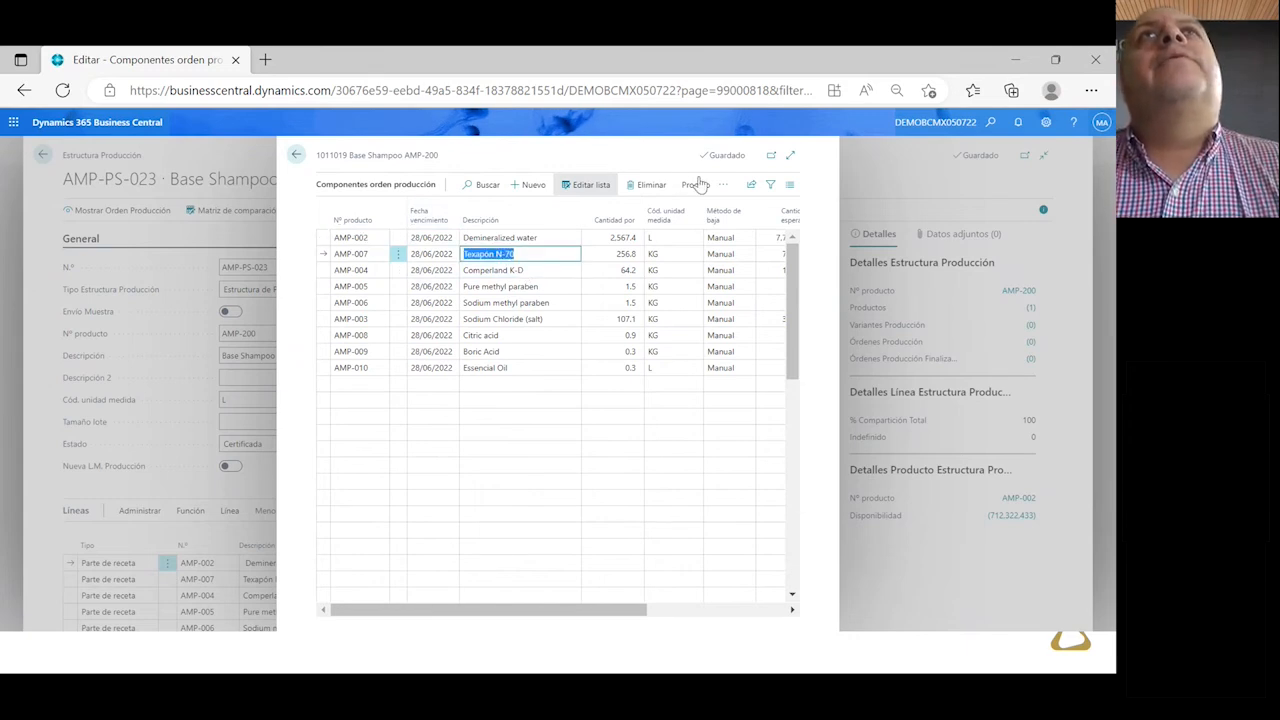
click(296, 155)
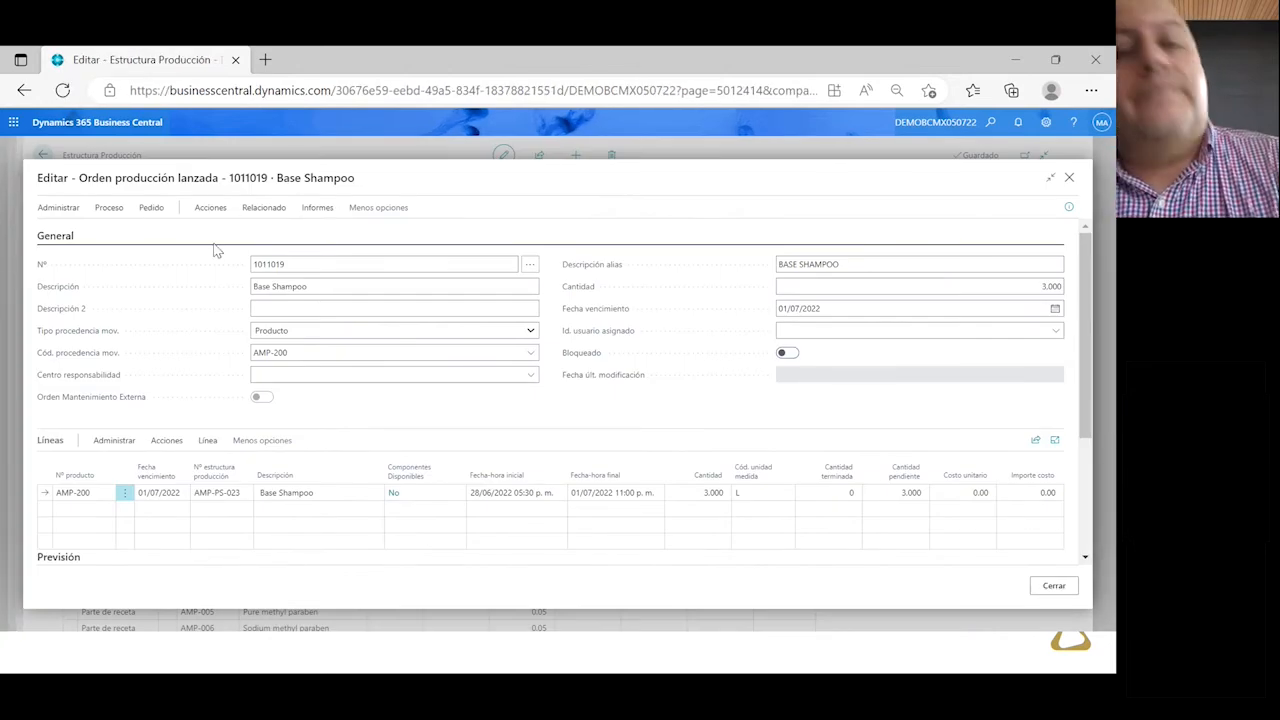
click(188, 129)
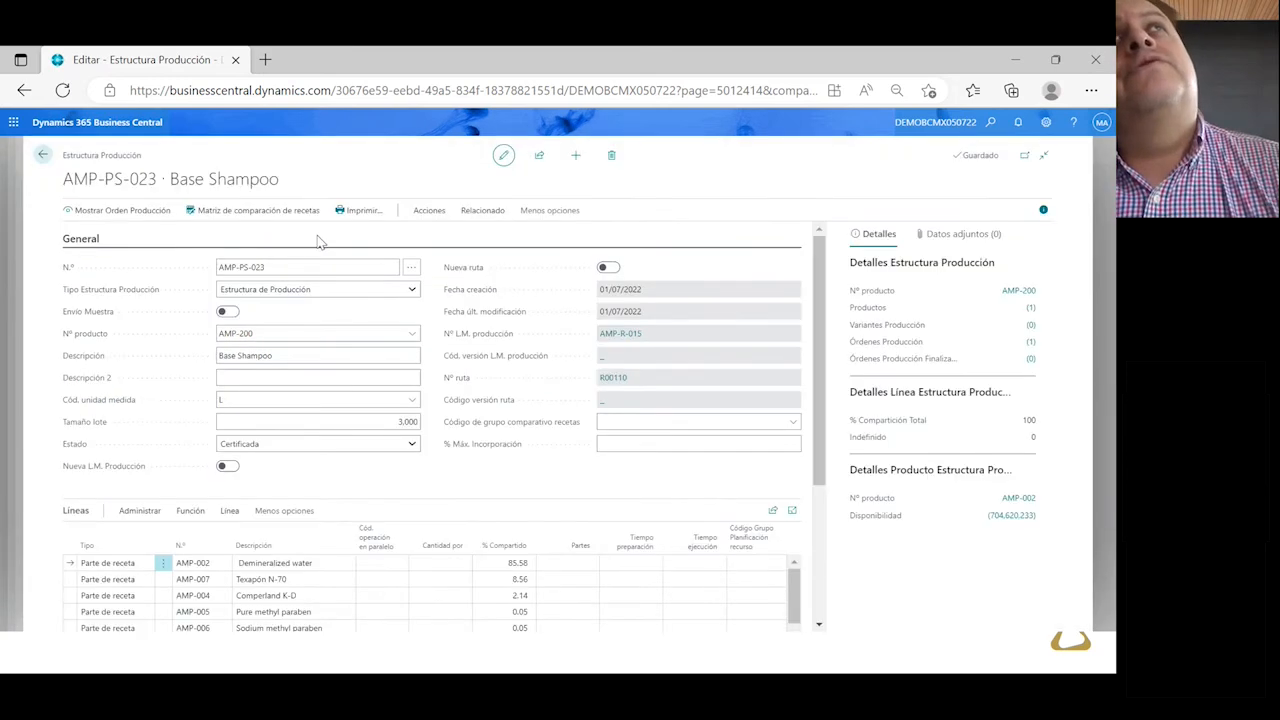
Preview the Estructura Producción report for AMP-PS-023 and close the preview
click(365, 211)
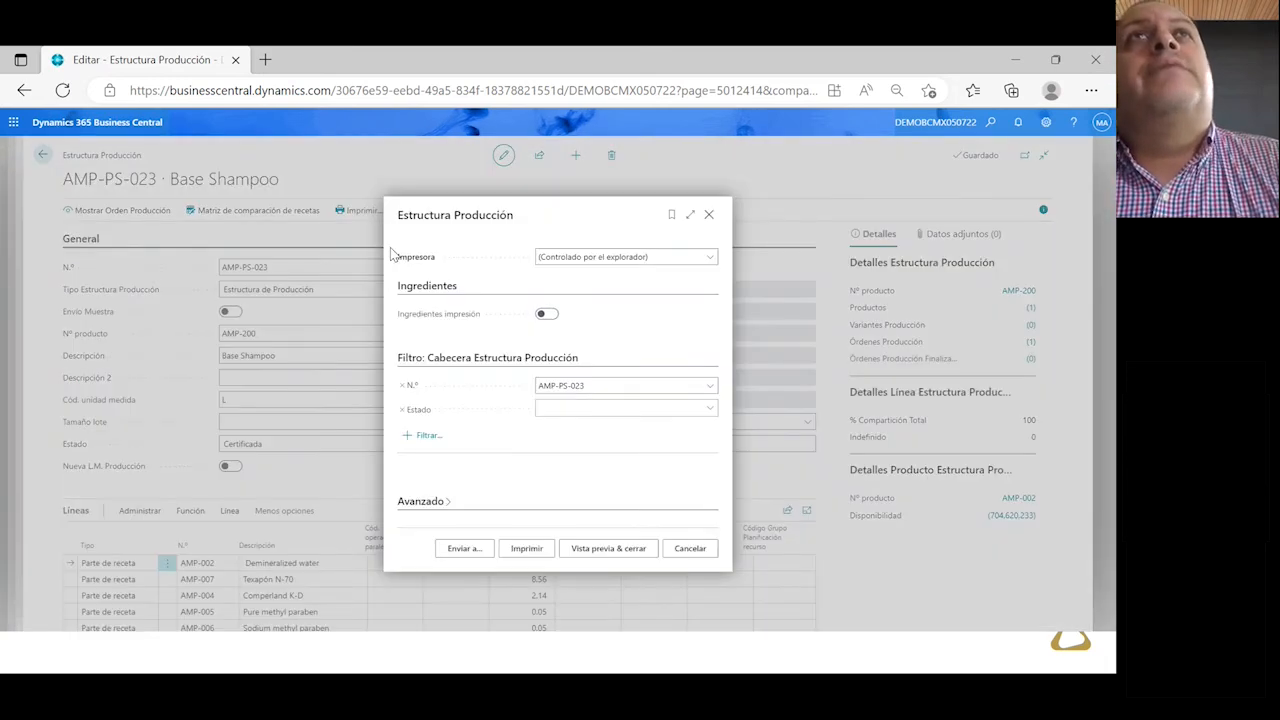
click(594, 548)
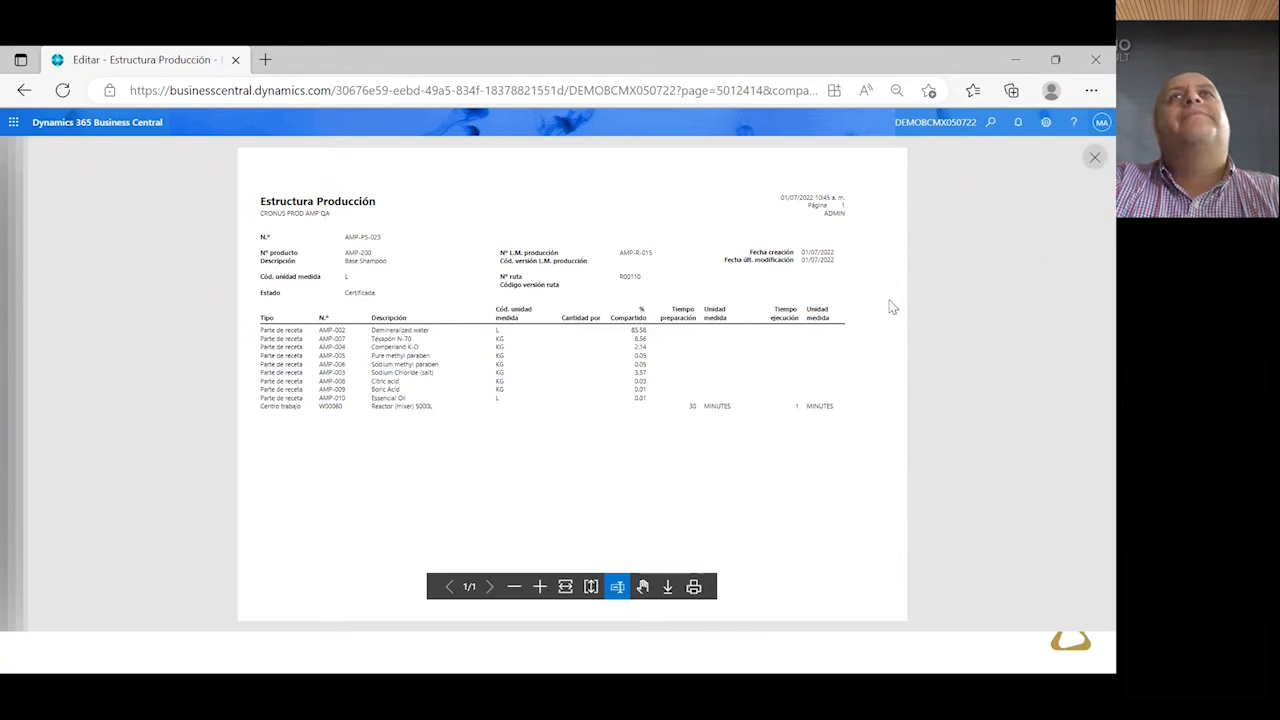
click(1094, 159)
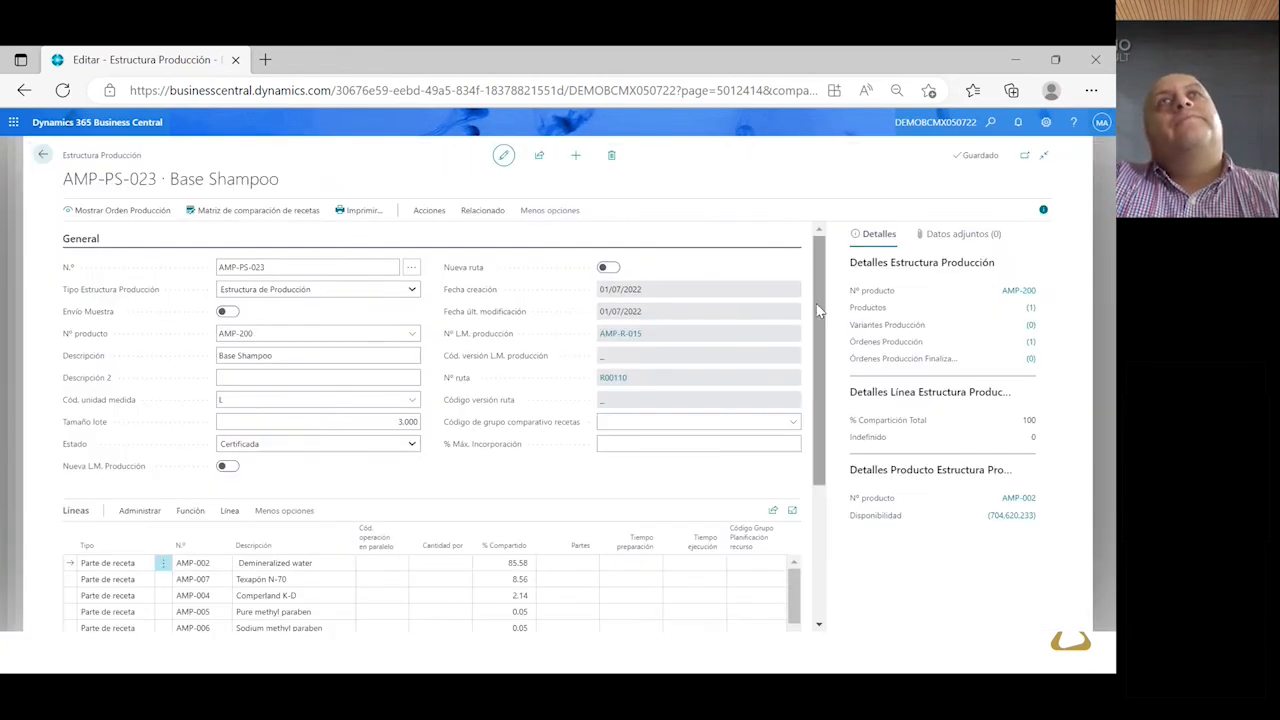
Examine all the Tipo options available for the Demineralized water line in the structure's Líneas section
drag(814, 306, 802, 403)
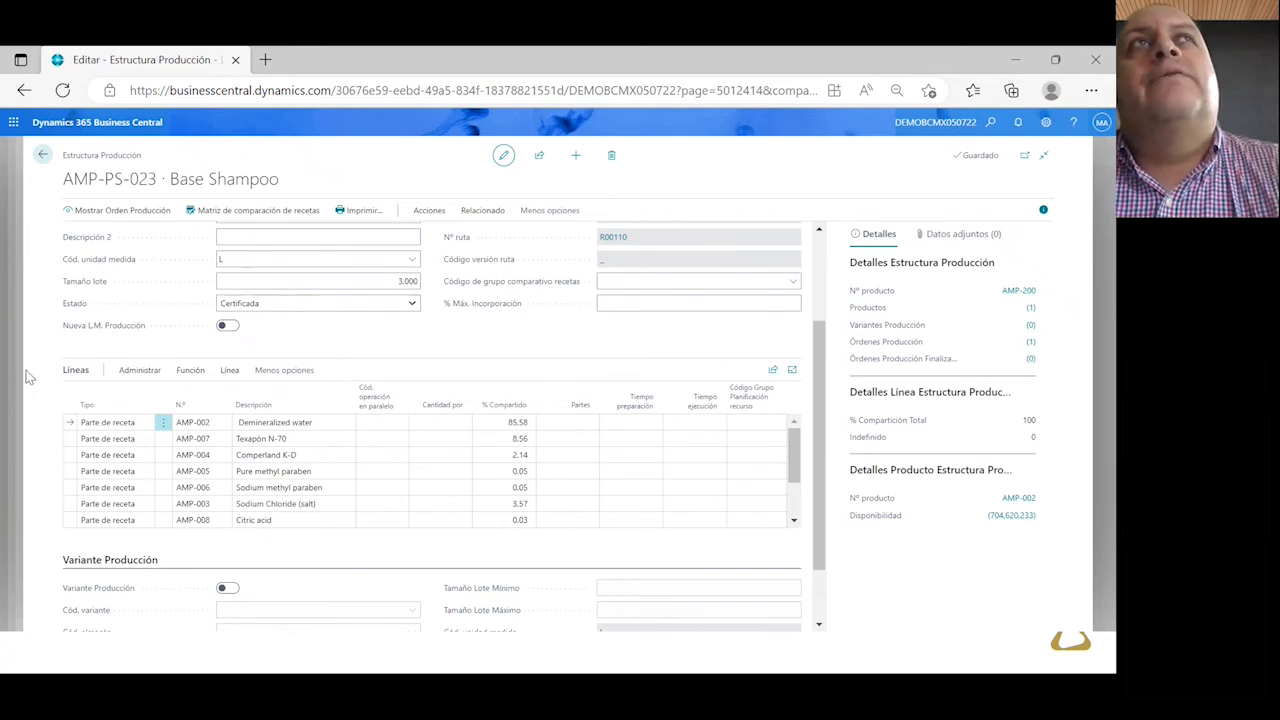
click(125, 422)
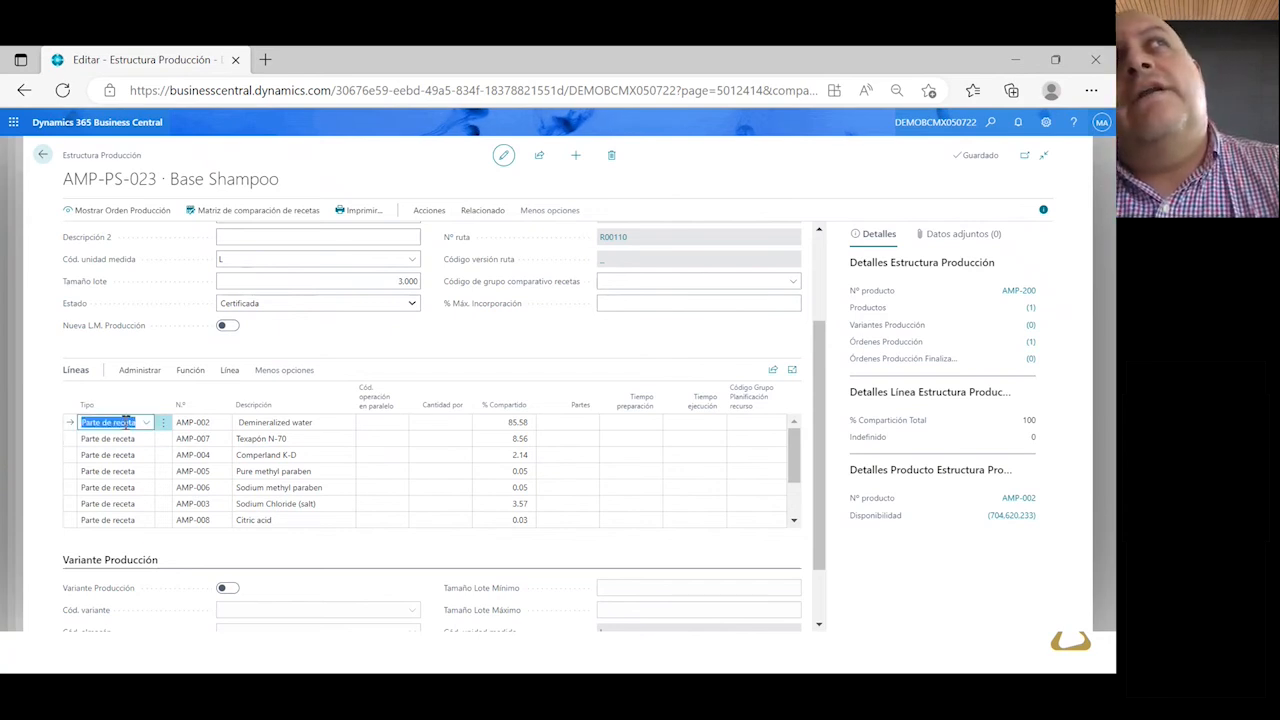
click(147, 424)
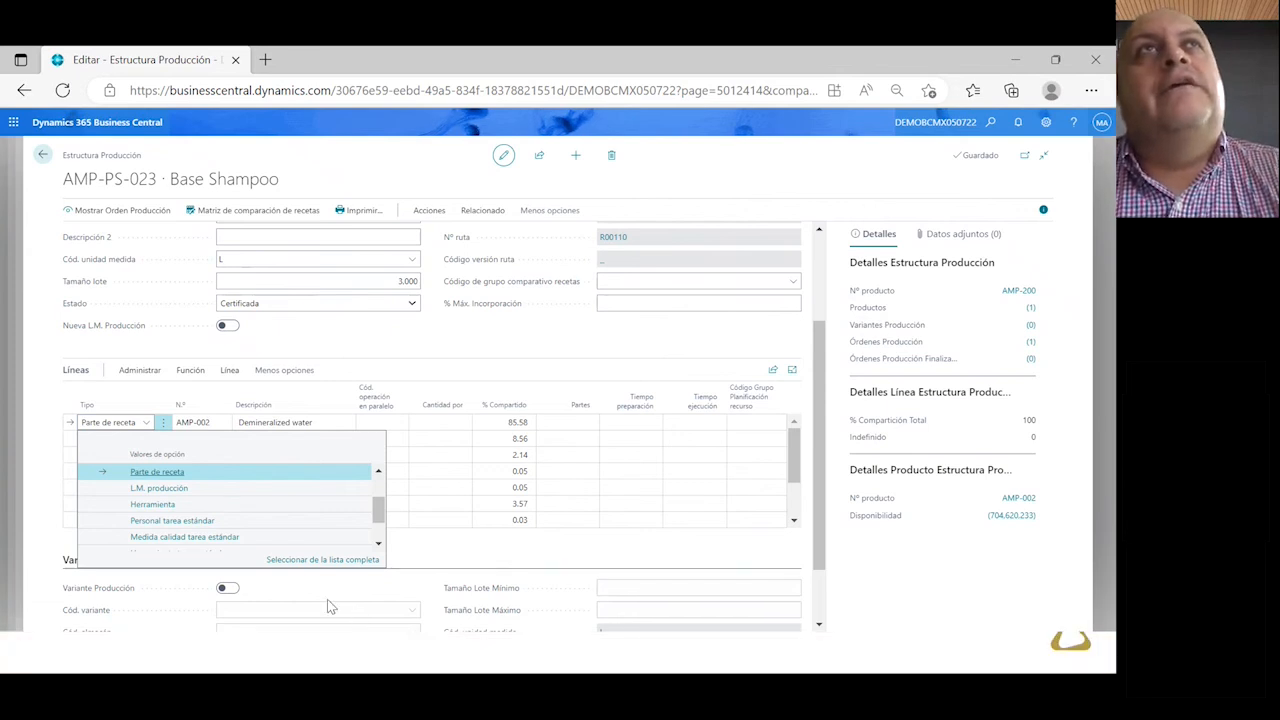
scroll(377, 508, up, 1)
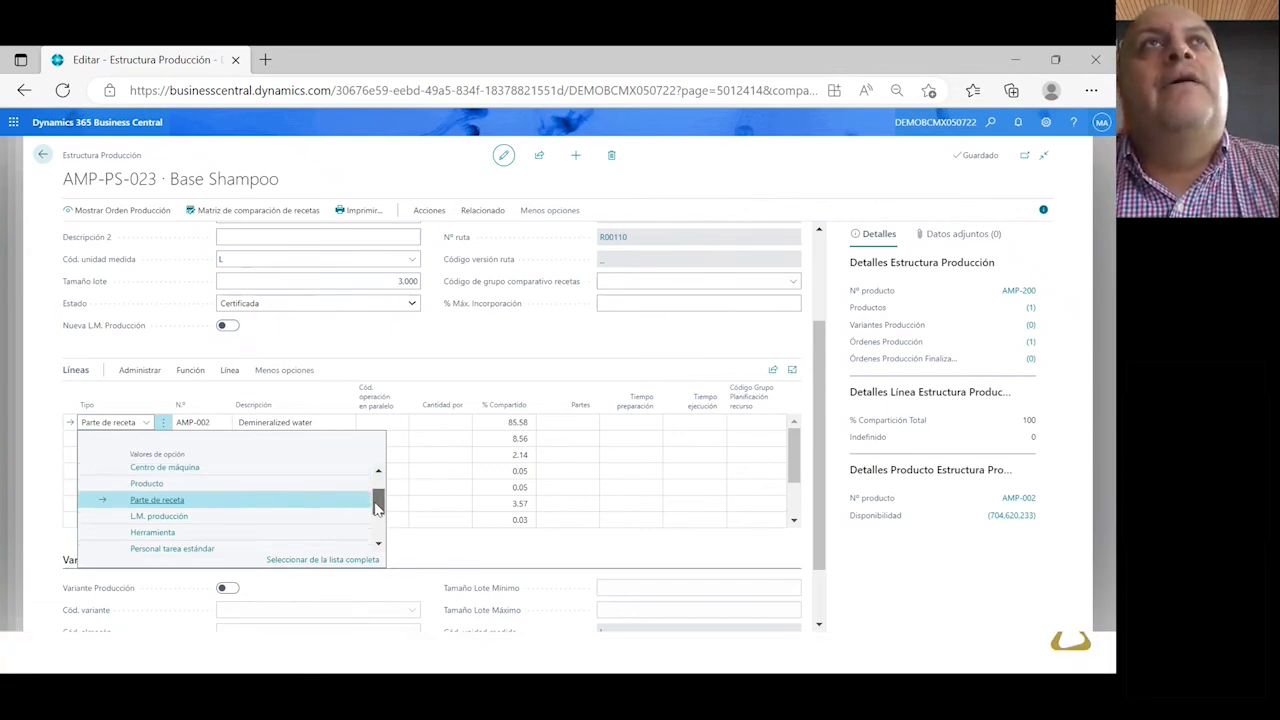
scroll(377, 508, up, 1)
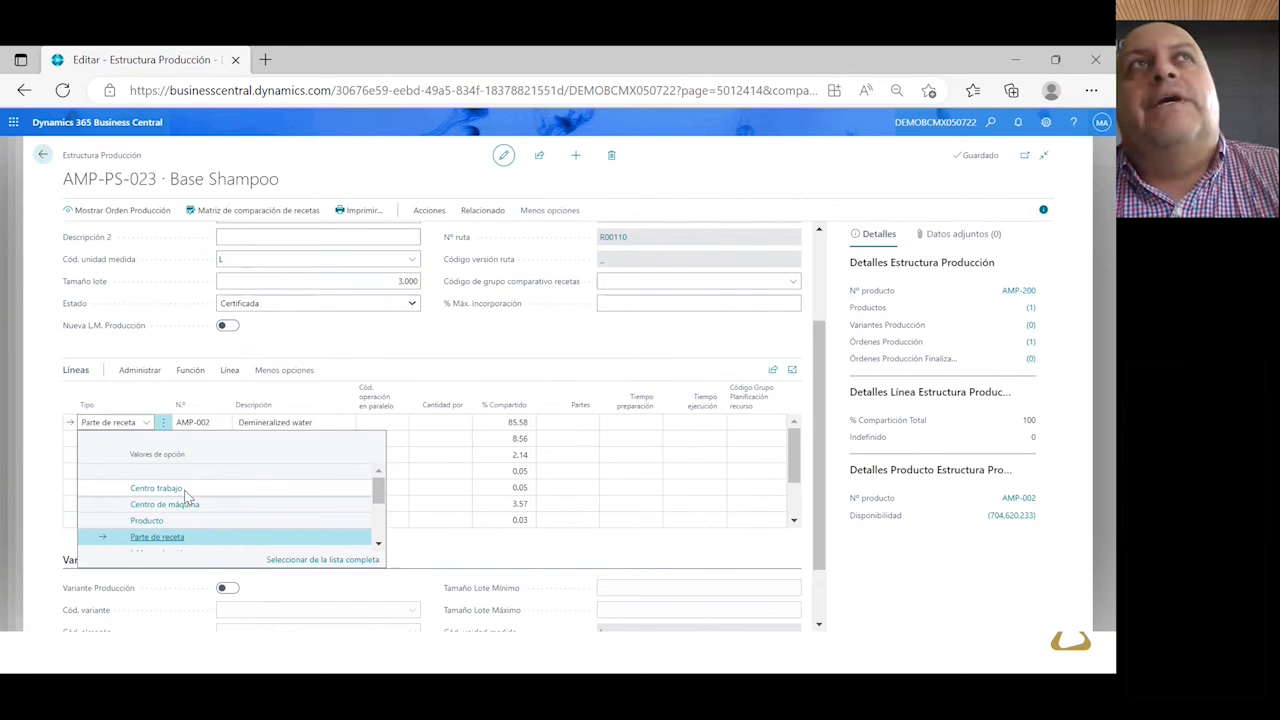
drag(378, 488, 375, 506)
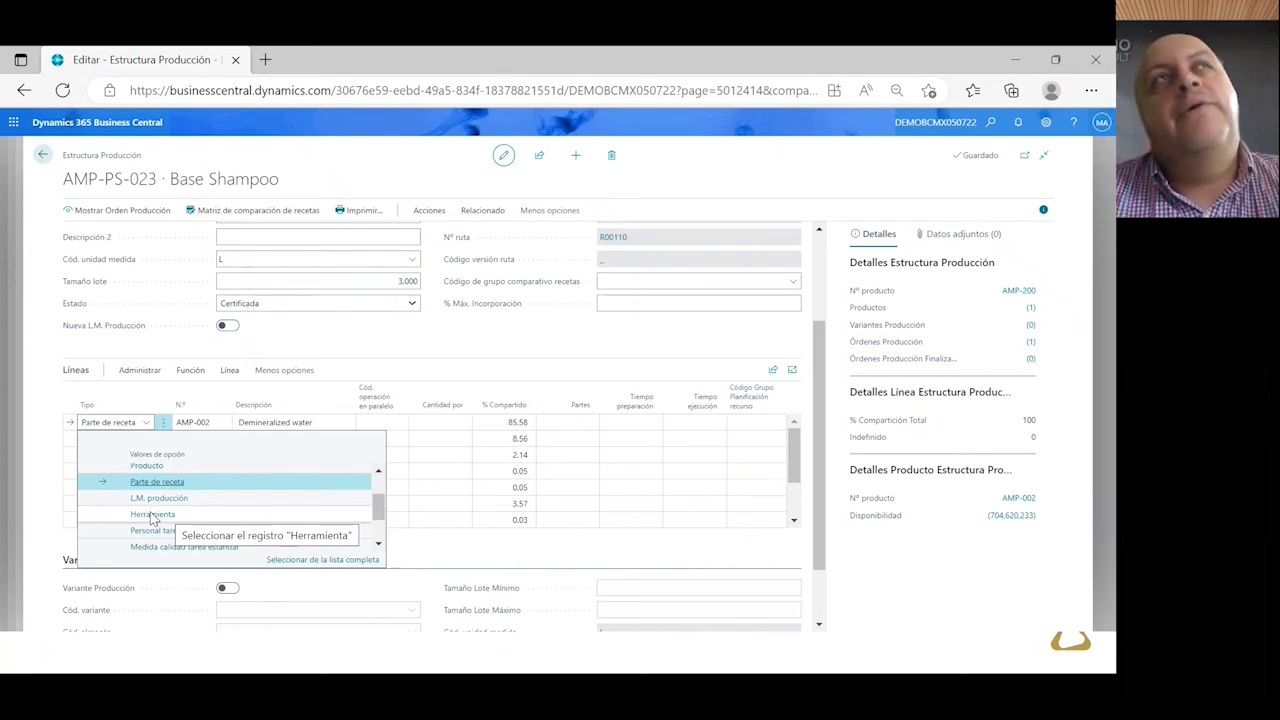
scroll(147, 400, down, 1)
click(145, 379)
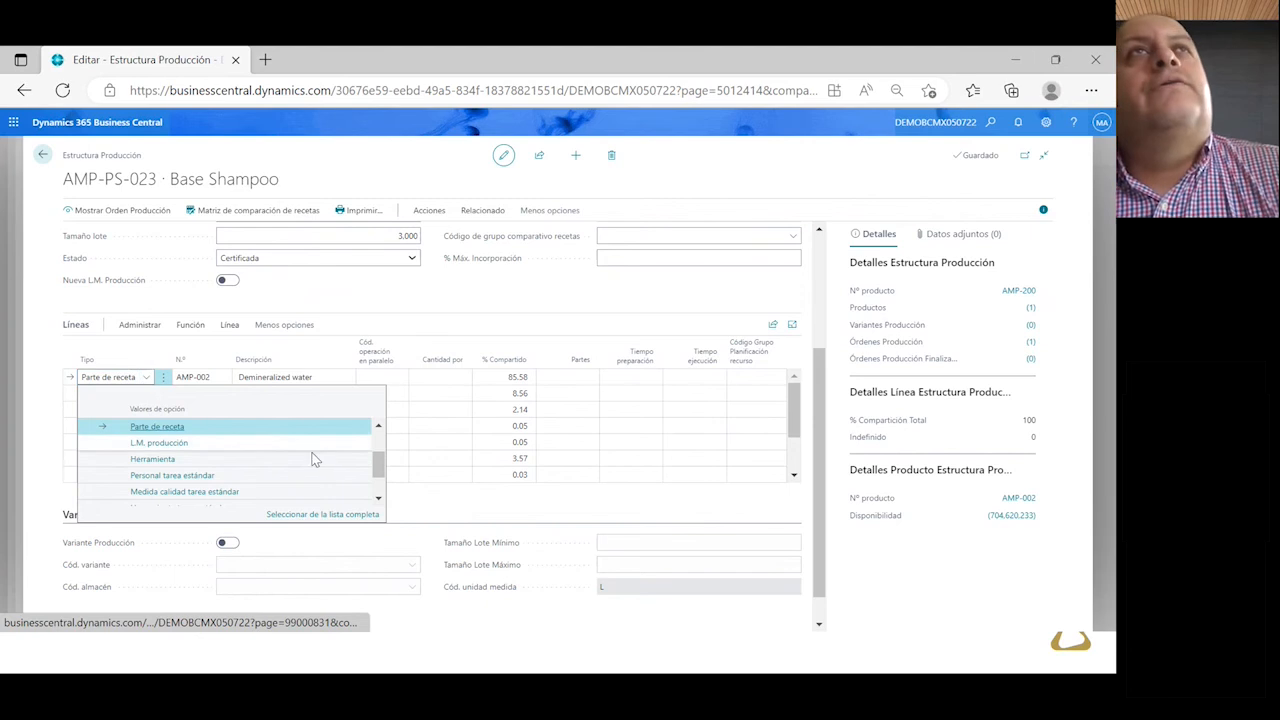
drag(374, 457, 380, 482)
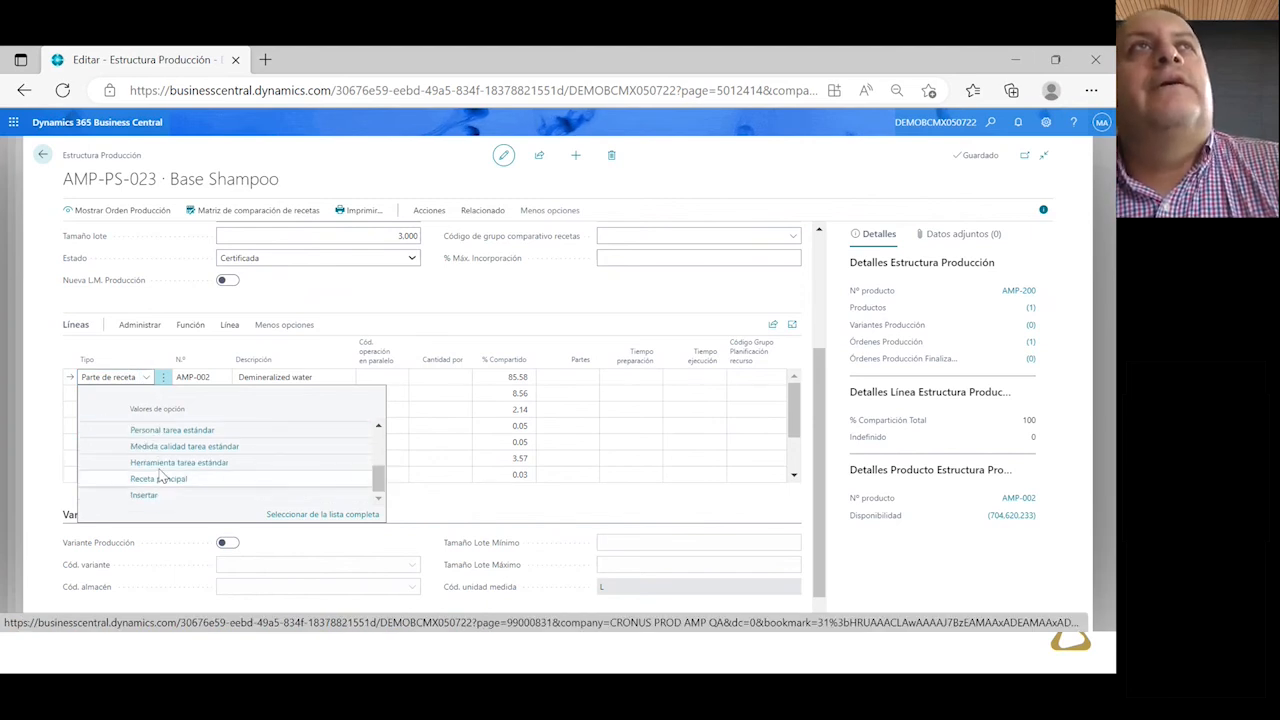
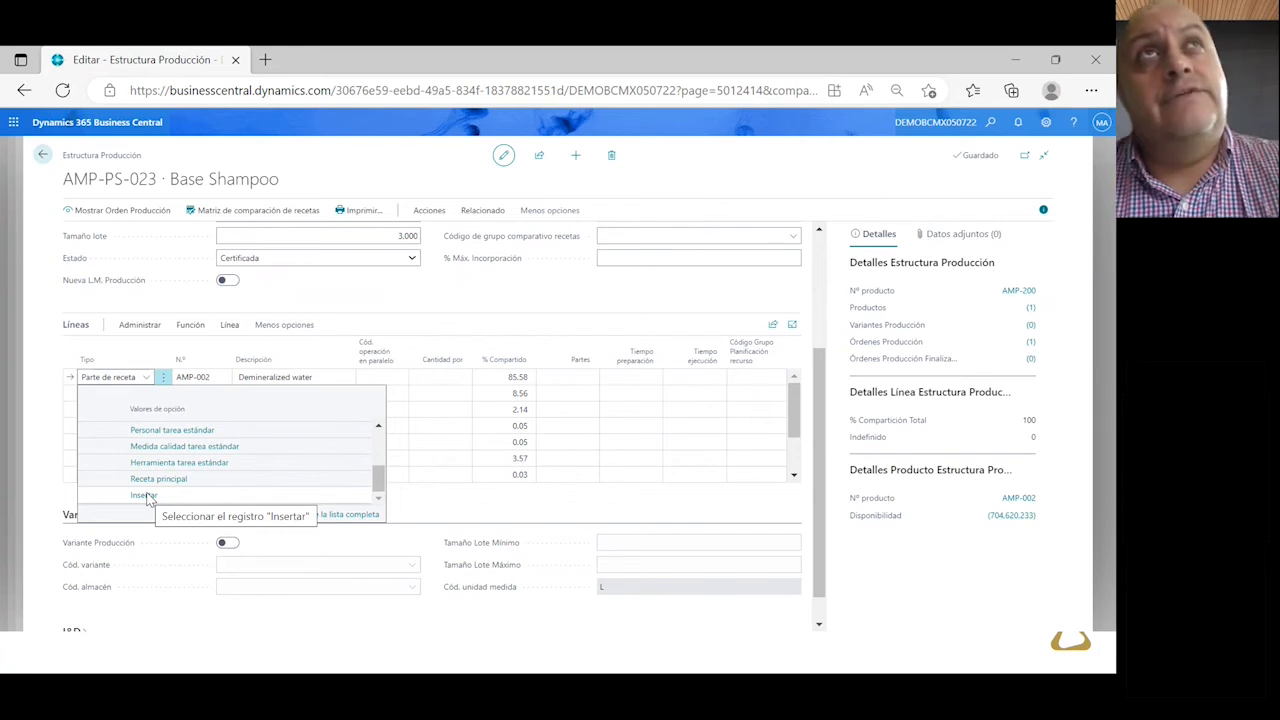
Examine the work centres available for the Reactor (mixer) 5000L line, leaving the selection as it is
click(208, 380)
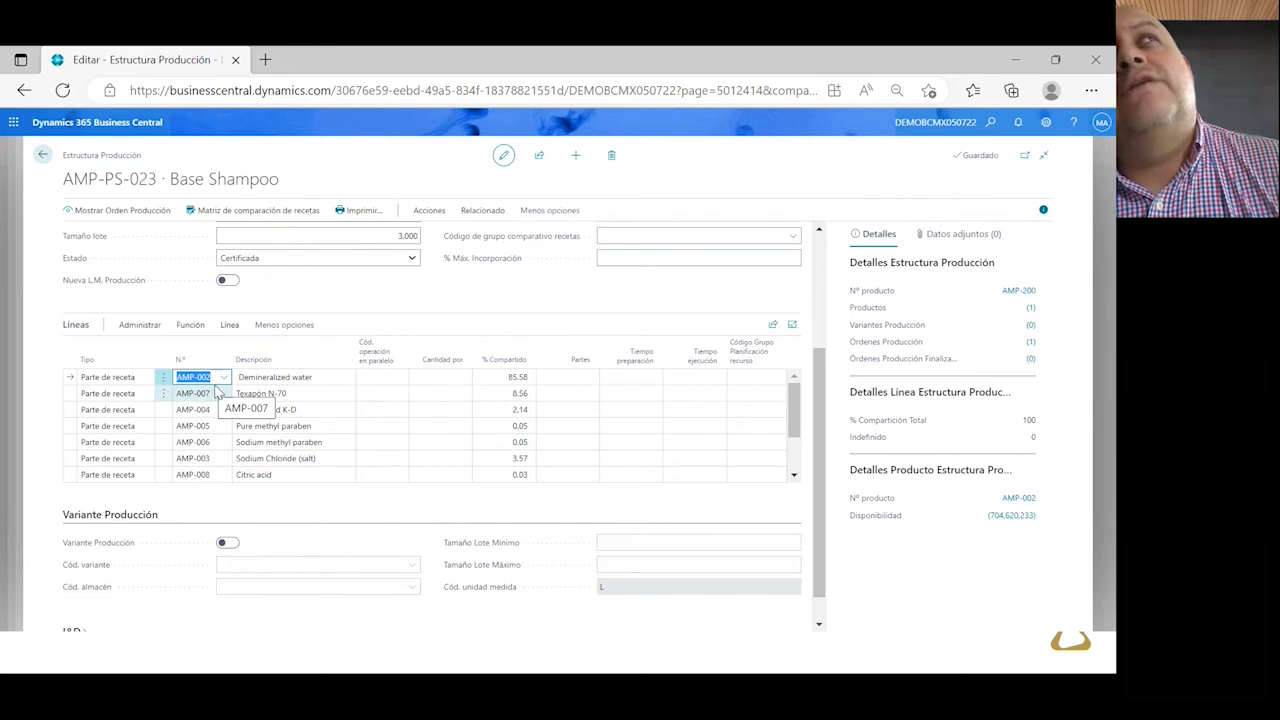
scroll(250, 460, down, 3)
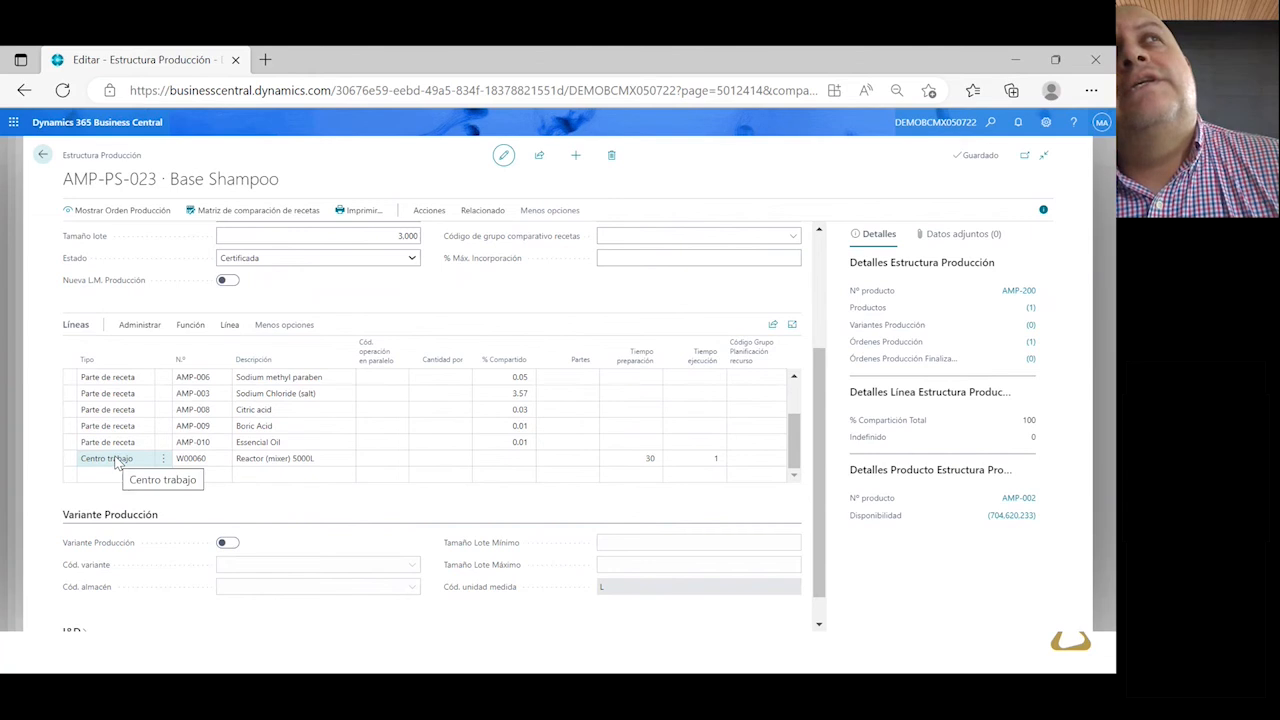
click(116, 457)
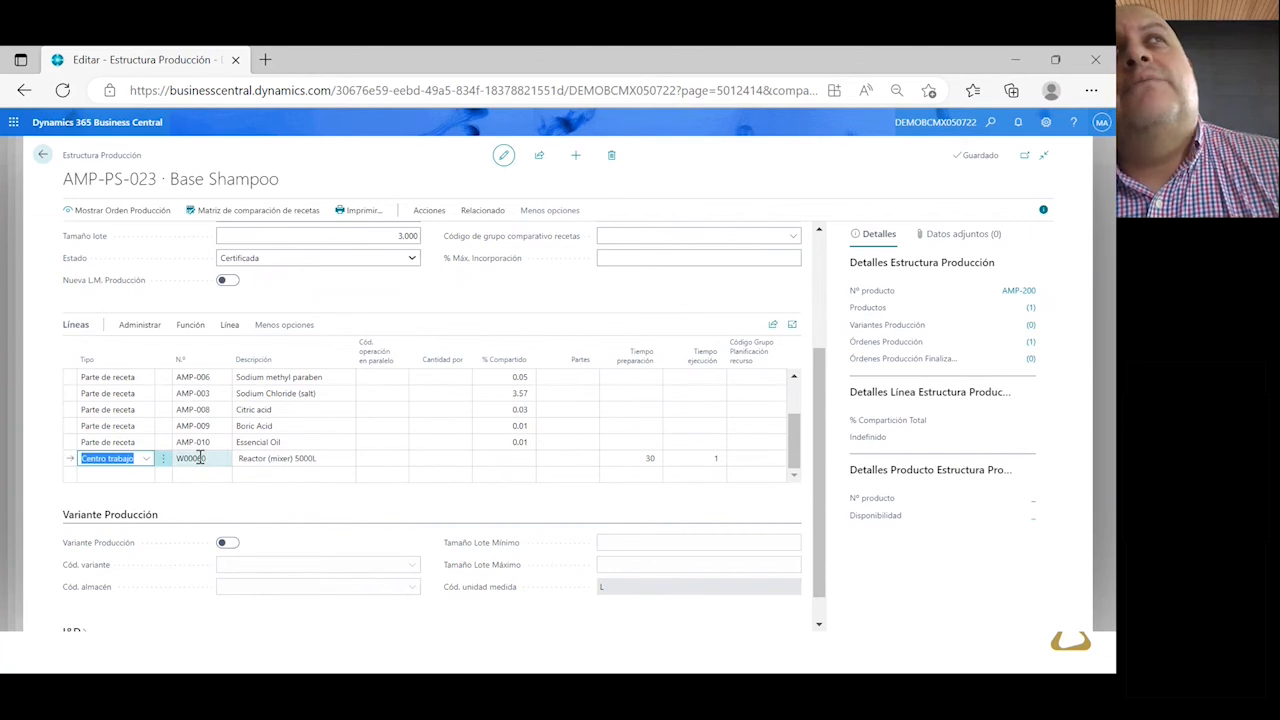
click(200, 458)
click(224, 459)
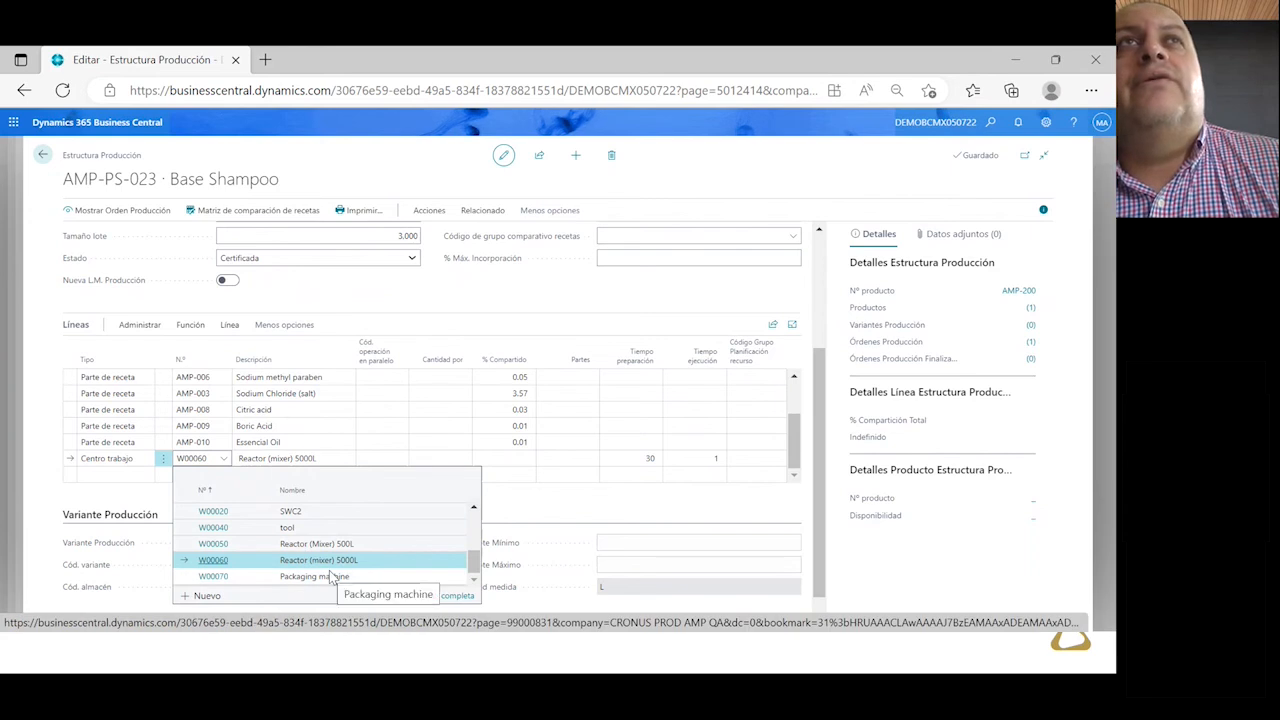
scroll(329, 568, up, 3)
scroll(330, 576, up, 1)
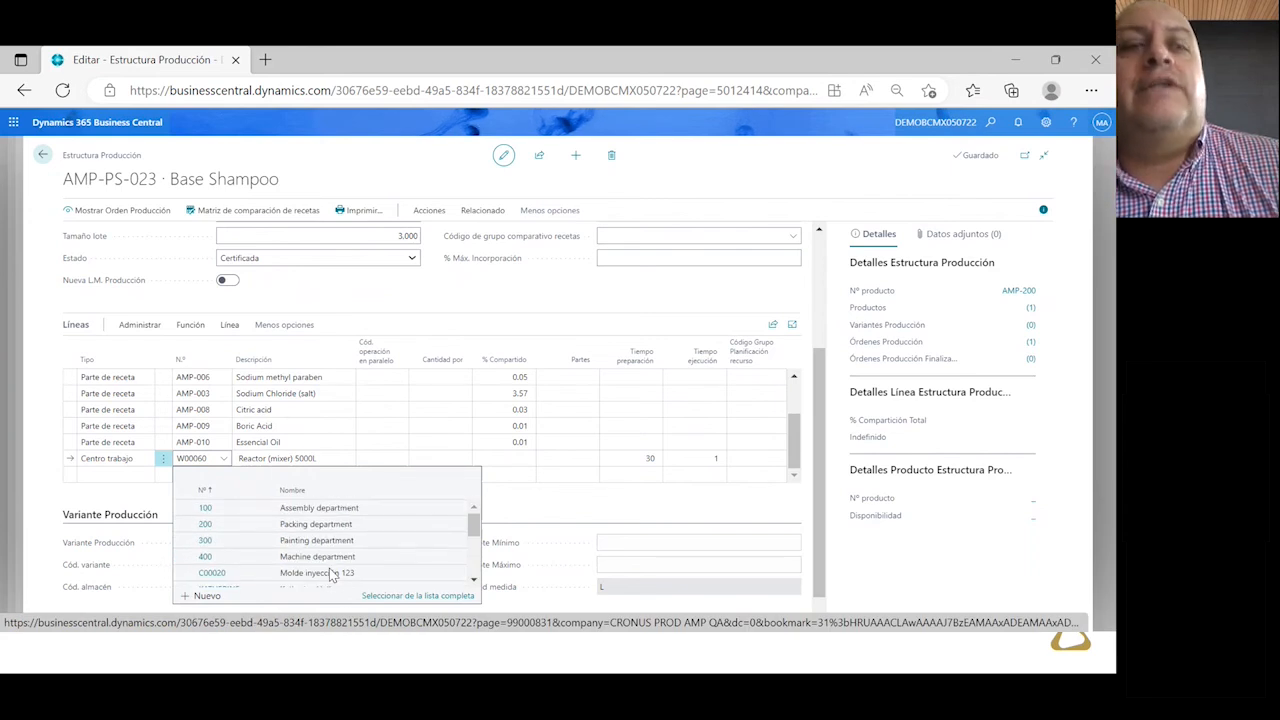
click(120, 494)
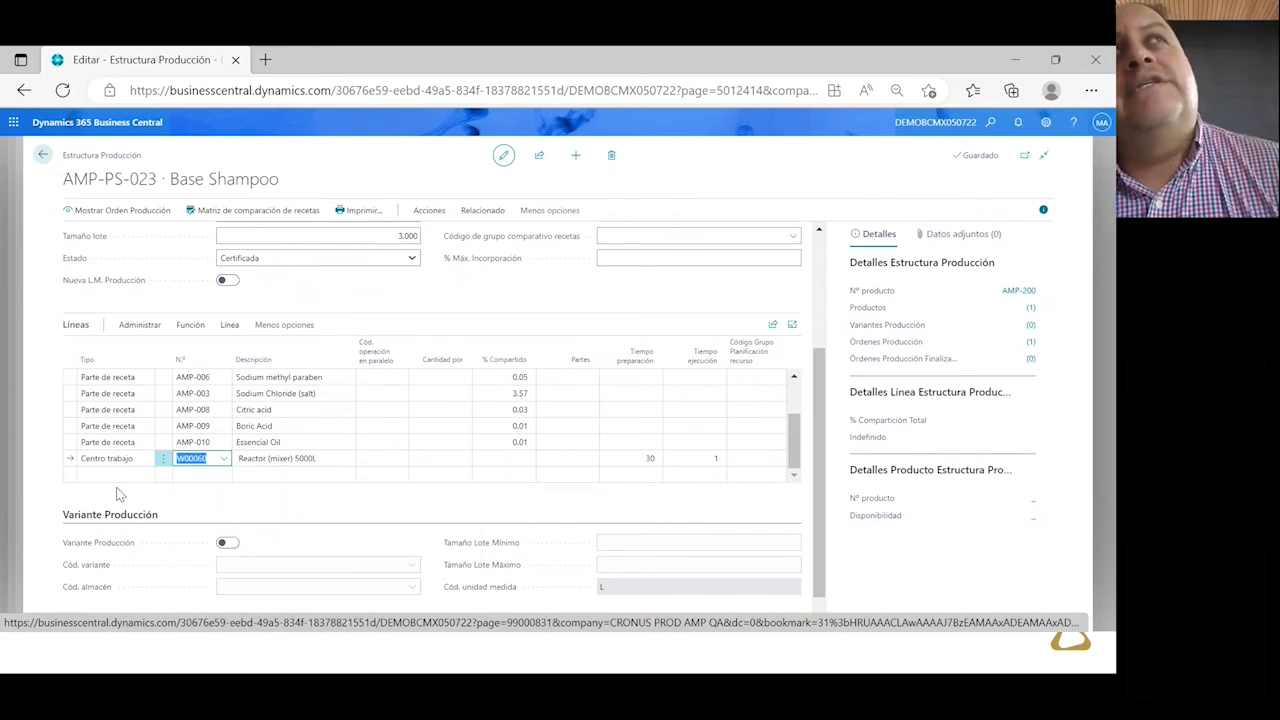
Try to add a Herramienta line below the Reactor (mixer) 5000L line and discard the entry
click(115, 475)
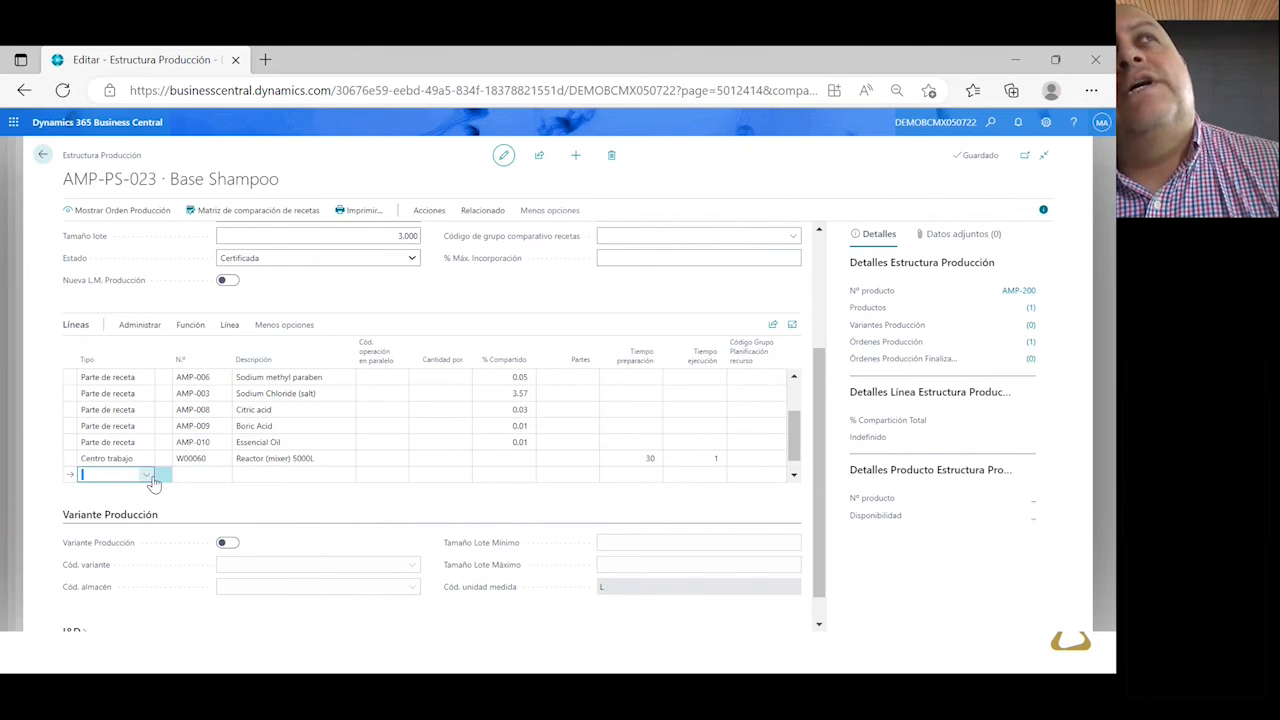
click(147, 475)
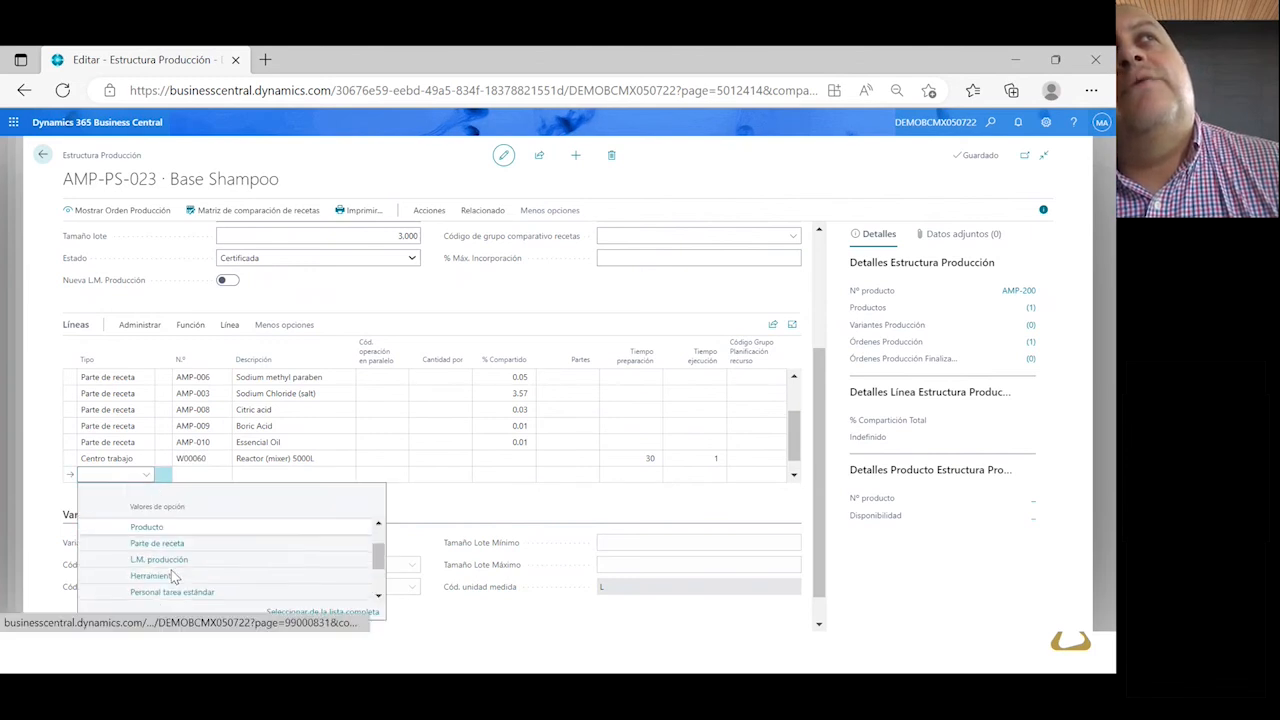
click(152, 576)
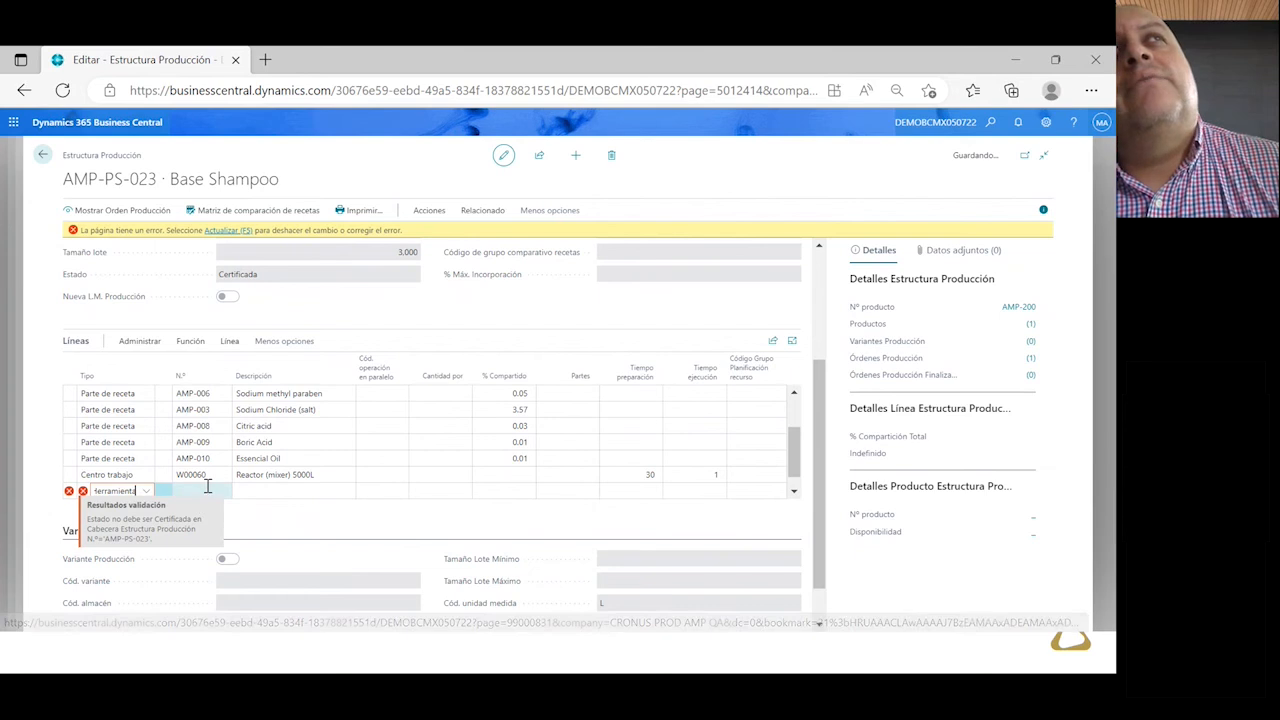
click(217, 231)
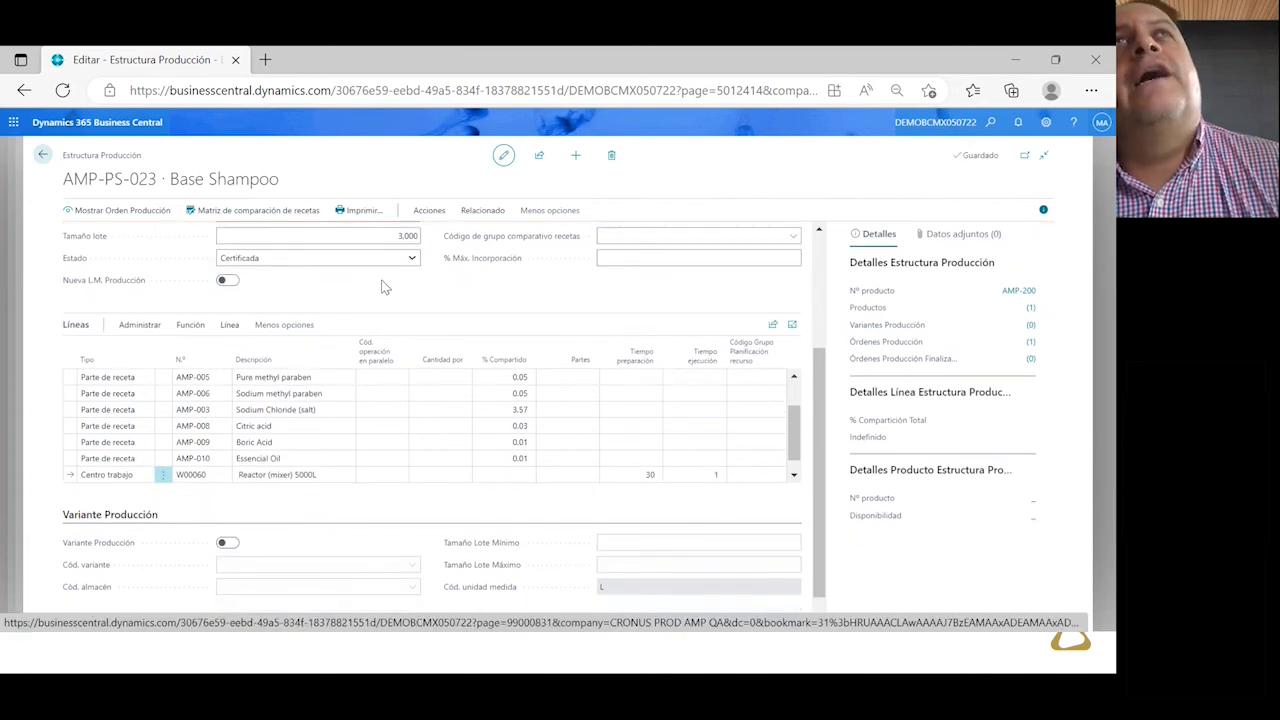
Set the AMP-PS-023 structure's Estado to En desarrollo
click(410, 259)
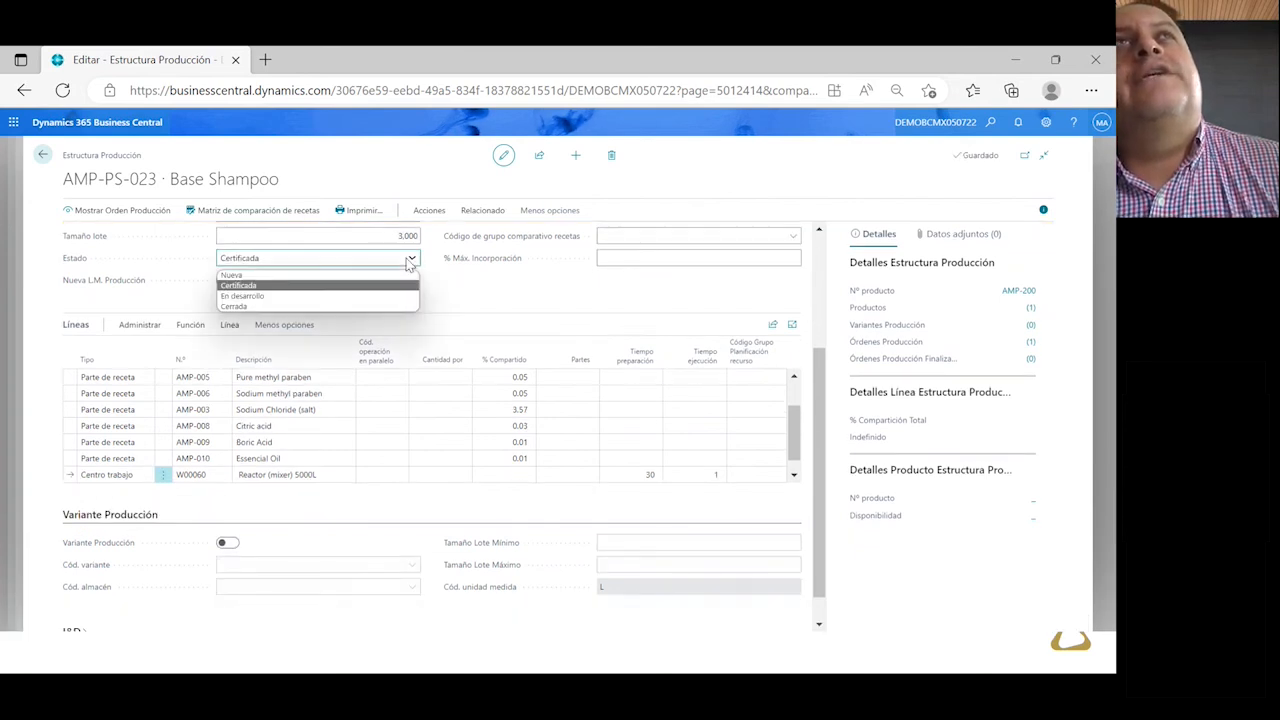
click(237, 298)
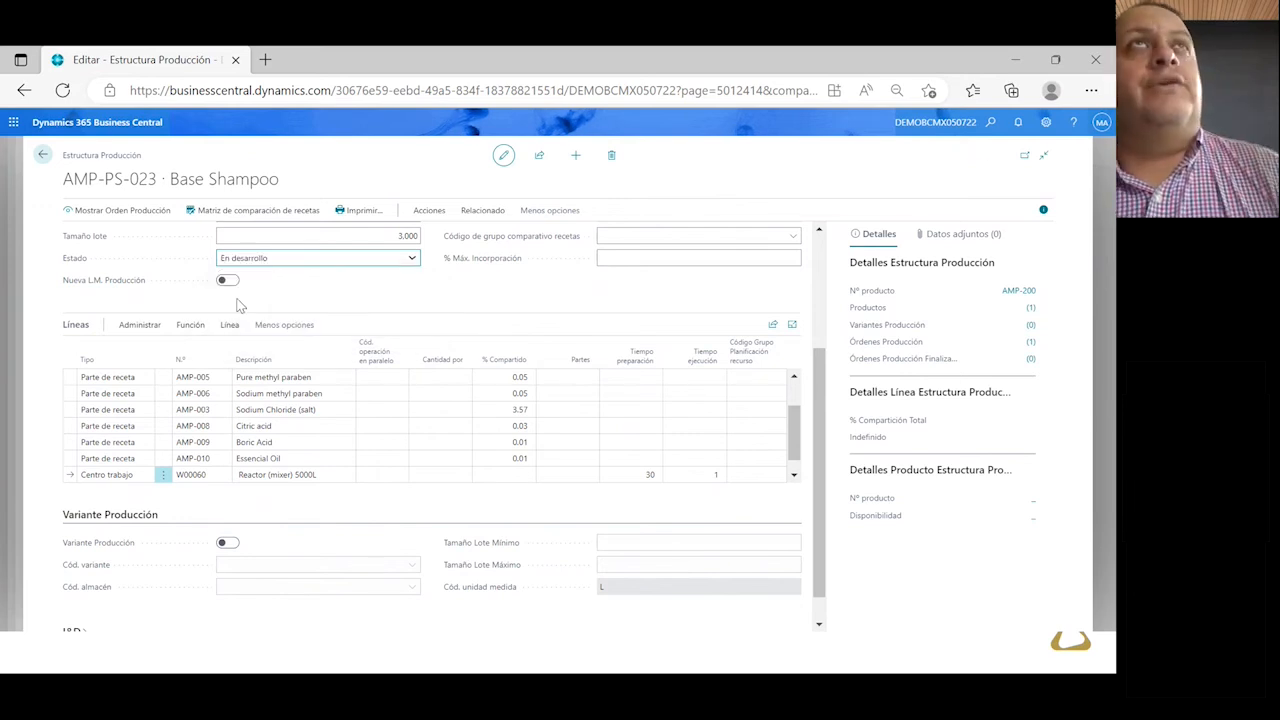
scroll(139, 491, down, 1)
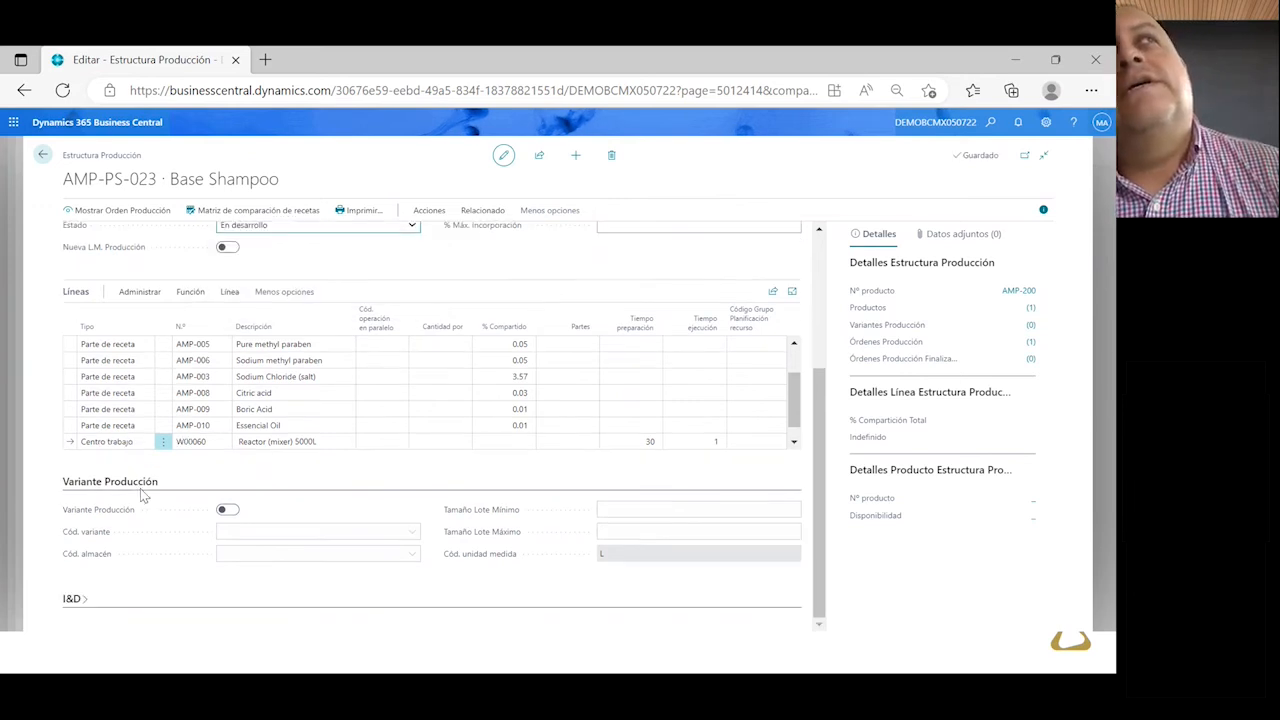
Add a Herramienta line with tool C00030 (Molde Inyección) below the Reactor (mixer) 5000L line
click(139, 447)
click(143, 443)
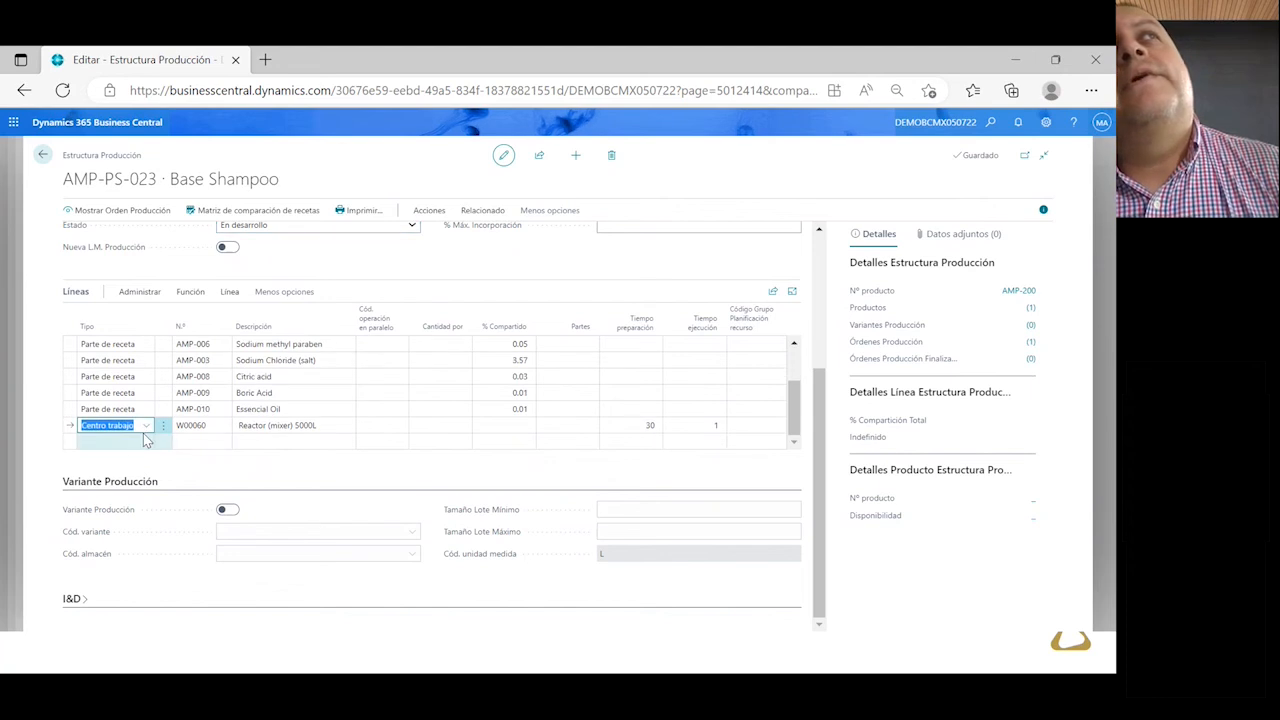
click(150, 442)
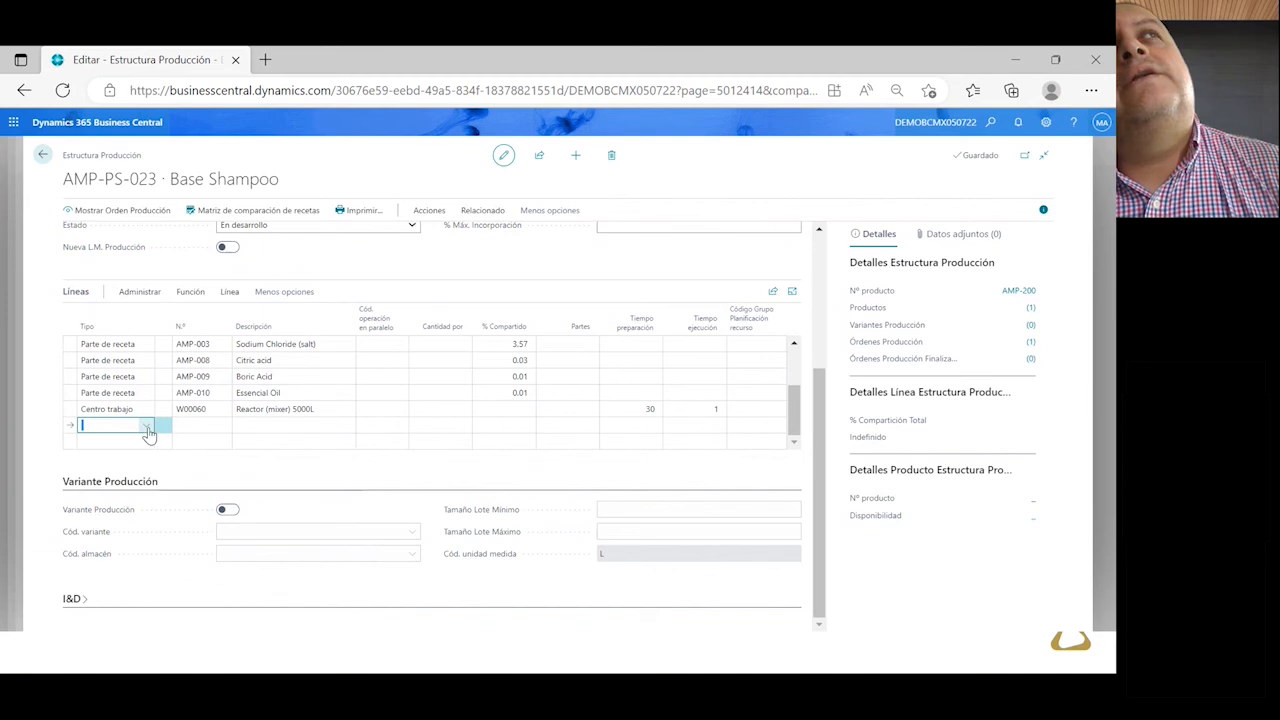
click(148, 430)
scroll(185, 528, down, 2)
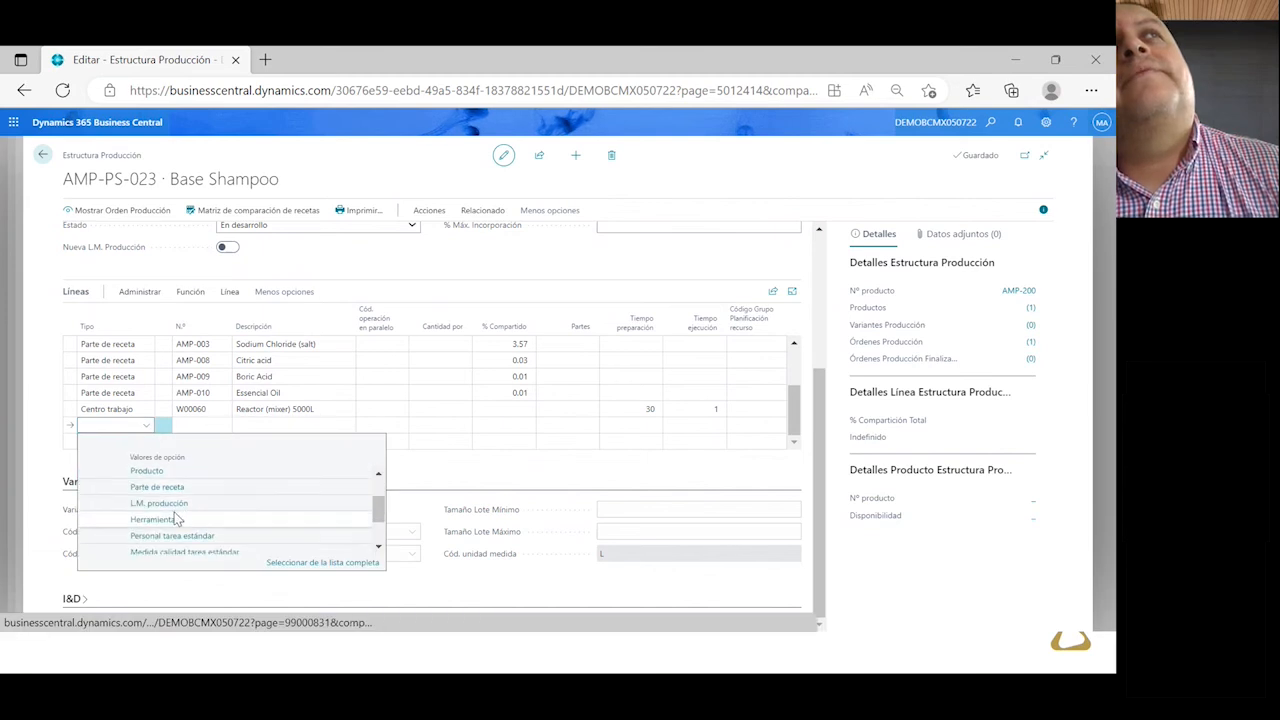
click(162, 520)
click(190, 430)
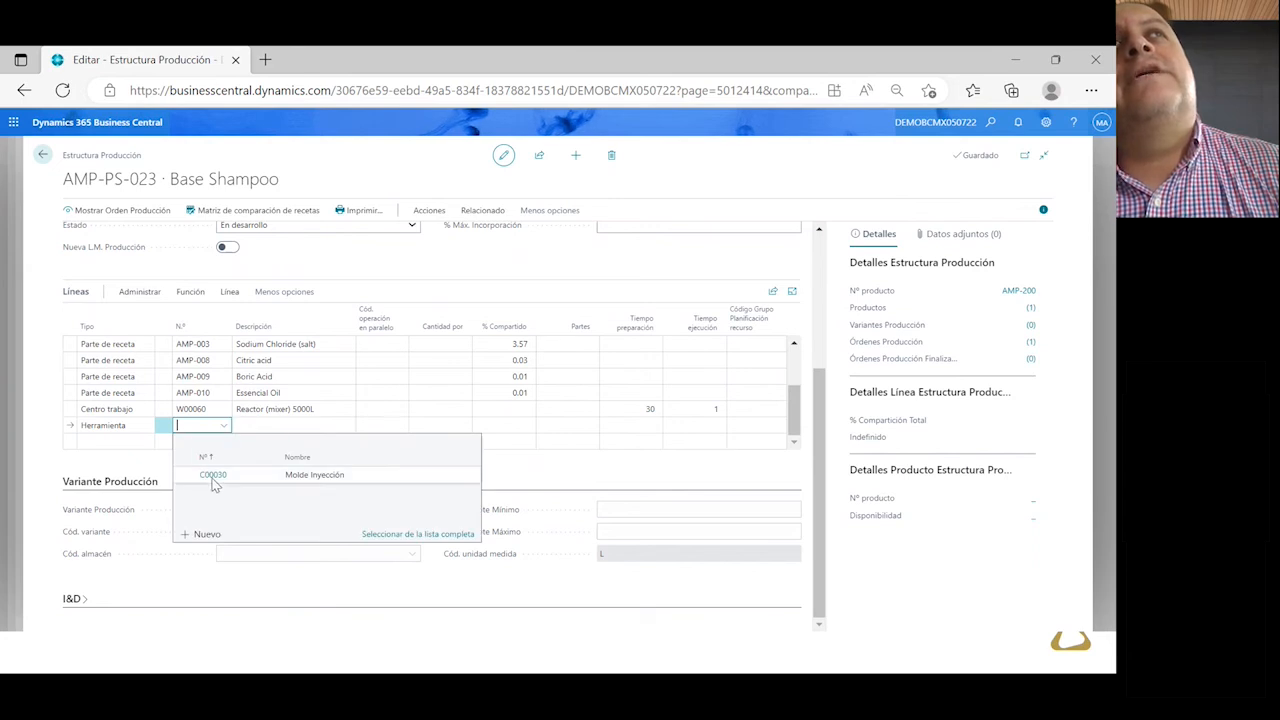
click(213, 474)
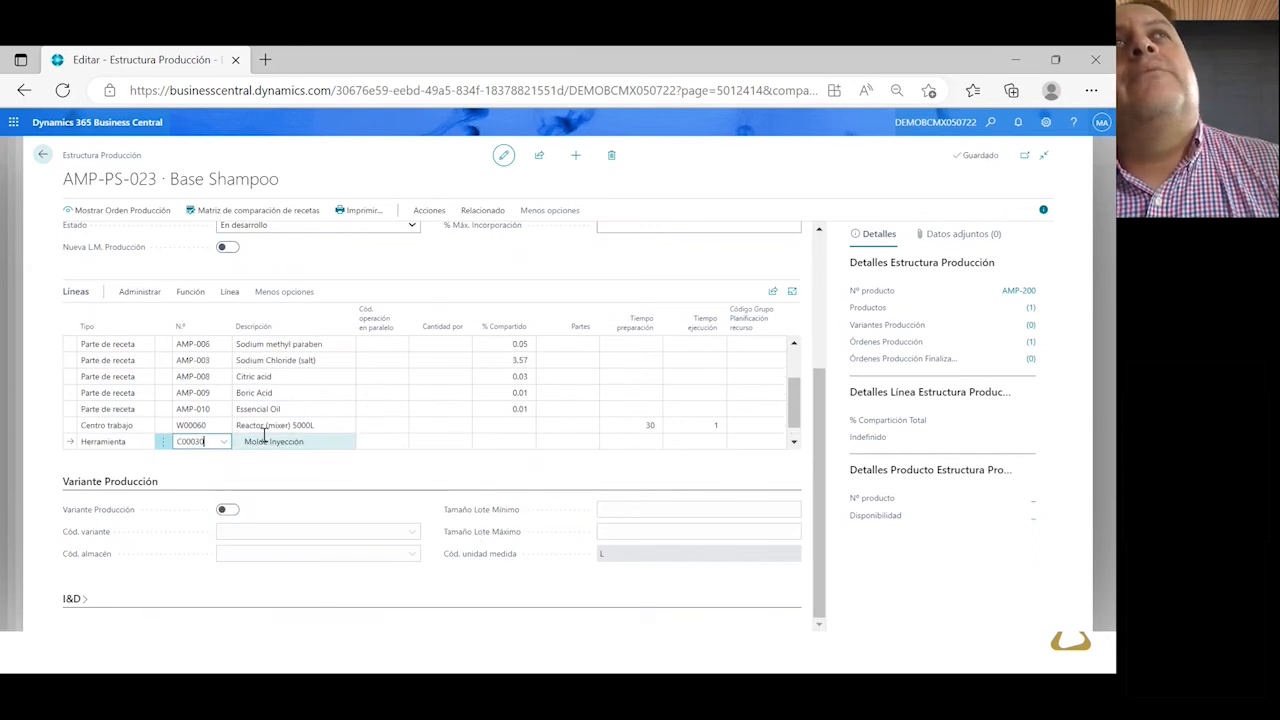
Add an Insertar line with insert C00040 (Inserto molde 123) below the Molde Inyección line
click(152, 426)
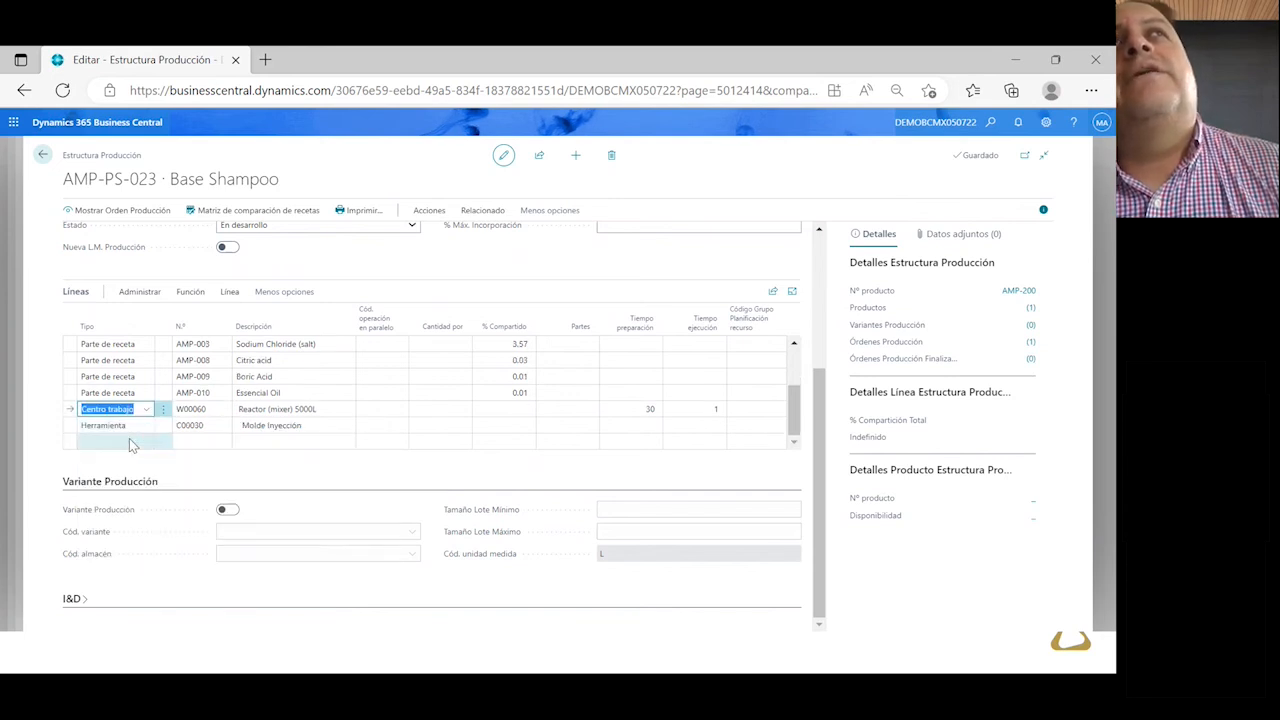
click(130, 441)
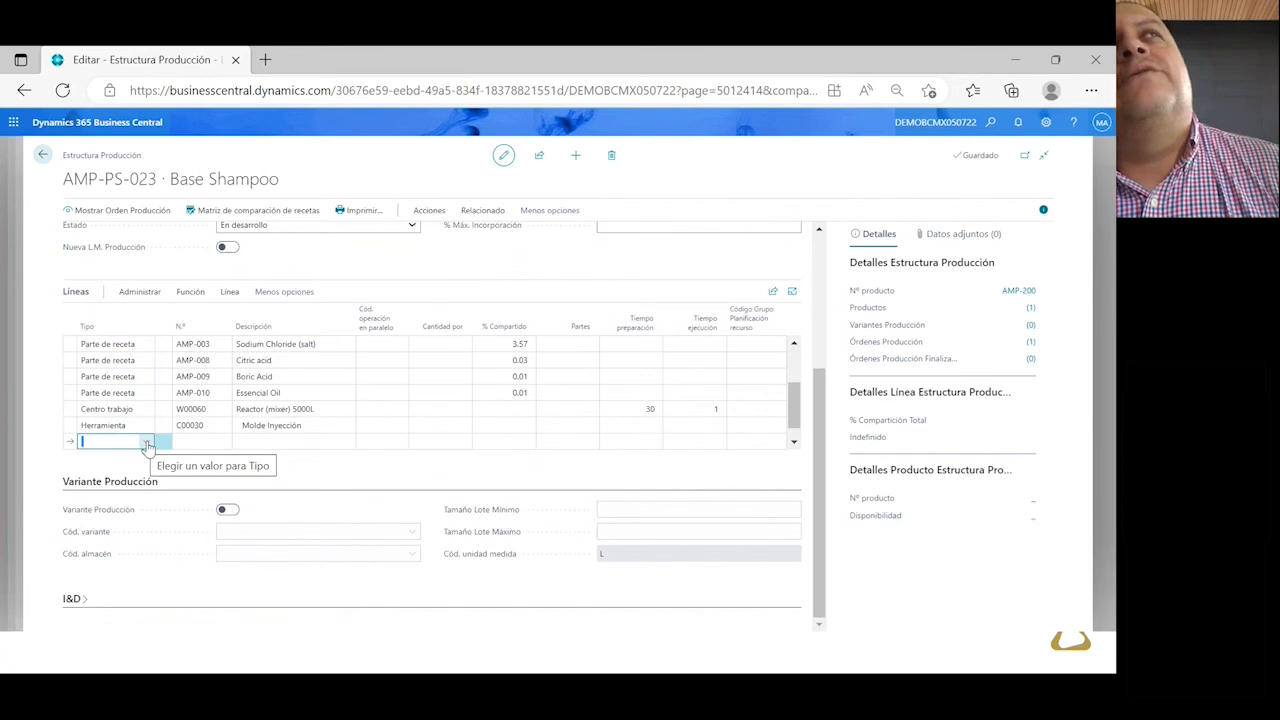
click(146, 443)
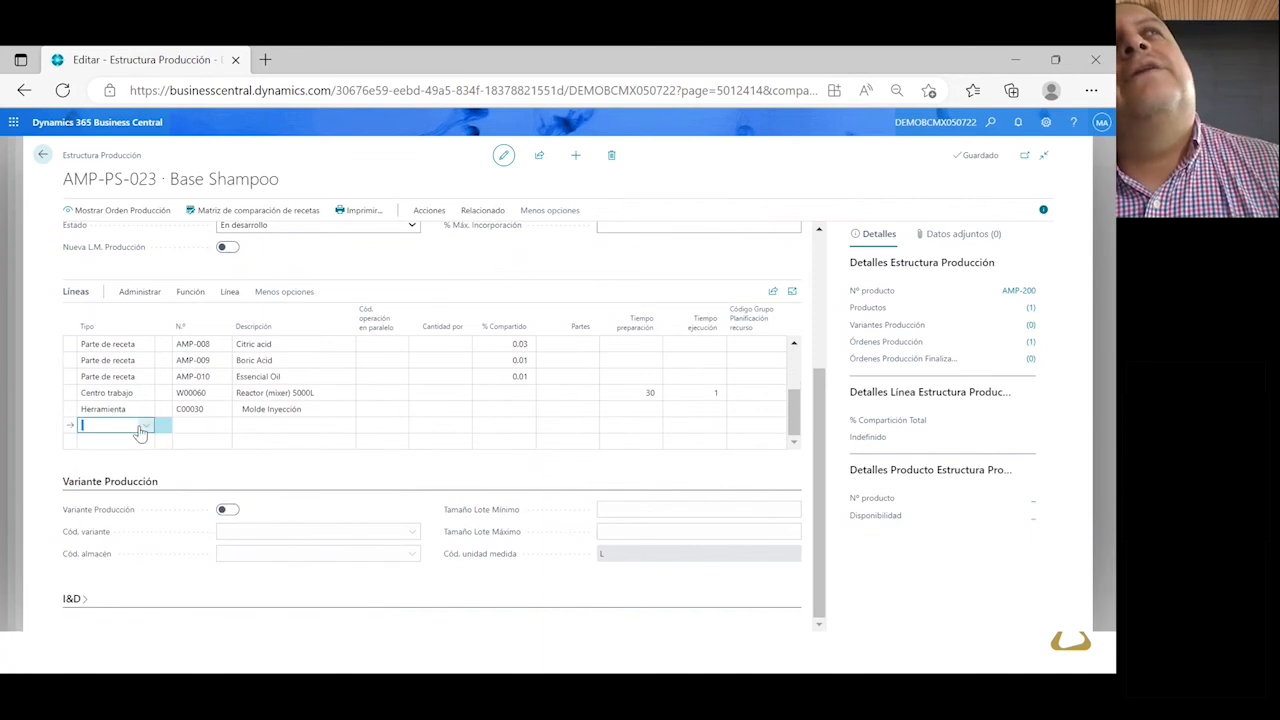
click(145, 429)
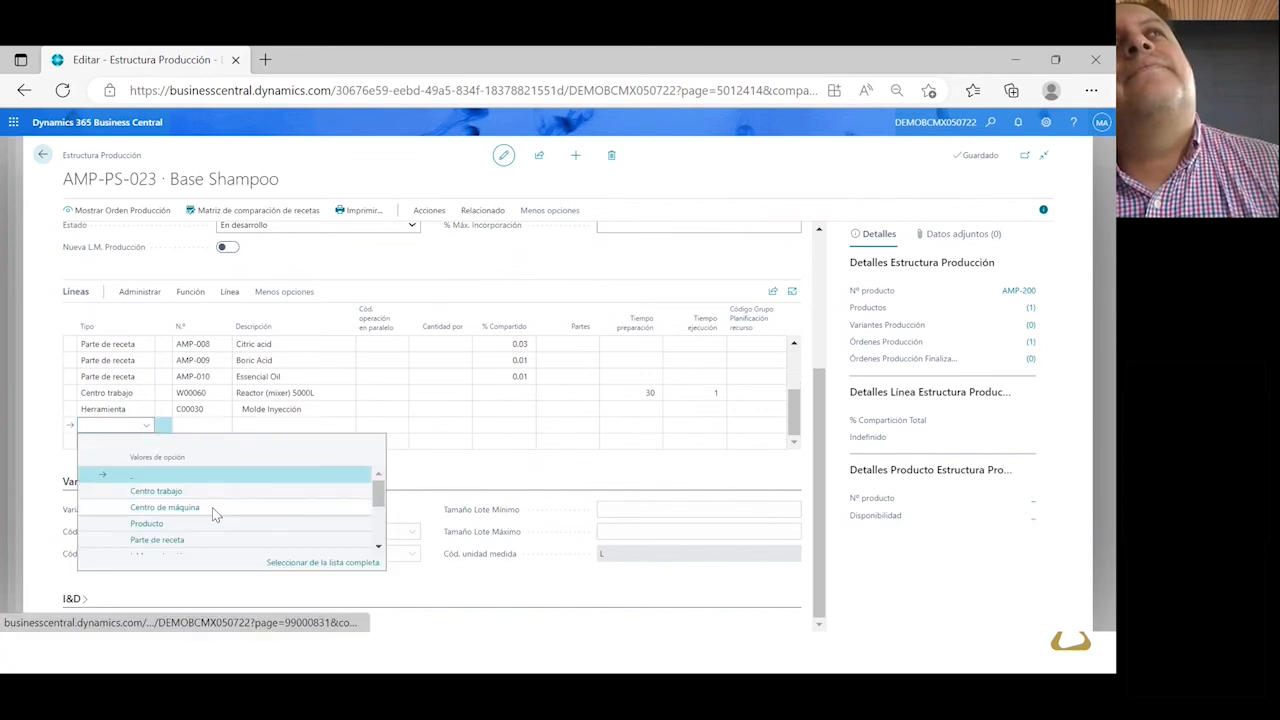
scroll(207, 503, down, 3)
scroll(207, 510, down, 2)
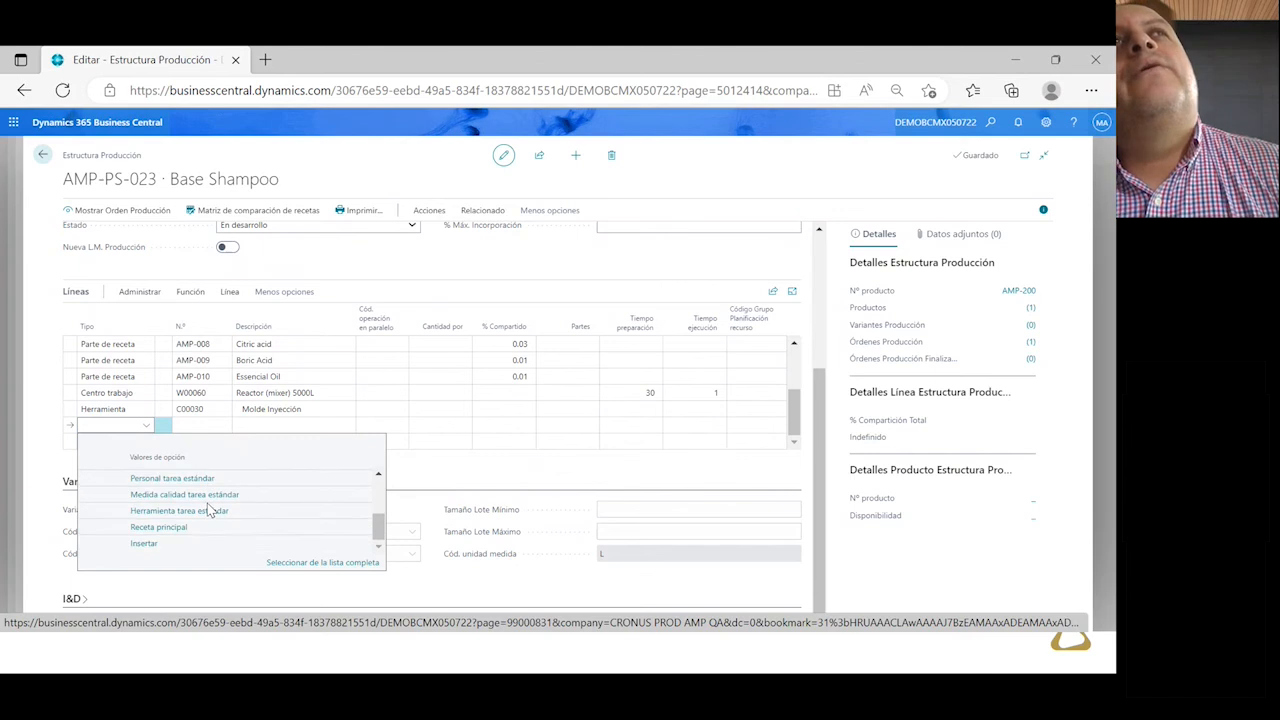
click(145, 541)
click(192, 425)
click(224, 426)
click(227, 427)
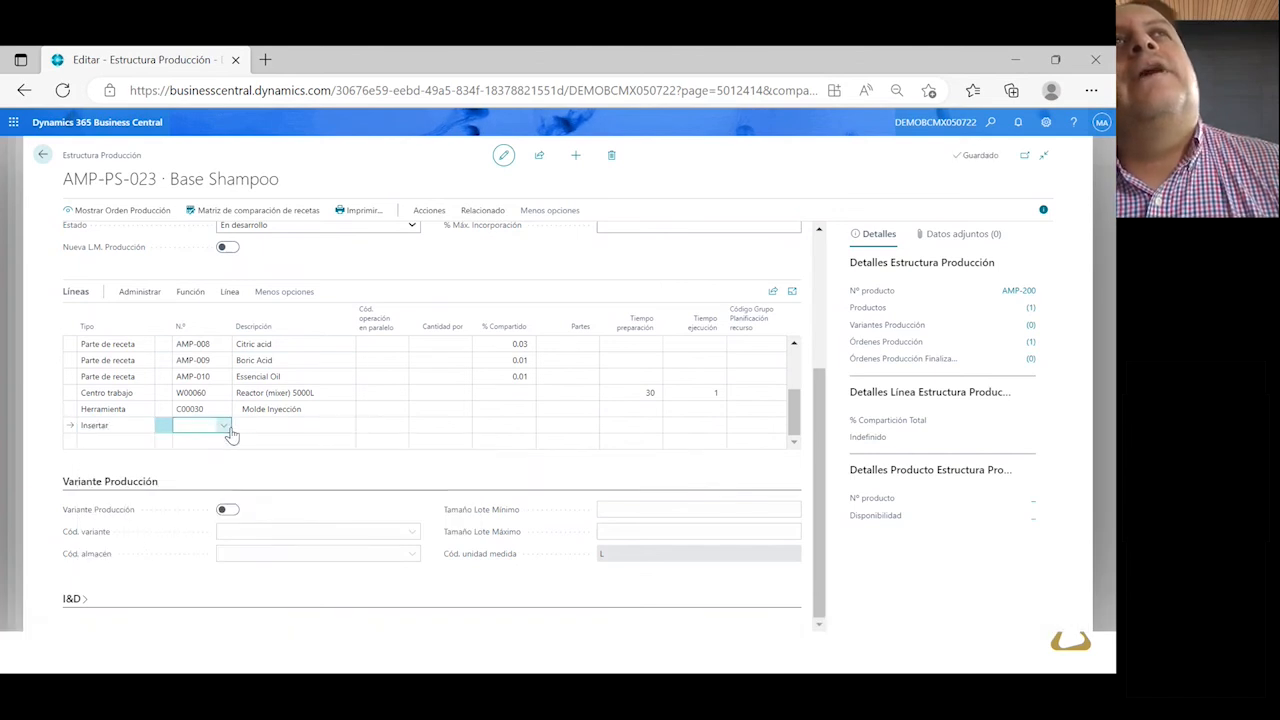
click(227, 427)
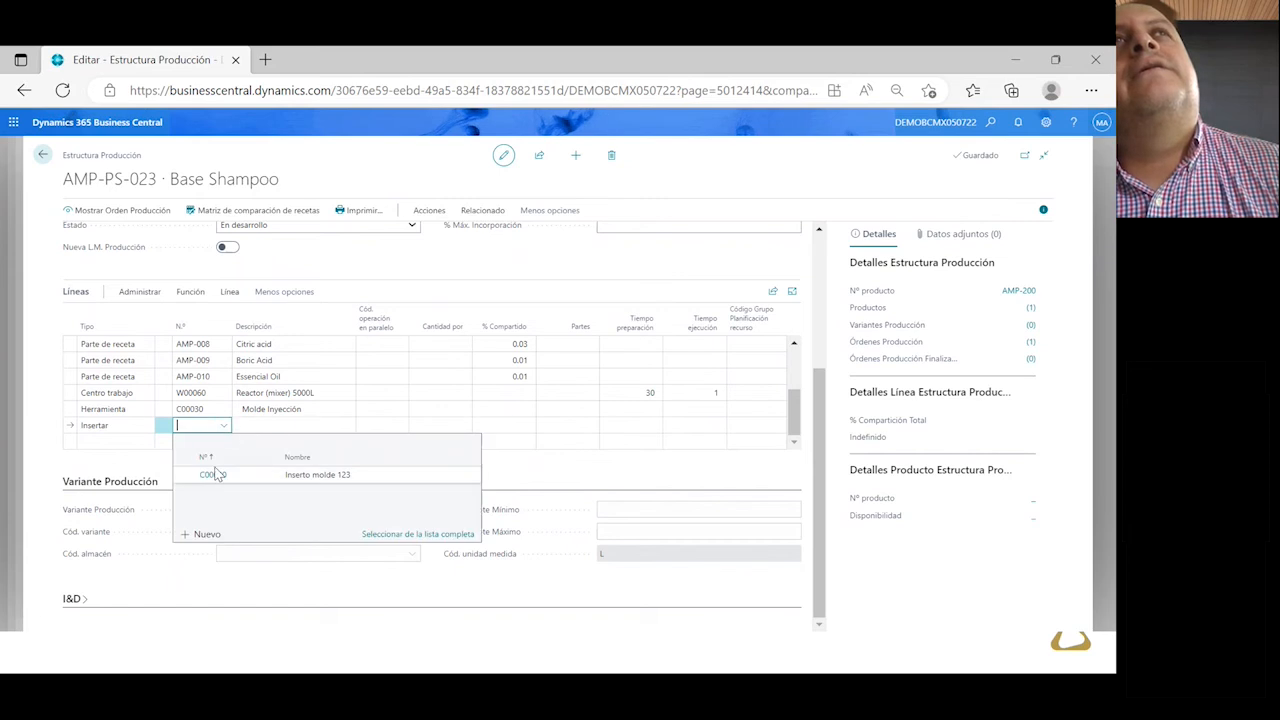
click(214, 473)
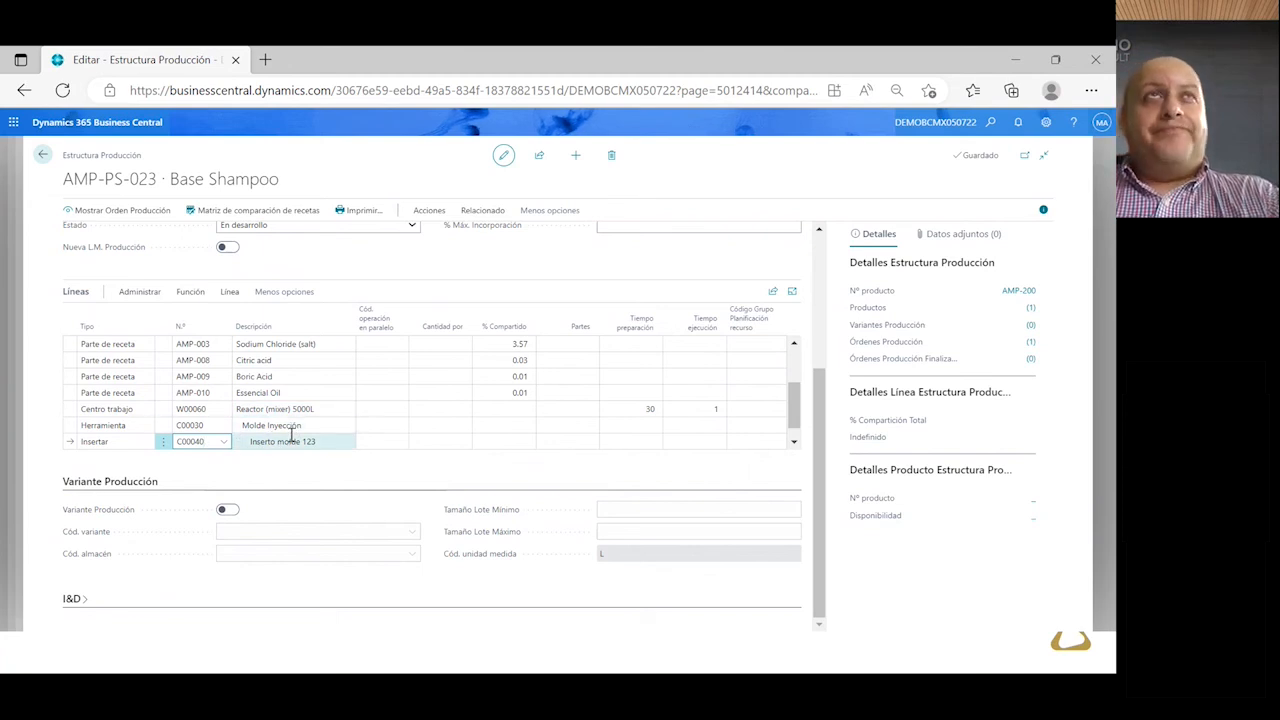
Open the row options of the Molde Inyección line
click(291, 437)
click(293, 428)
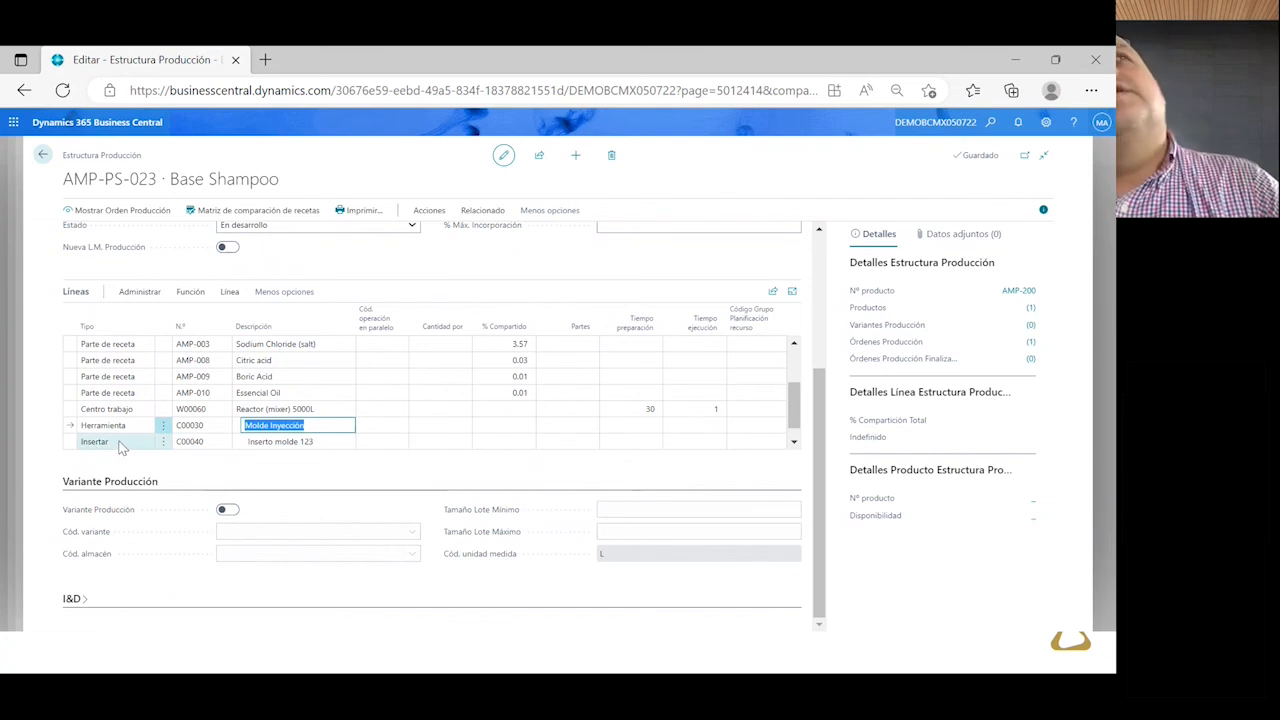
click(163, 430)
click(163, 430)
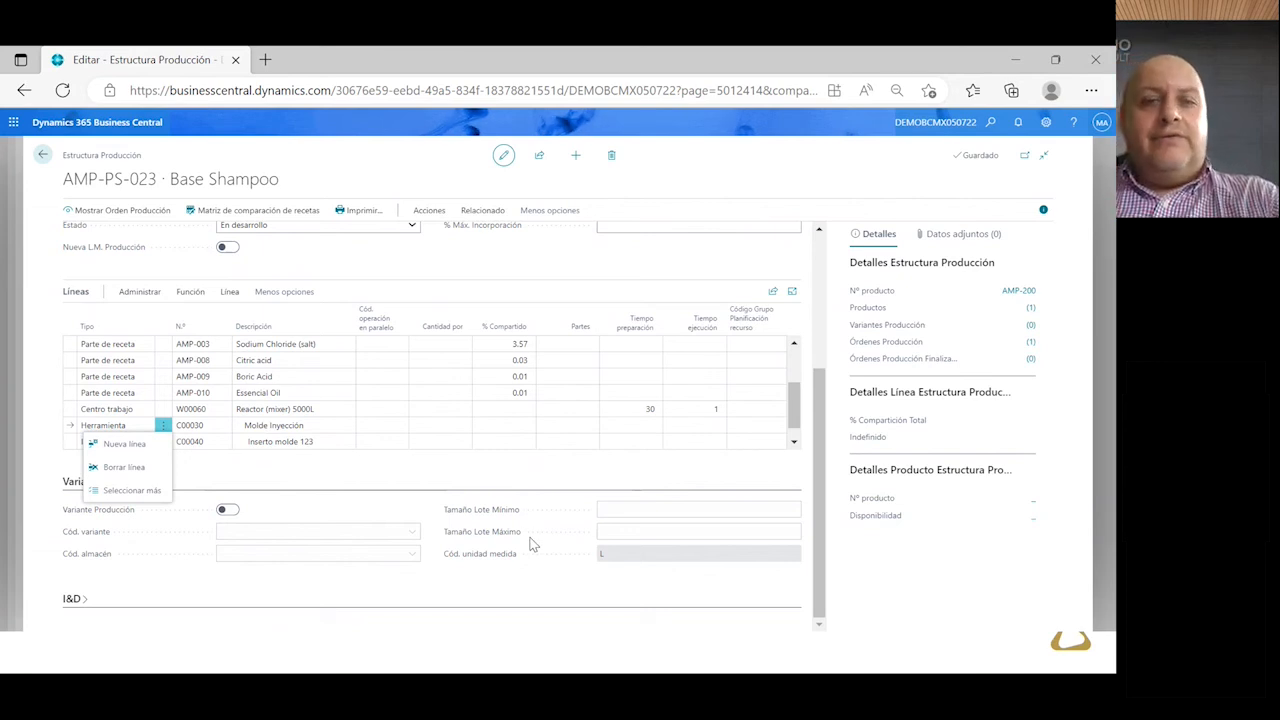
Switch to the presentation to view the Gestión de herramientas slide on work-centre production rates, then return to Business Central
click(1016, 60)
click(750, 372)
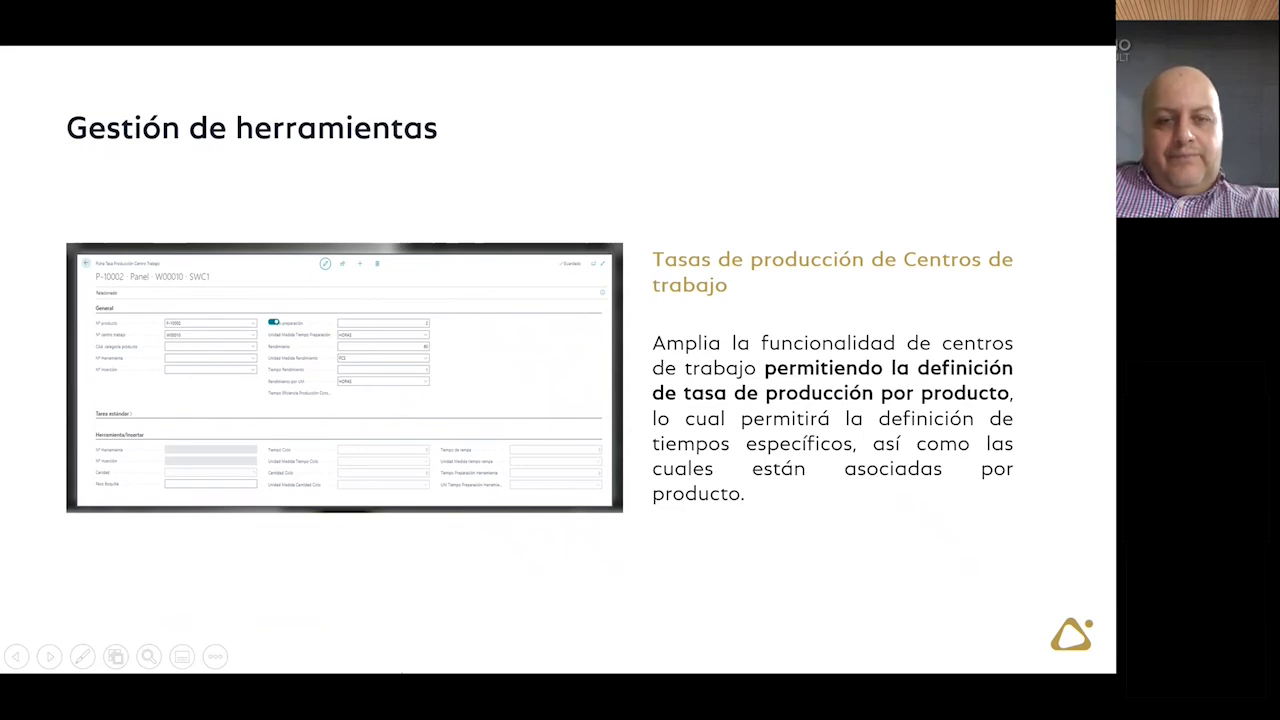
mouse_move(258, 673)
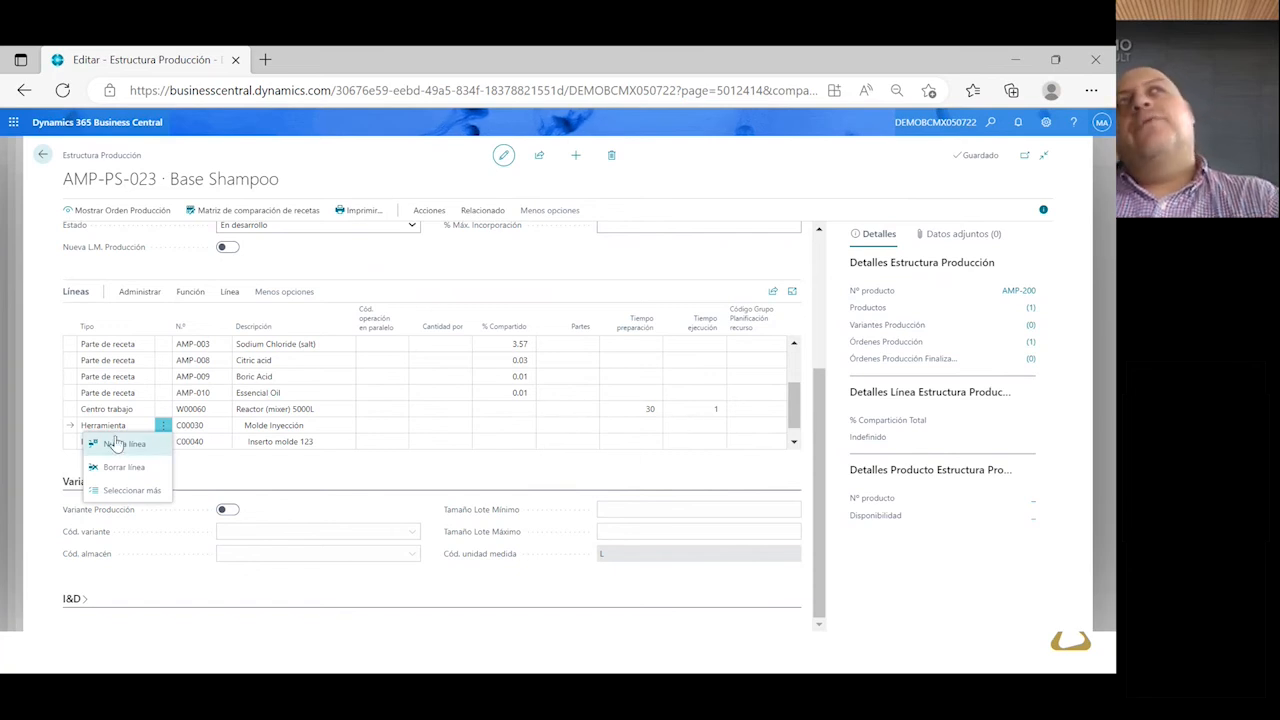
Delete the Herramienta and Insertar lines together and set the structure's Estado to Certificada
click(130, 492)
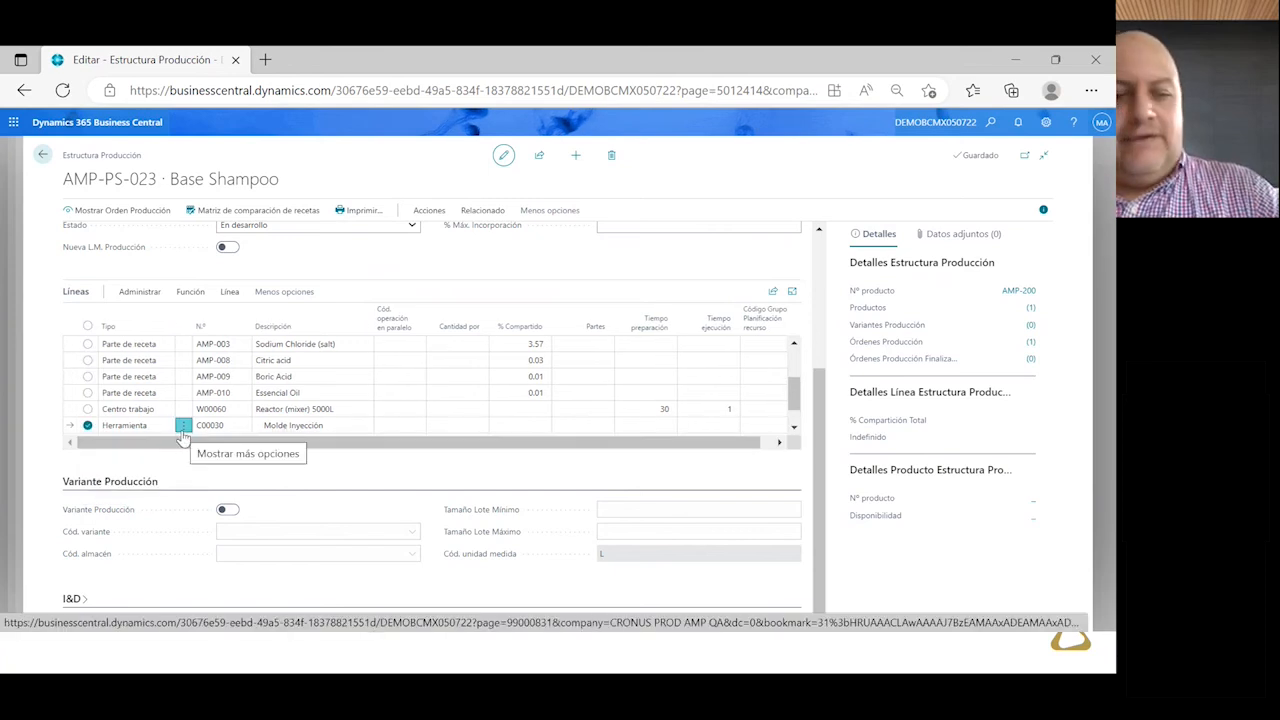
key(Down)
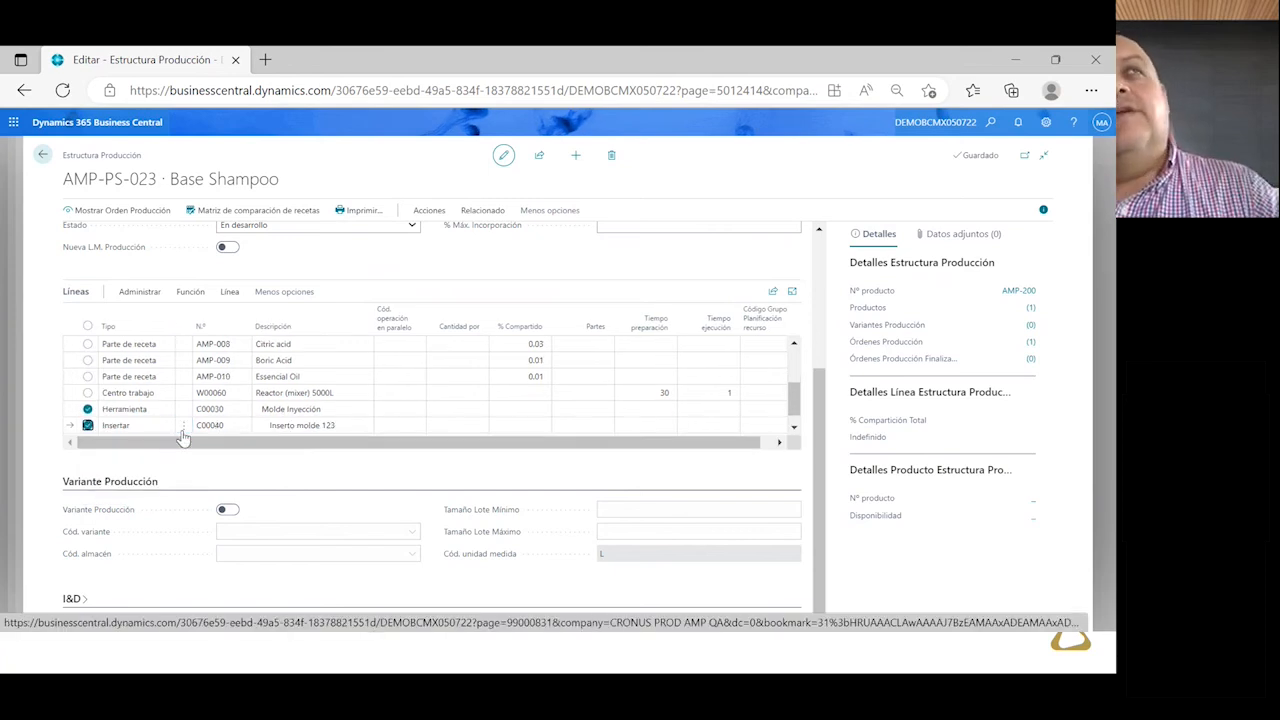
click(127, 297)
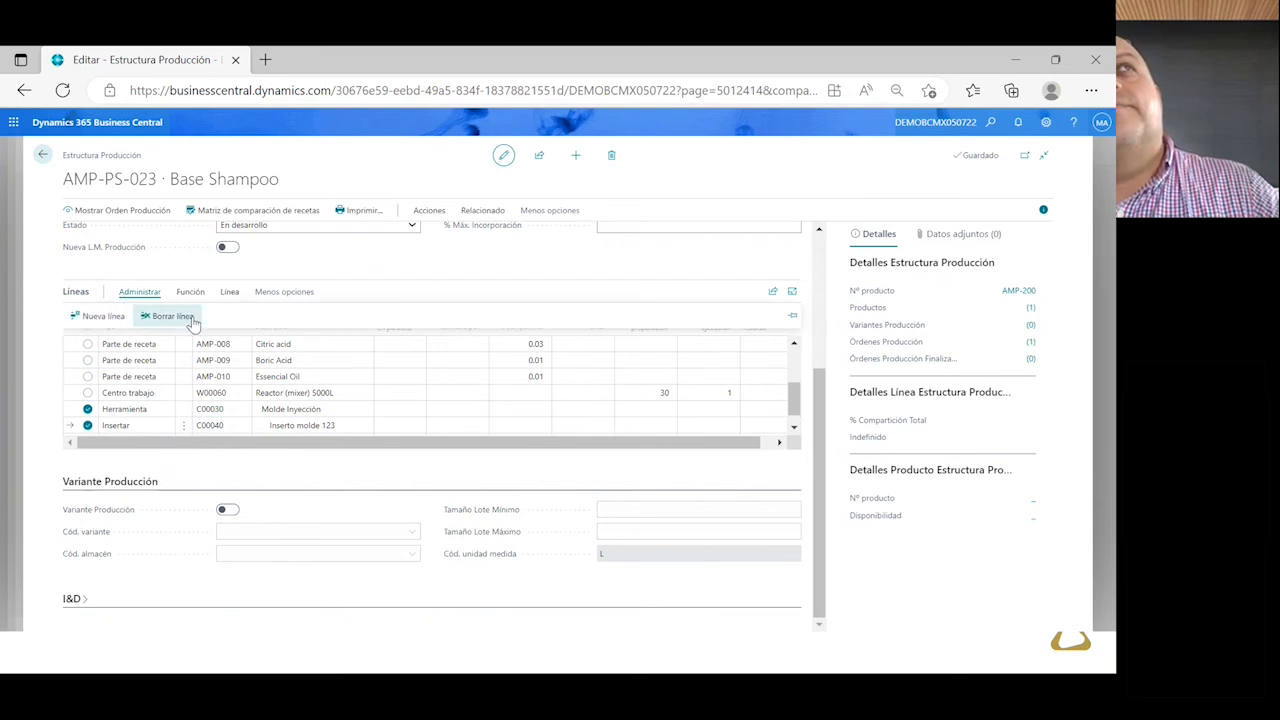
click(191, 318)
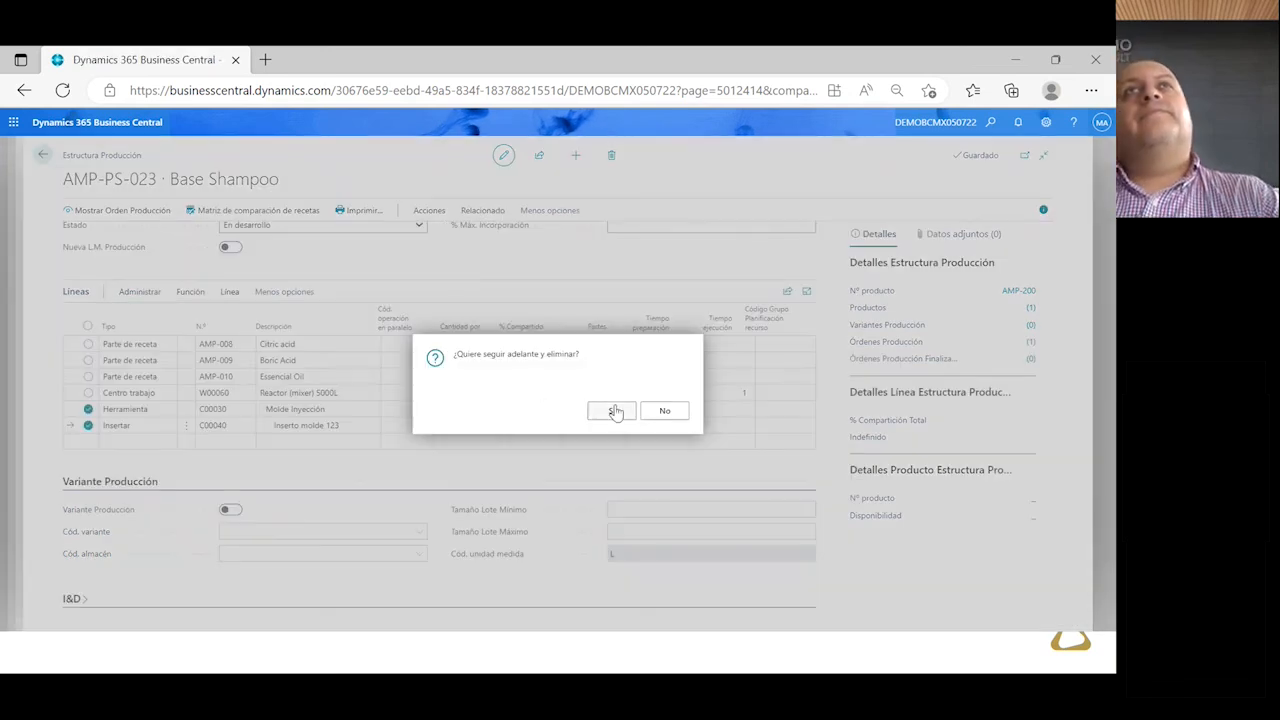
click(617, 412)
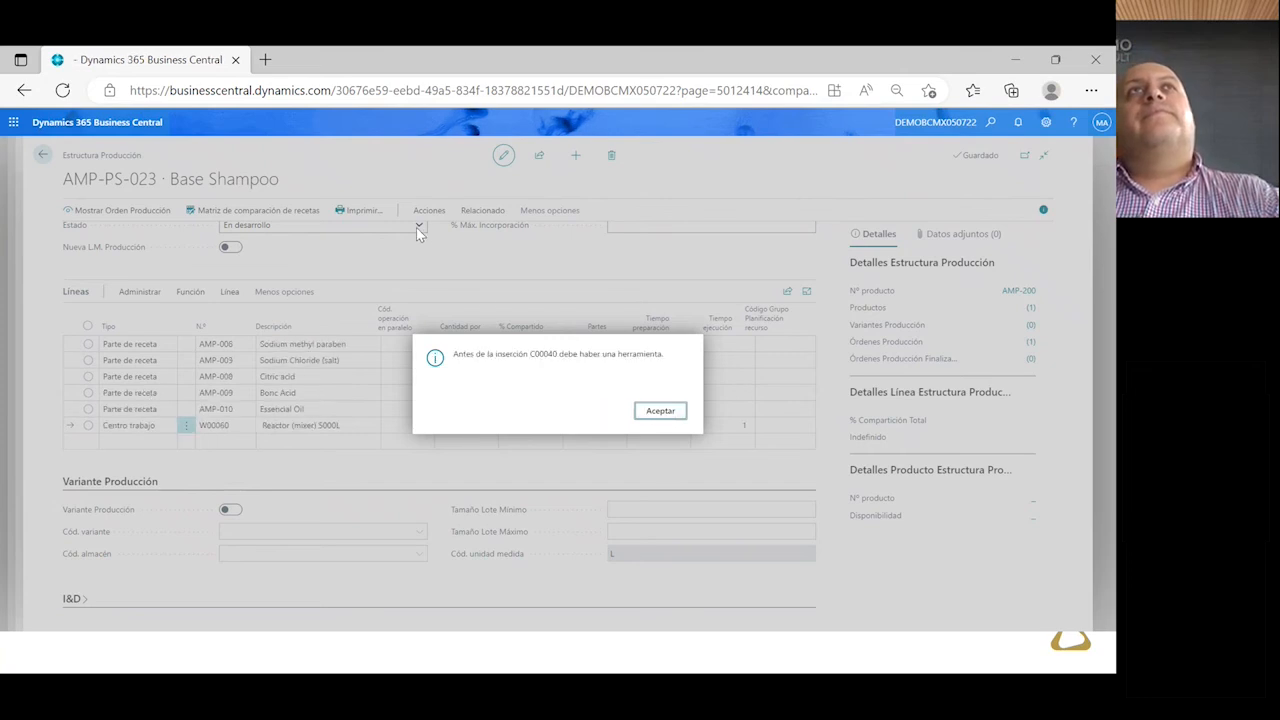
click(661, 411)
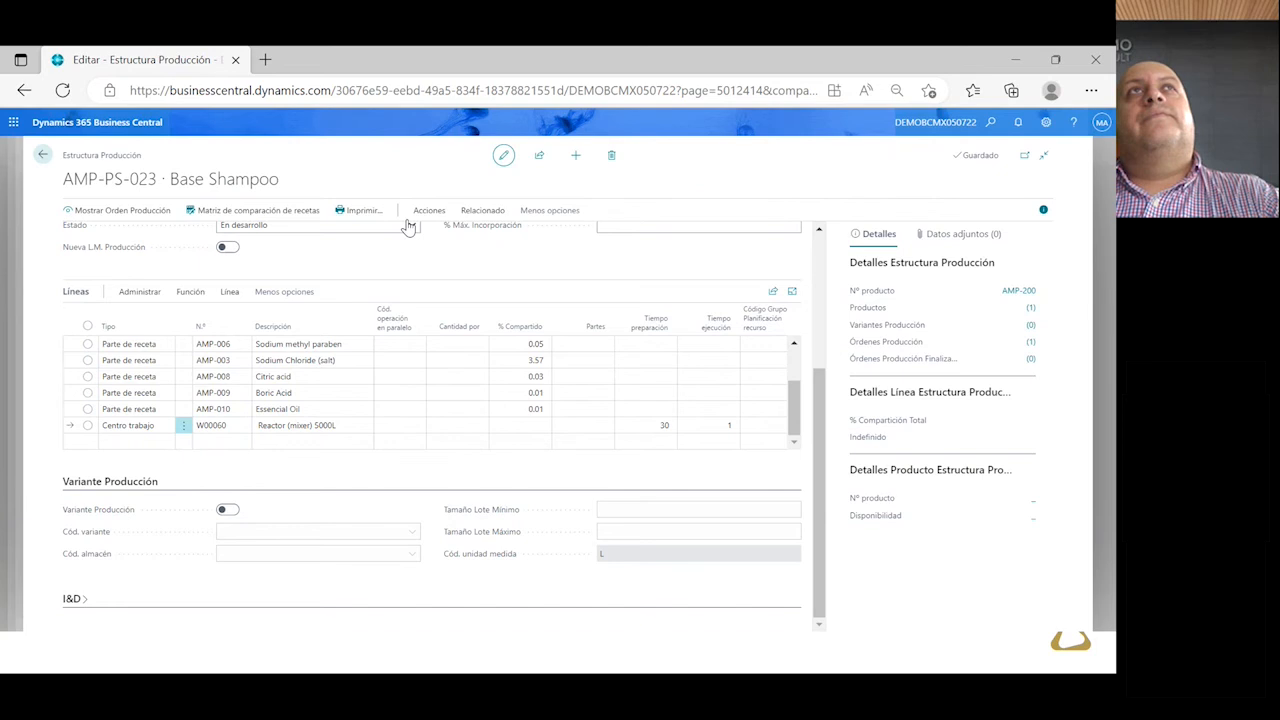
click(408, 228)
click(247, 259)
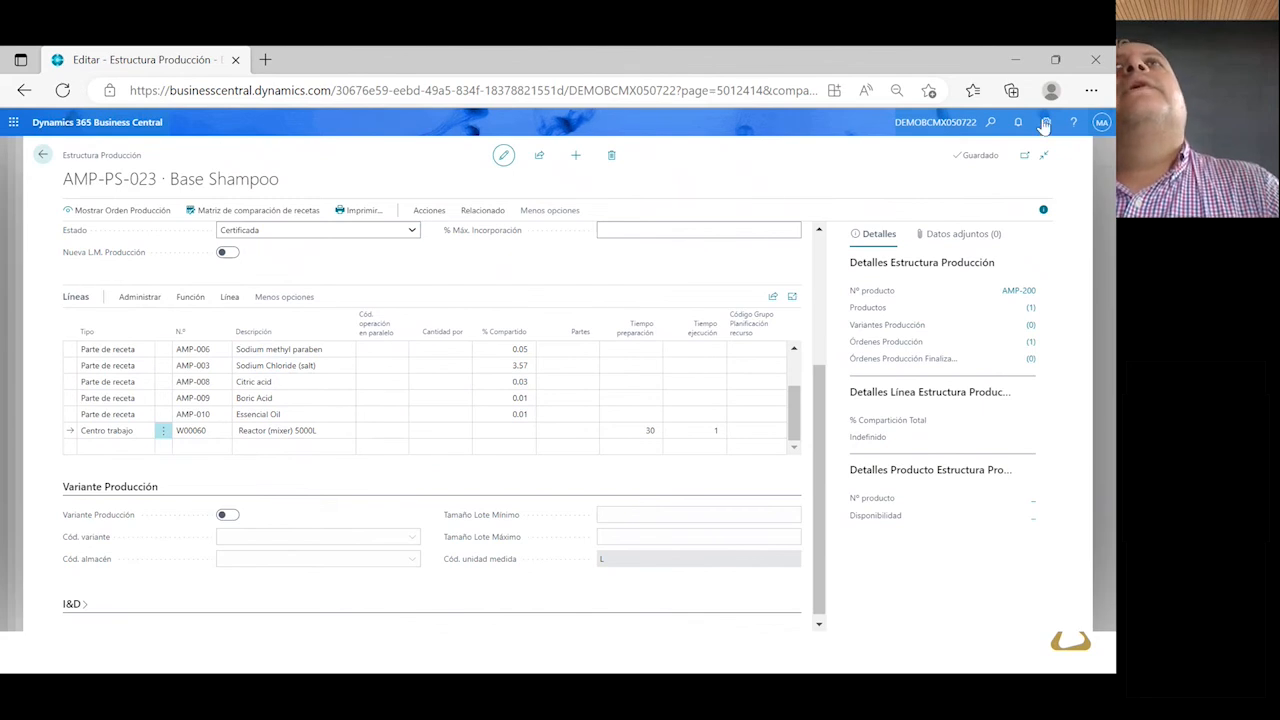
Open the work centre card of W00060, Reactor (mixer) 5000L, for editing from the full work centre list
click(207, 433)
click(226, 432)
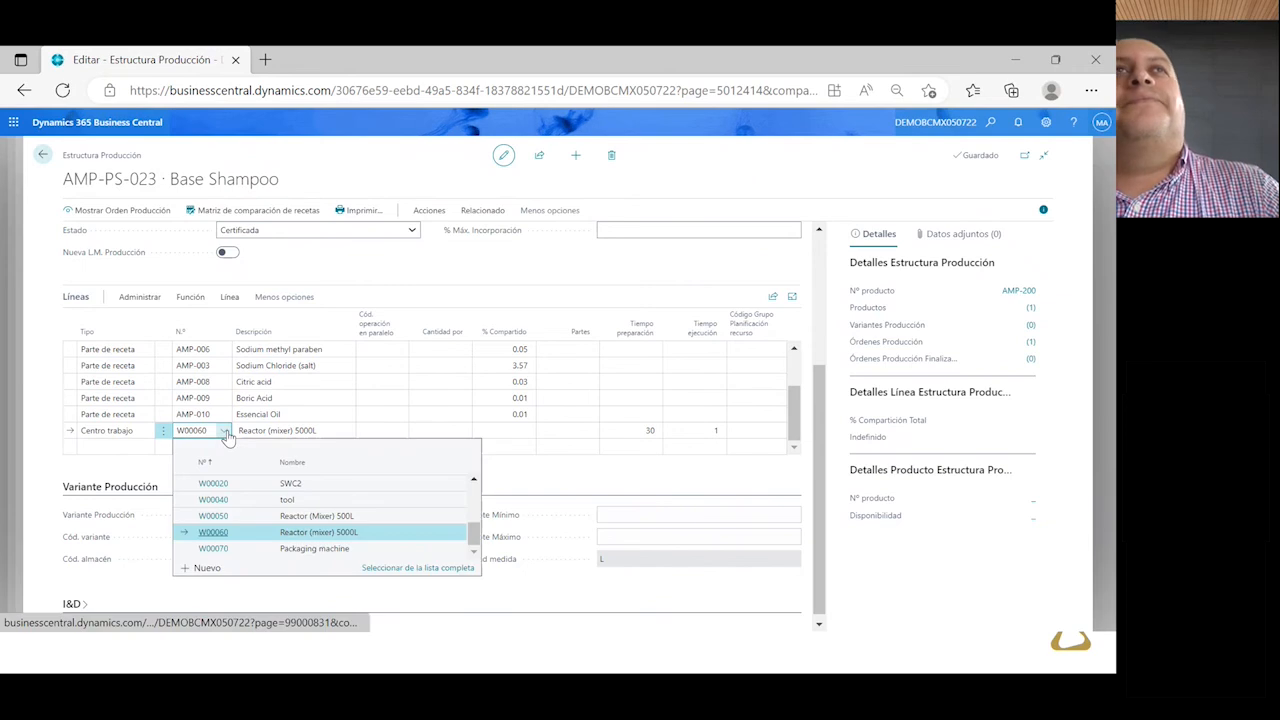
click(382, 567)
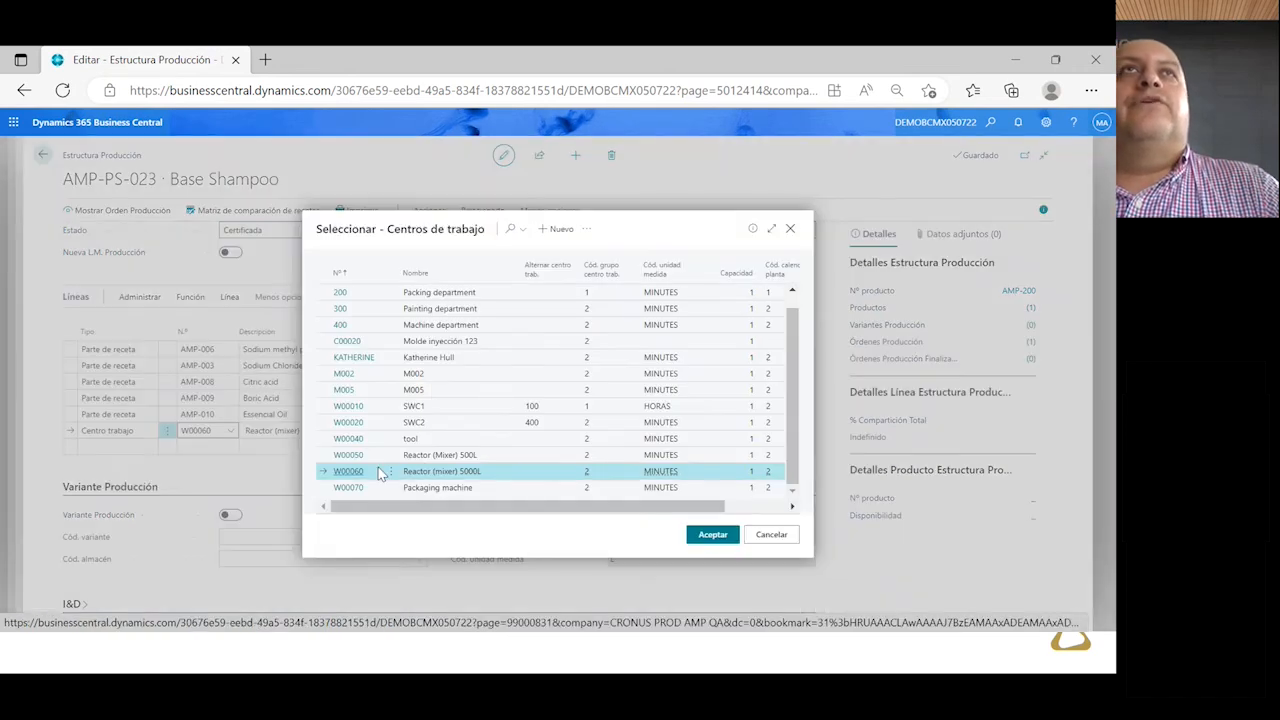
click(390, 471)
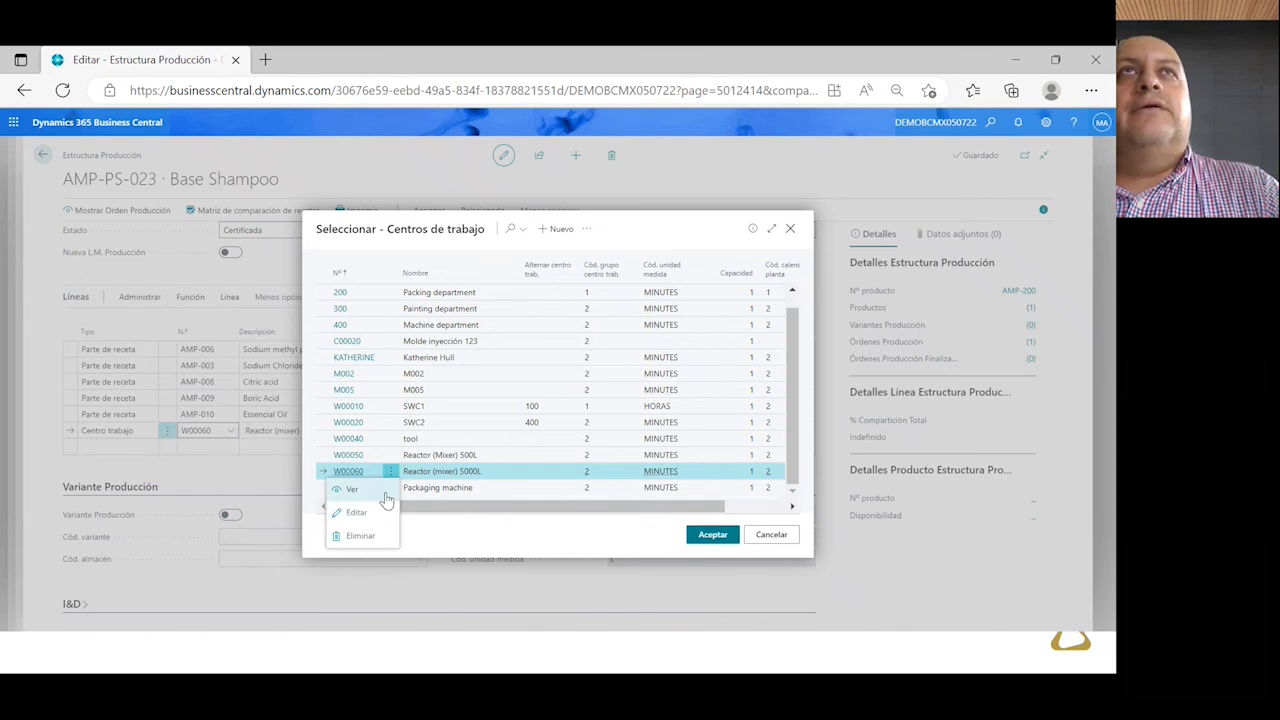
click(357, 513)
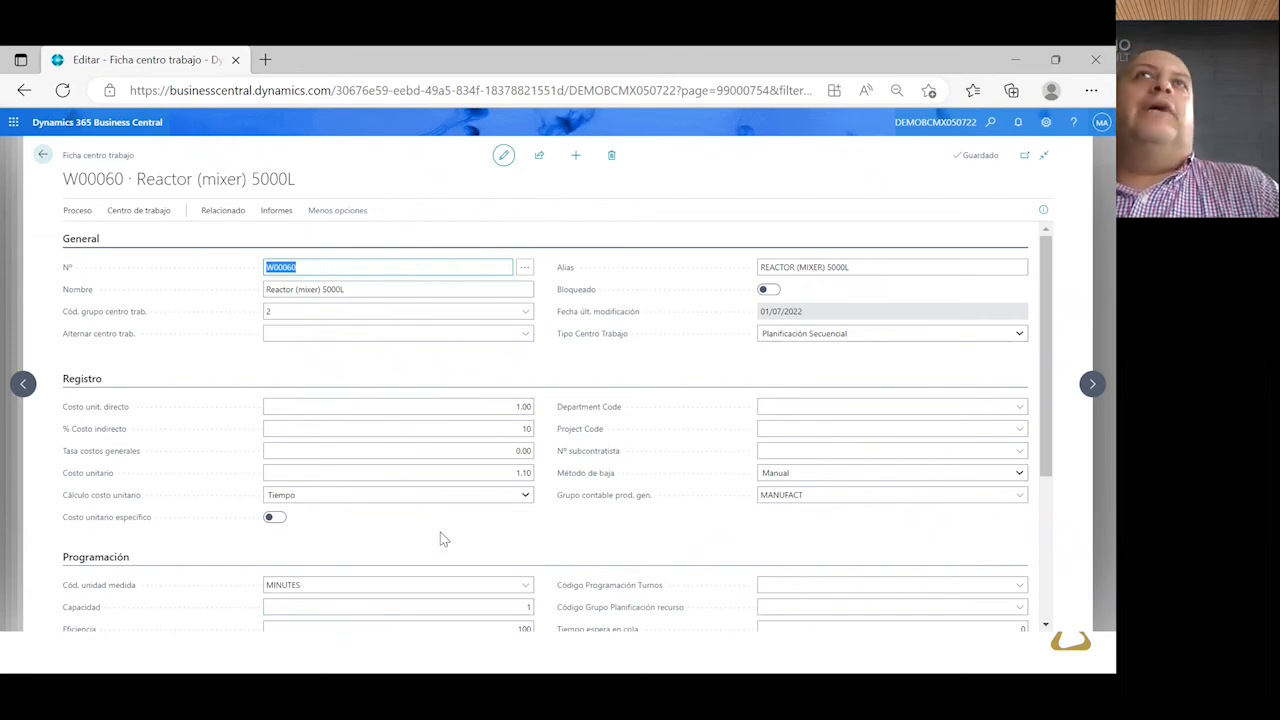
Review the W00060 work centre card and open the AMP-100 record from its Tasa Producción Centro Trabajo list
scroll(440, 530, down, 2)
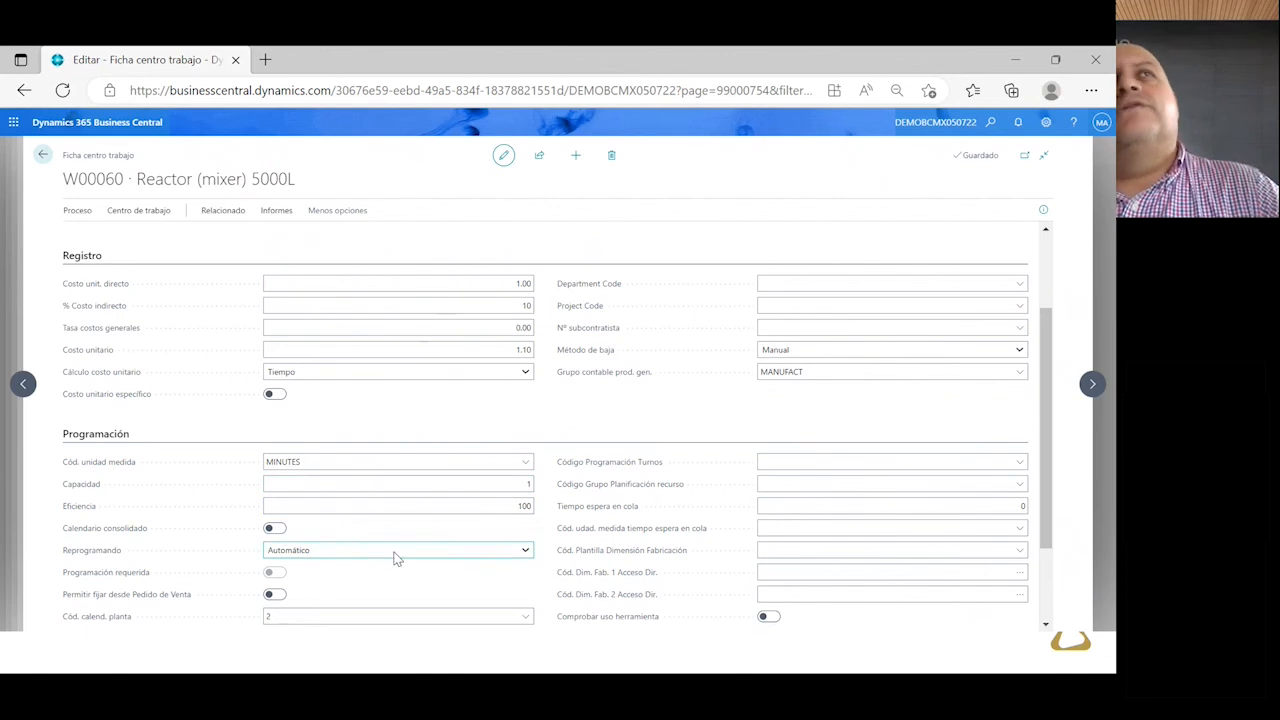
scroll(451, 556, down, 2)
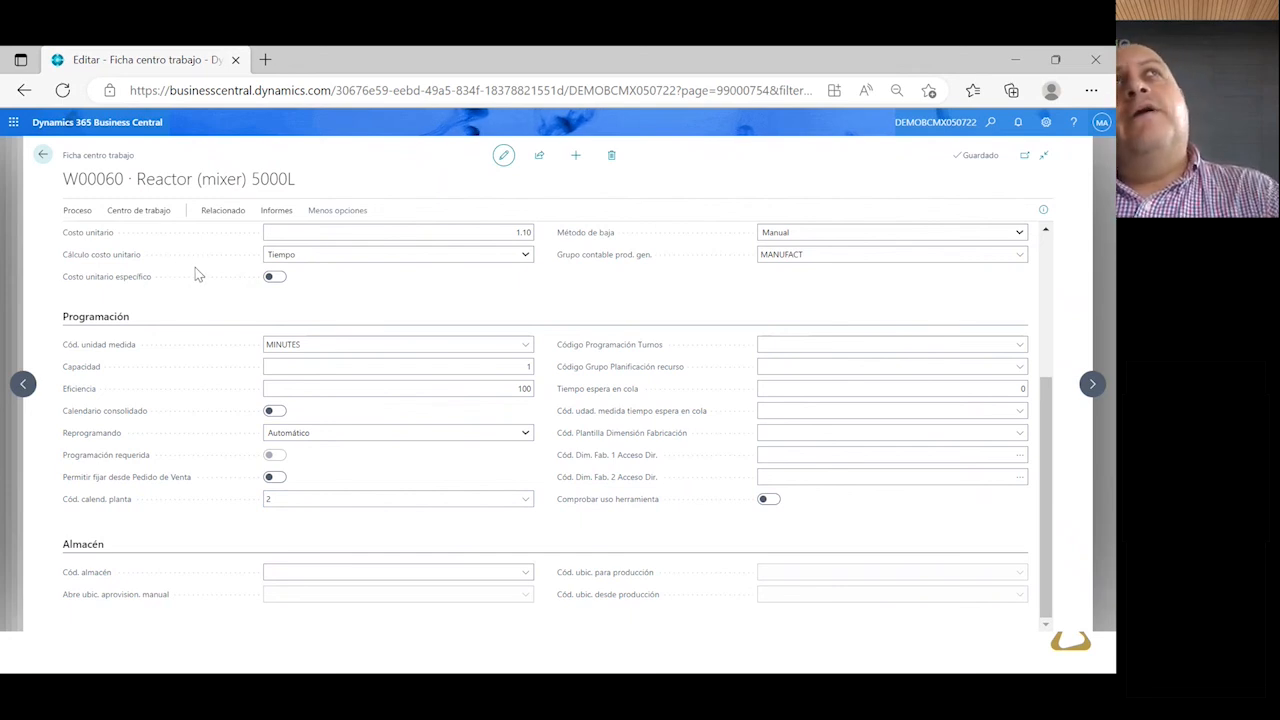
click(222, 212)
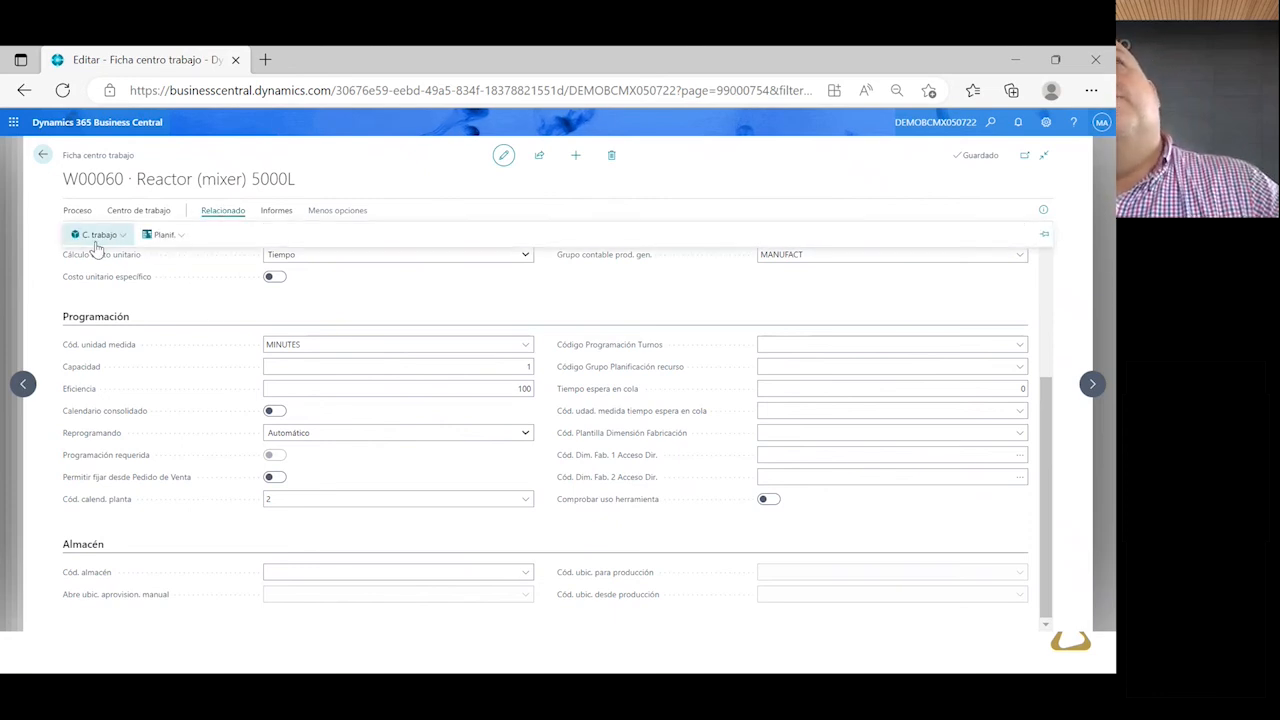
click(97, 240)
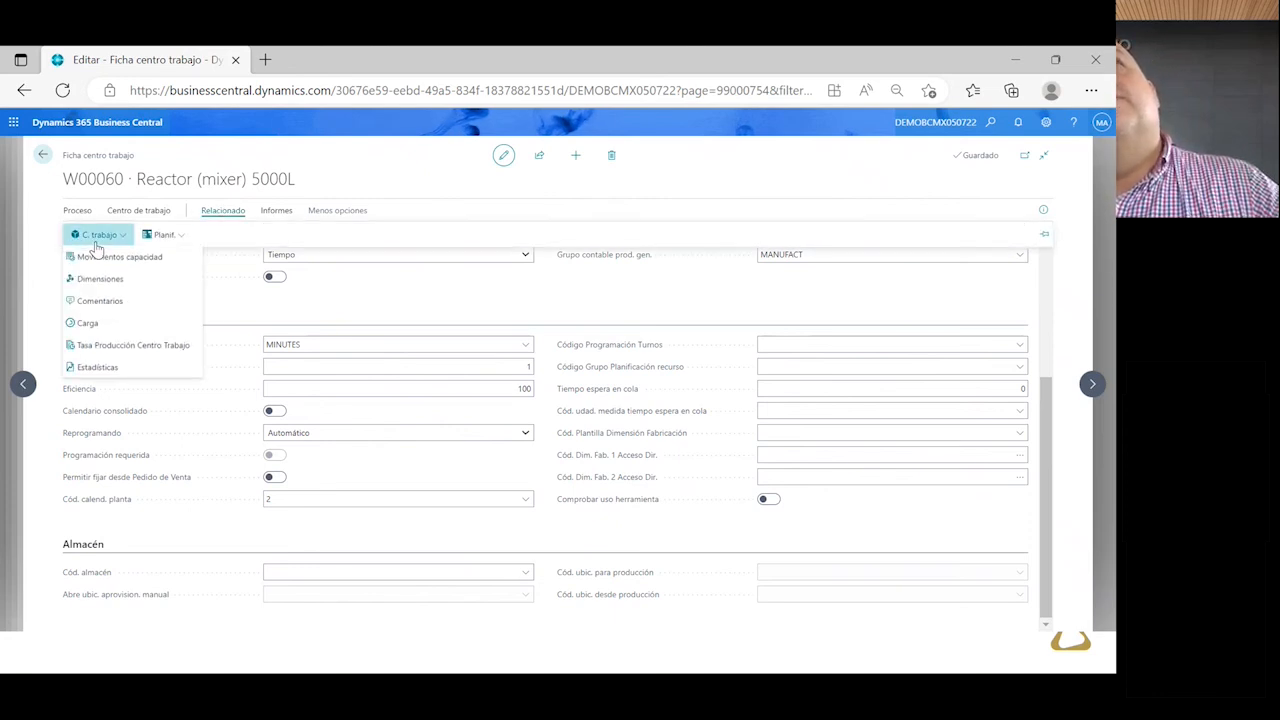
click(152, 345)
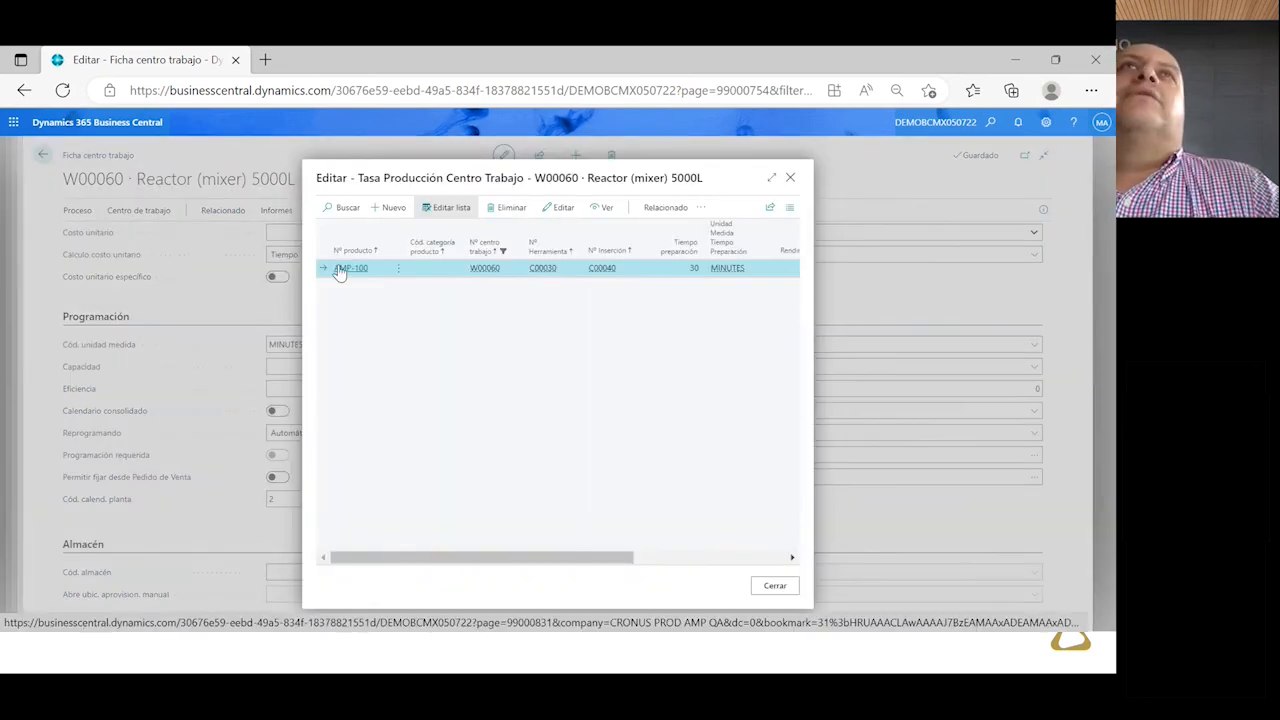
click(351, 270)
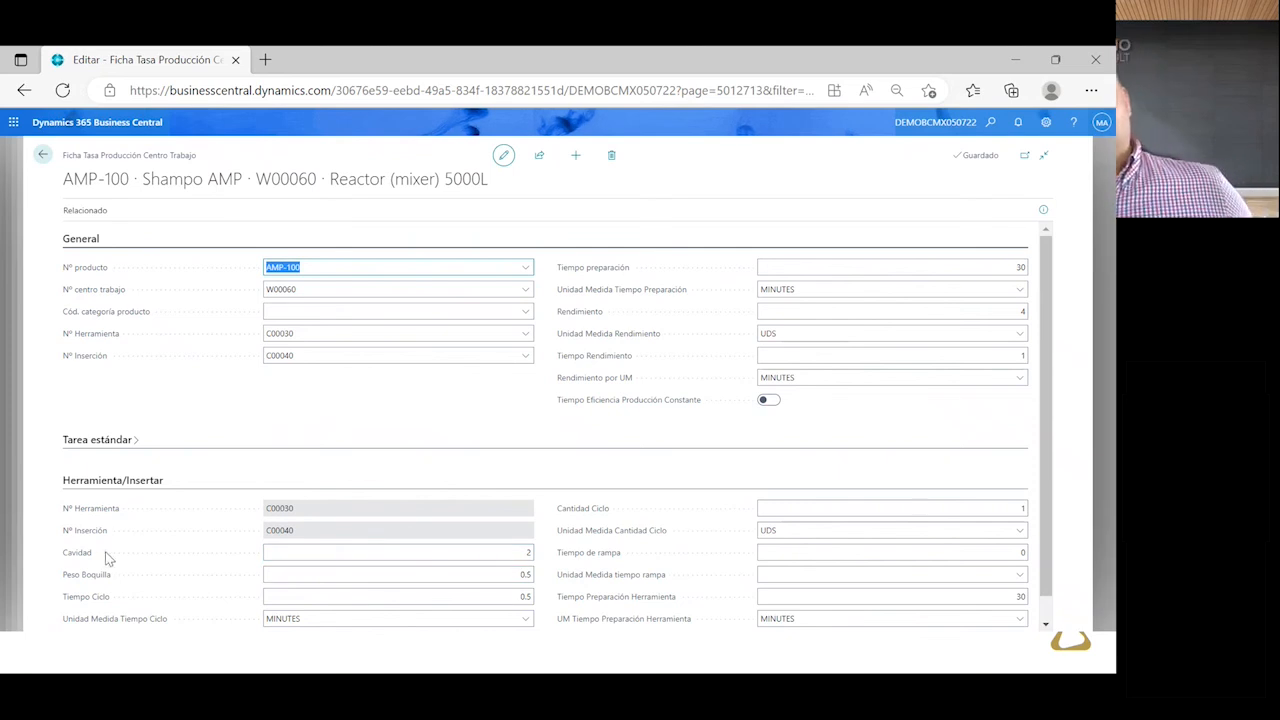
Review the AMP-100 production rate card, switch it to view mode, and close it together with the rate list
mouse_move(107, 515)
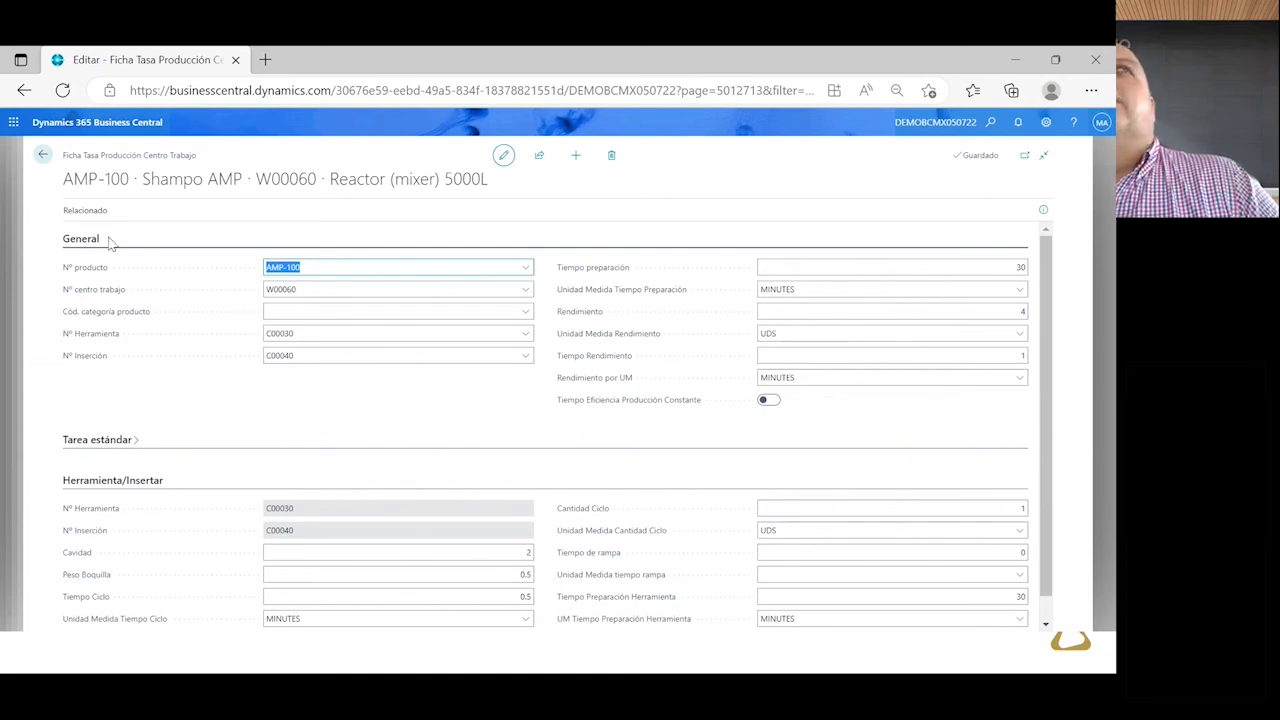
click(85, 212)
click(105, 248)
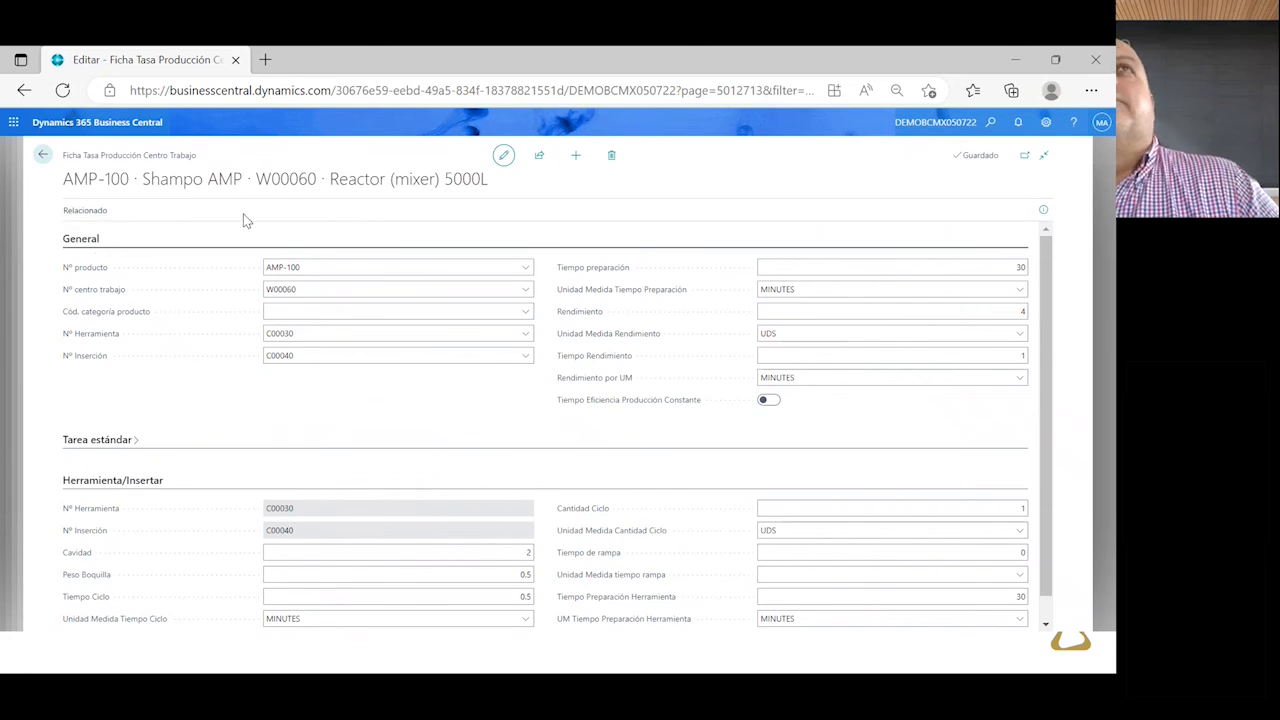
click(503, 158)
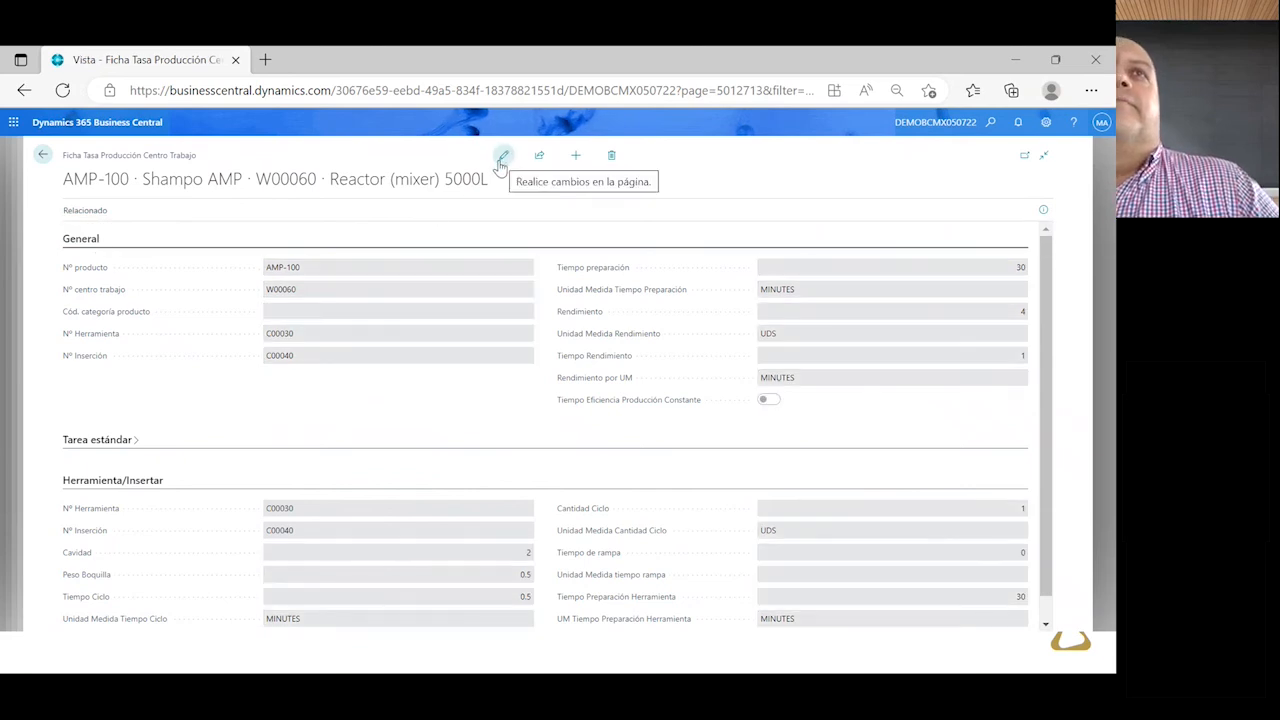
click(43, 155)
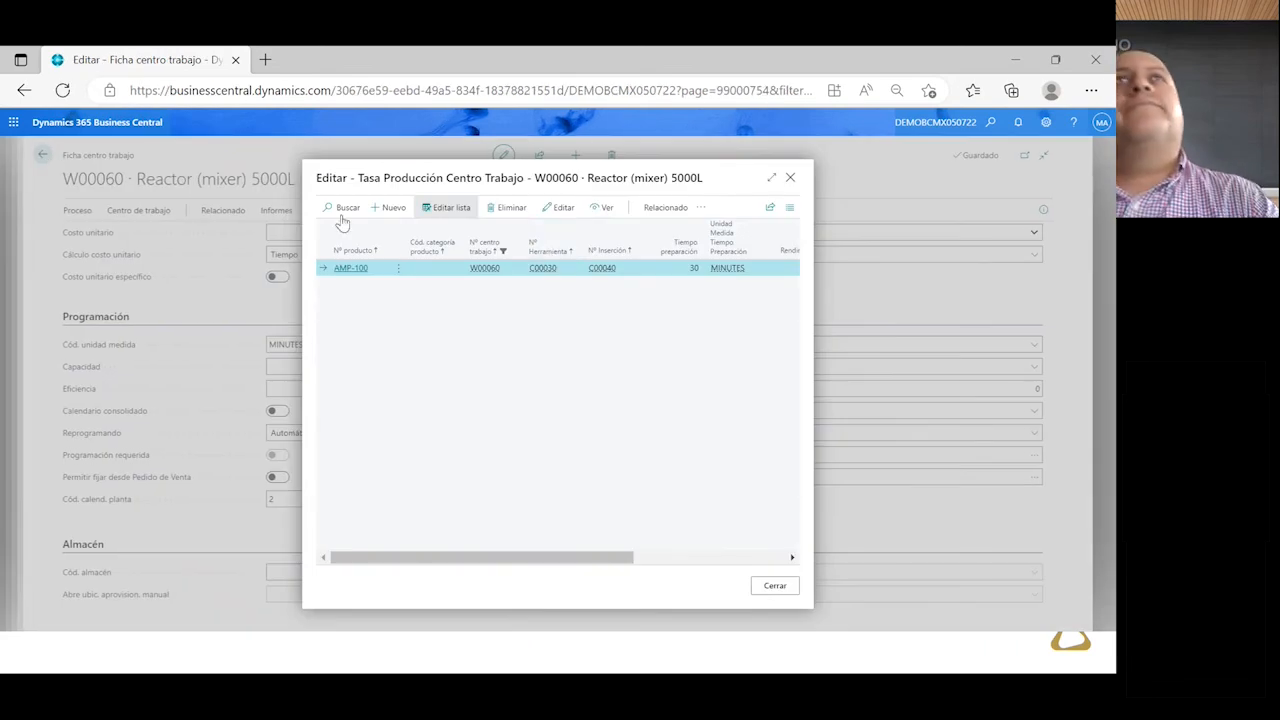
click(789, 180)
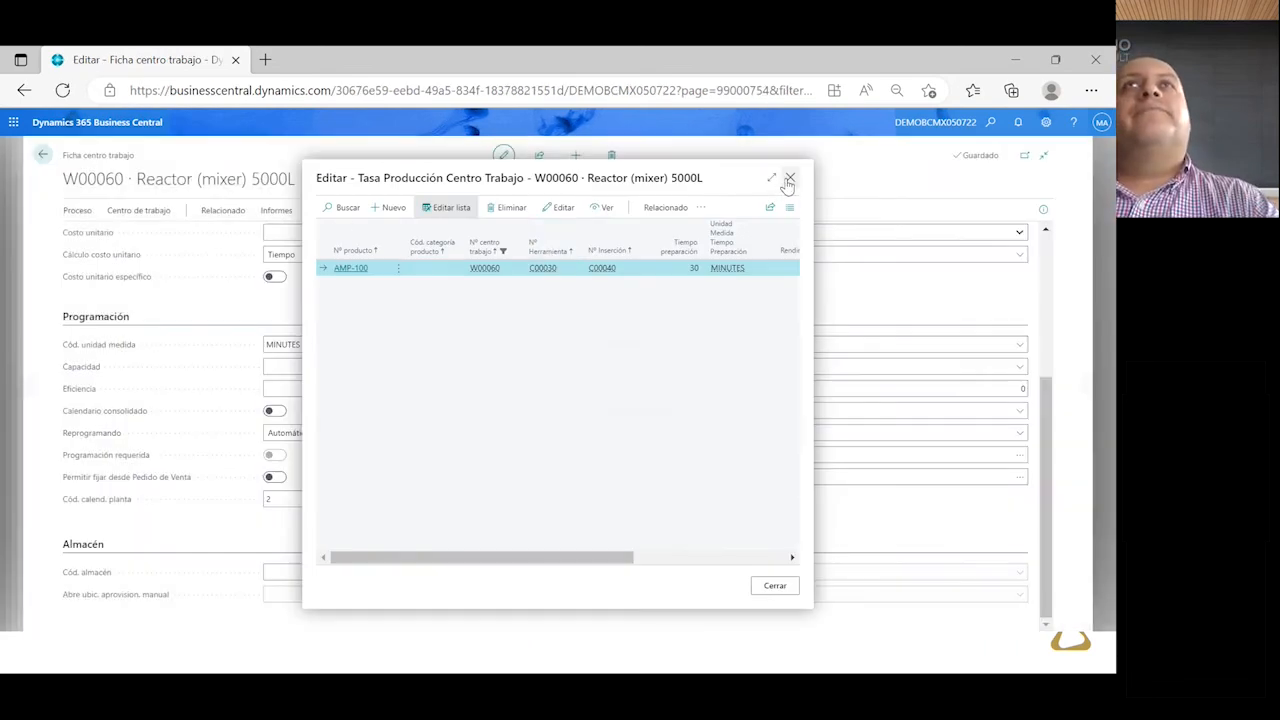
Leave the W00060 card, the work centre selection, the AMP-PS-023 structure and the product list, returning to the CRONUS PROD AMP QA home page
click(989, 127)
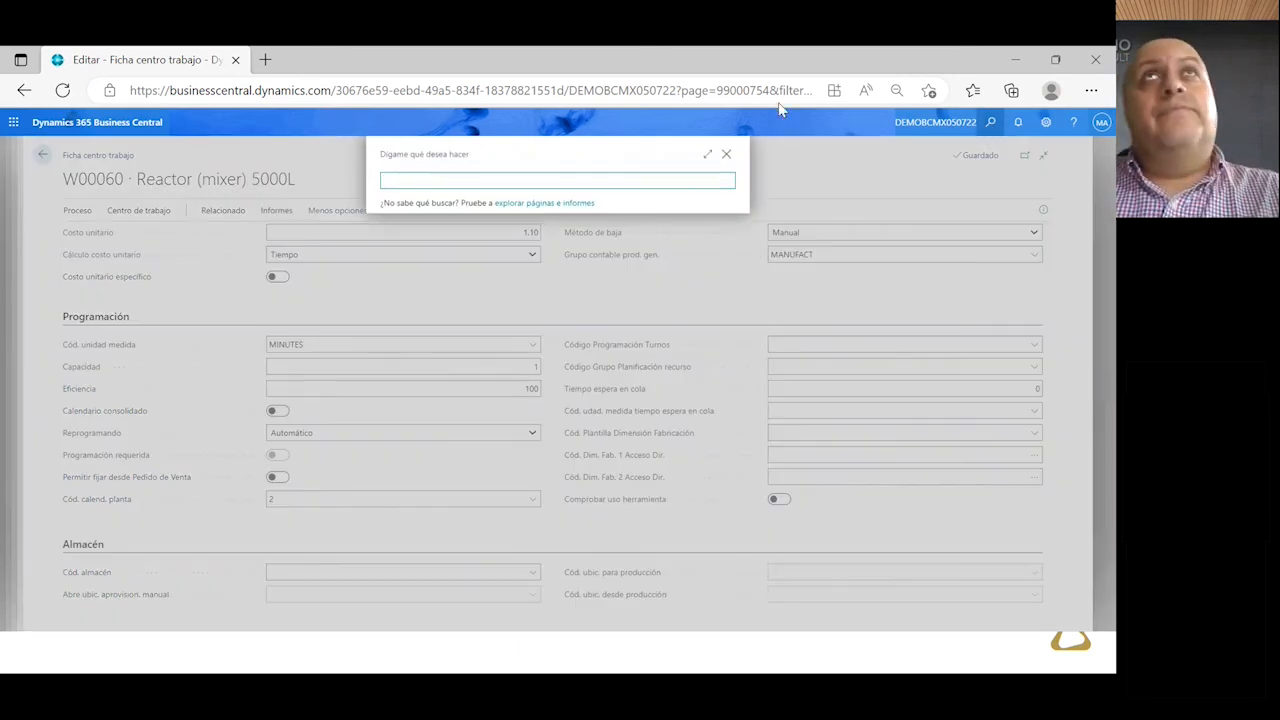
click(726, 155)
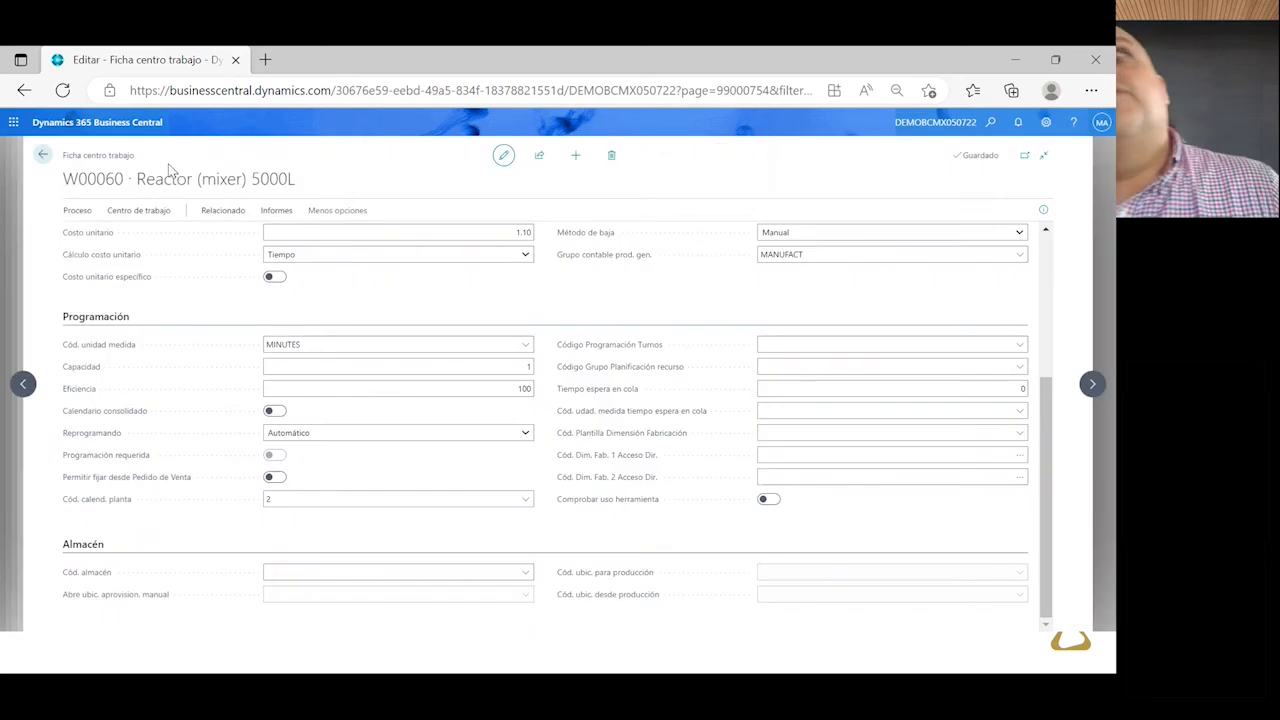
click(43, 155)
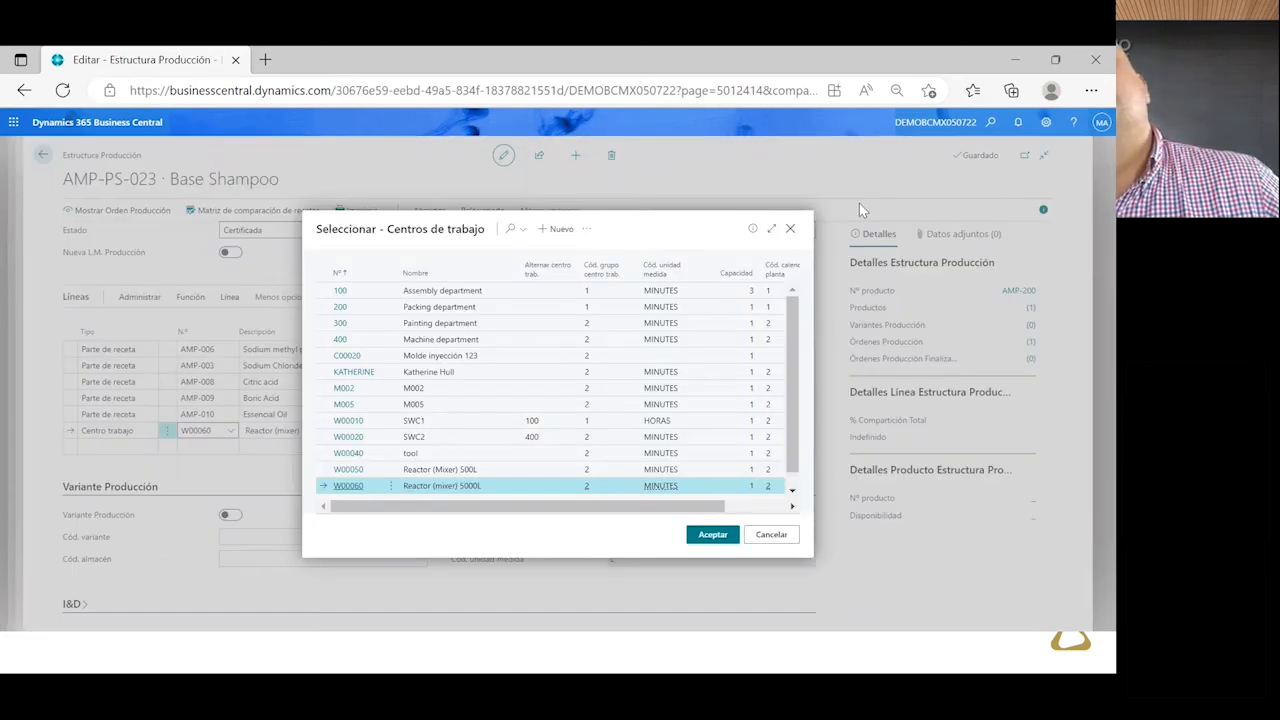
click(790, 228)
click(43, 155)
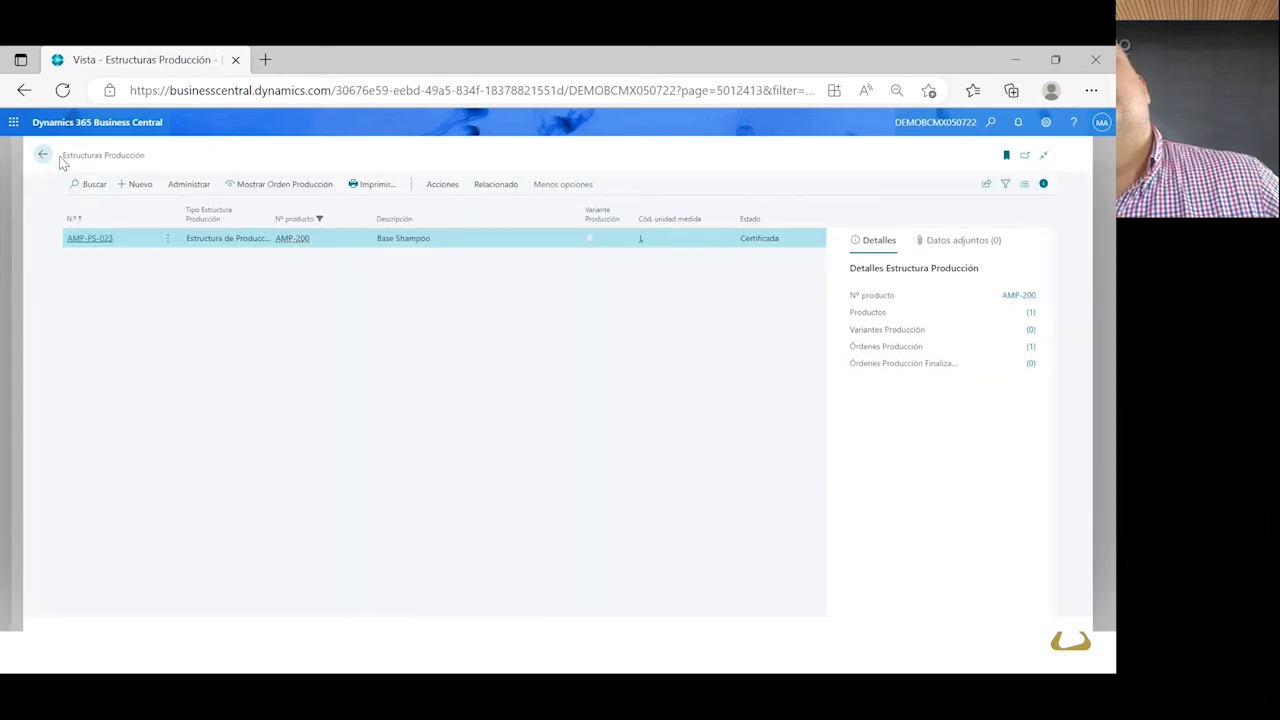
click(43, 156)
click(43, 157)
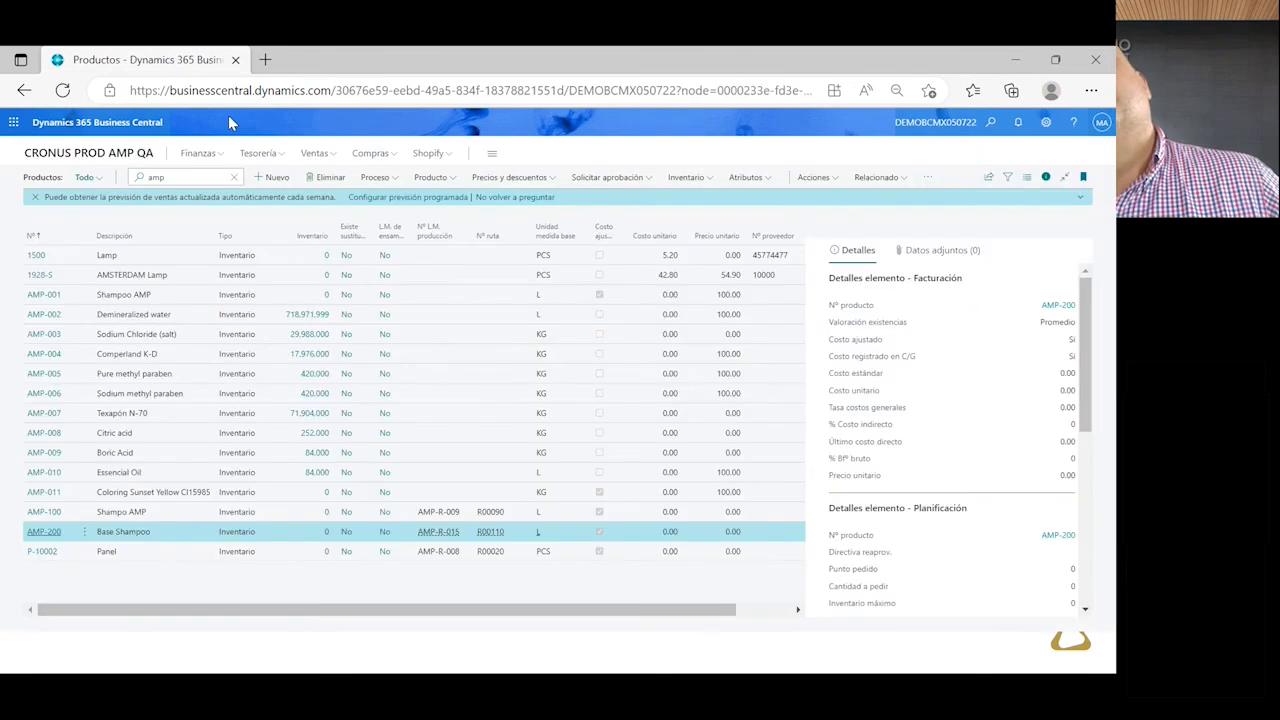
click(143, 153)
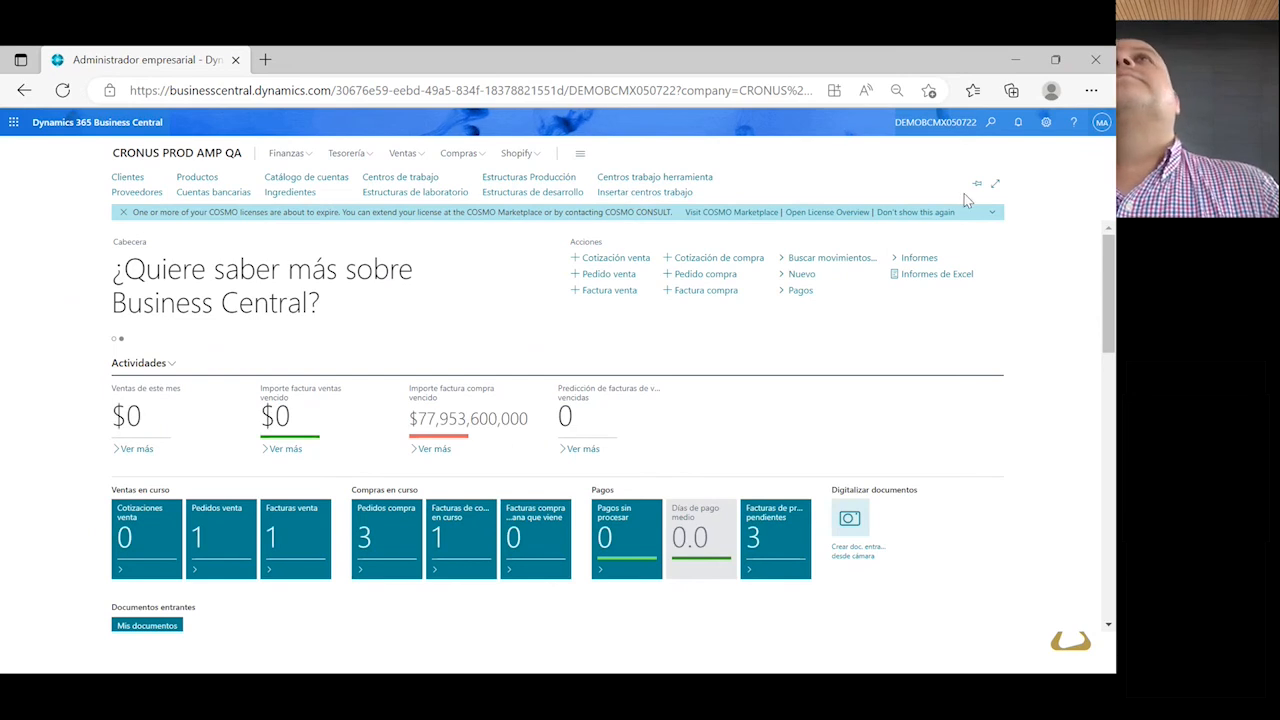
Examine the Herramienta, Amortización and Registro settings on tool work centre card C00030, Molde Inyección, and return to the home page
click(640, 177)
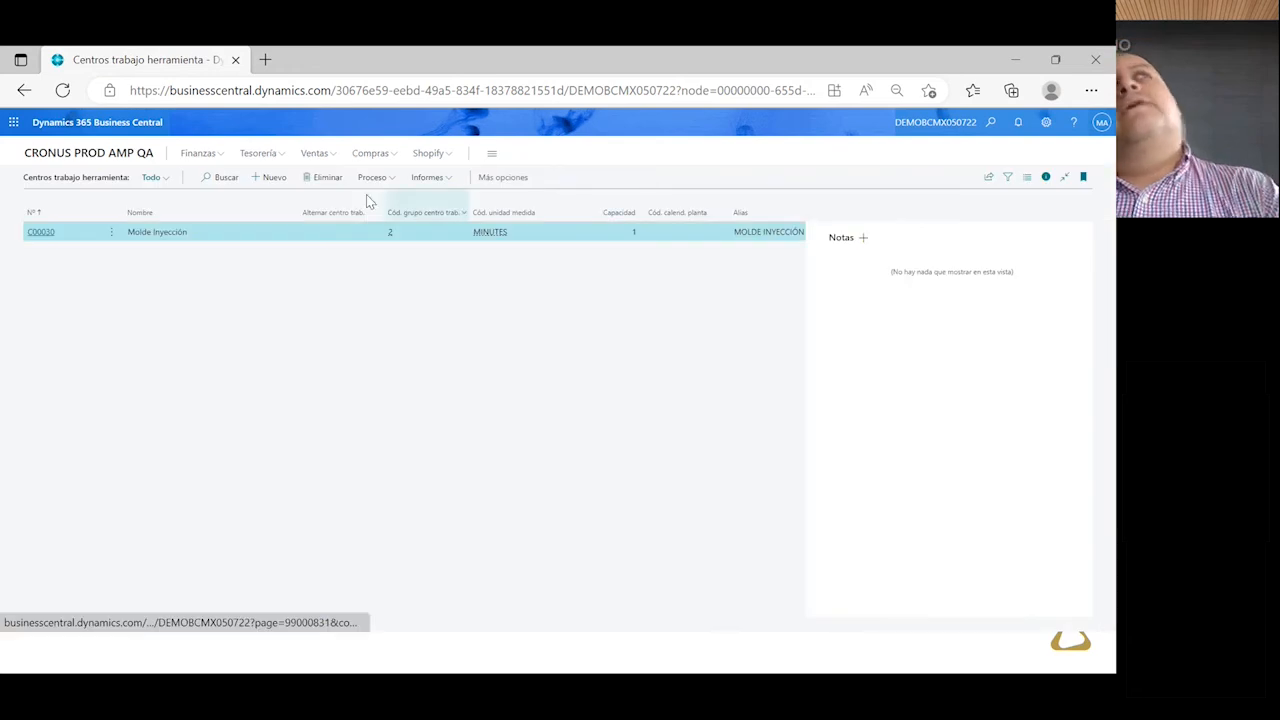
click(43, 236)
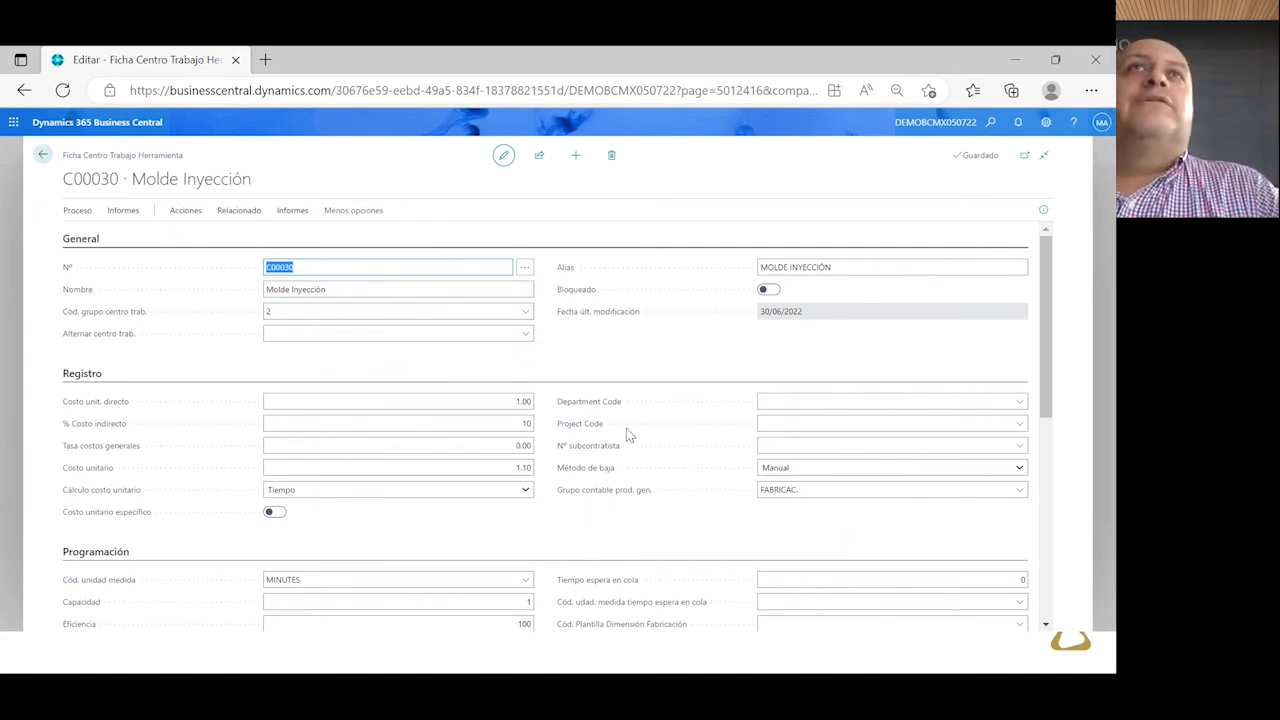
scroll(480, 537, down, 3)
scroll(480, 533, down, 2)
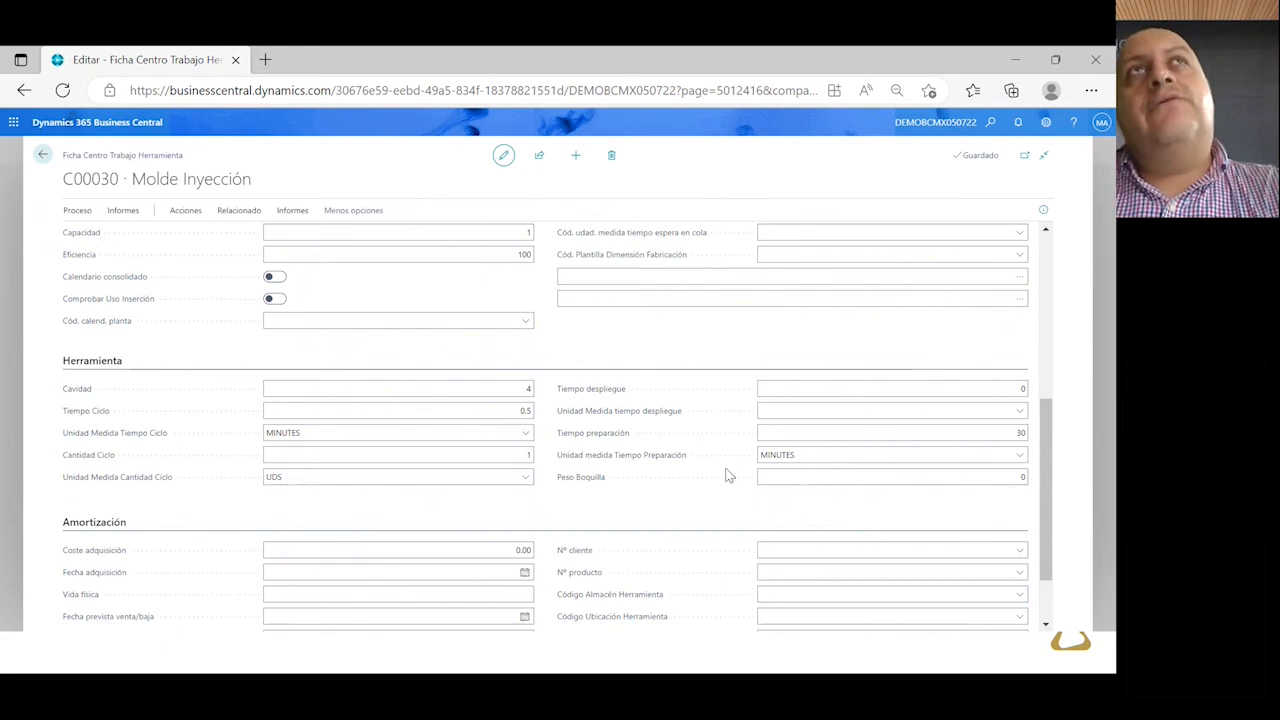
click(1009, 548)
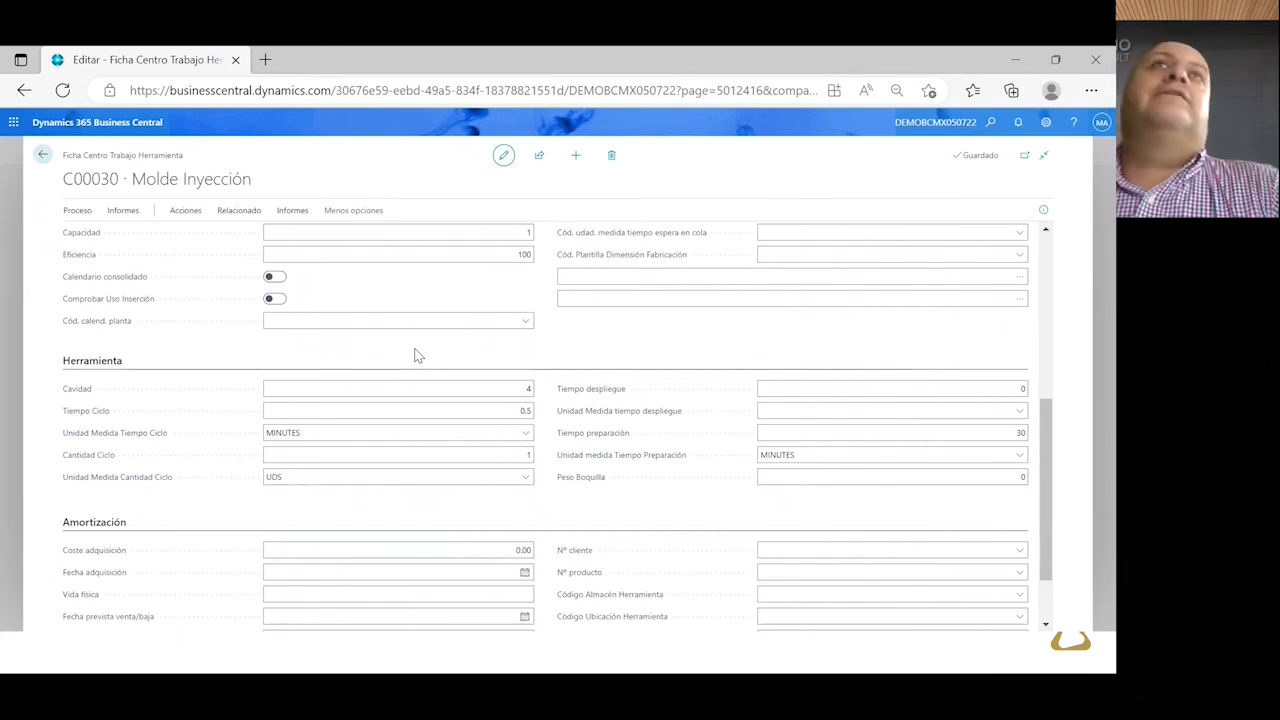
scroll(508, 370, up, 4)
scroll(505, 381, down, 1)
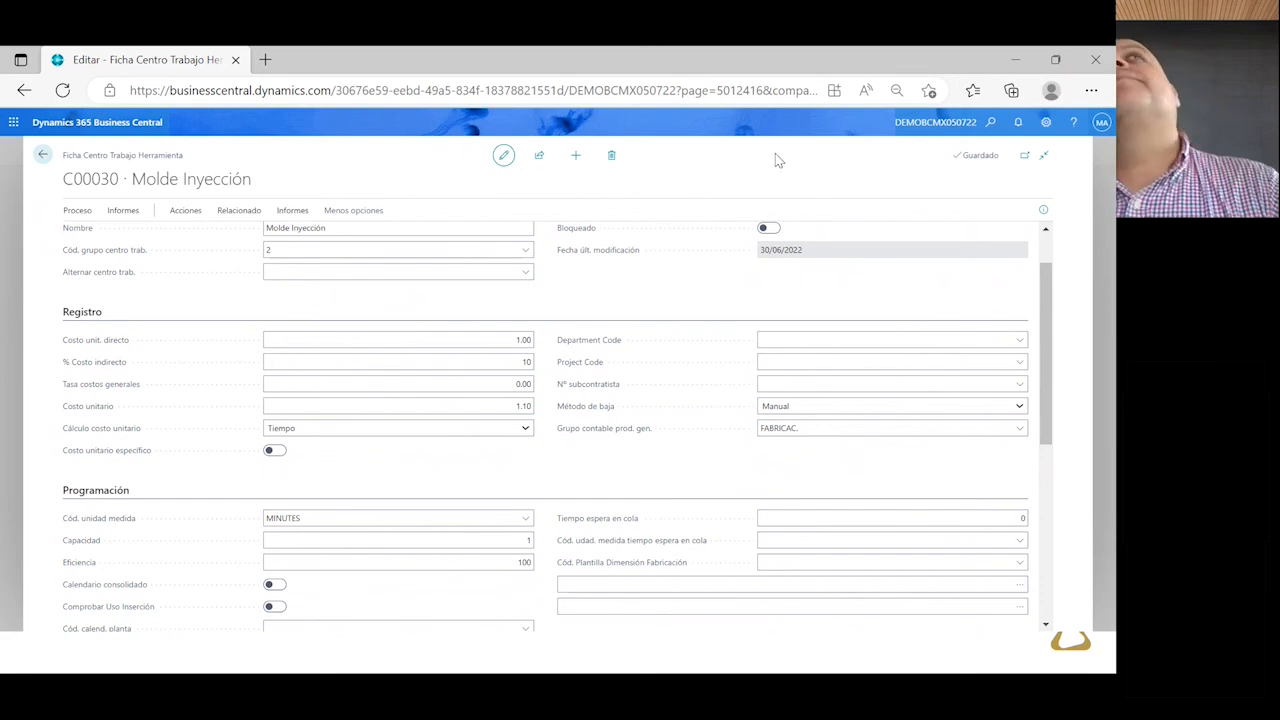
click(43, 154)
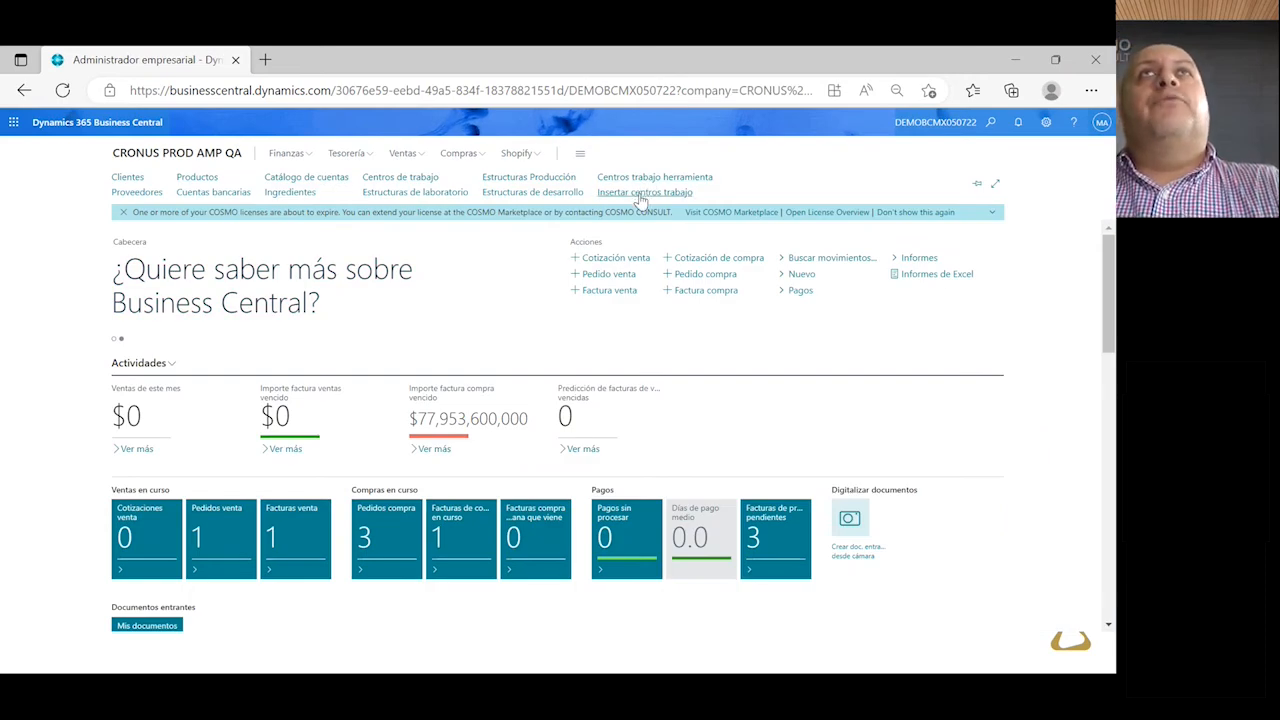
Examine the Insertar and Amortización settings on insert work centre card C00040, Inserto molde 123, and return to the home page
click(643, 193)
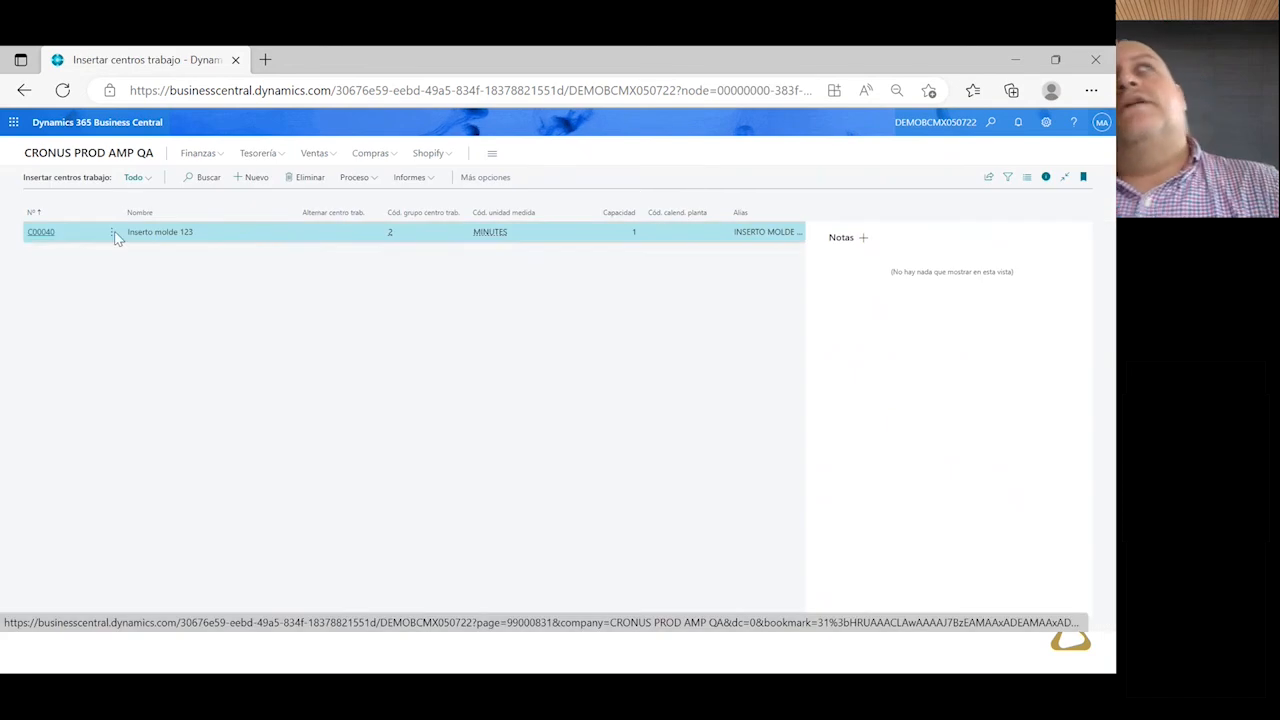
click(42, 232)
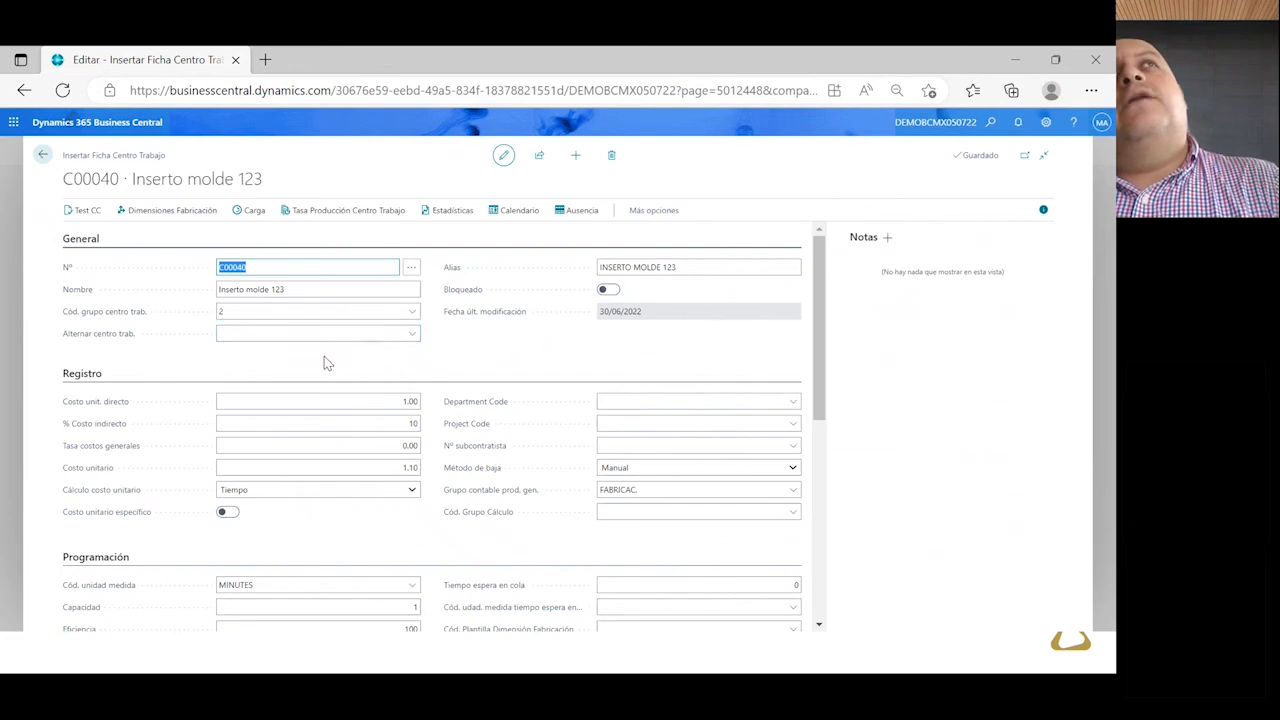
scroll(360, 349, down, 3)
scroll(360, 355, up, 3)
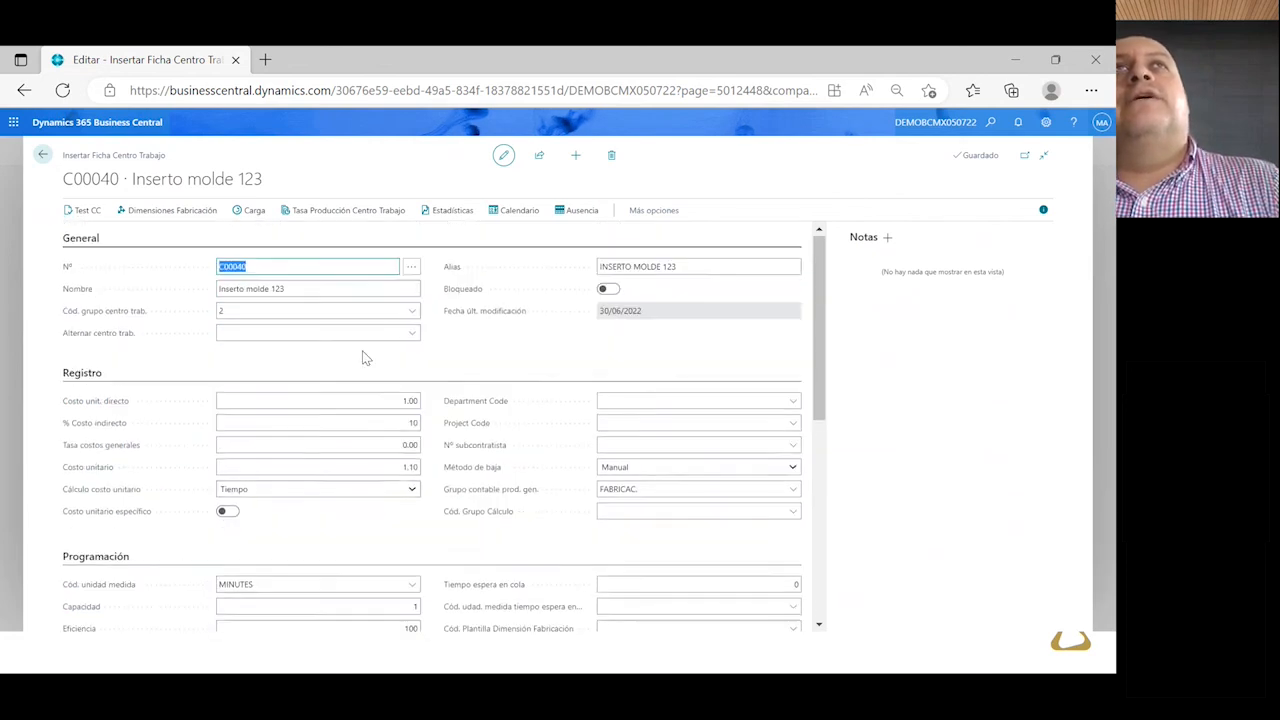
scroll(423, 469, down, 5)
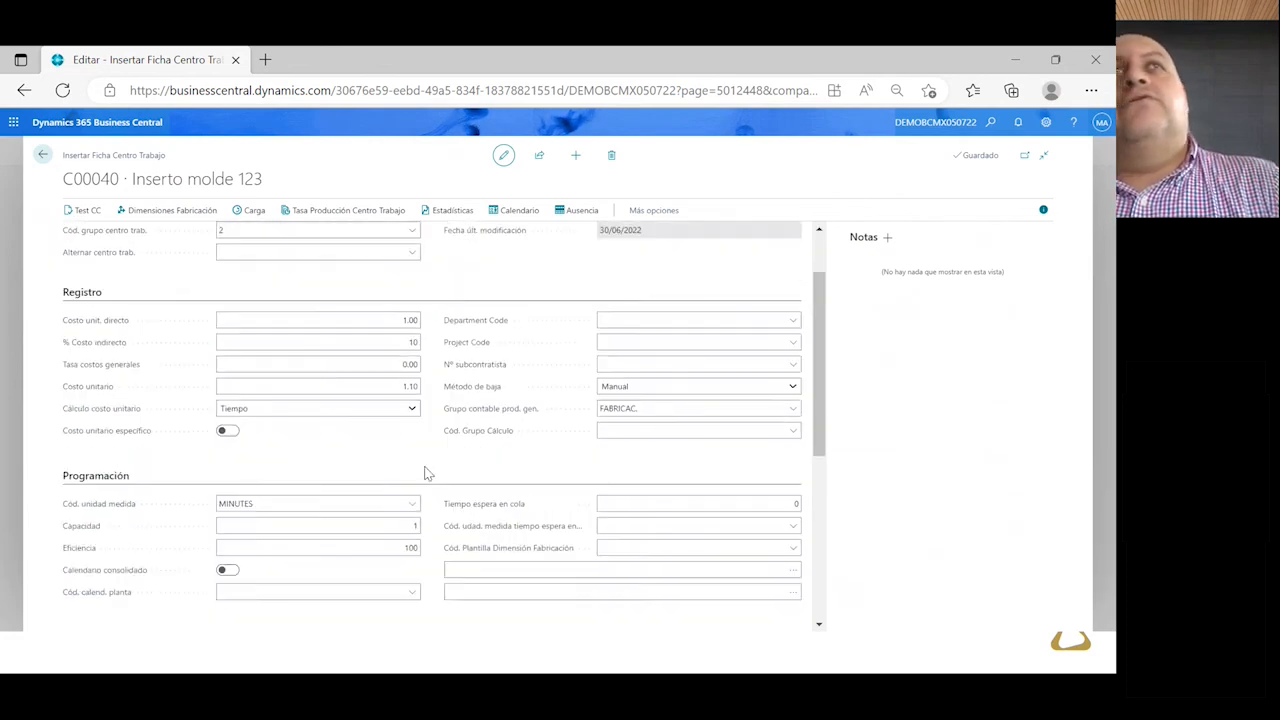
scroll(423, 472, down, 2)
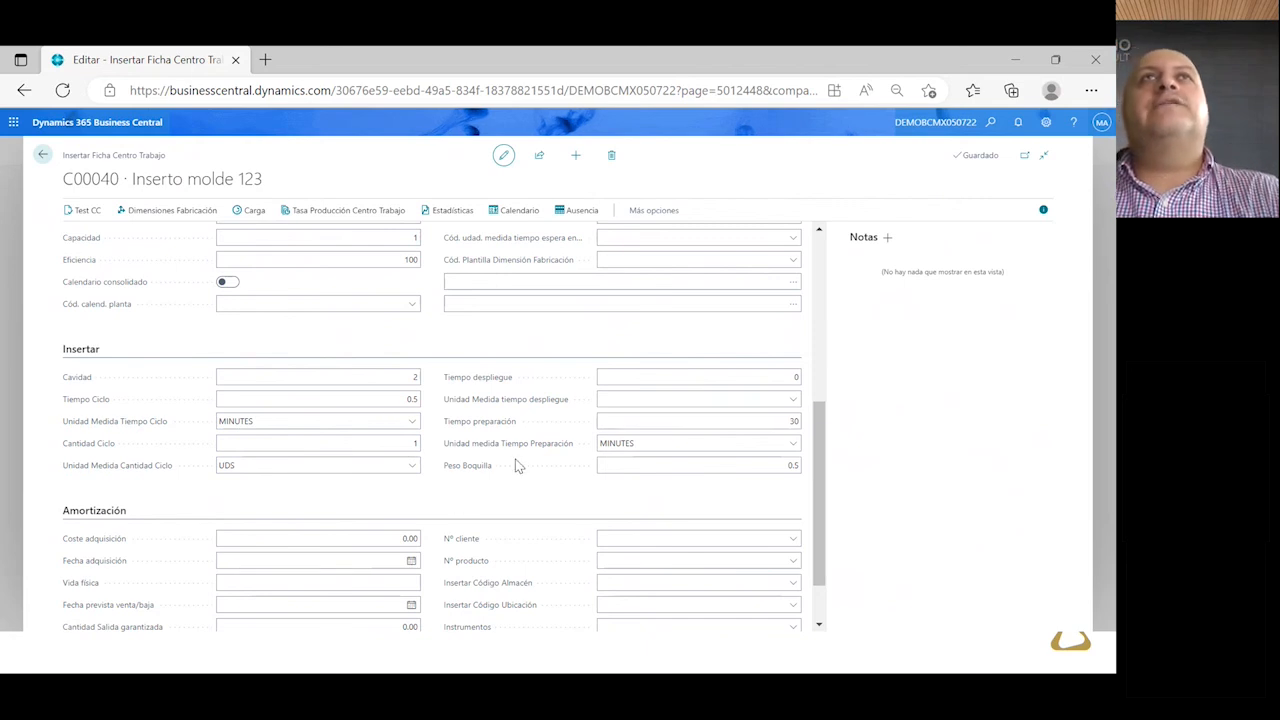
scroll(565, 369, down, 1)
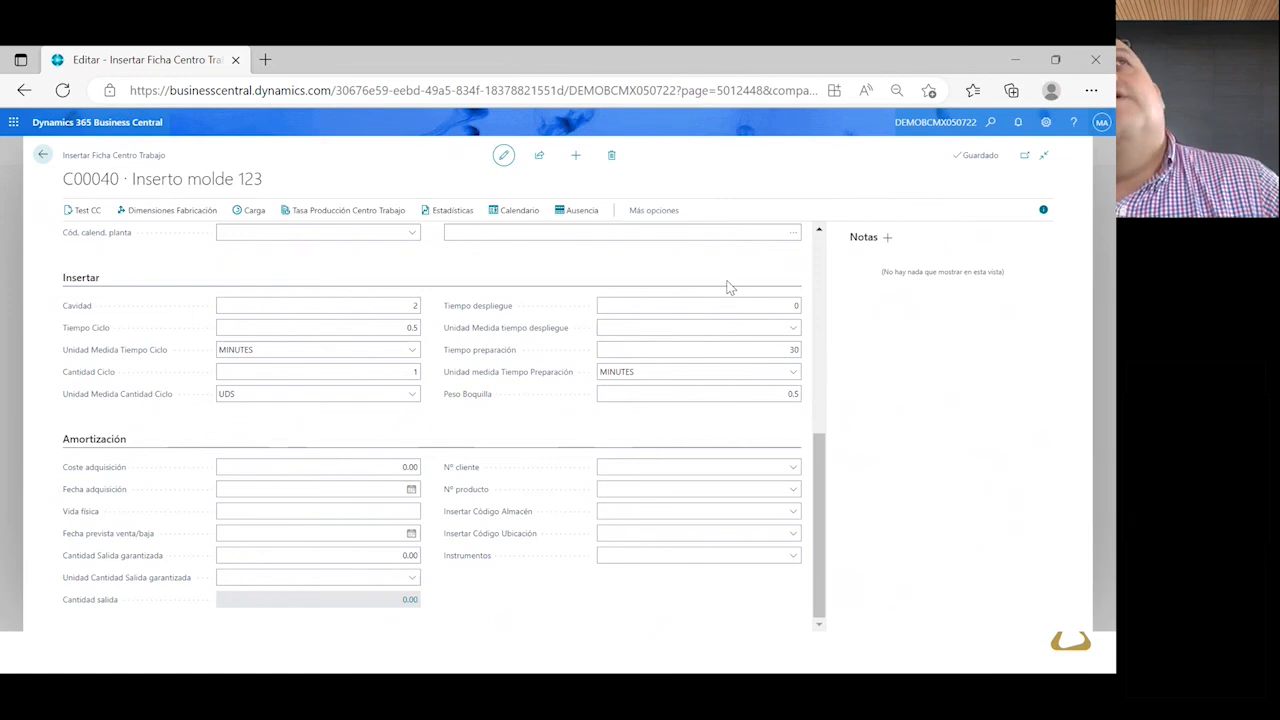
click(42, 157)
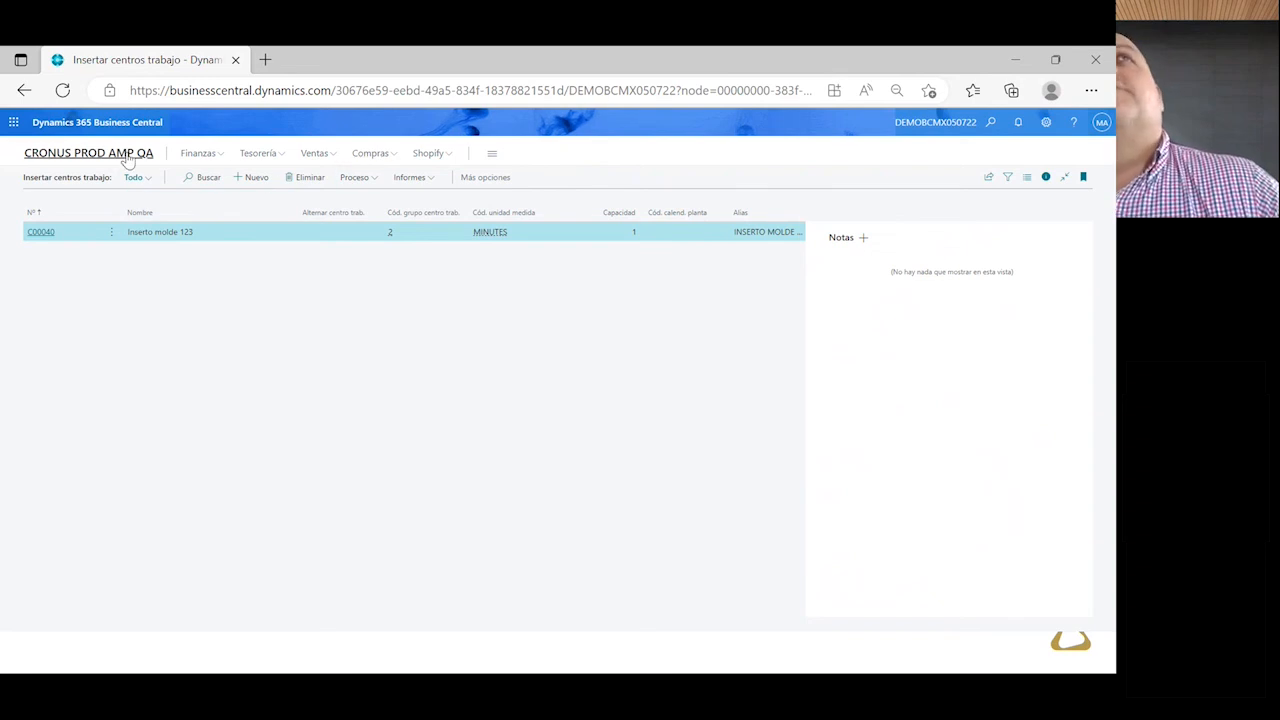
click(42, 157)
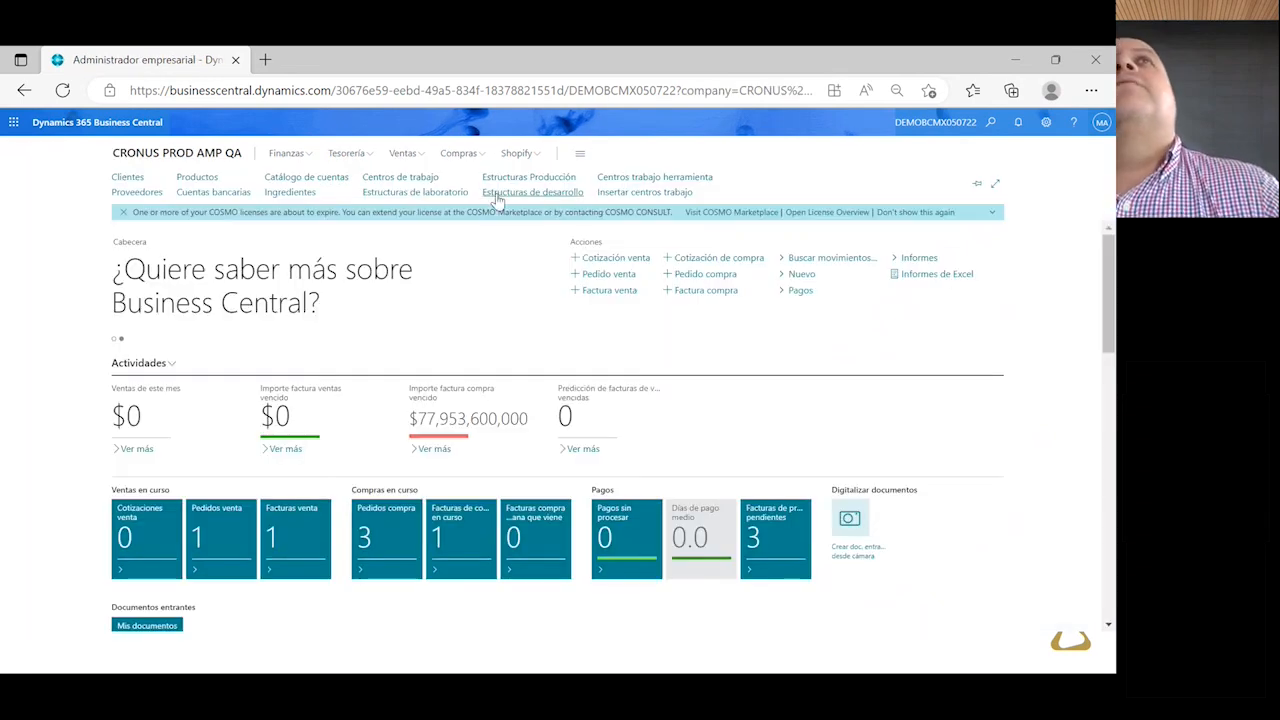
Open work centre W00060 from the Centros de trabajo list and display its Tasa Producción Centro Trabajo records
click(398, 180)
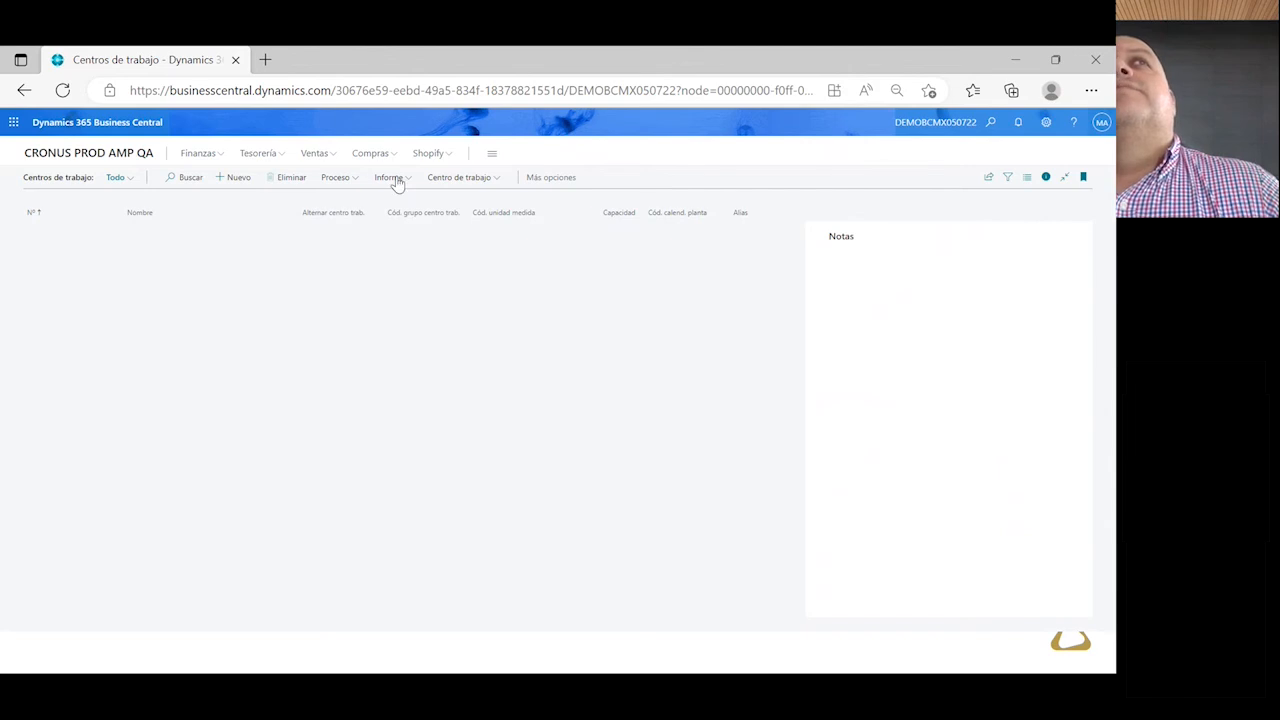
click(45, 508)
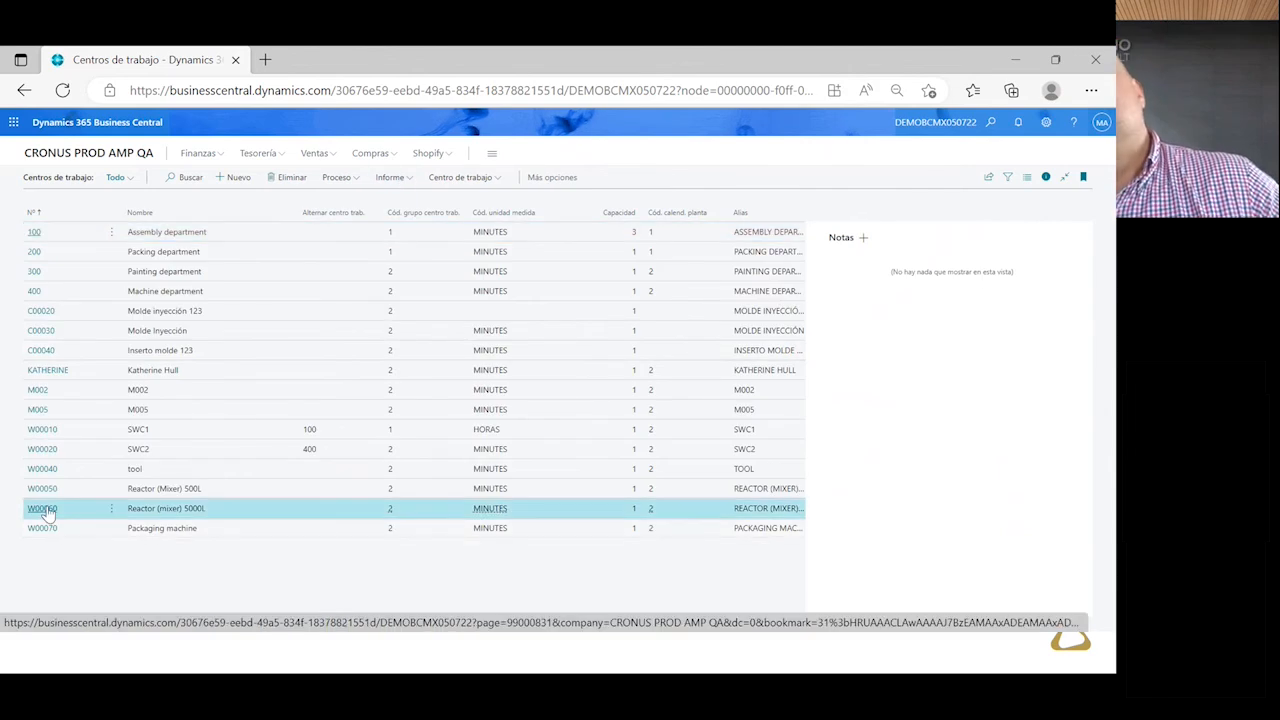
click(215, 212)
click(100, 234)
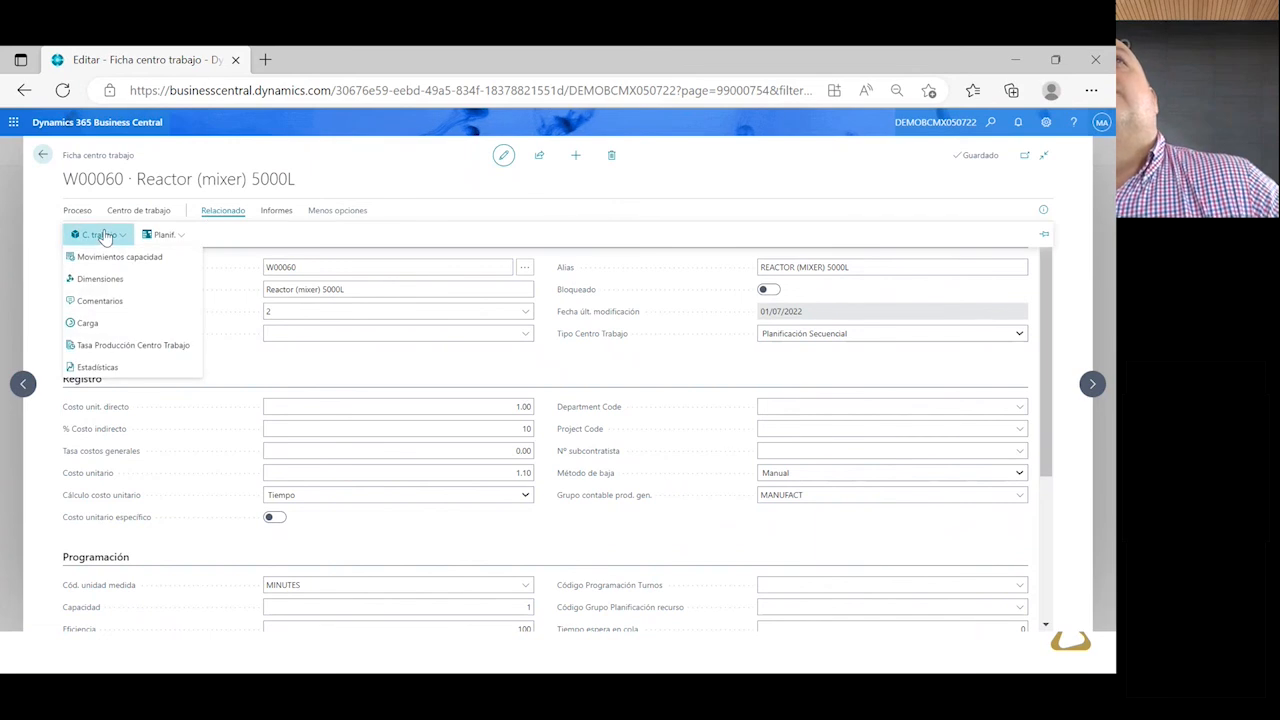
click(140, 350)
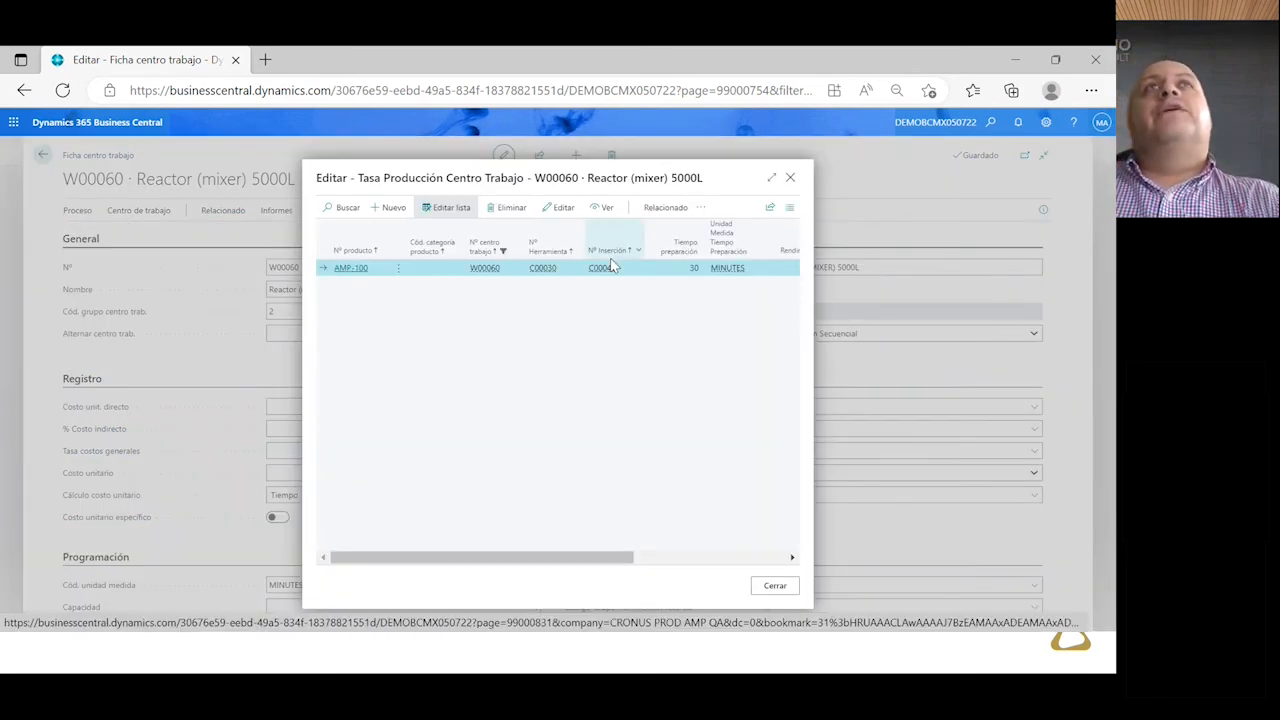
Create a new production rate record for work centre W00060 and assign it to product AMP-200, Base Shampoo
click(387, 208)
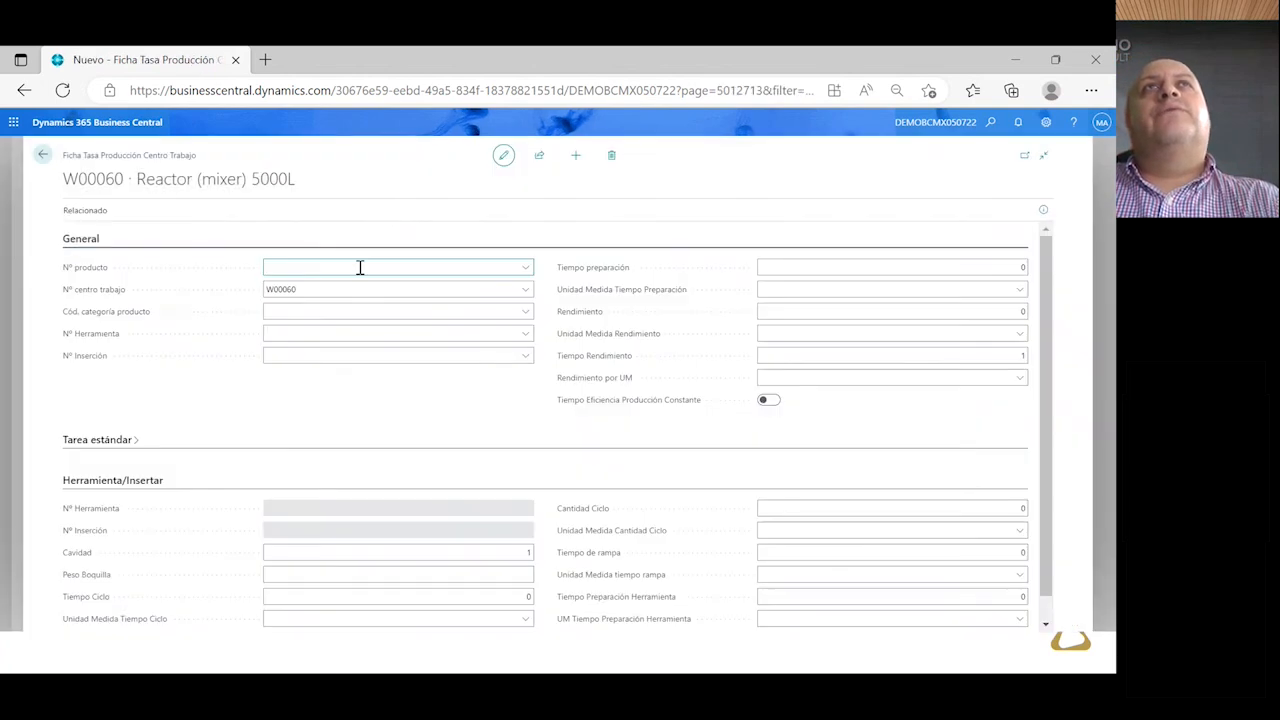
click(527, 271)
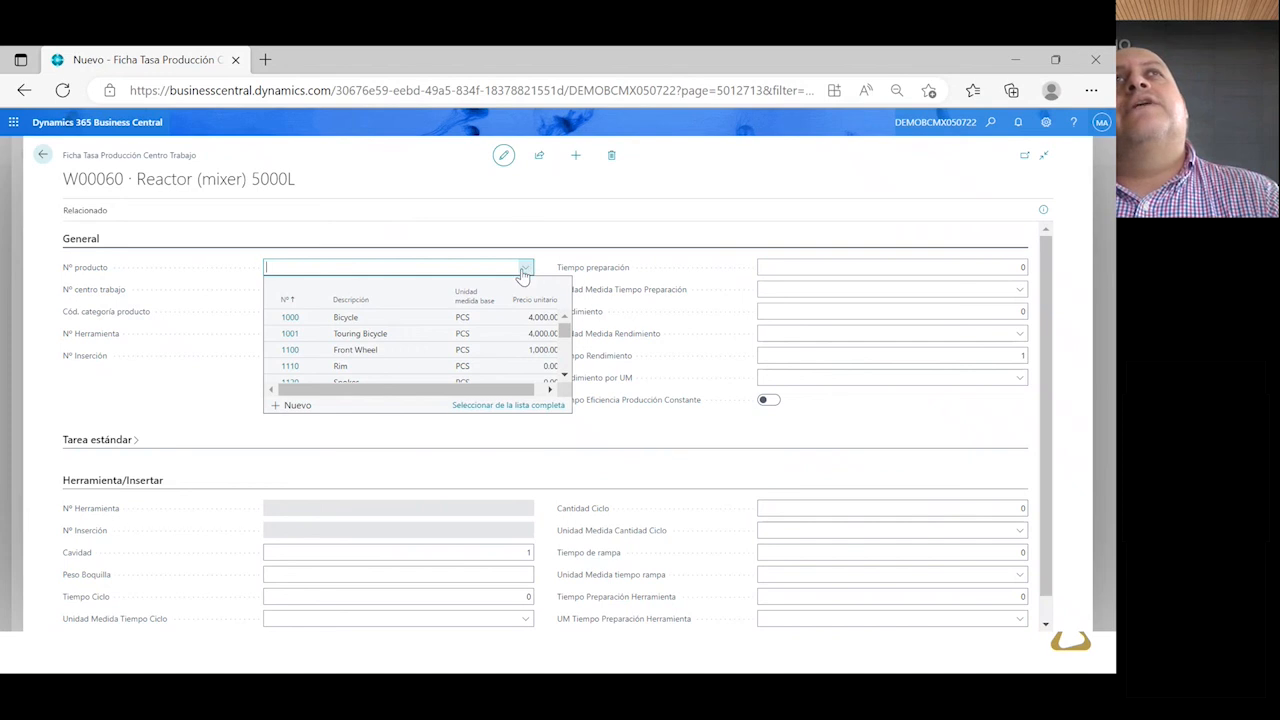
scroll(405, 352, down, 3)
scroll(312, 352, down, 5)
text(amp-)
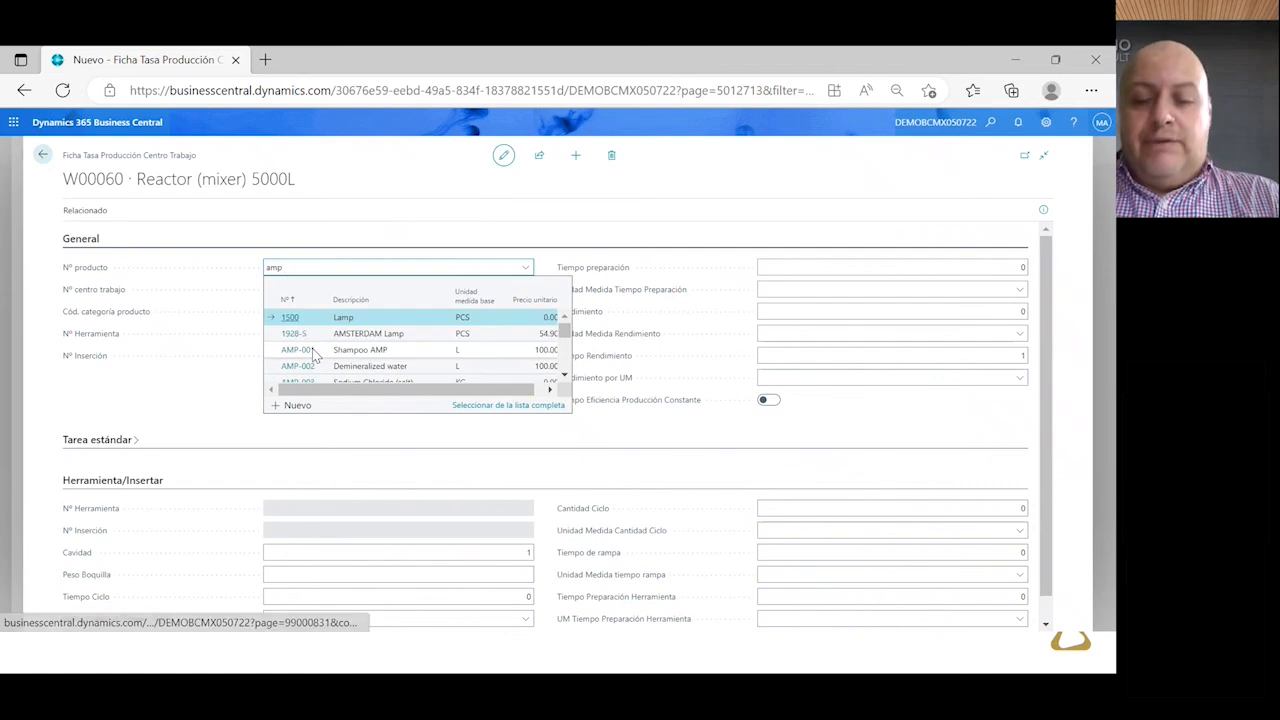
text(2)
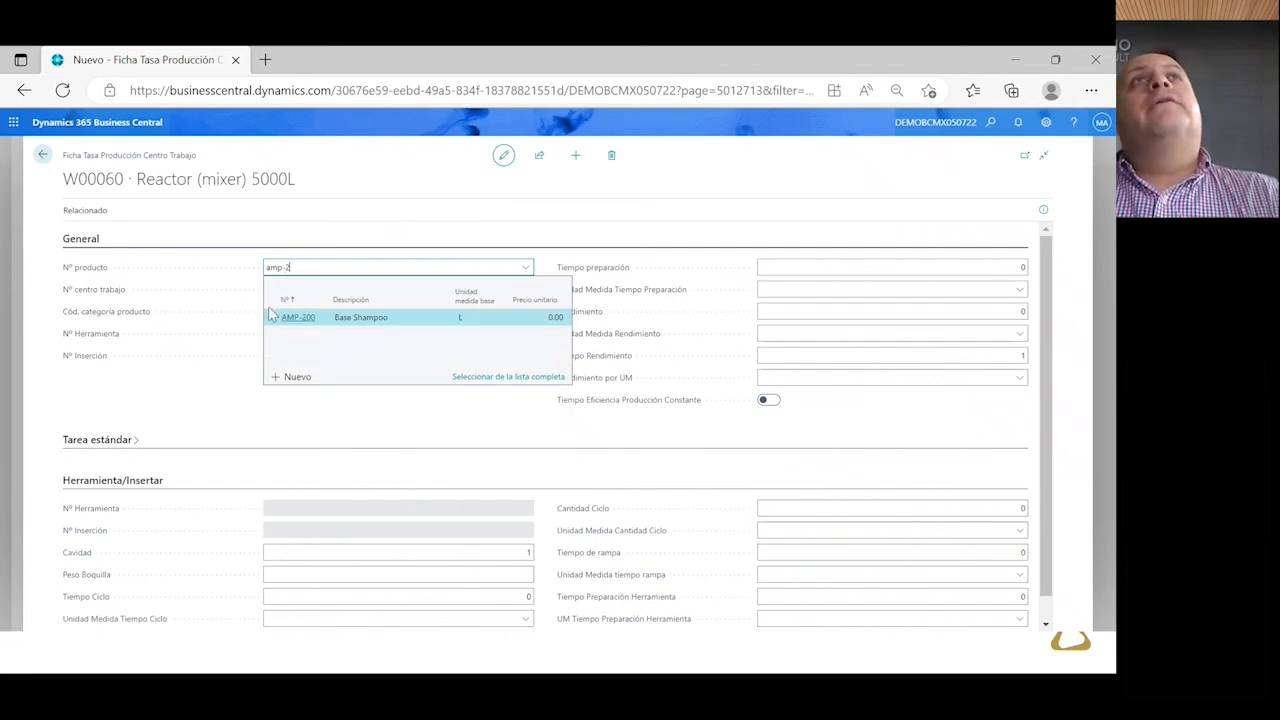
click(293, 316)
scroll(357, 400, down, 1)
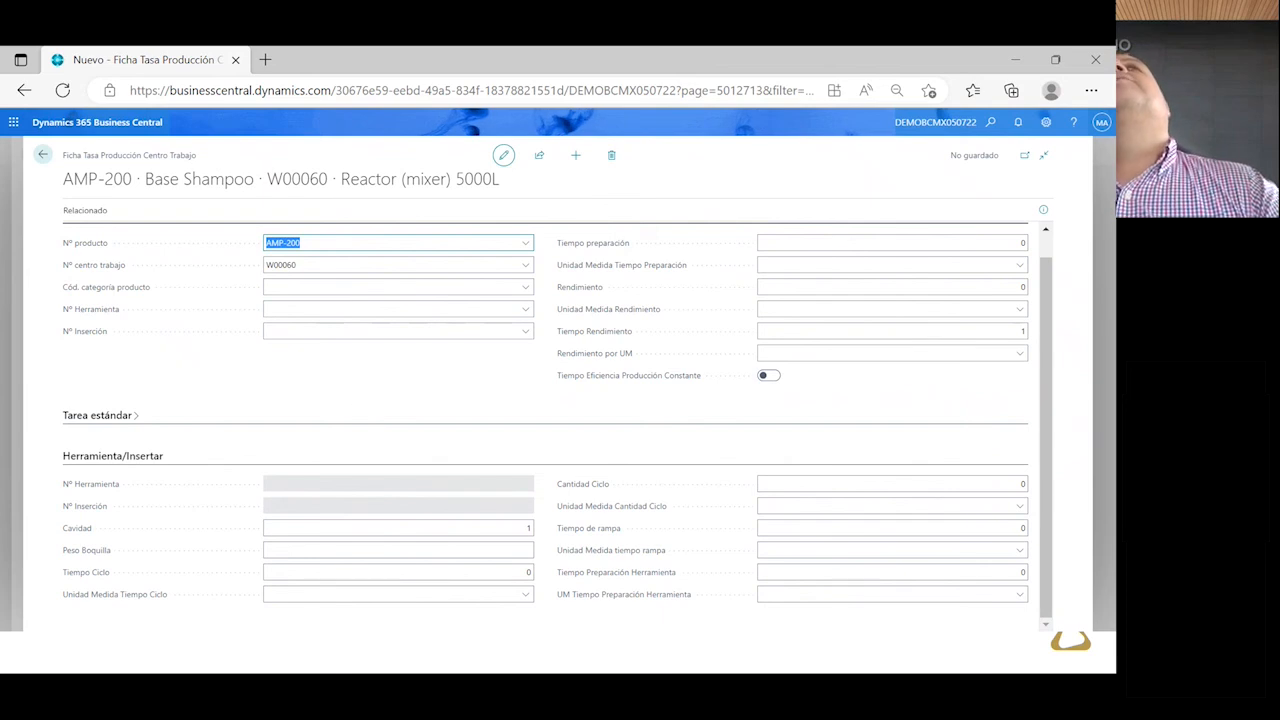
Assign tool C00030 and insert C00040, Inserto molde 123, to the AMP-200 production rate
click(292, 309)
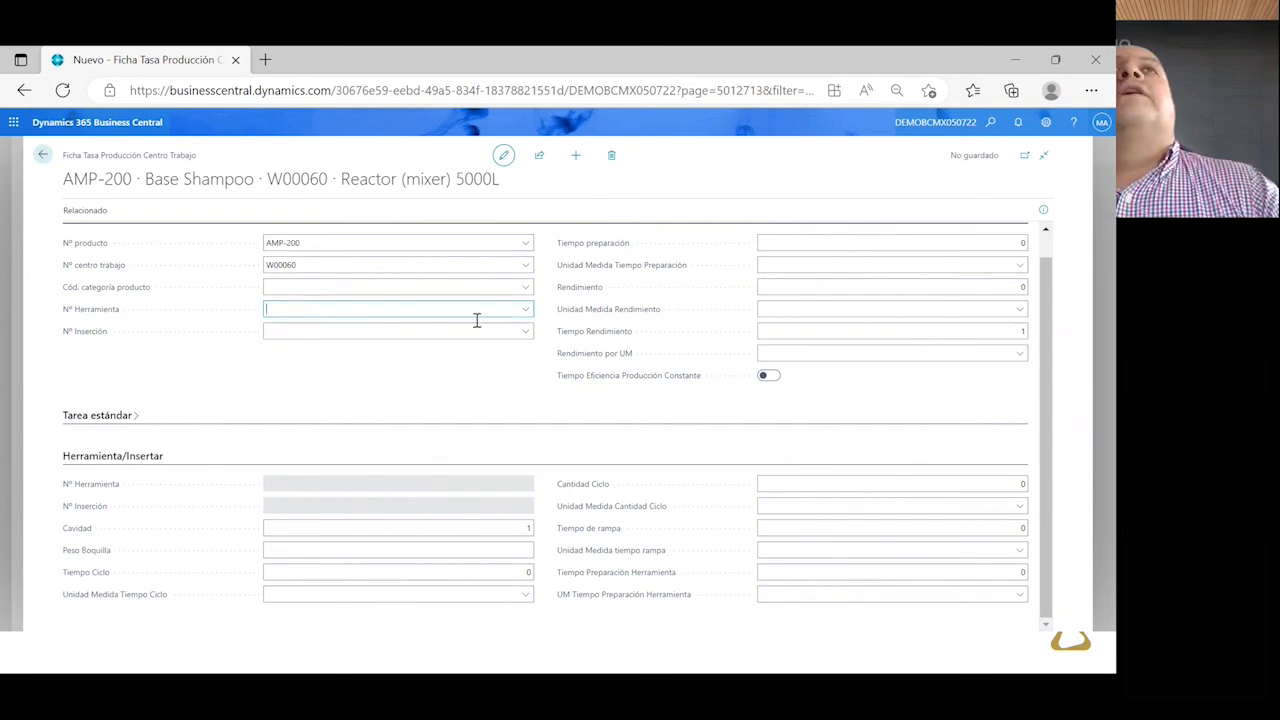
click(311, 360)
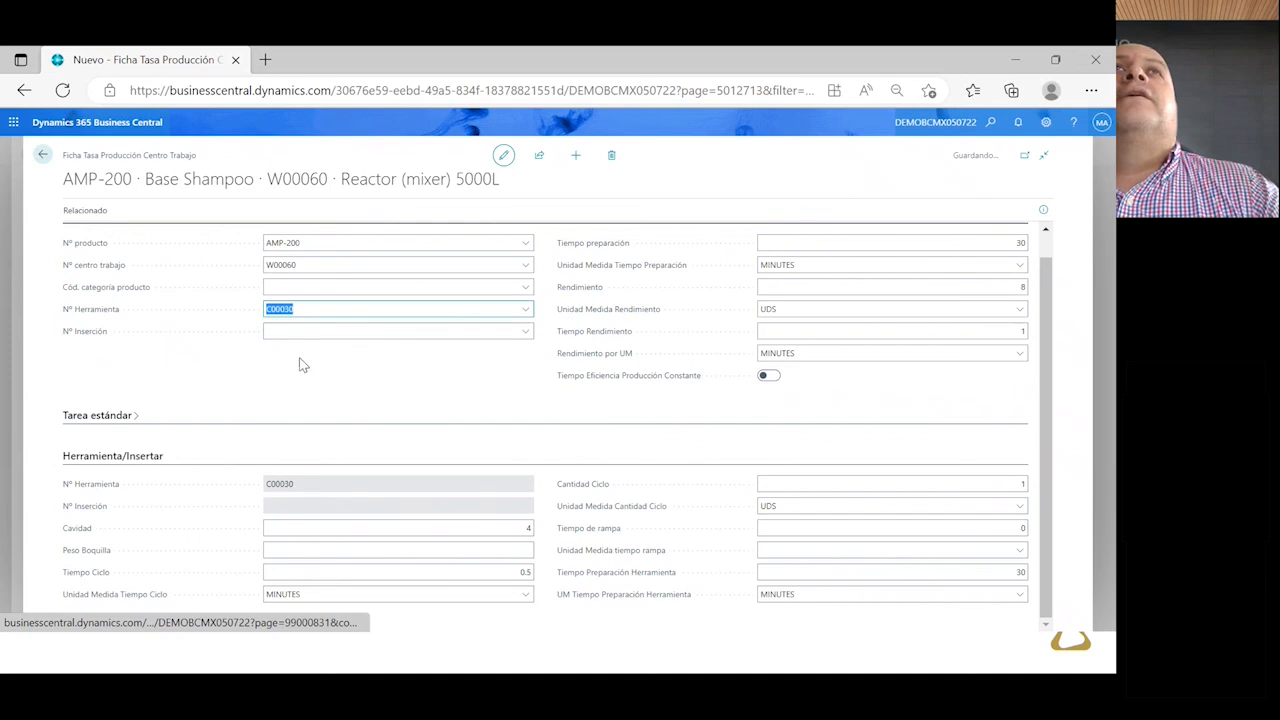
click(525, 333)
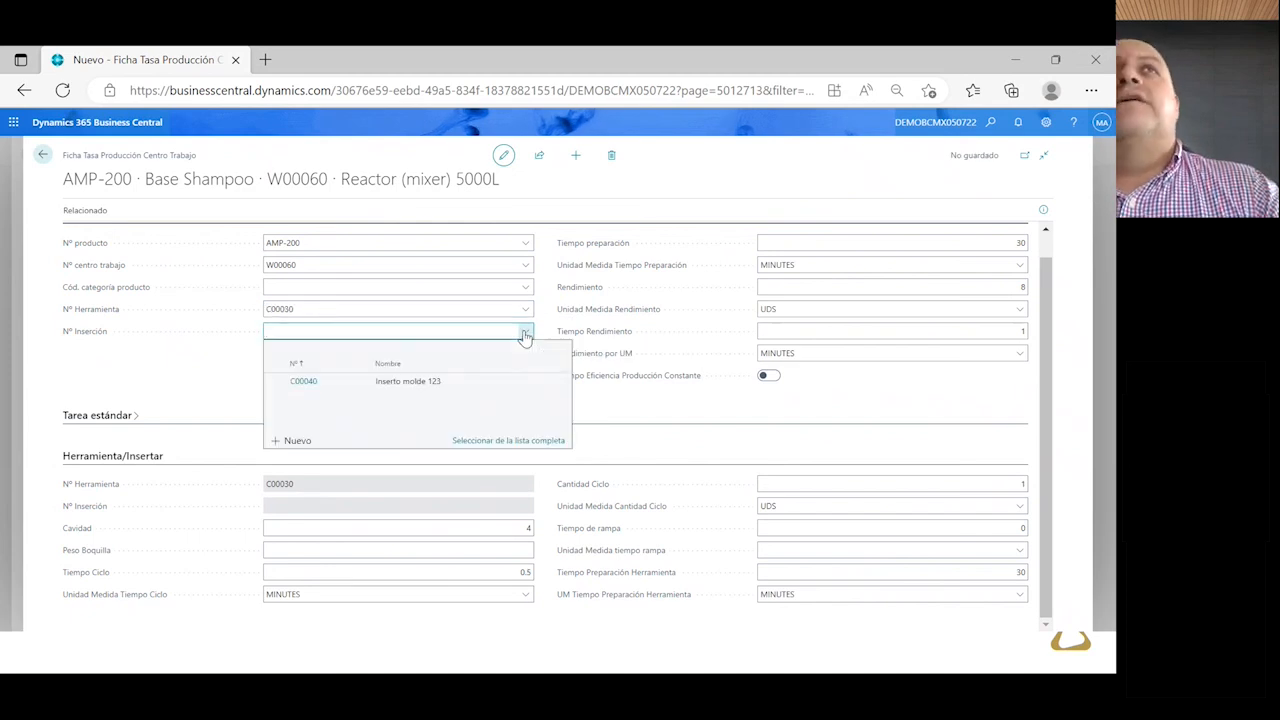
click(306, 382)
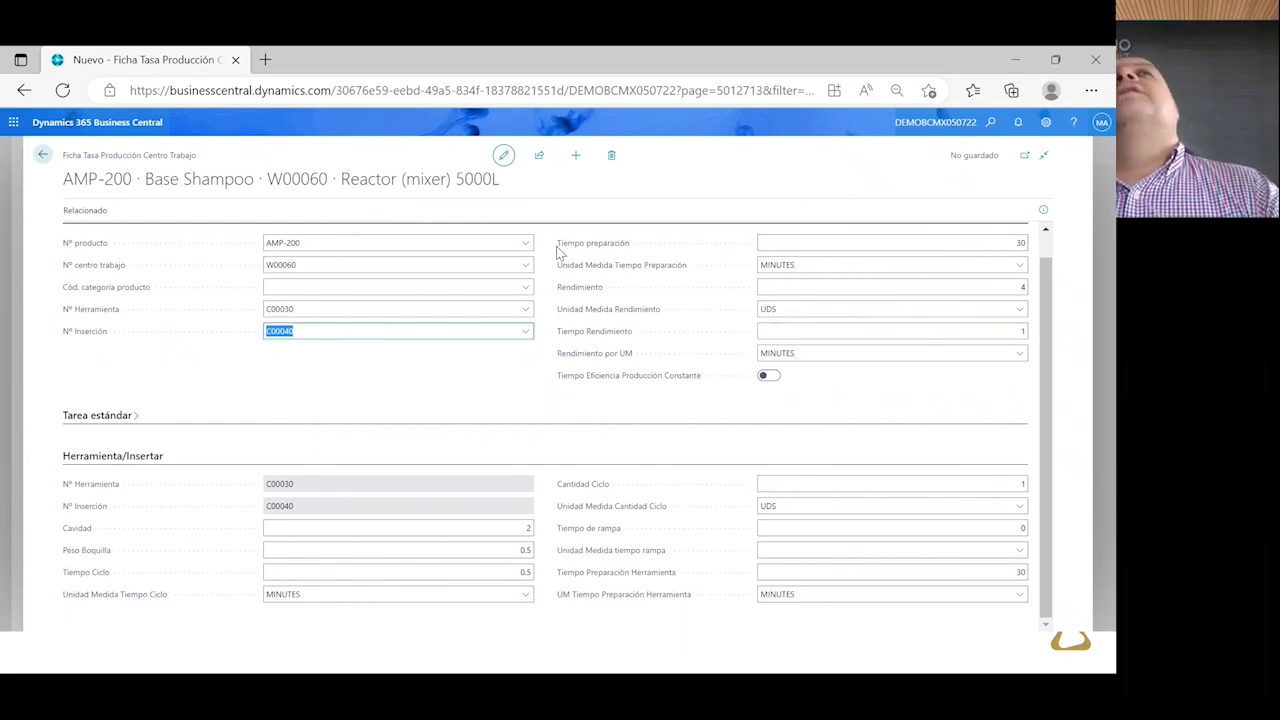
mouse_move(578, 249)
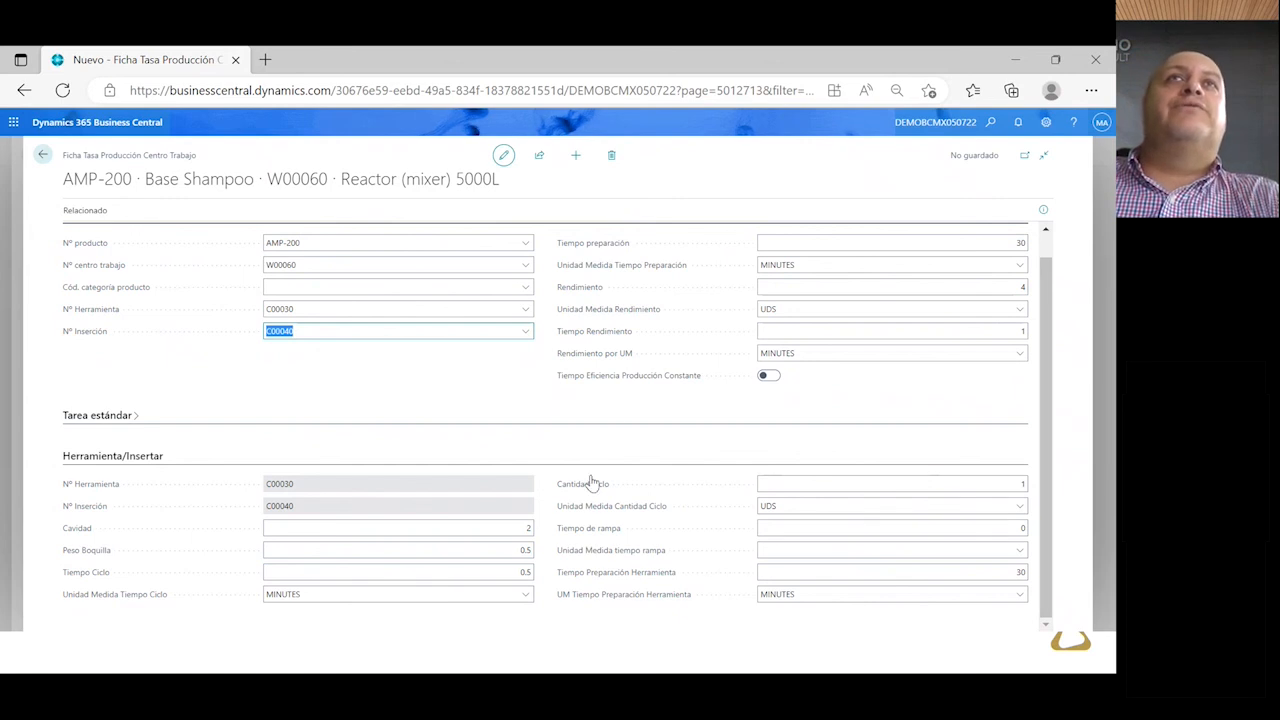
click(99, 418)
Review the W00060 production rates in the enlarged list and return to the CRONUS PROD AMP QA home page
click(43, 157)
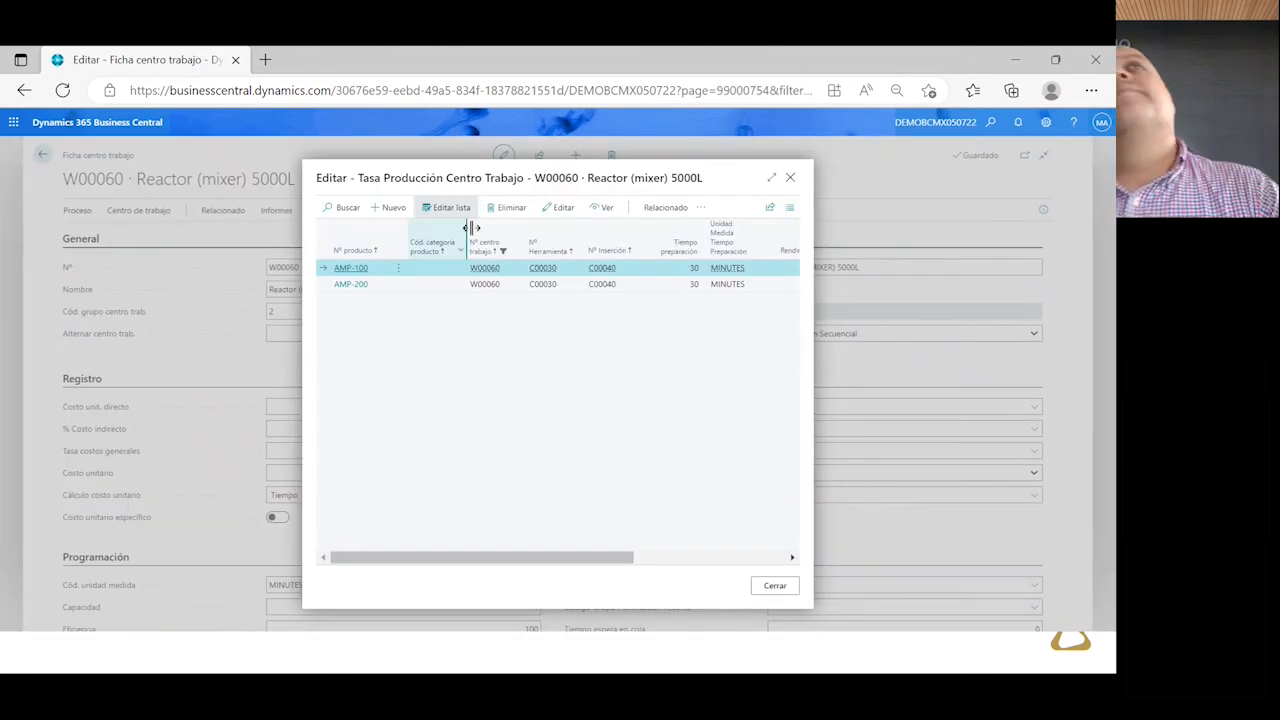
click(774, 178)
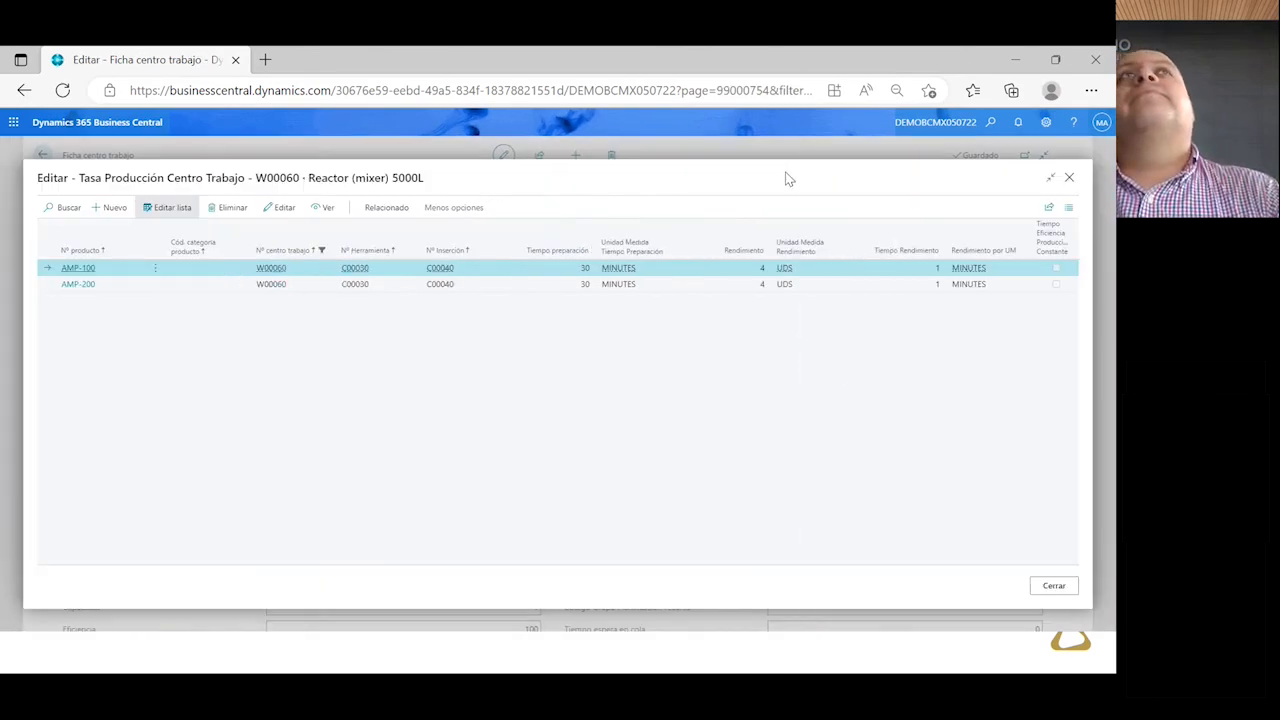
key(Escape)
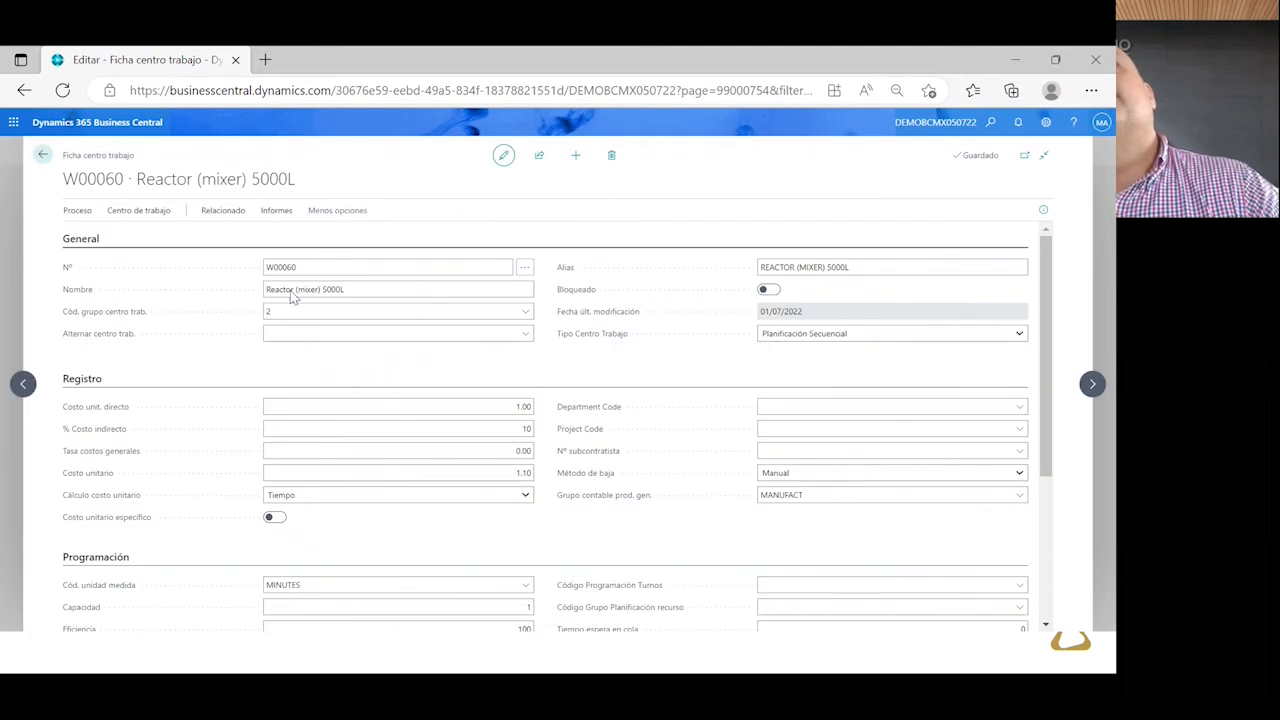
key(Escape)
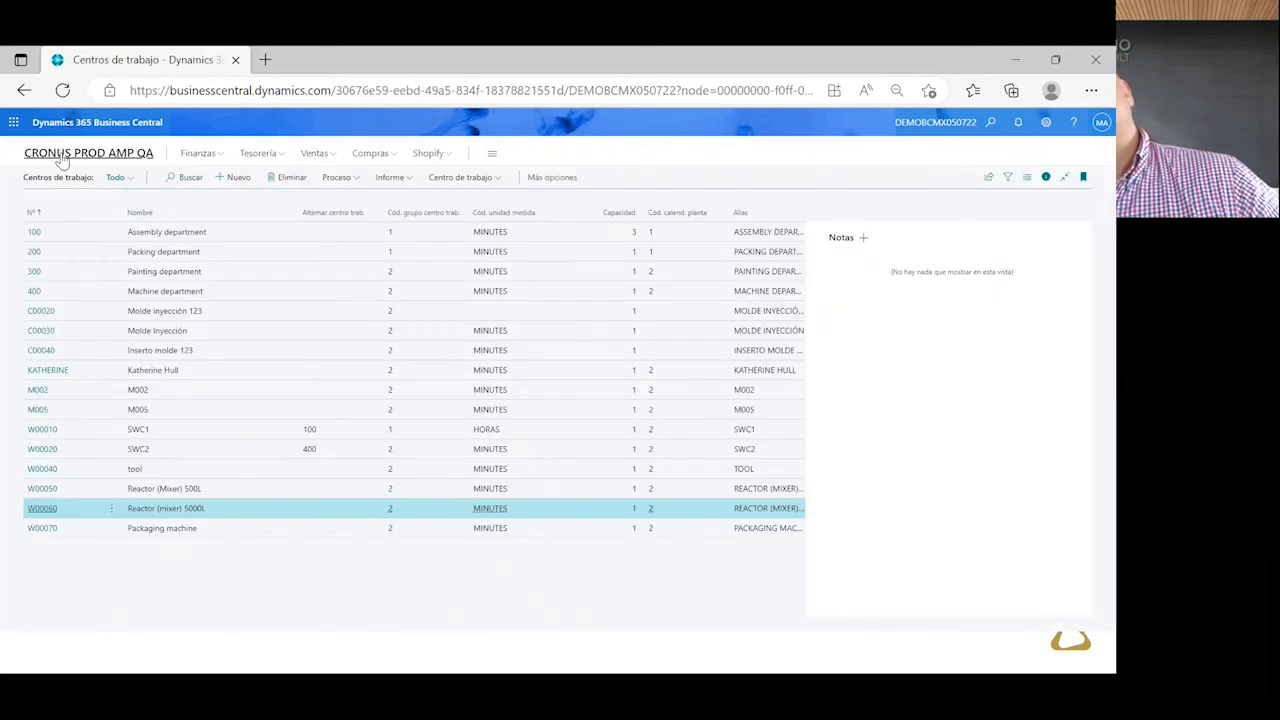
click(62, 156)
Search the product list for amp-2 and open the AMP-200 Base Shampoo product card
click(197, 178)
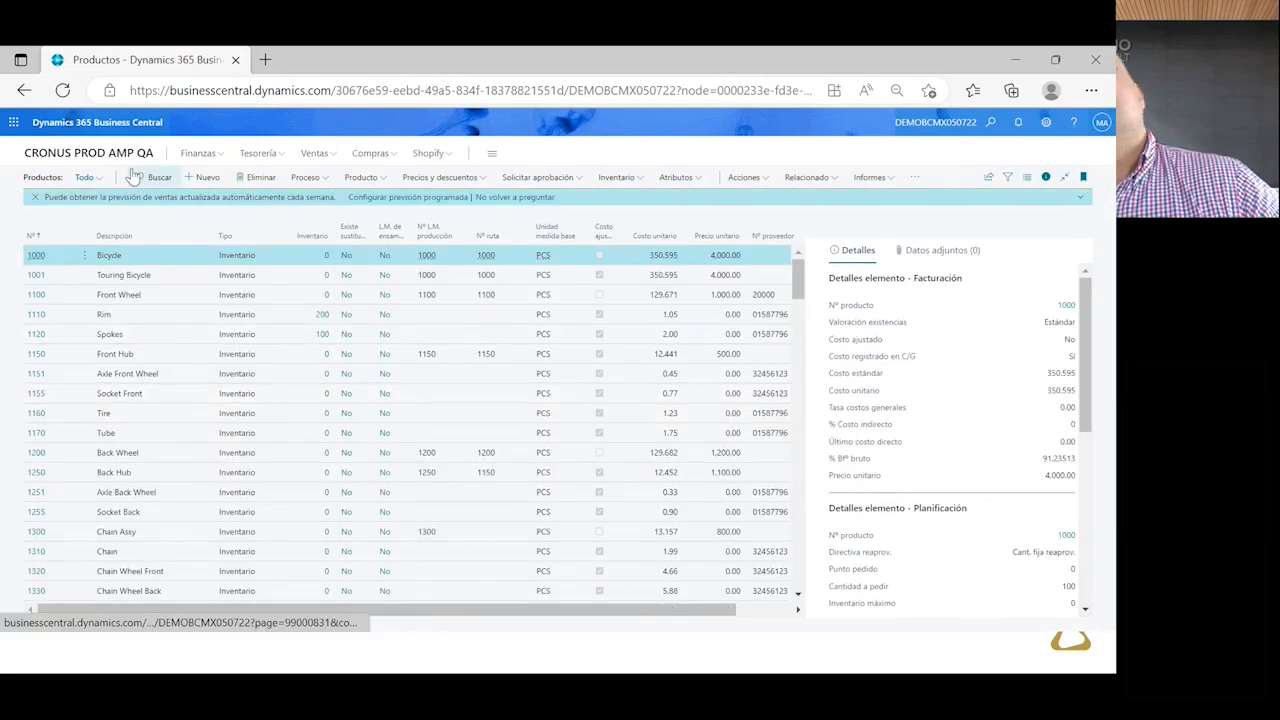
click(140, 177)
text(Chain)
text(p)
text(-2)
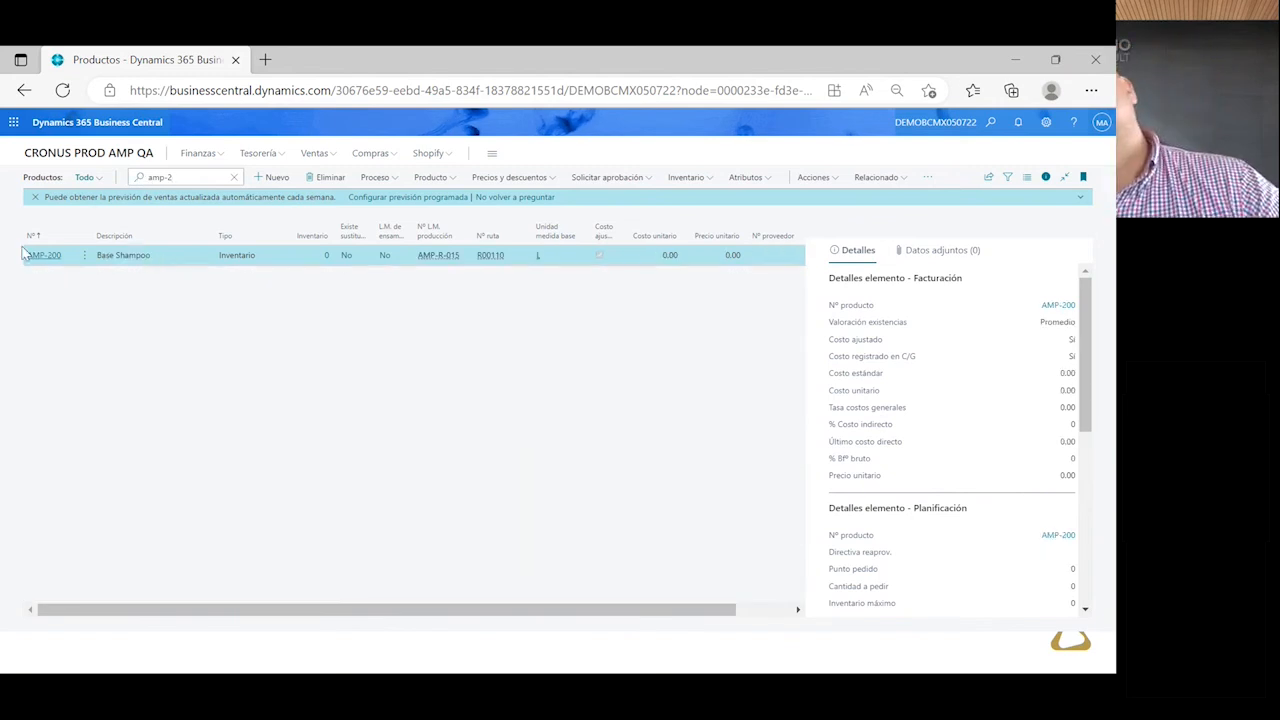
click(36, 256)
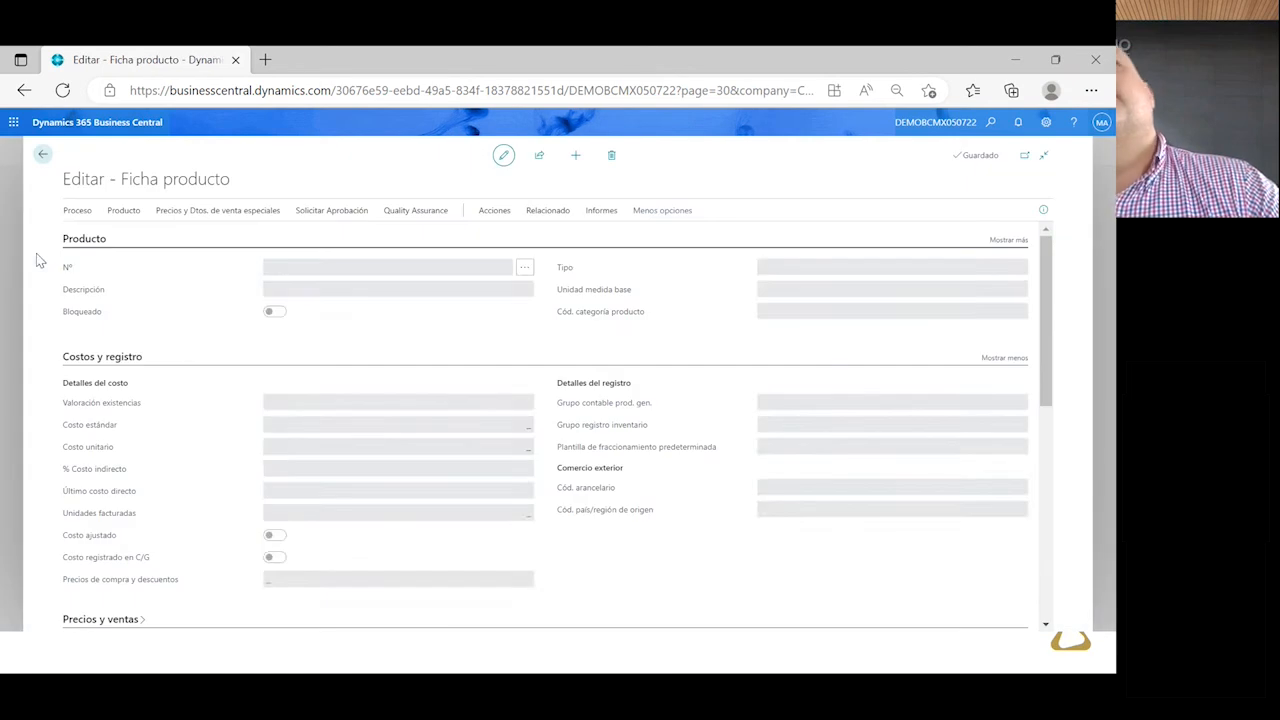
Open AMP-200's production structure AMP-PS-023 and set its Estado to En desarrollo
click(77, 212)
click(343, 234)
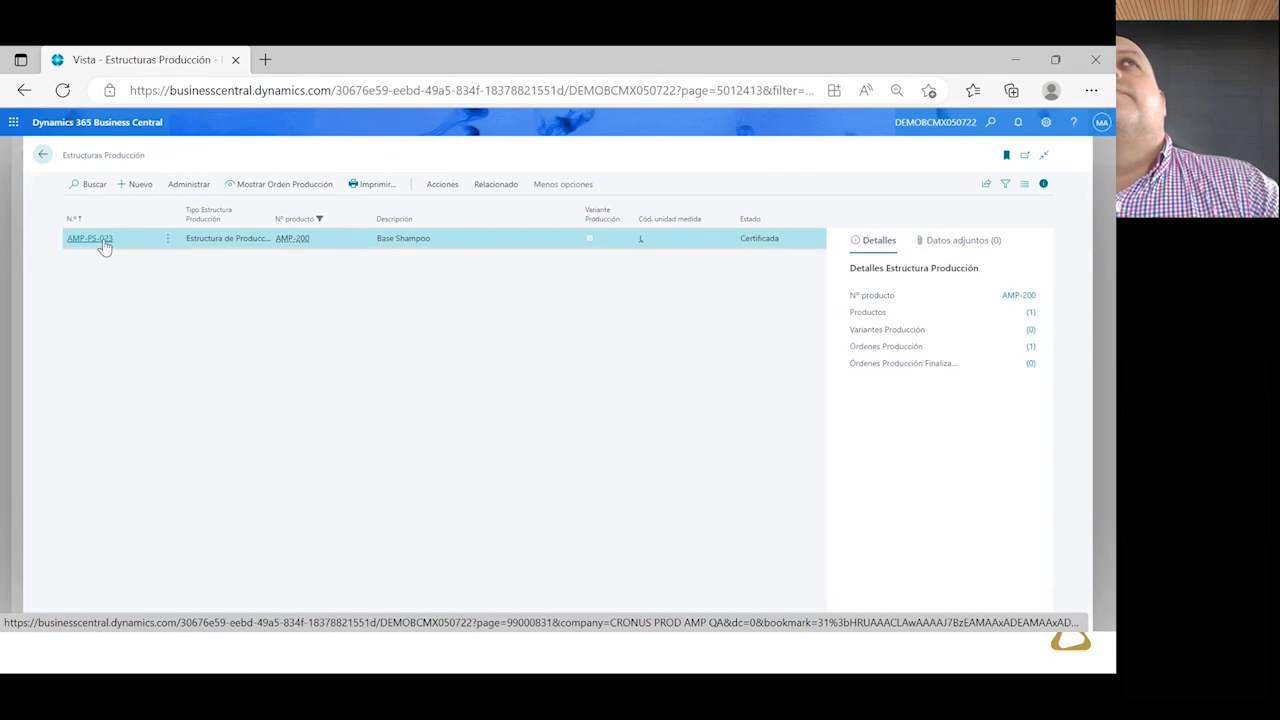
click(90, 238)
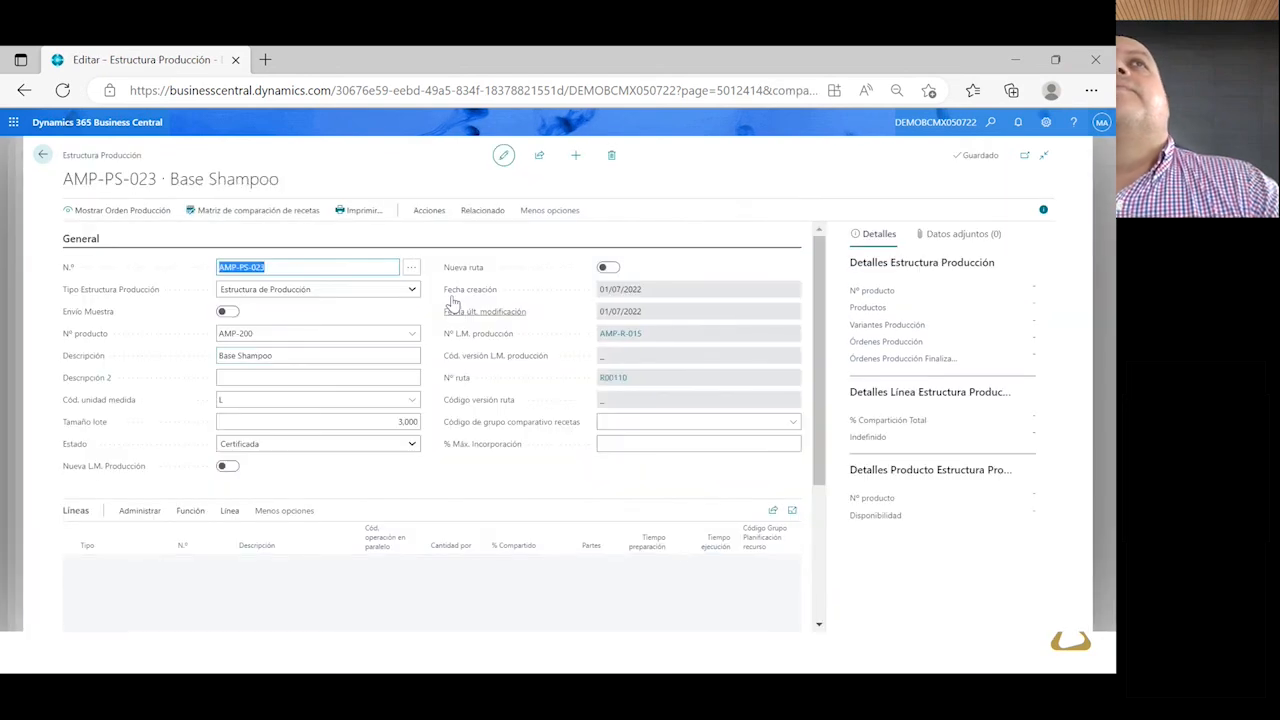
click(412, 445)
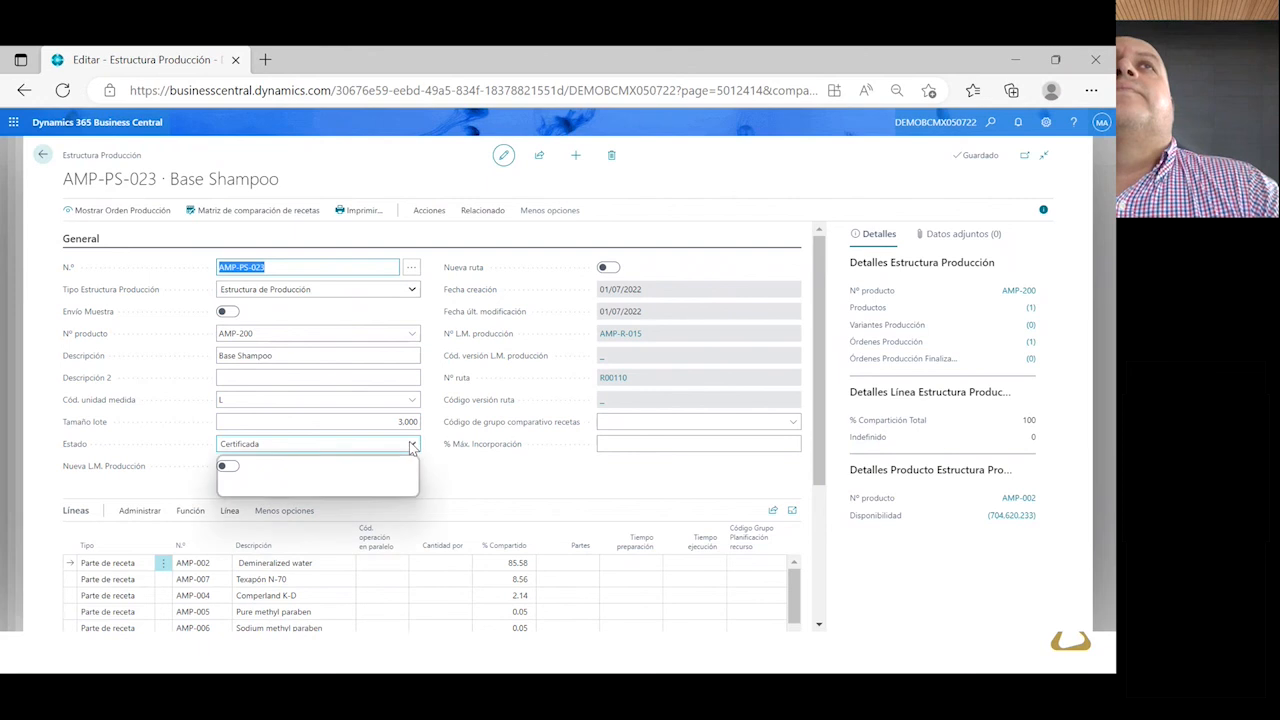
click(328, 473)
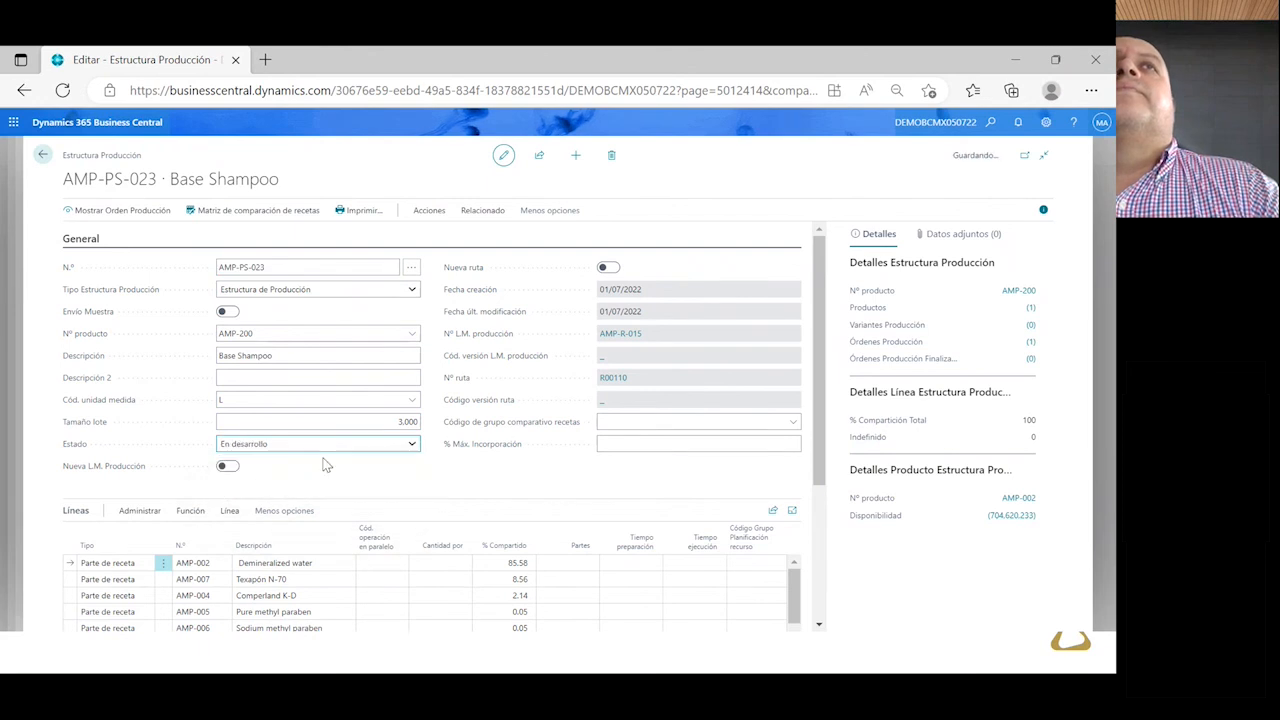
Examine the structure's W00060 Reactor (mixer) 5000L line, the available line actions and the structure's functions
scroll(358, 456, down, 3)
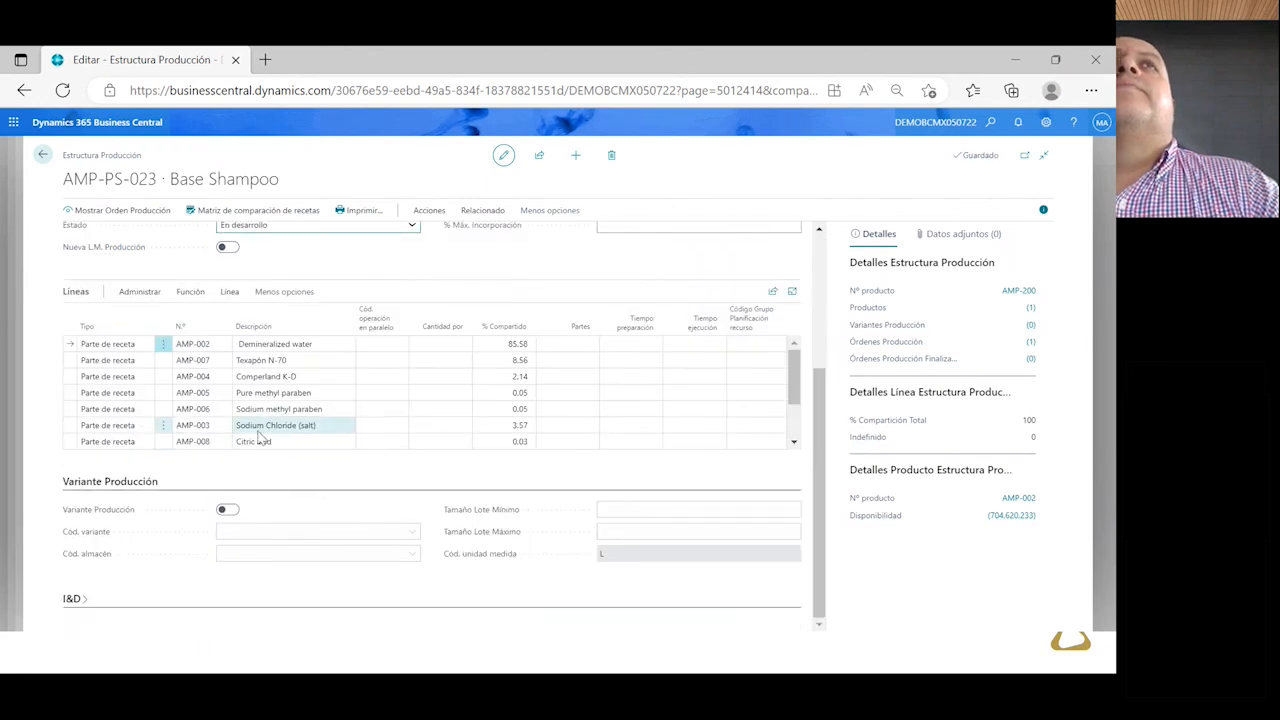
click(288, 443)
scroll(288, 443, down, 2)
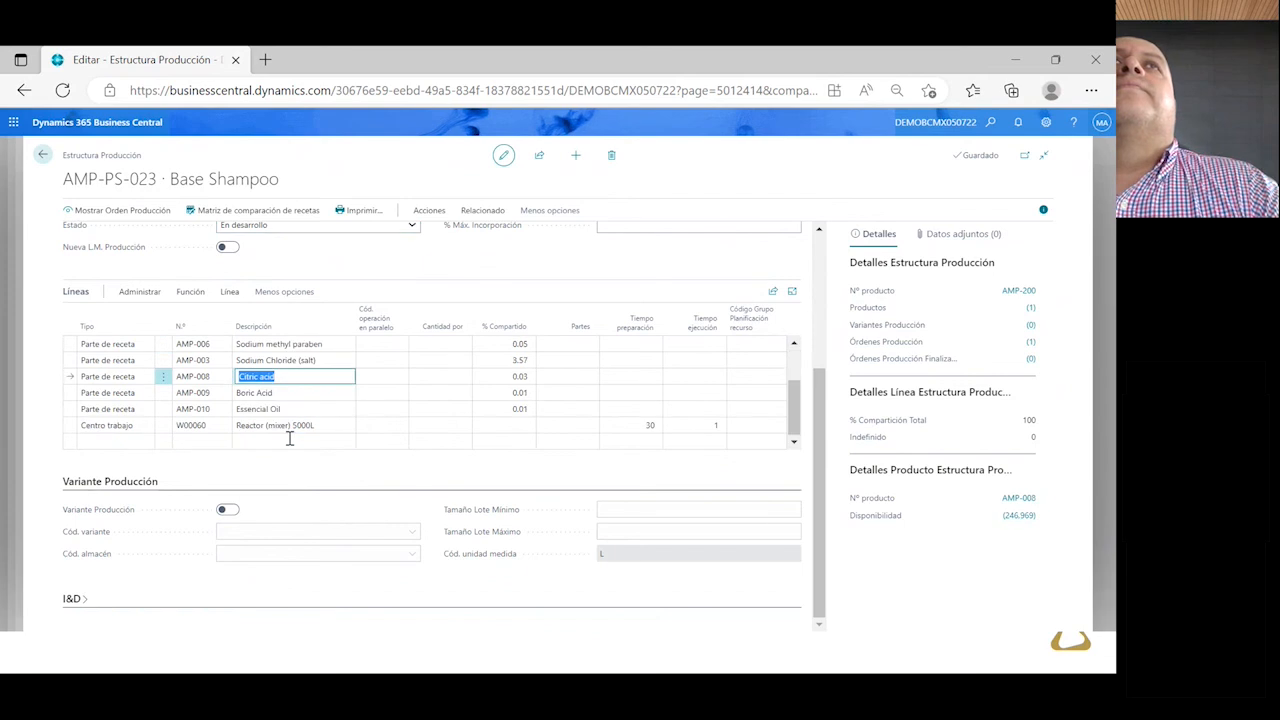
click(283, 431)
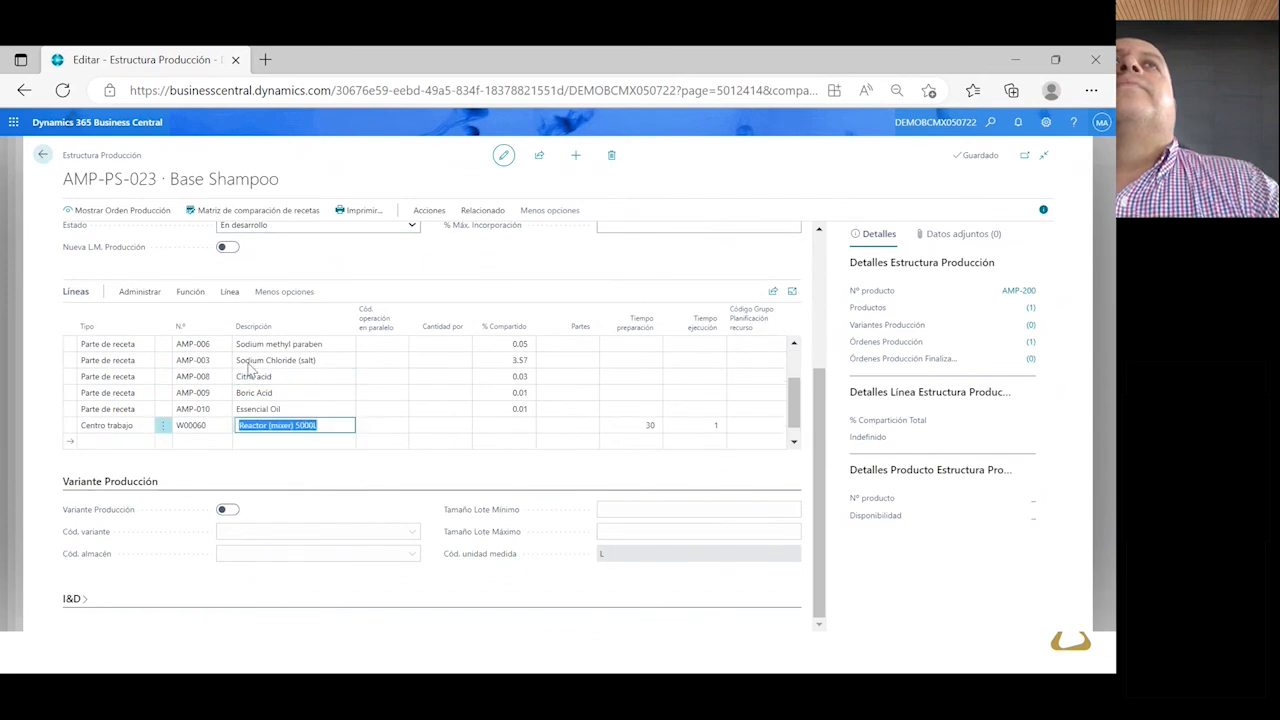
click(229, 293)
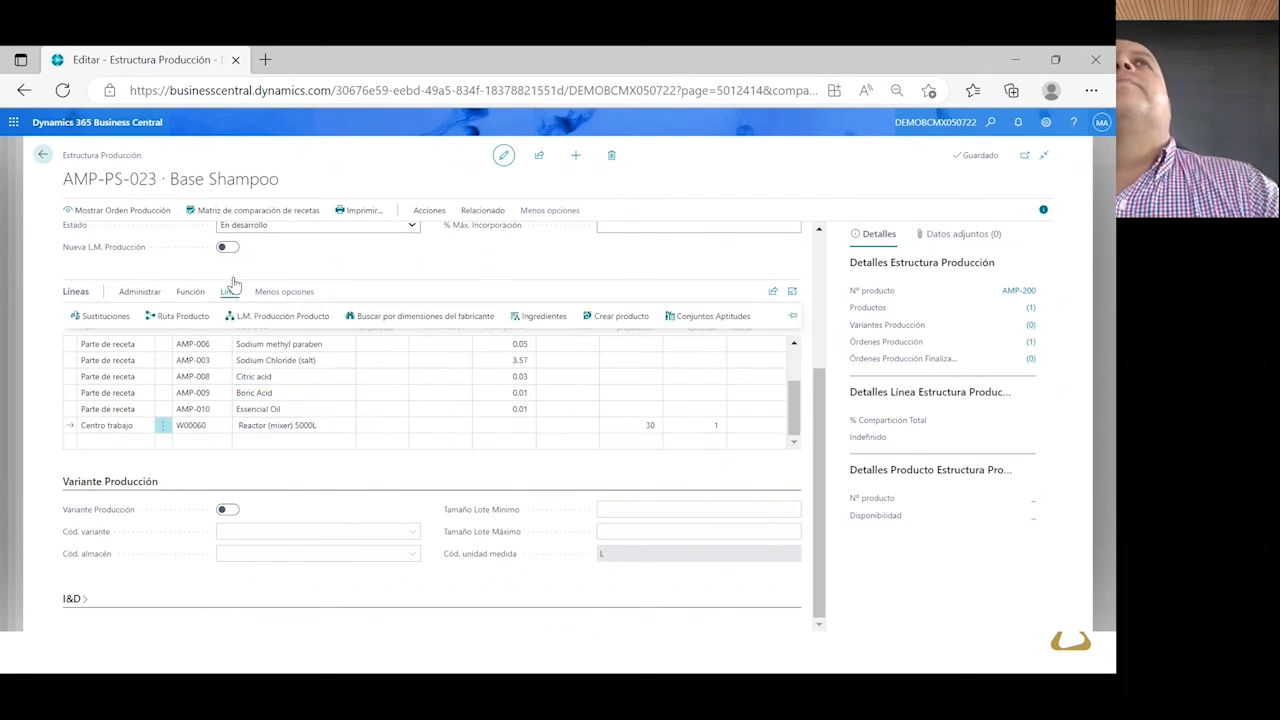
click(421, 212)
click(104, 236)
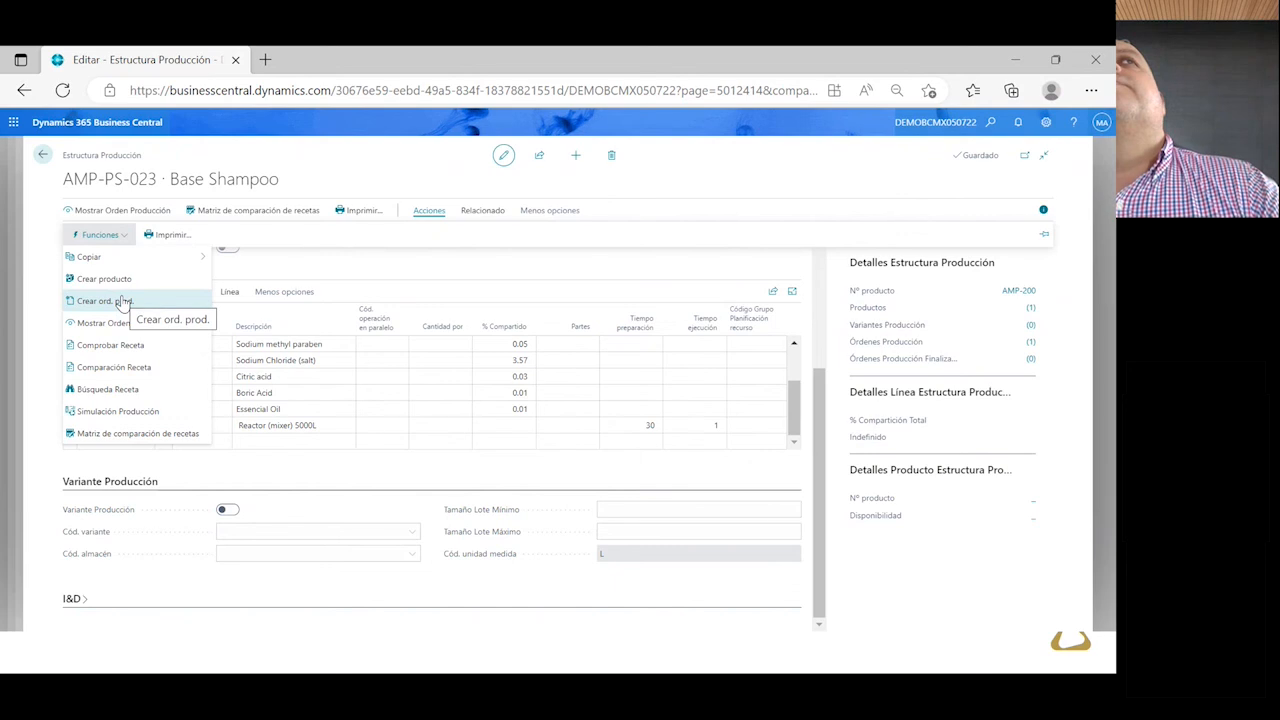
click(299, 267)
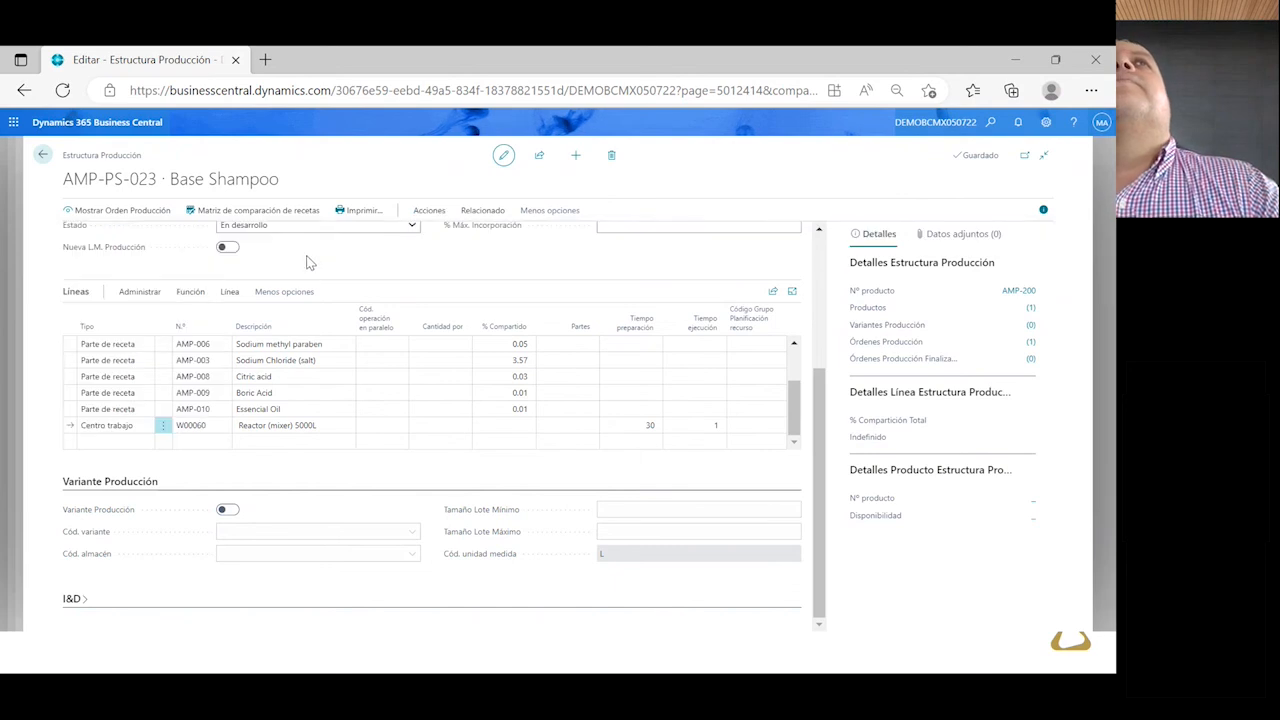
Set the Estado of structure AMP-PS-023 to Certificada and show its production order
click(412, 230)
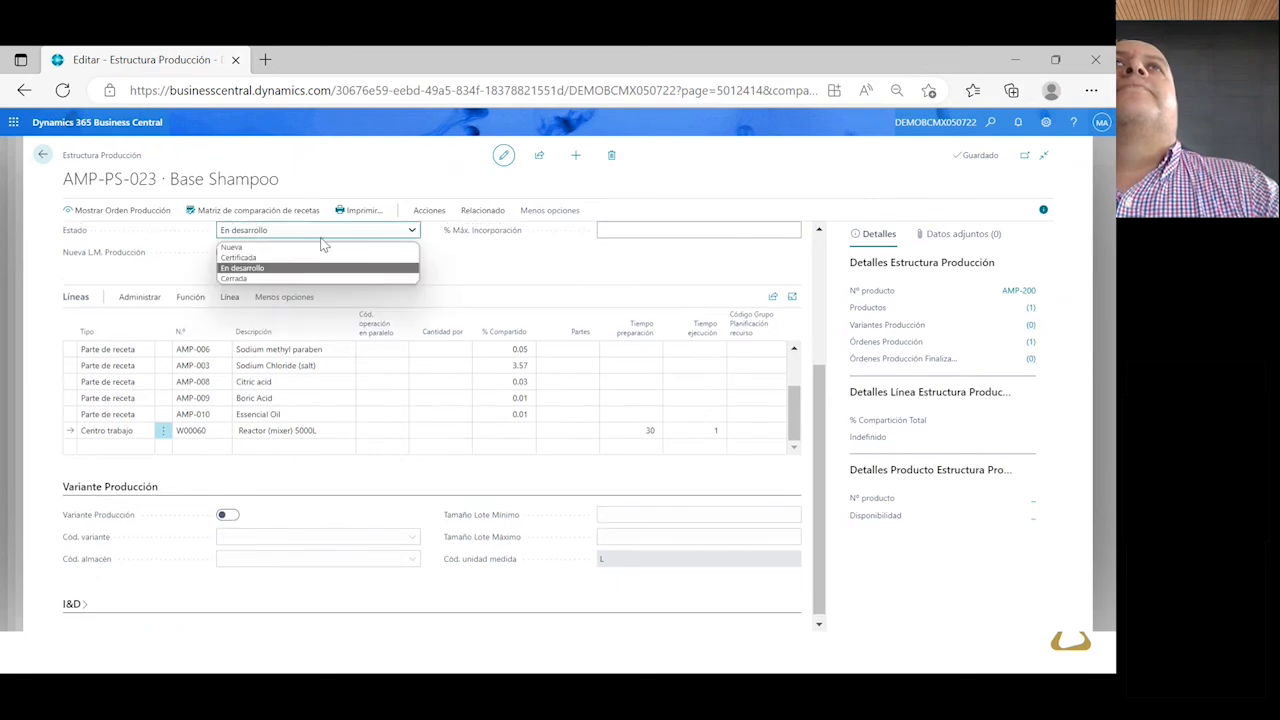
click(268, 268)
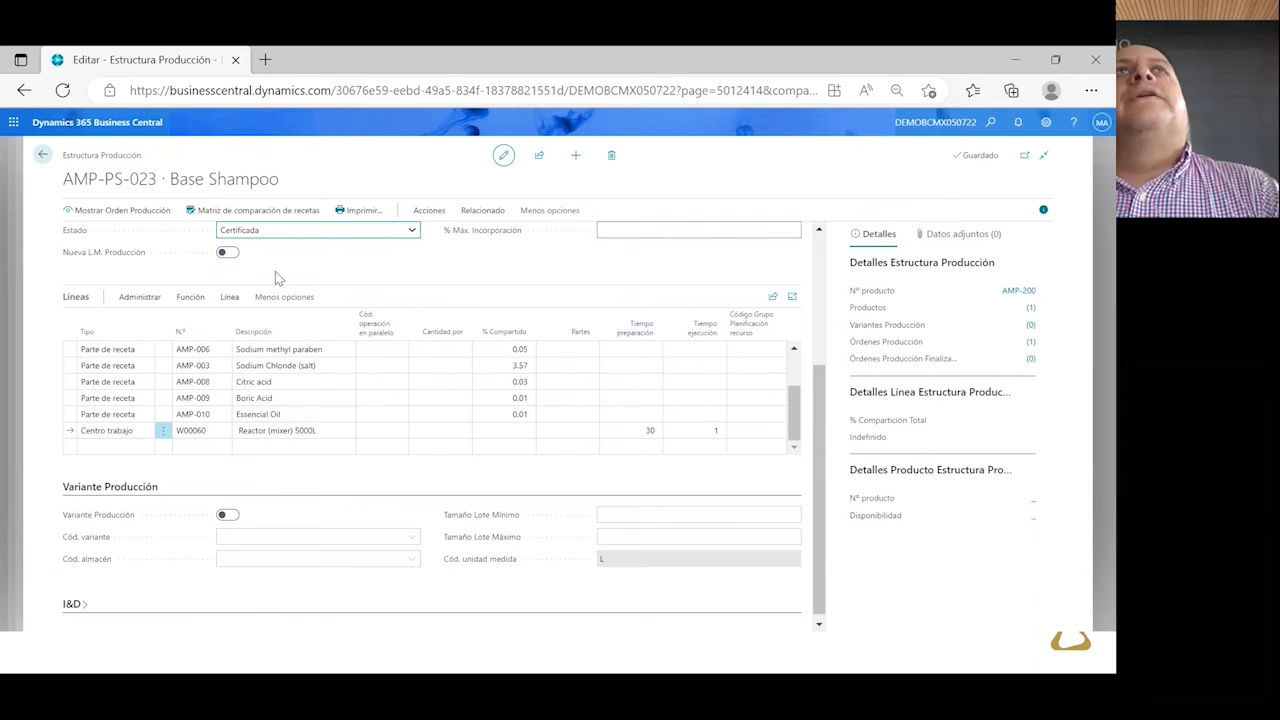
click(122, 210)
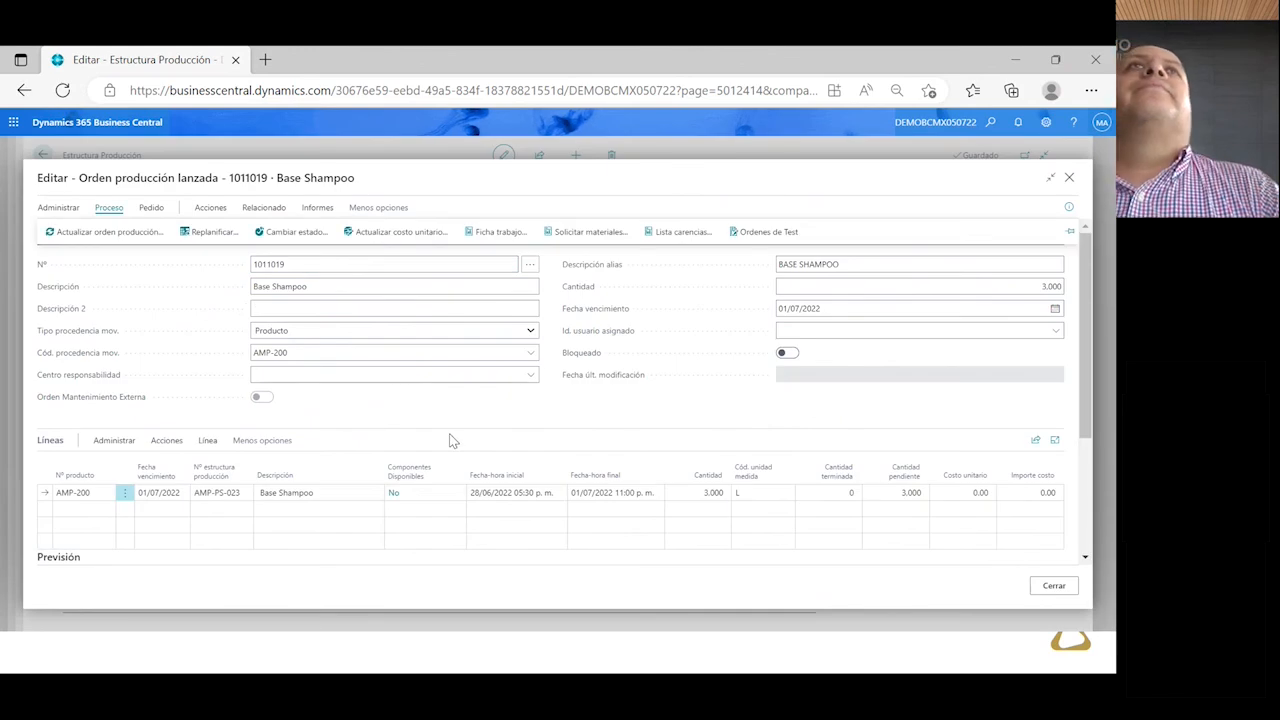
Refresh the released Base Shampoo production order with Dirección programación set to Adelante, and check the AMP-200 line's component availability
scroll(450, 440, down, 1)
click(104, 234)
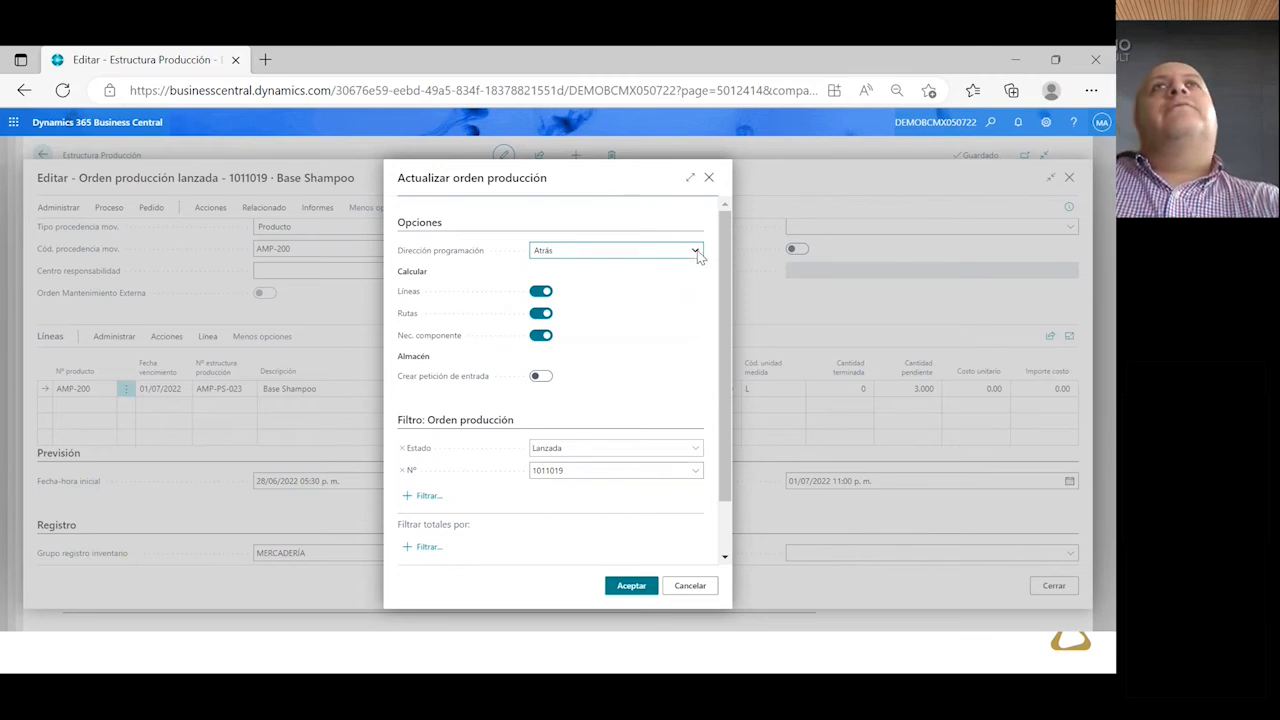
click(695, 251)
click(586, 276)
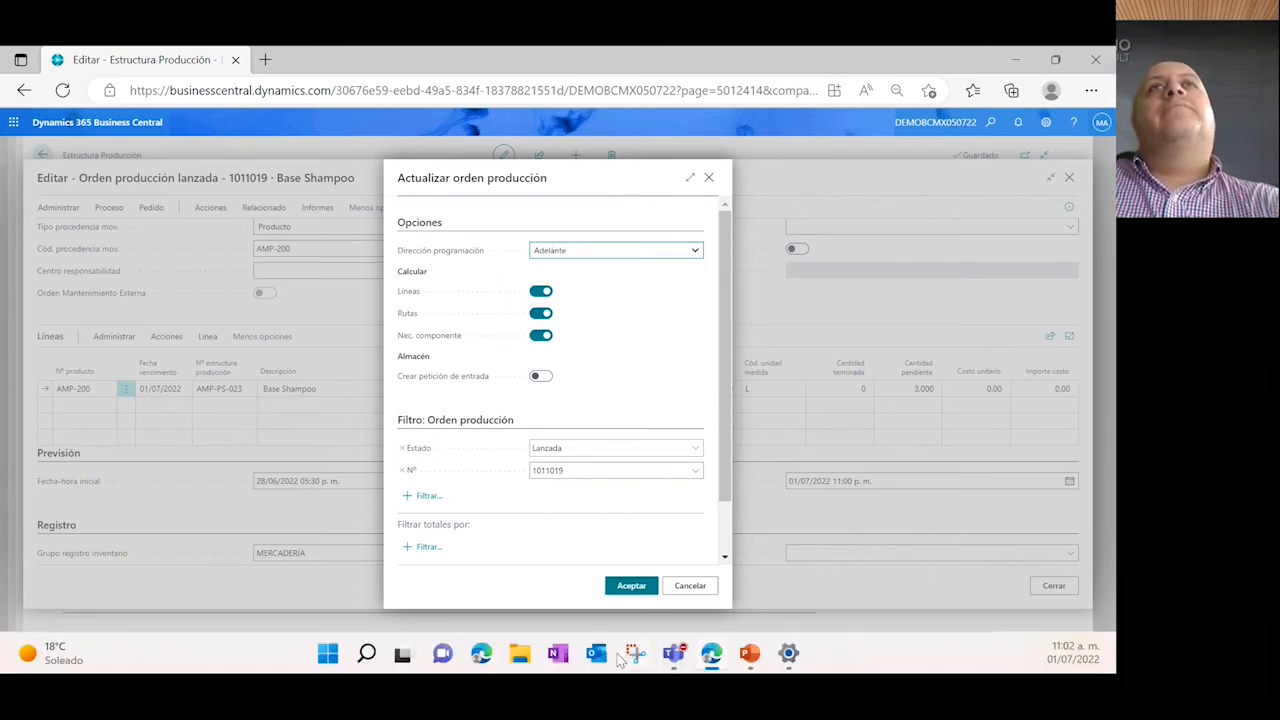
click(608, 590)
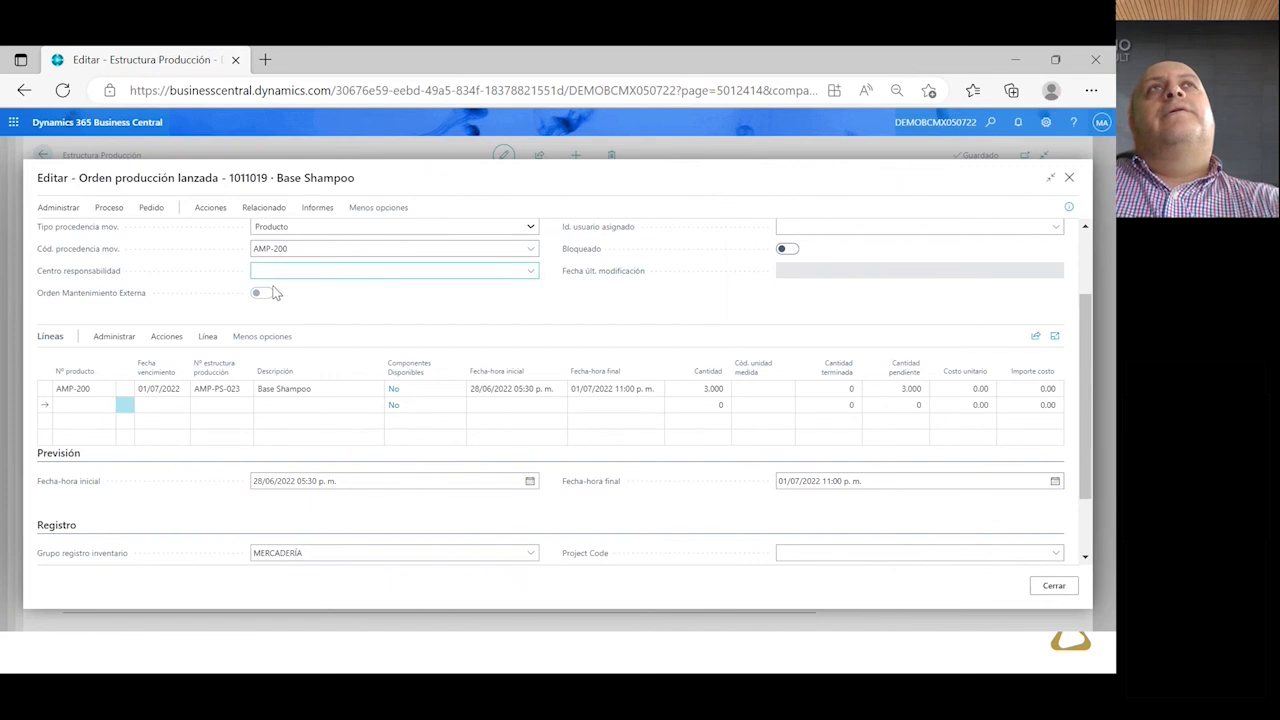
click(398, 389)
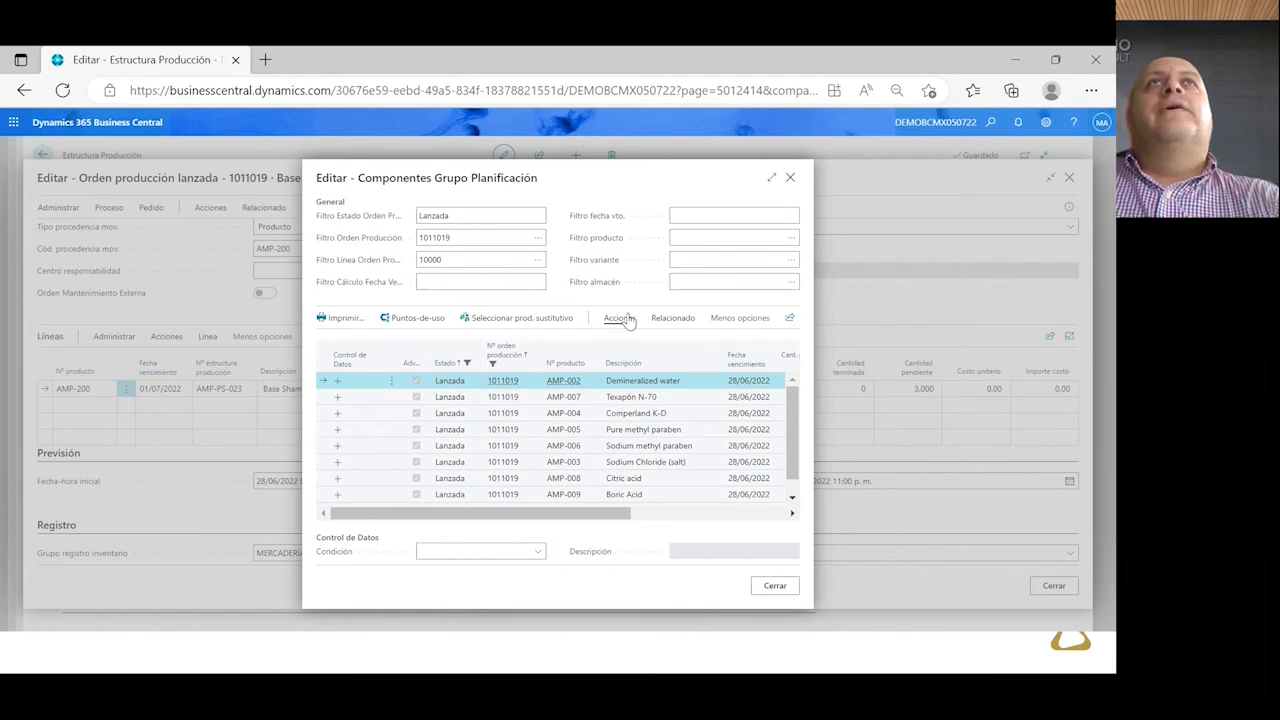
key(Escape)
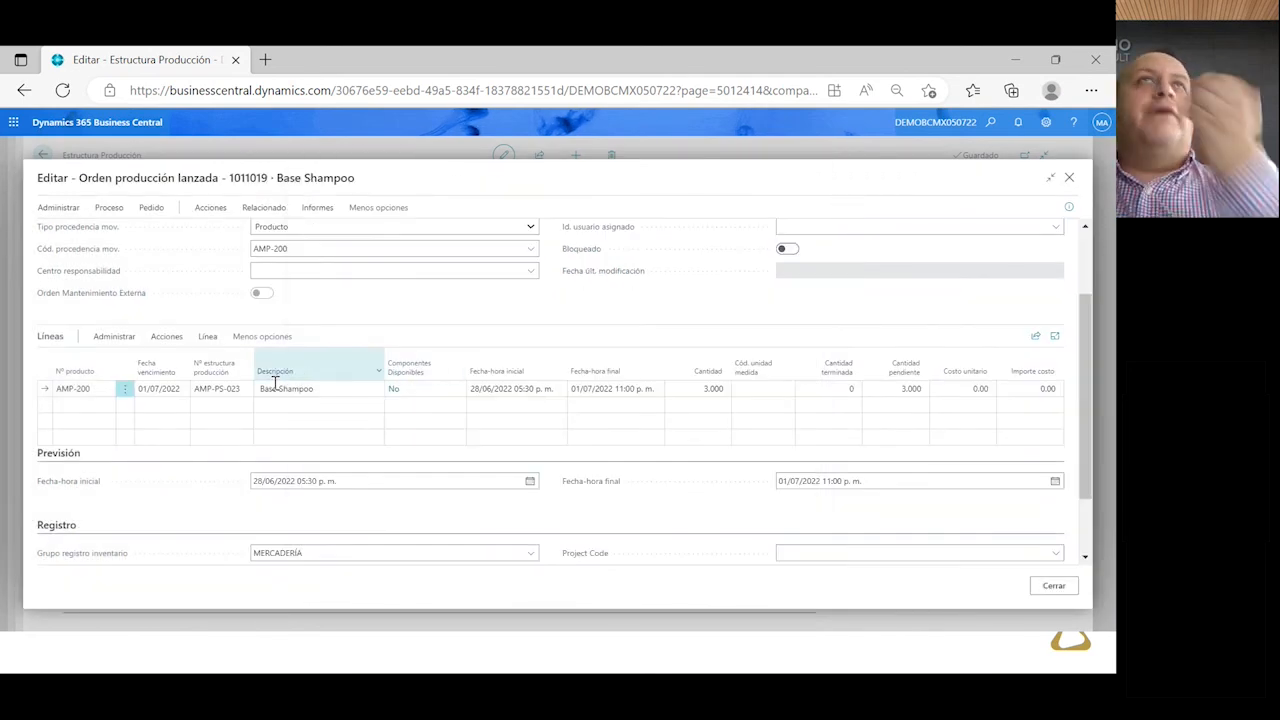
Review the production journal of the released order's AMP-200 Base Shampoo line, close it and switch to the presentation slides
click(207, 337)
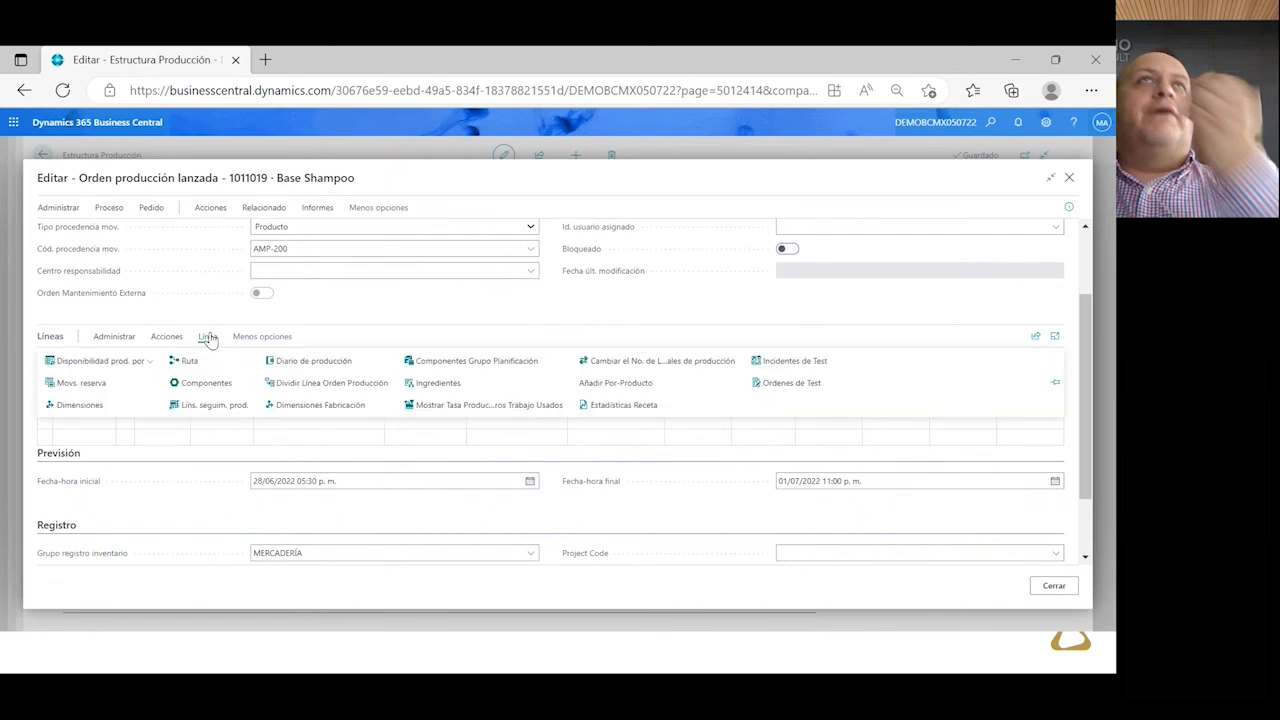
click(313, 360)
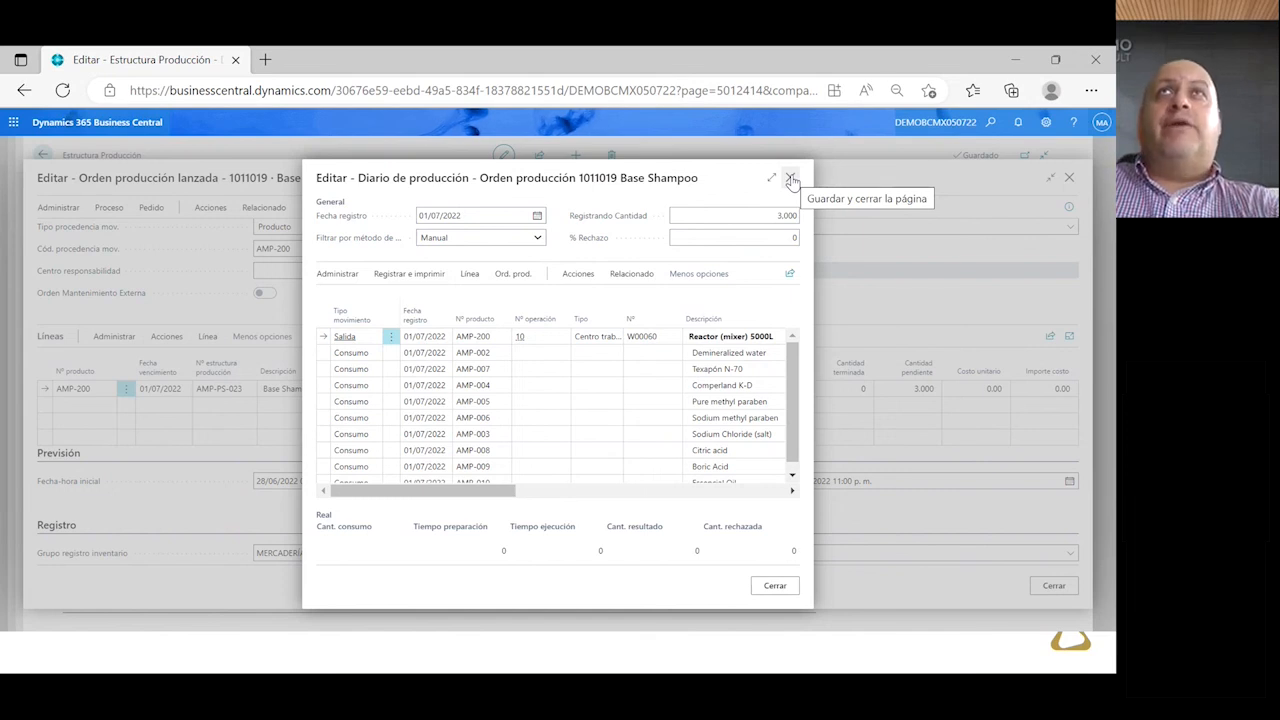
click(790, 179)
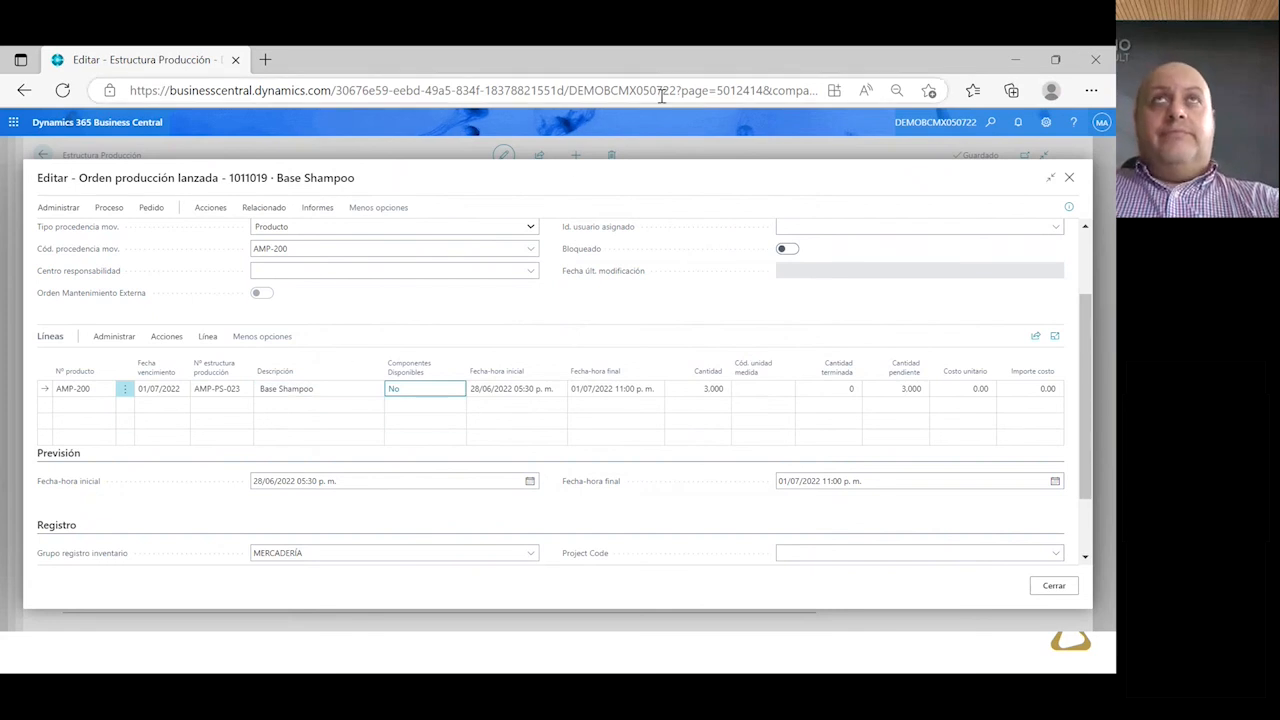
click(1017, 62)
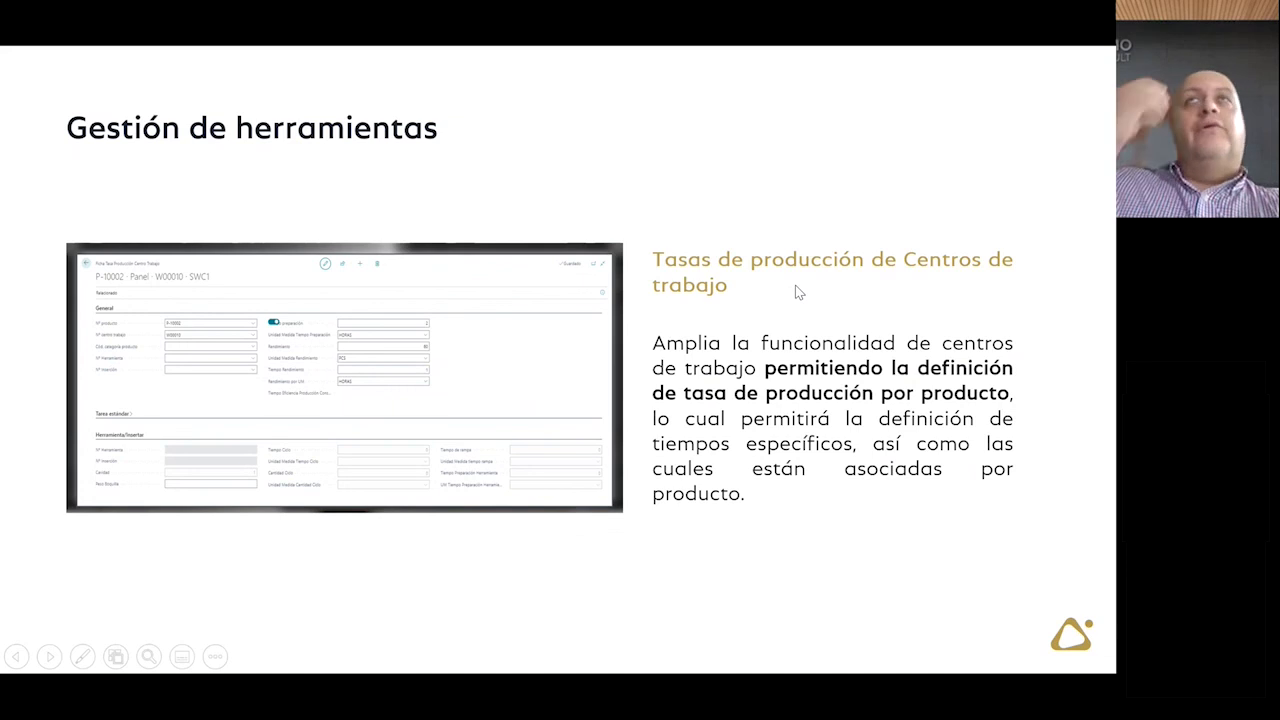
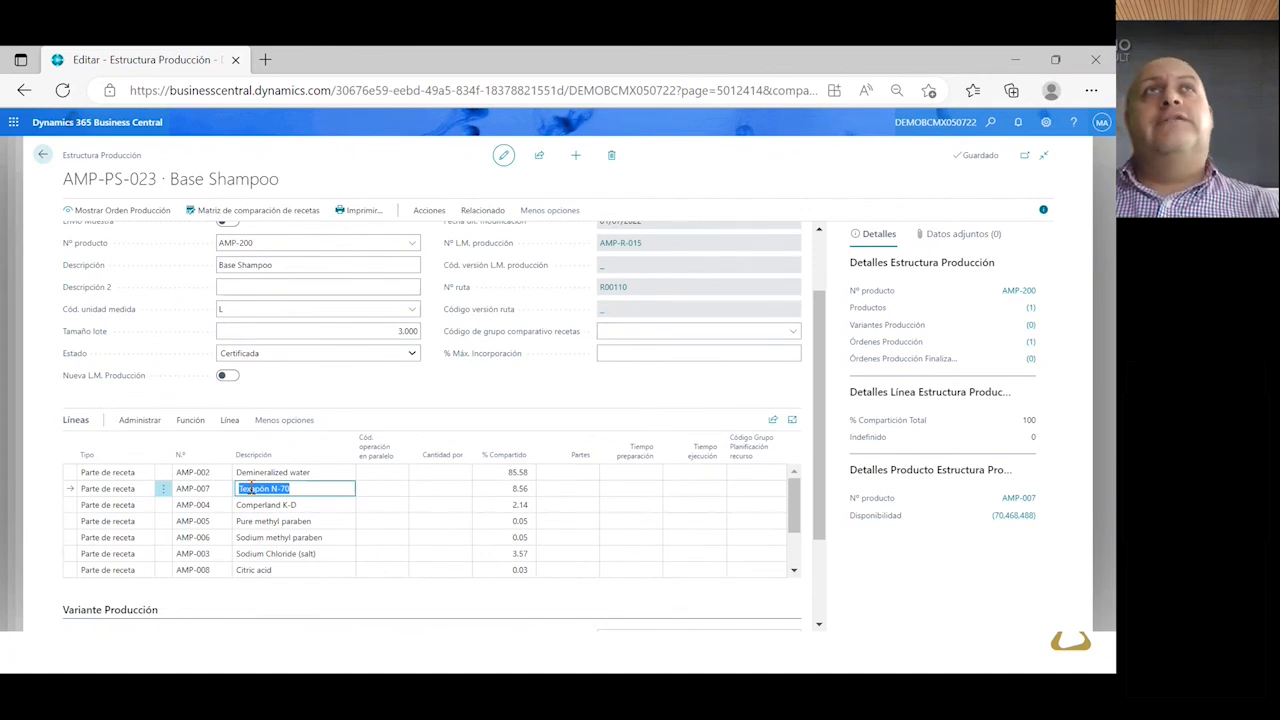
View the ingredients of the AMP-007 Texapón N-70 line and return to the list of production structures
click(229, 421)
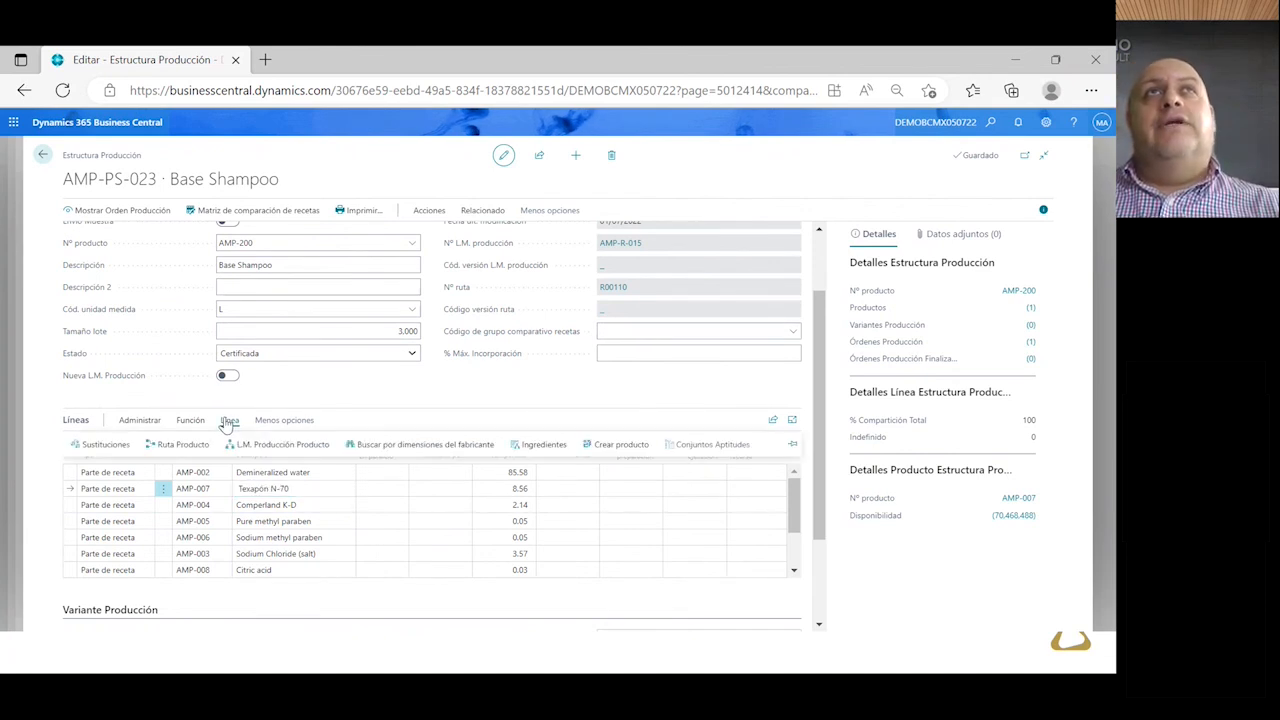
click(550, 452)
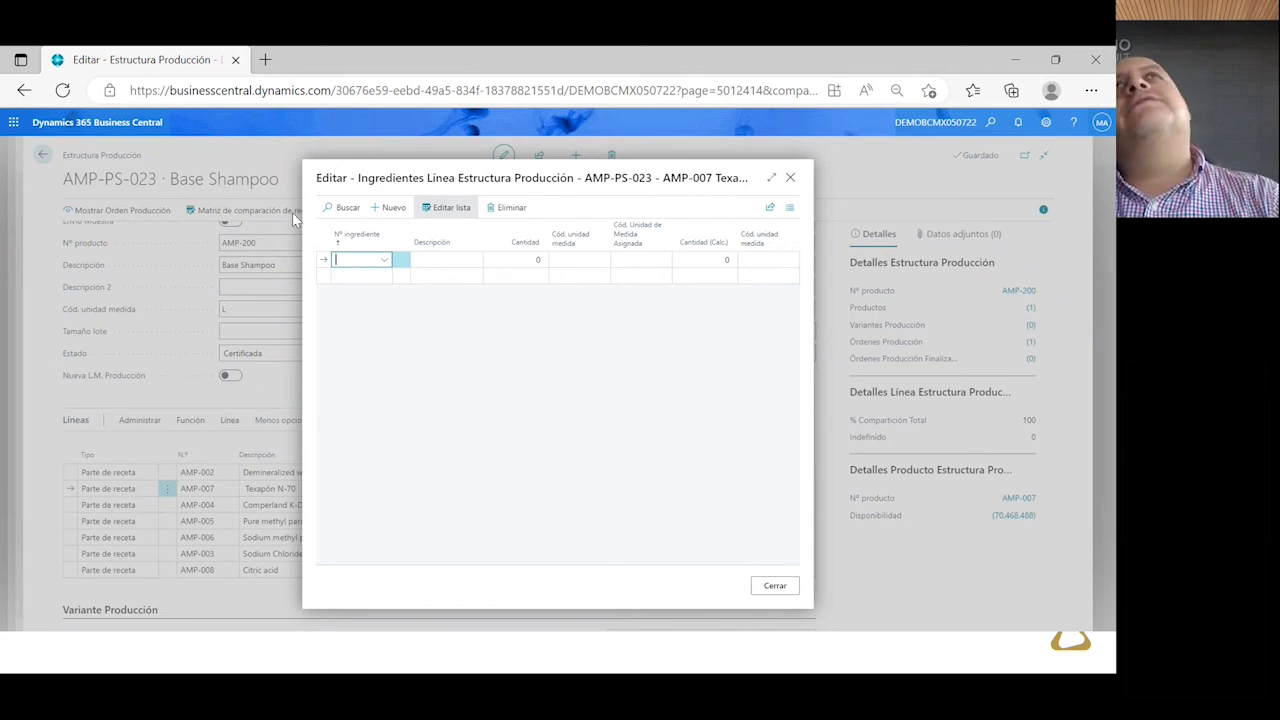
click(790, 177)
click(43, 155)
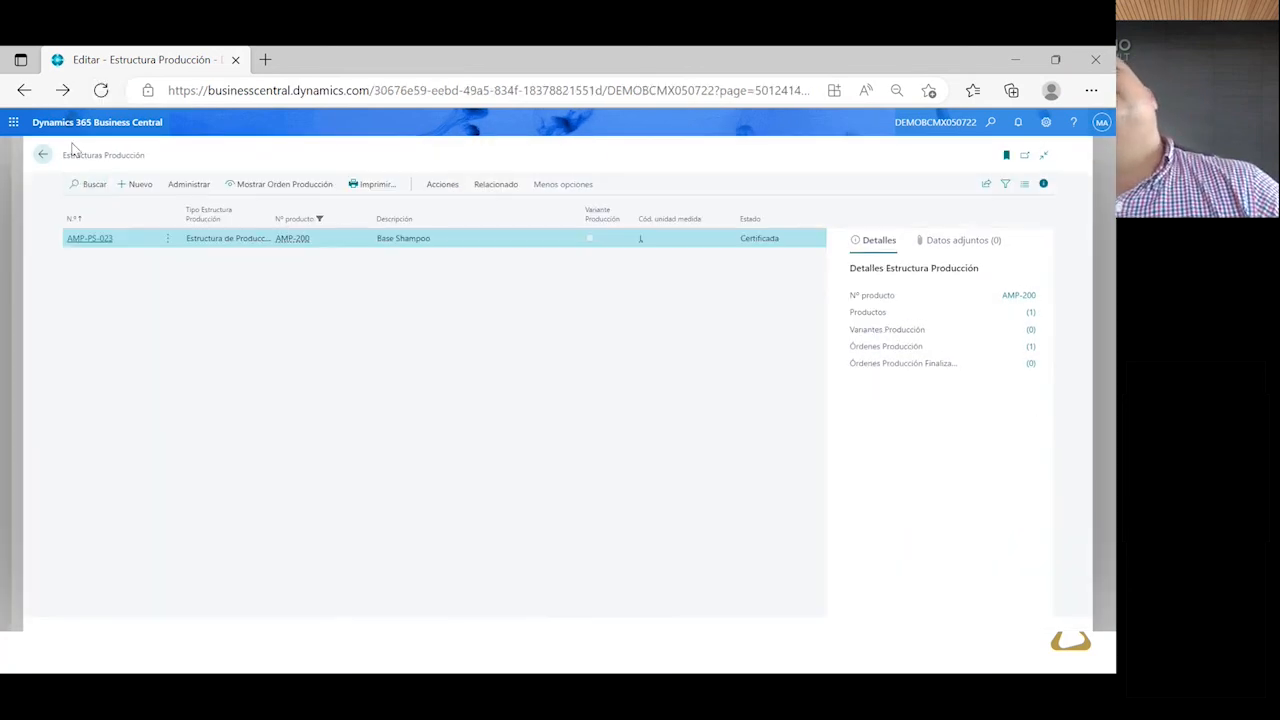
Reopen structure AMP-PS-023, try to add ingredient INH-0001 Excipiente to the AMP-007 Texapón N-70 line, and discard the unsaved entry
click(100, 240)
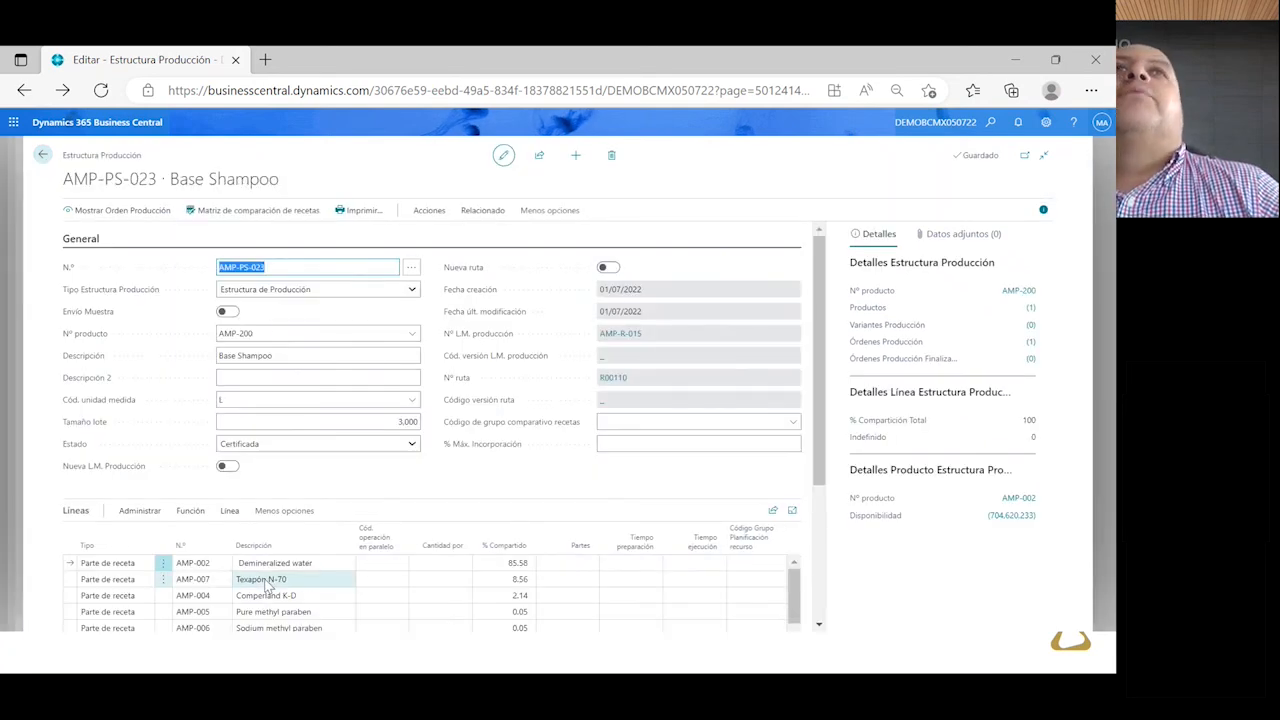
click(264, 579)
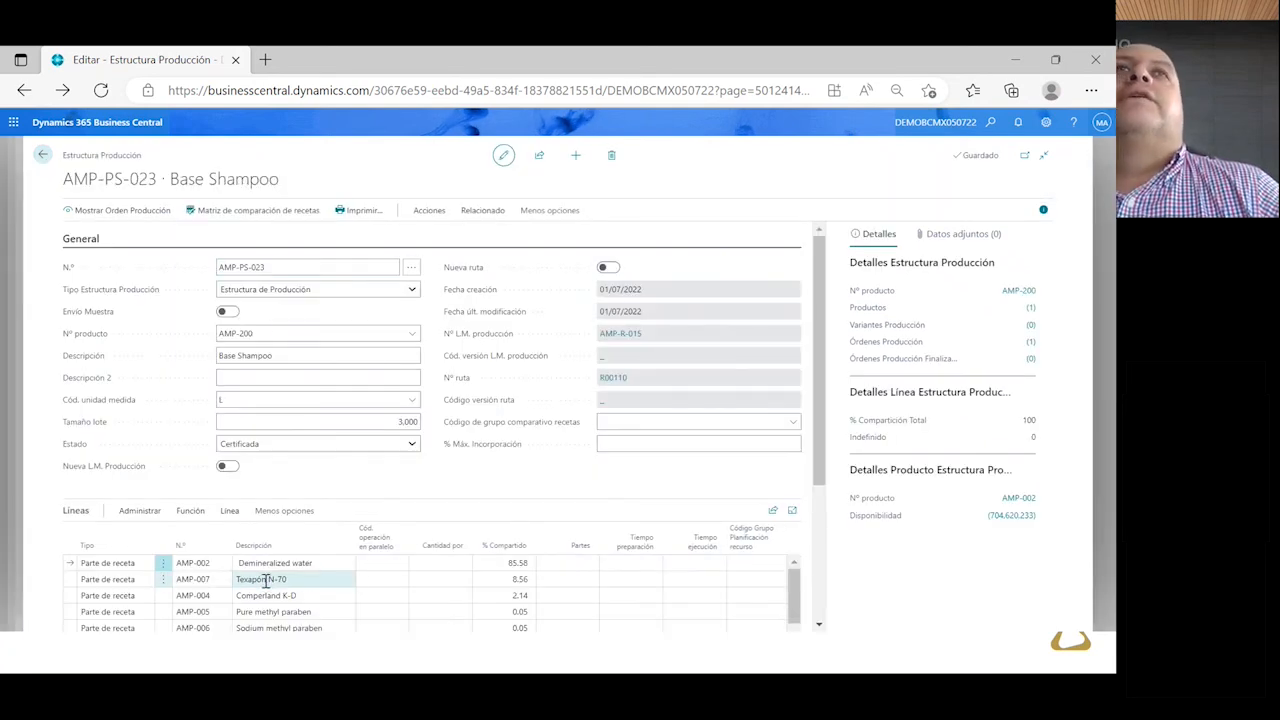
click(229, 510)
click(529, 541)
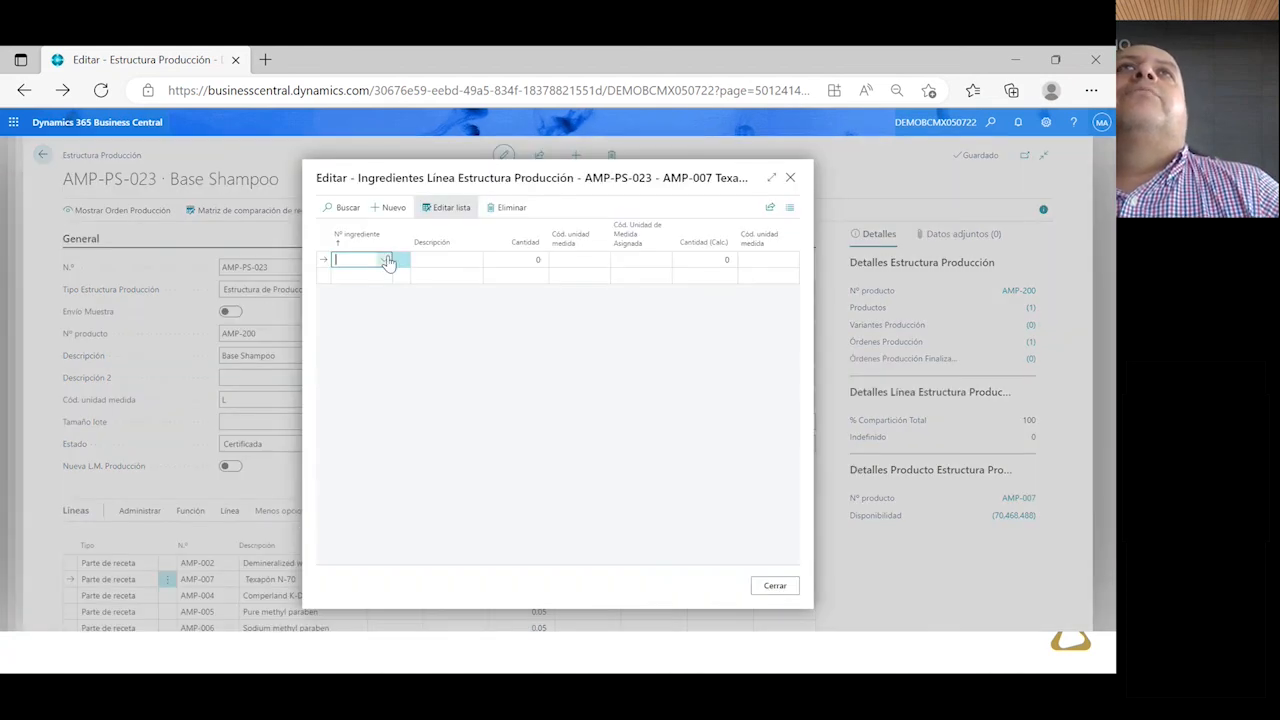
click(388, 262)
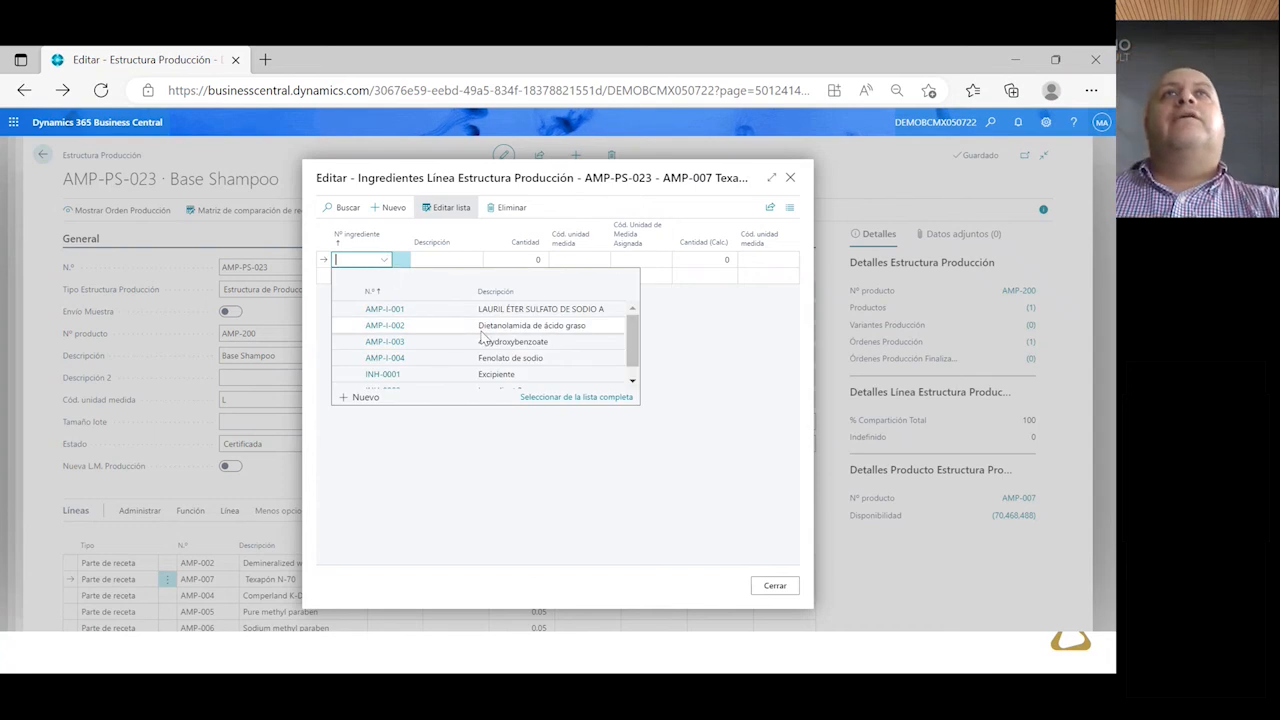
click(360, 373)
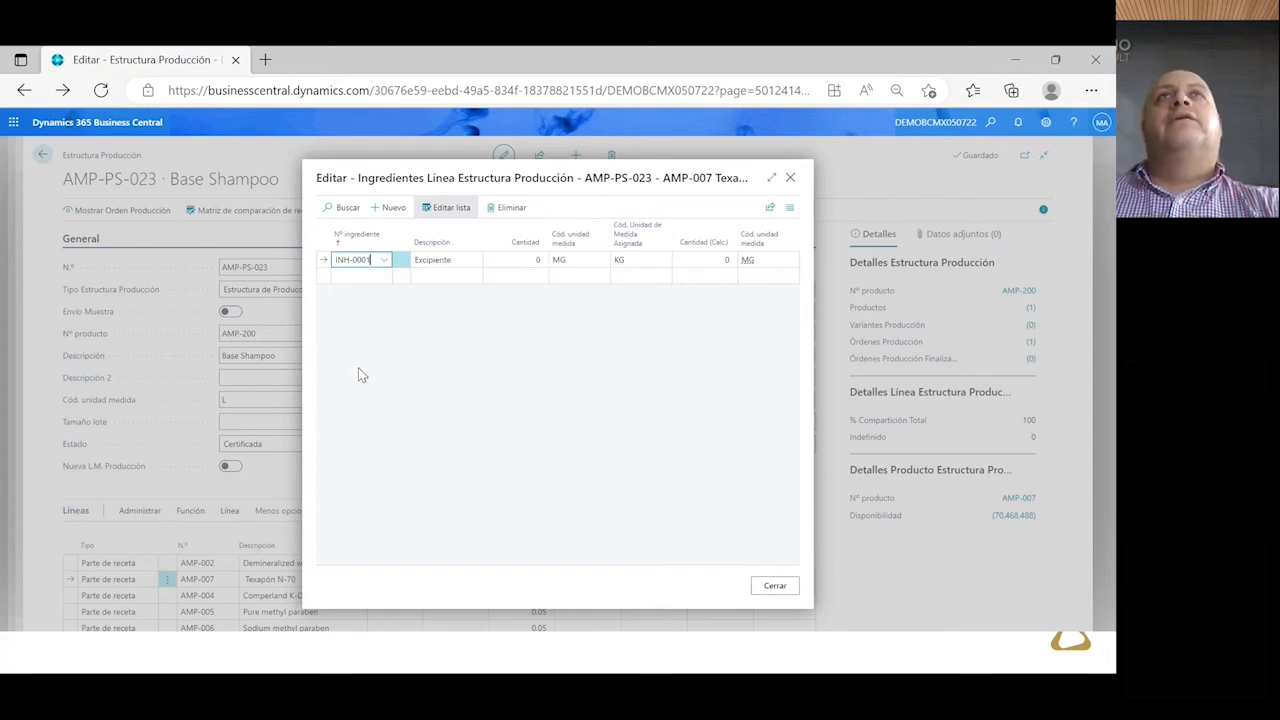
click(526, 260)
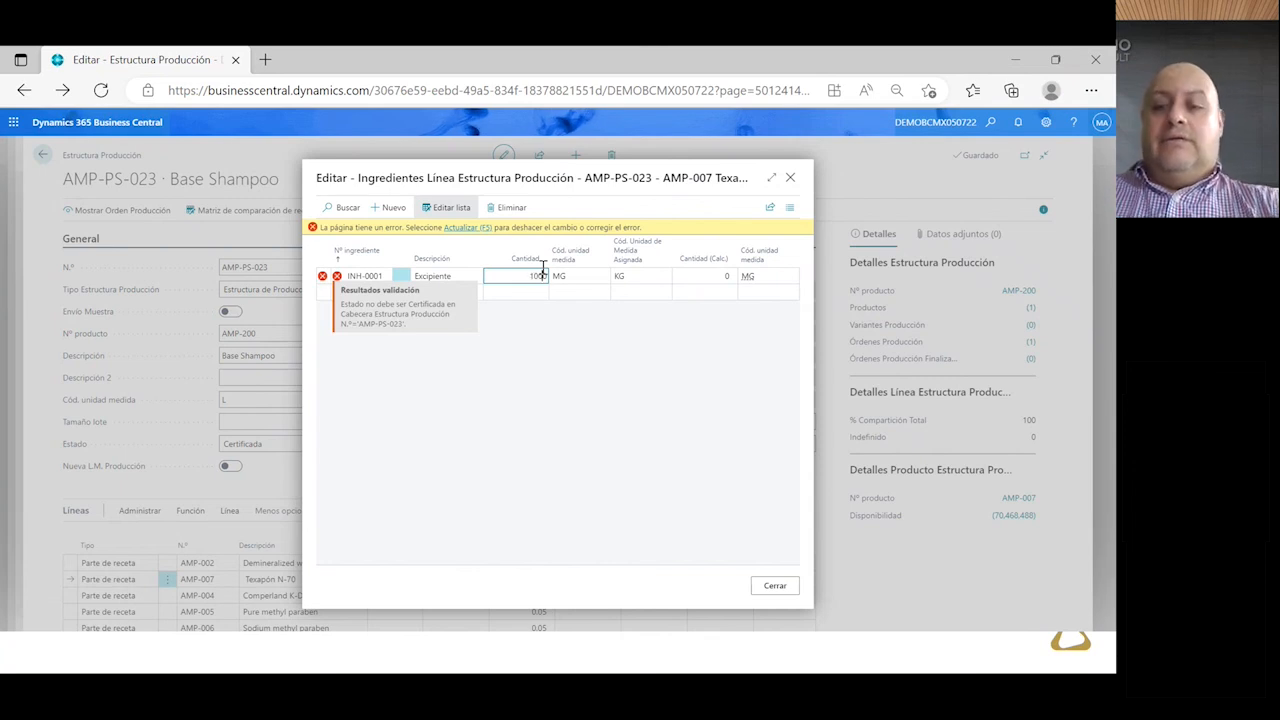
key(BackSpace)
key(BackSpace)
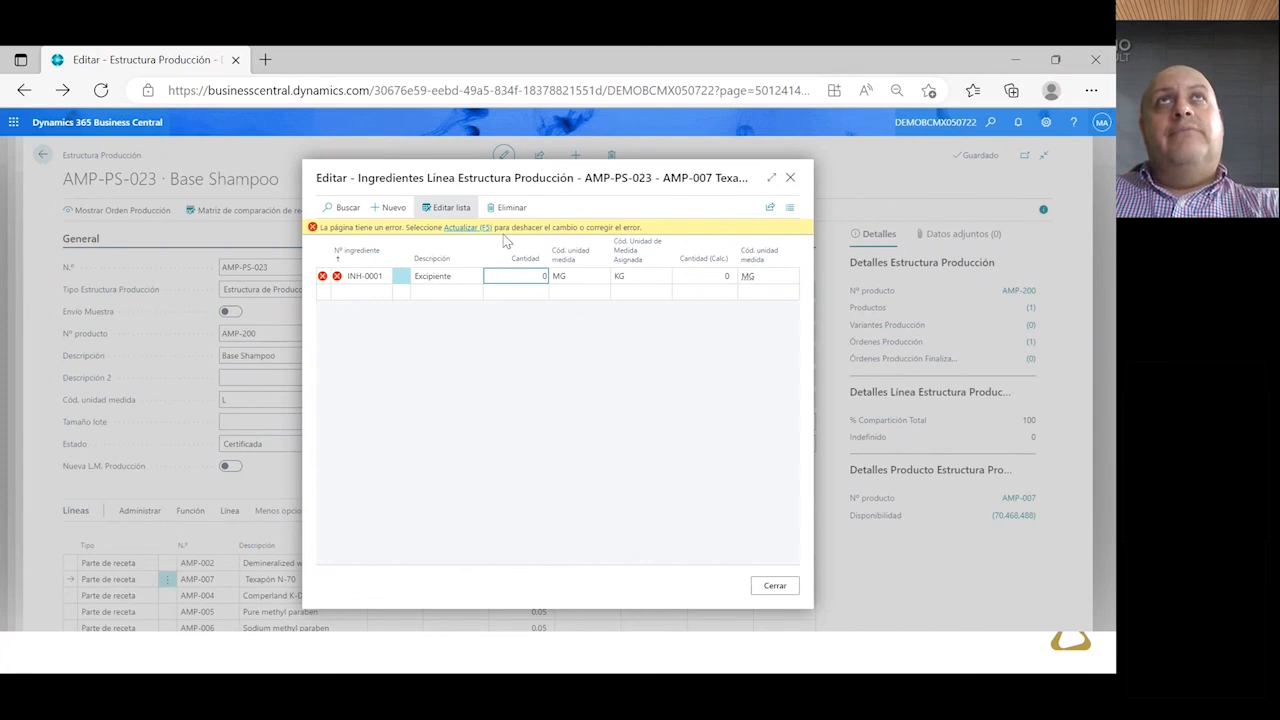
click(790, 178)
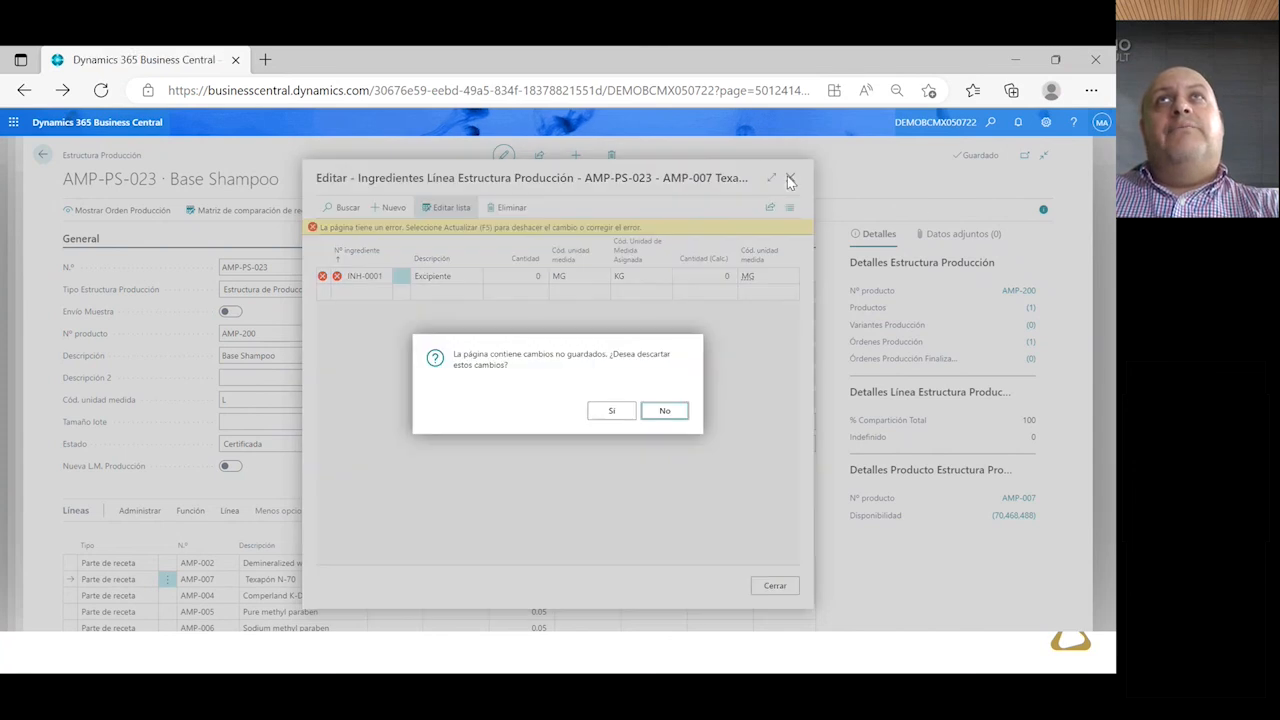
click(611, 411)
Set the Estado of structure AMP-PS-023 to En desarrollo and open the ingredients of the AMP-007 Texapón N-70 line
click(411, 443)
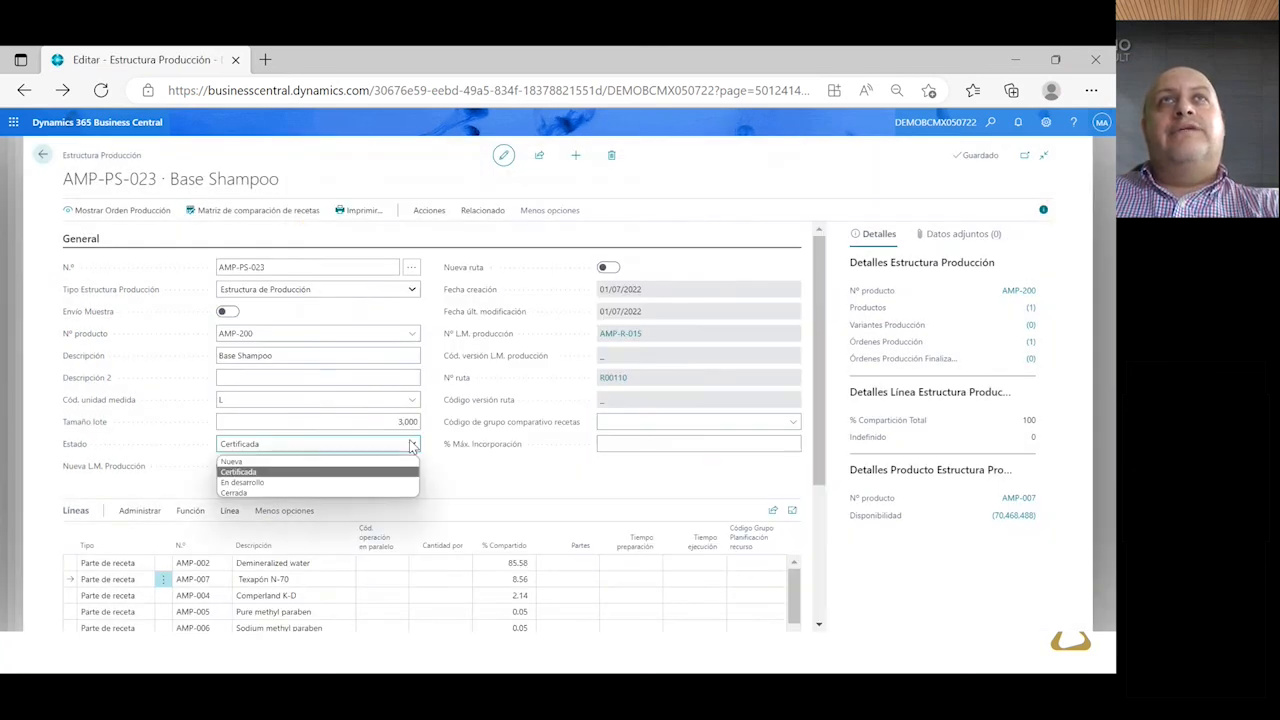
click(243, 482)
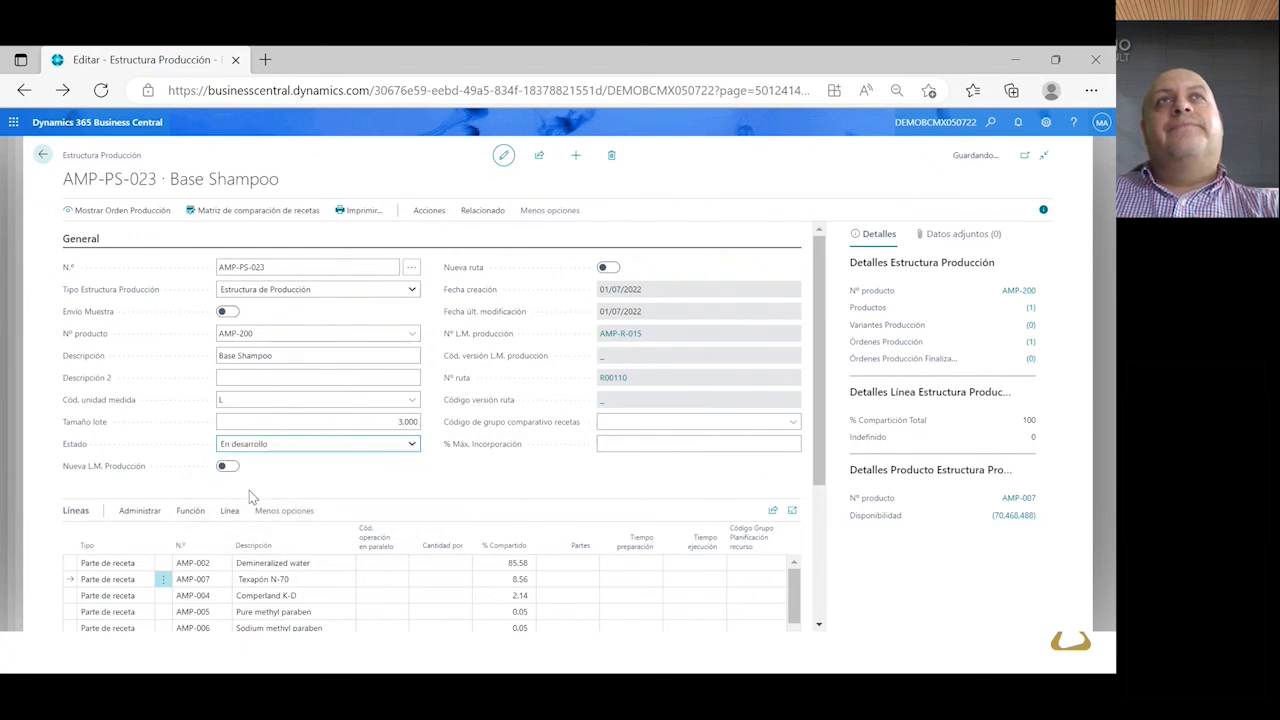
click(277, 579)
click(230, 511)
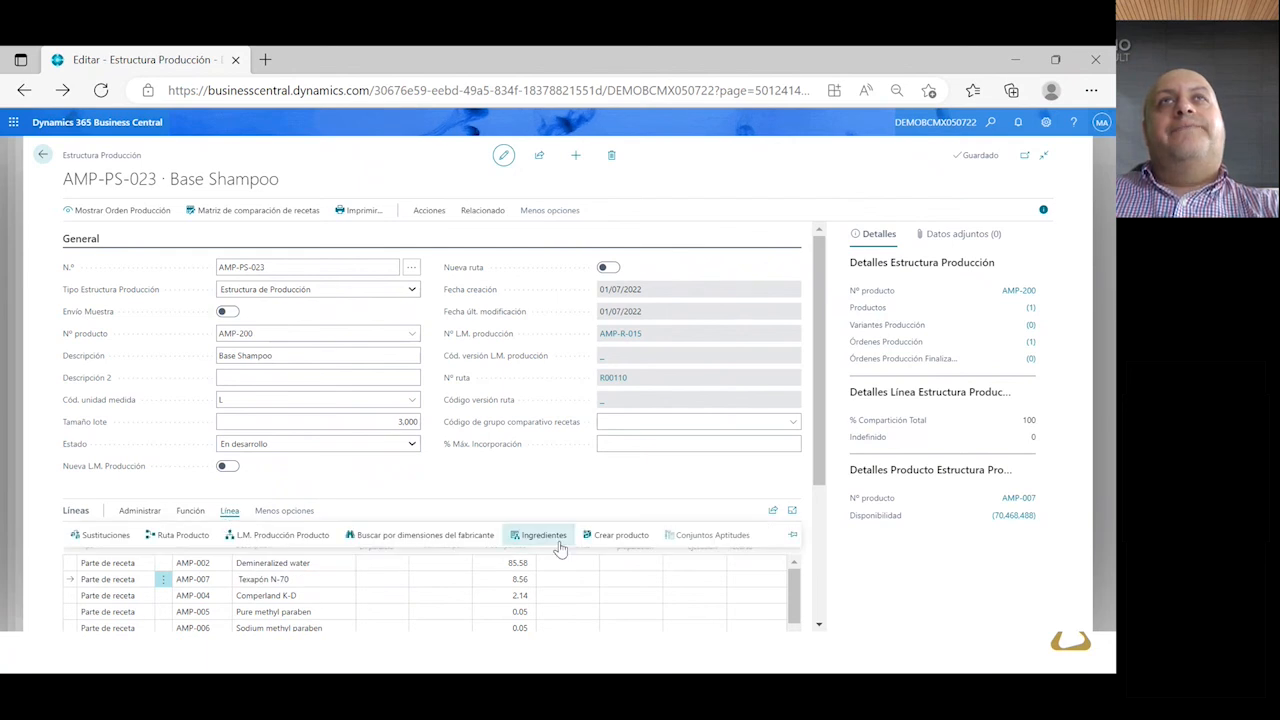
click(555, 532)
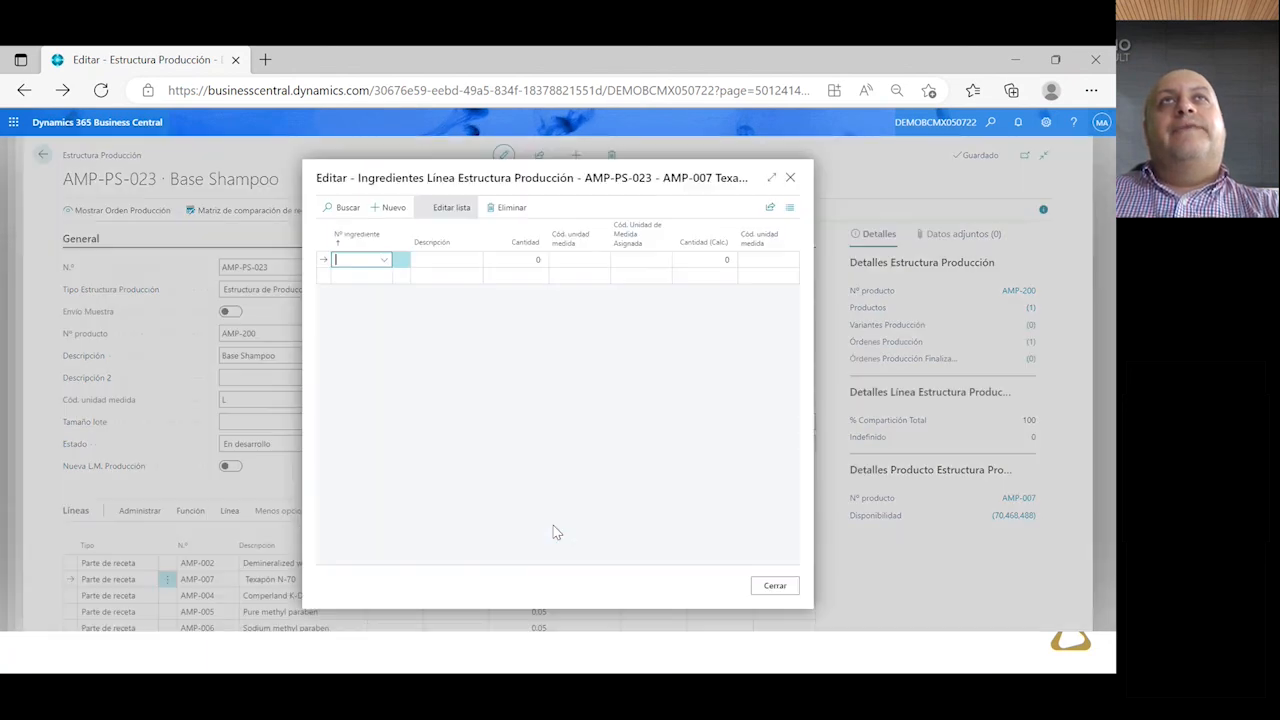
Add ingredient INH-0001 Excipiente to the Texapón N-70 line with a Cantidad of 100
click(386, 262)
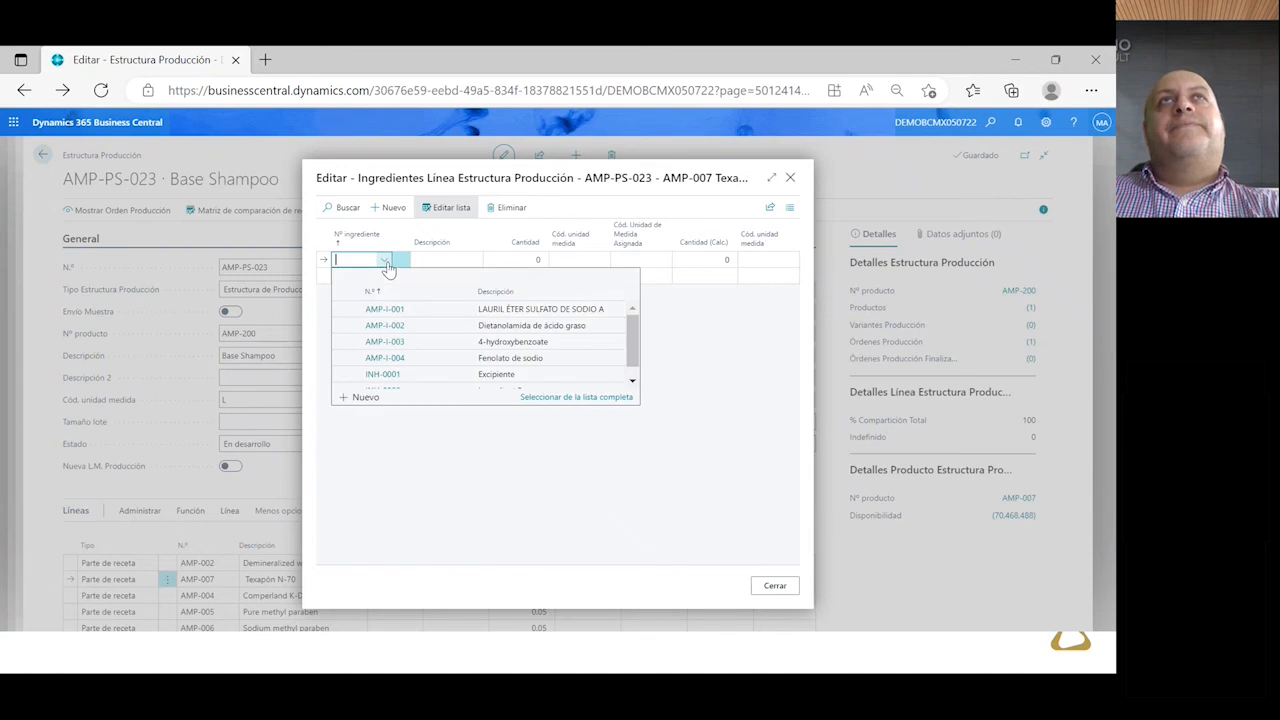
click(383, 375)
click(533, 260)
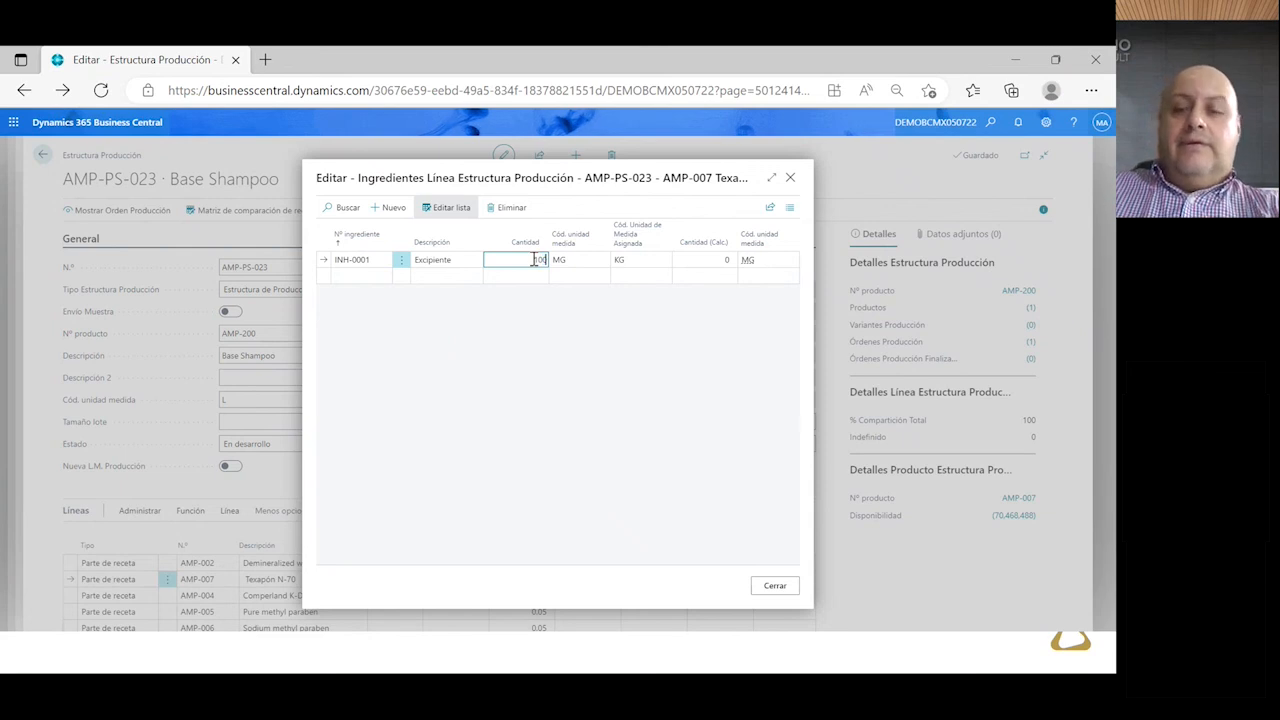
text(100)
key(Tab)
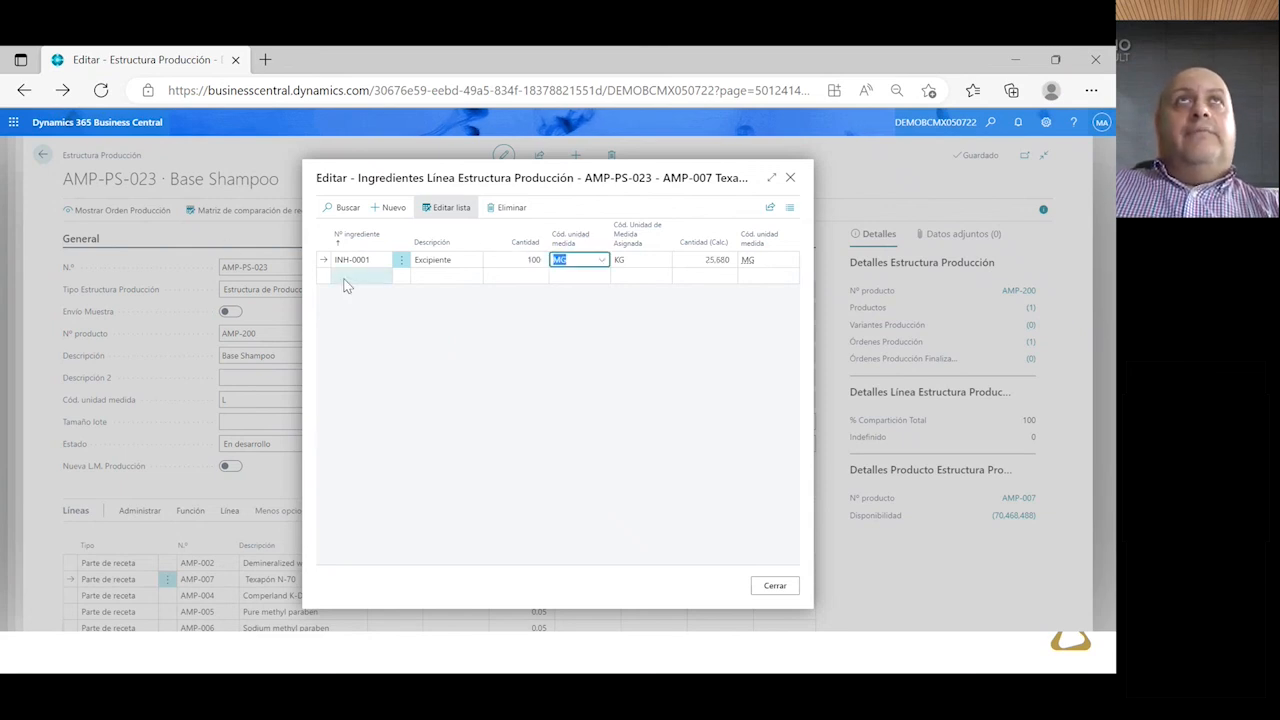
Add ingredient AMP-I-001 LAURIL ÉTER SULFATO DE SODIO A to the Texapón N-70 line with a Cantidad of 70
click(347, 281)
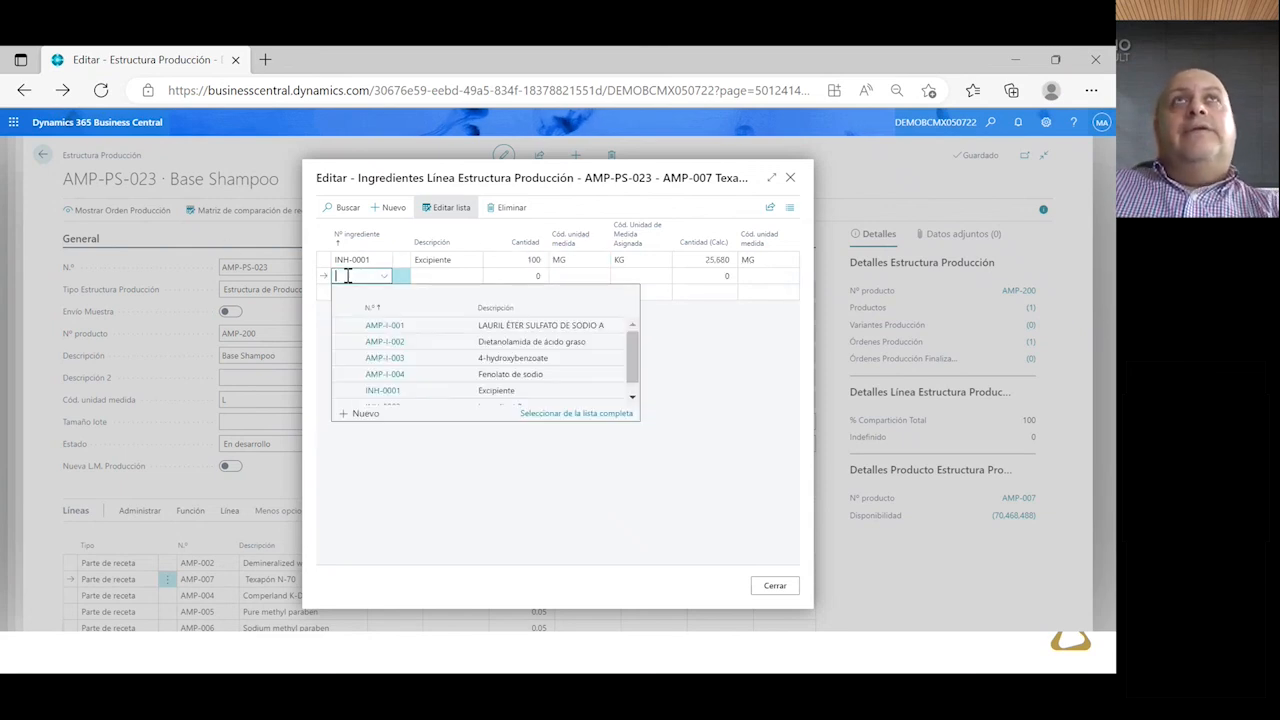
click(393, 327)
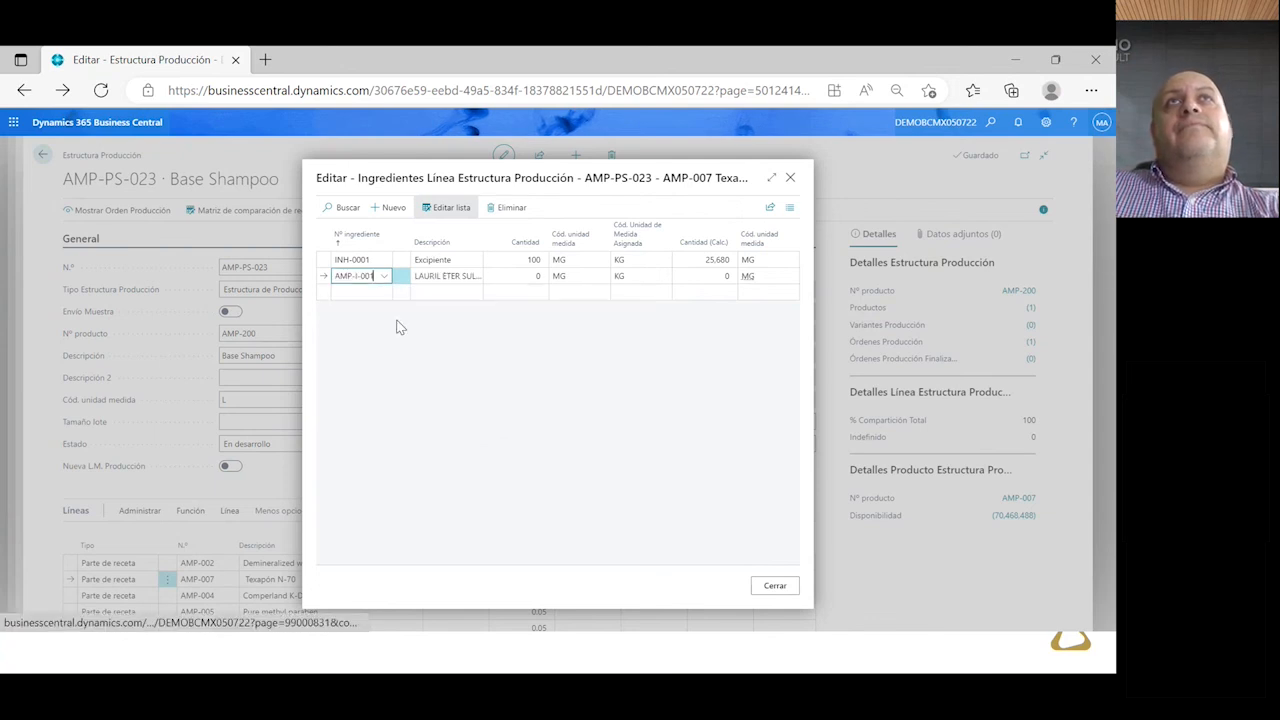
click(512, 276)
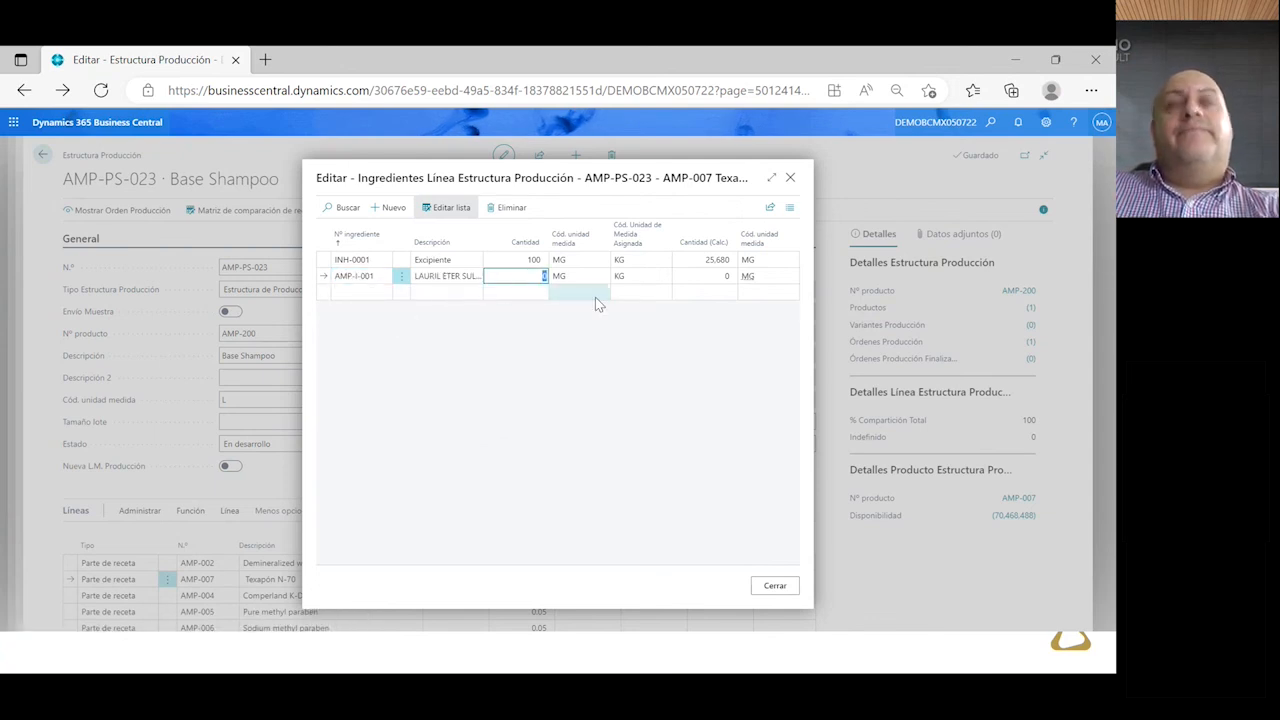
text(70)
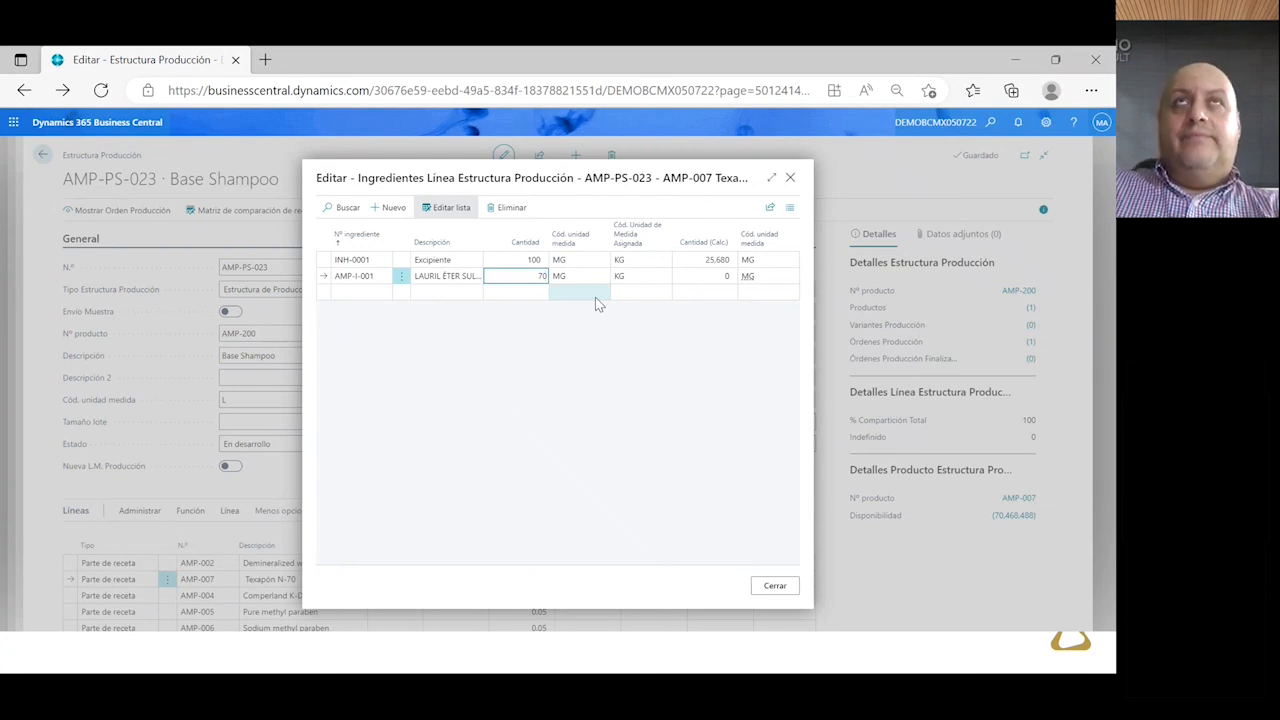
key(Tab)
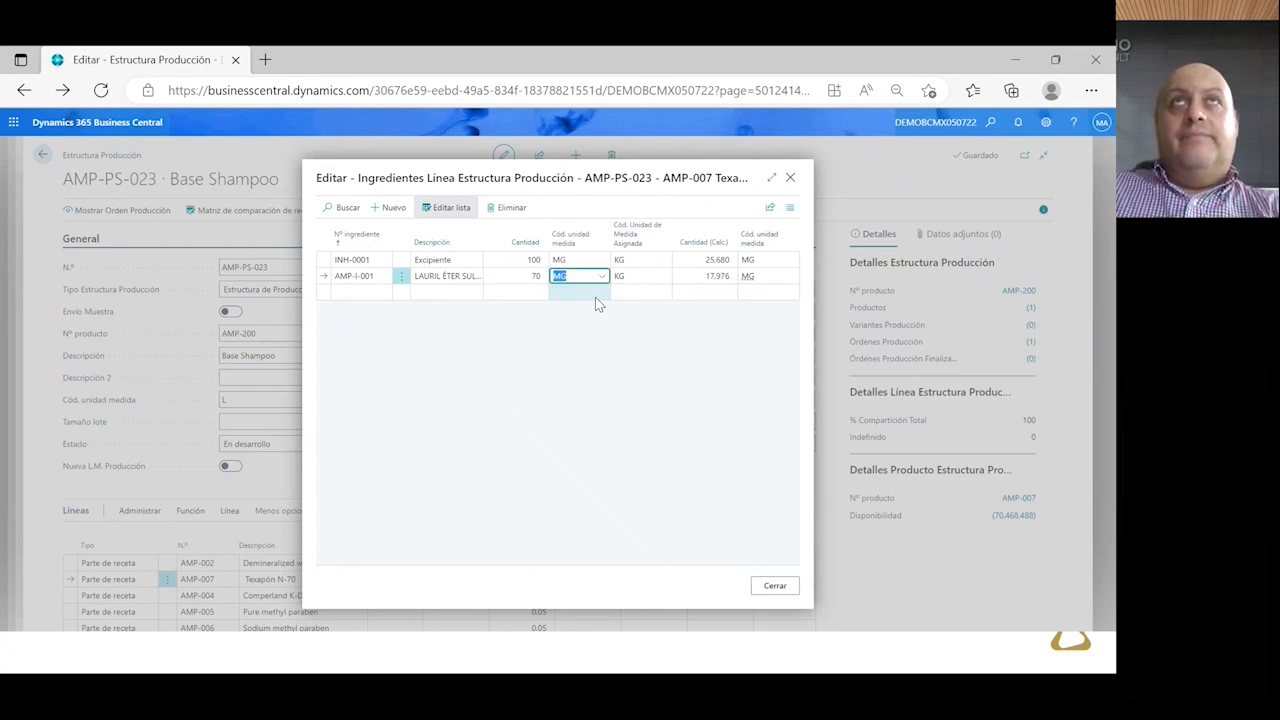
Set the Cantidad of ingredient INH-0001 Excipiente to 30 and close the line's ingredients
click(540, 261)
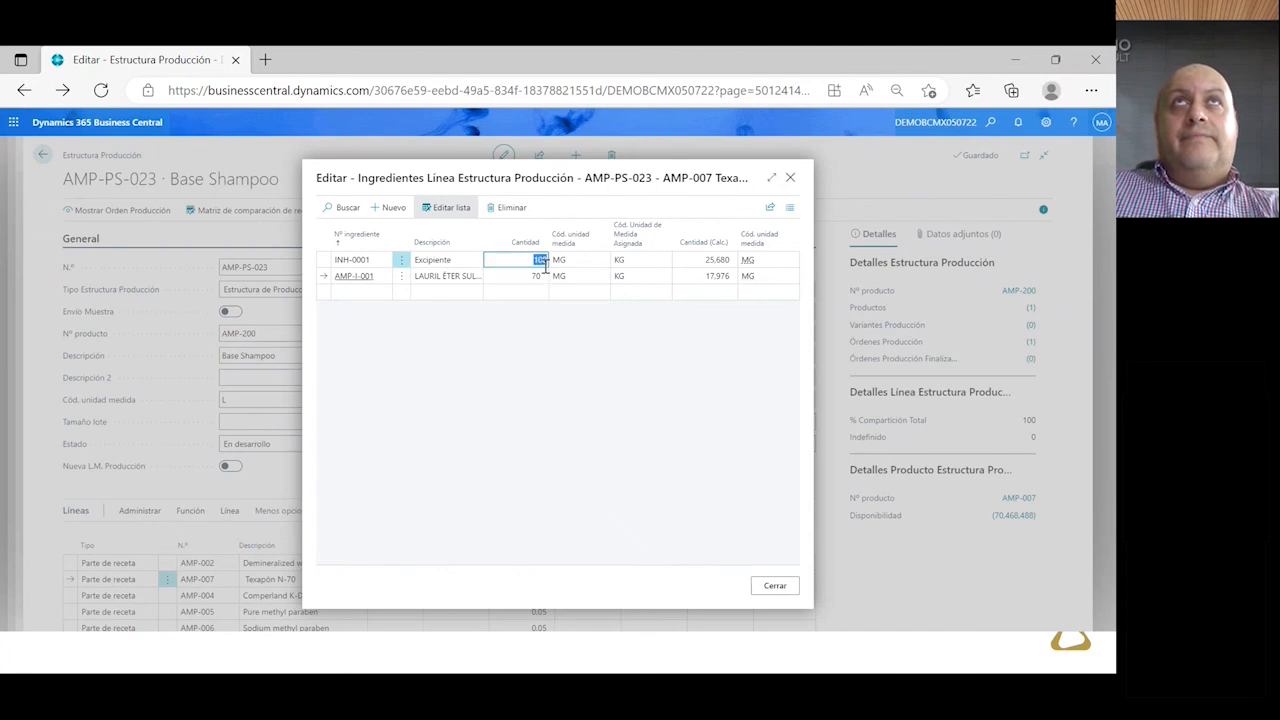
text(30)
key(Tab)
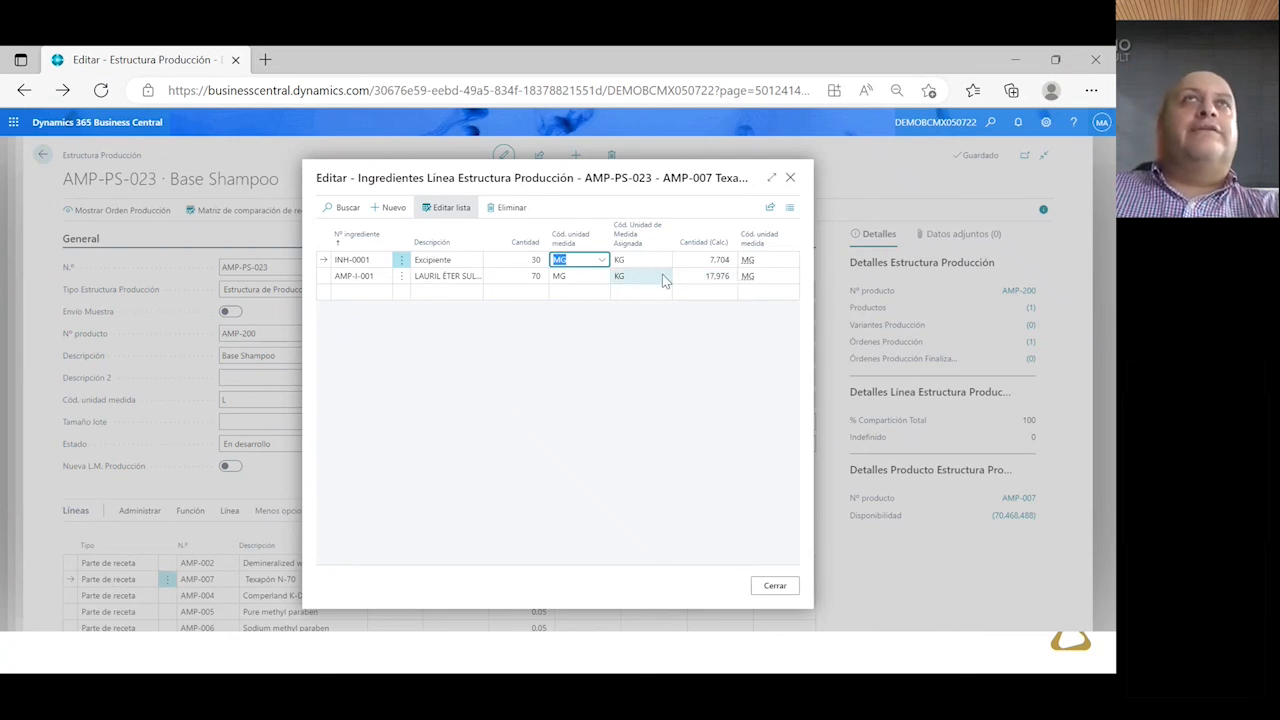
click(790, 179)
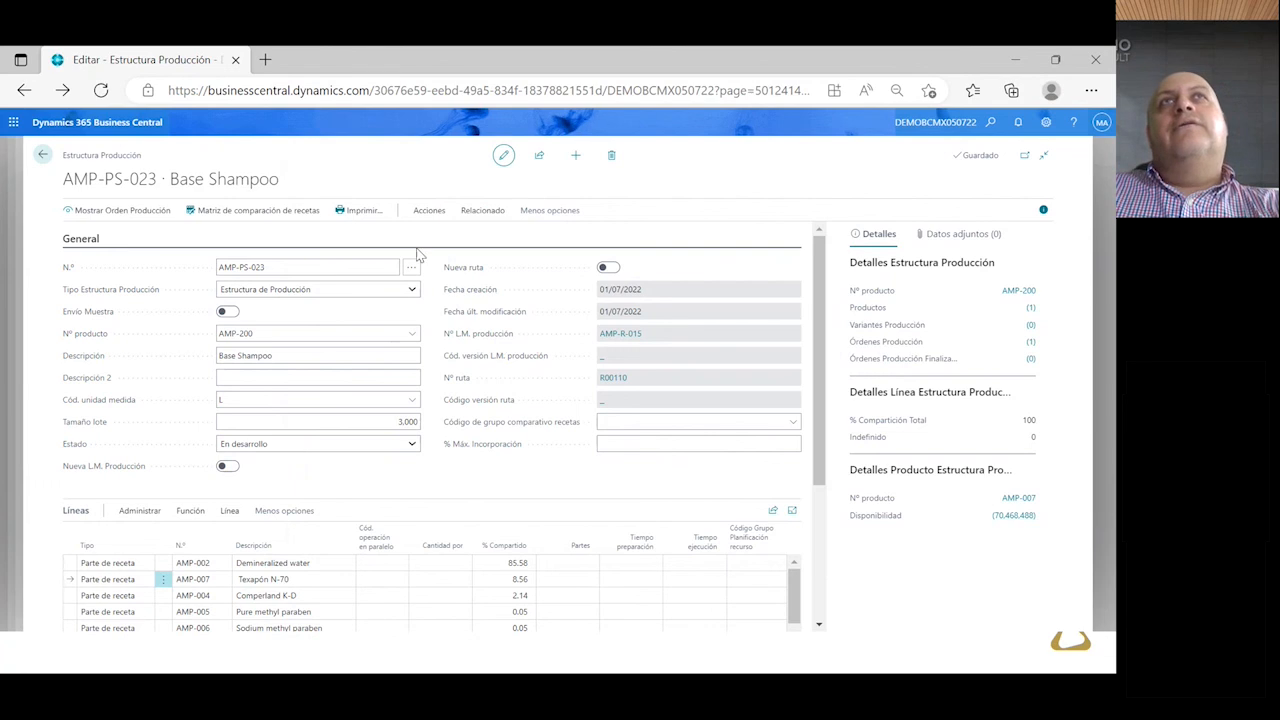
Preview the printed Estructura Producción report for AMP-PS-023 with Ingredientes impresión enabled, and close the preview
click(357, 212)
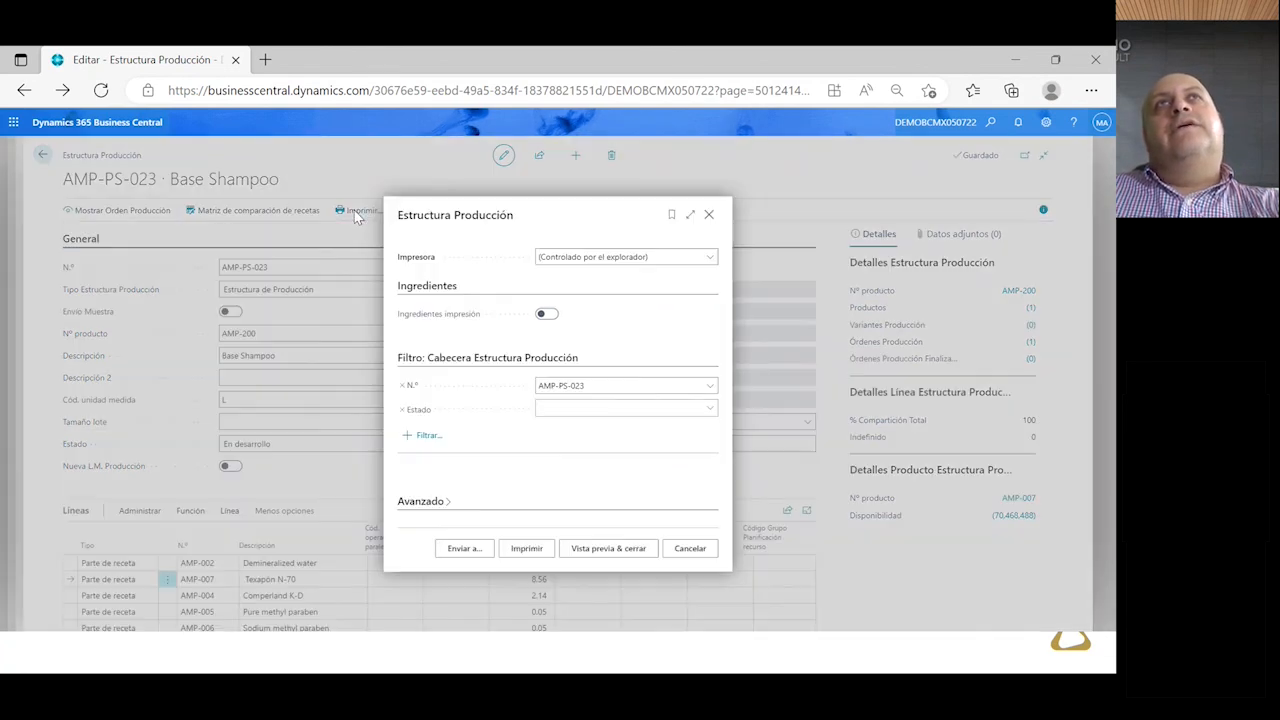
click(549, 316)
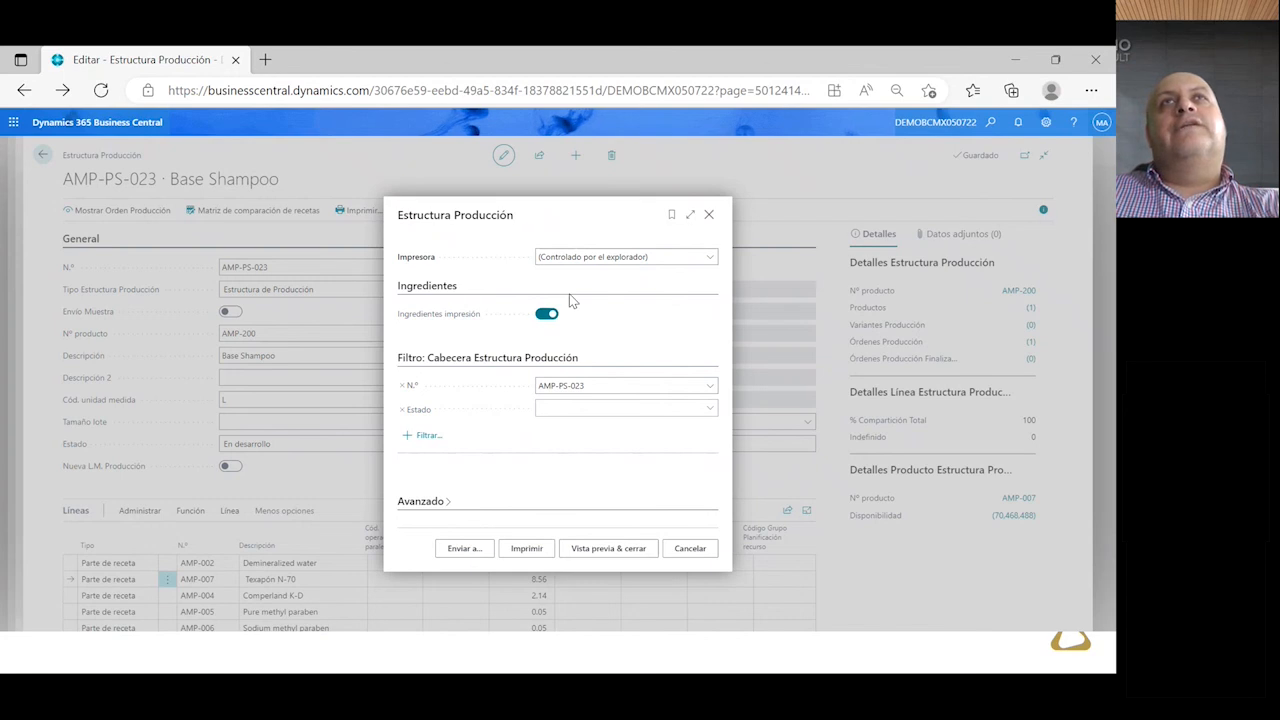
click(603, 543)
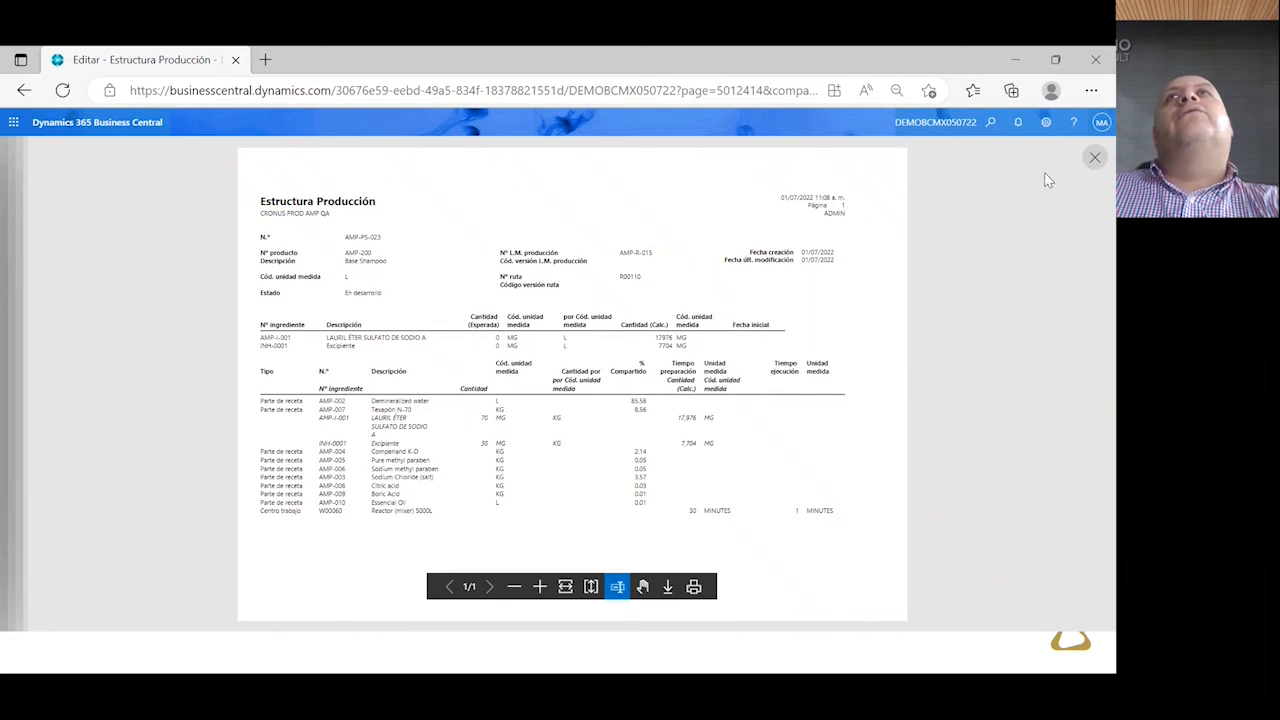
click(1094, 159)
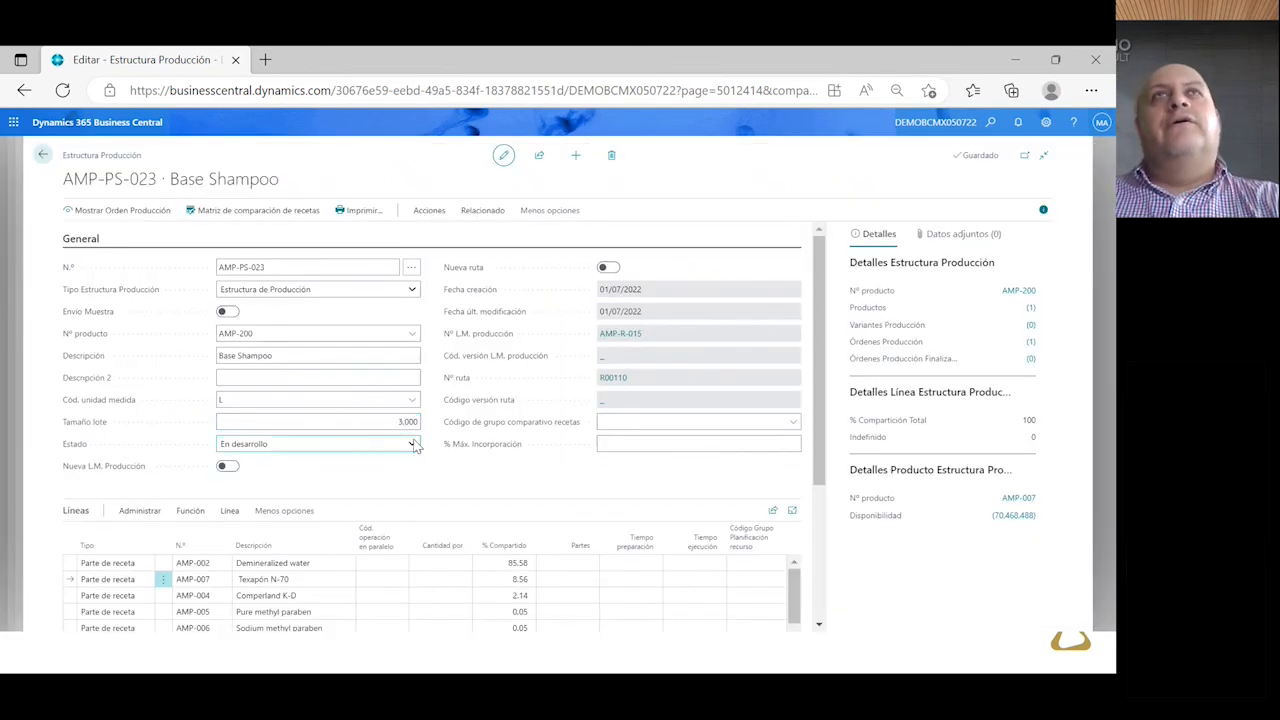
Set the Estado of structure AMP-PS-023 to Certificada and open its released production order
click(412, 444)
click(259, 468)
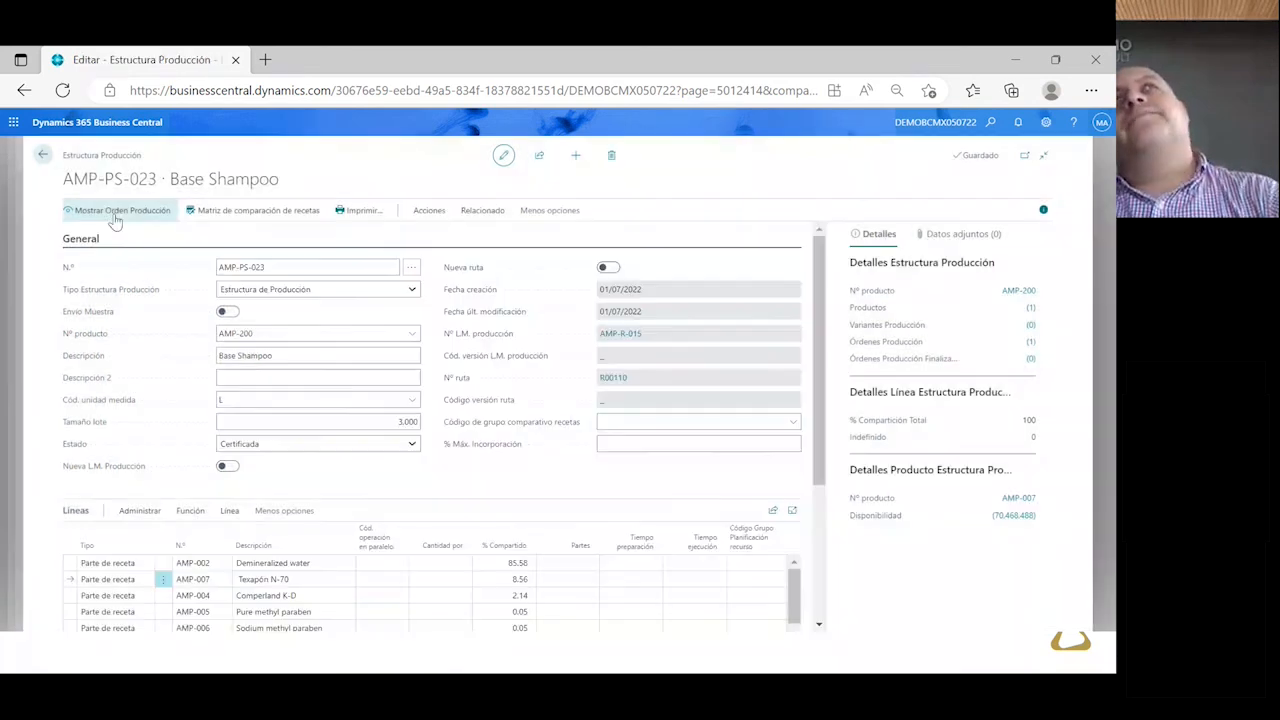
click(114, 213)
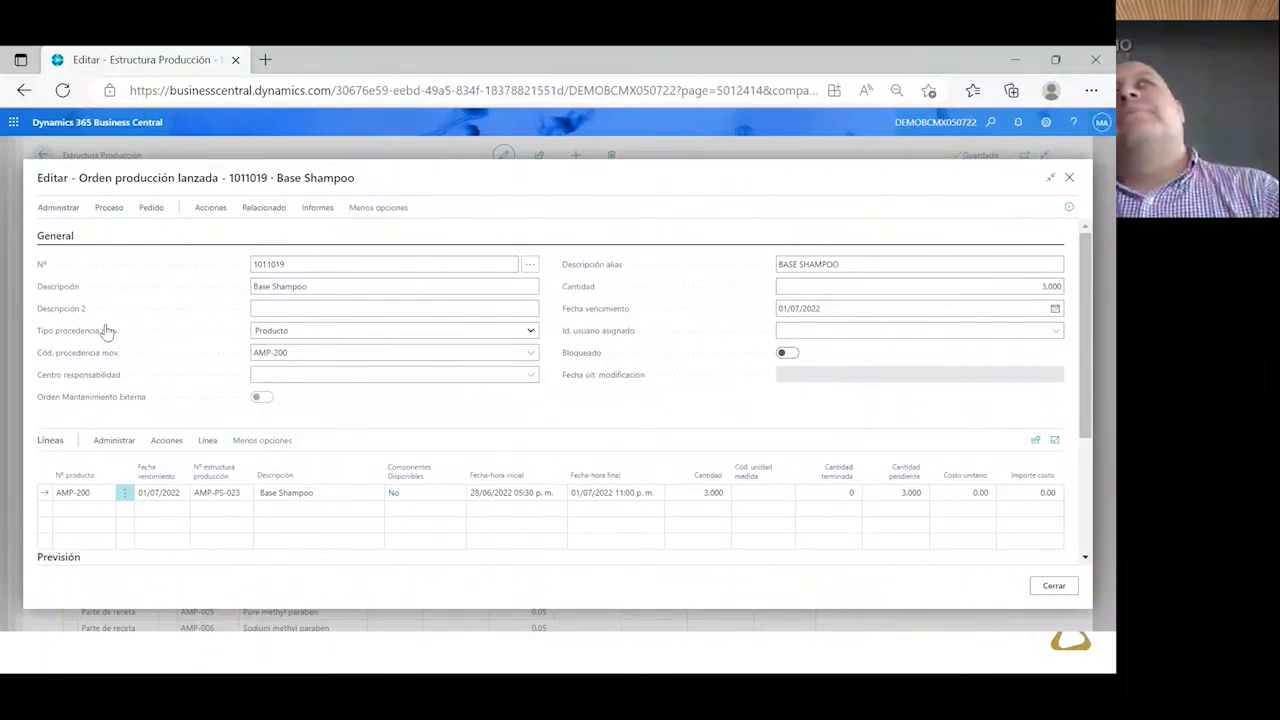
Refresh the released production order with Dirección programación set to Atrás, calculating Líneas, Rutas and Nec. componente
click(104, 209)
click(98, 238)
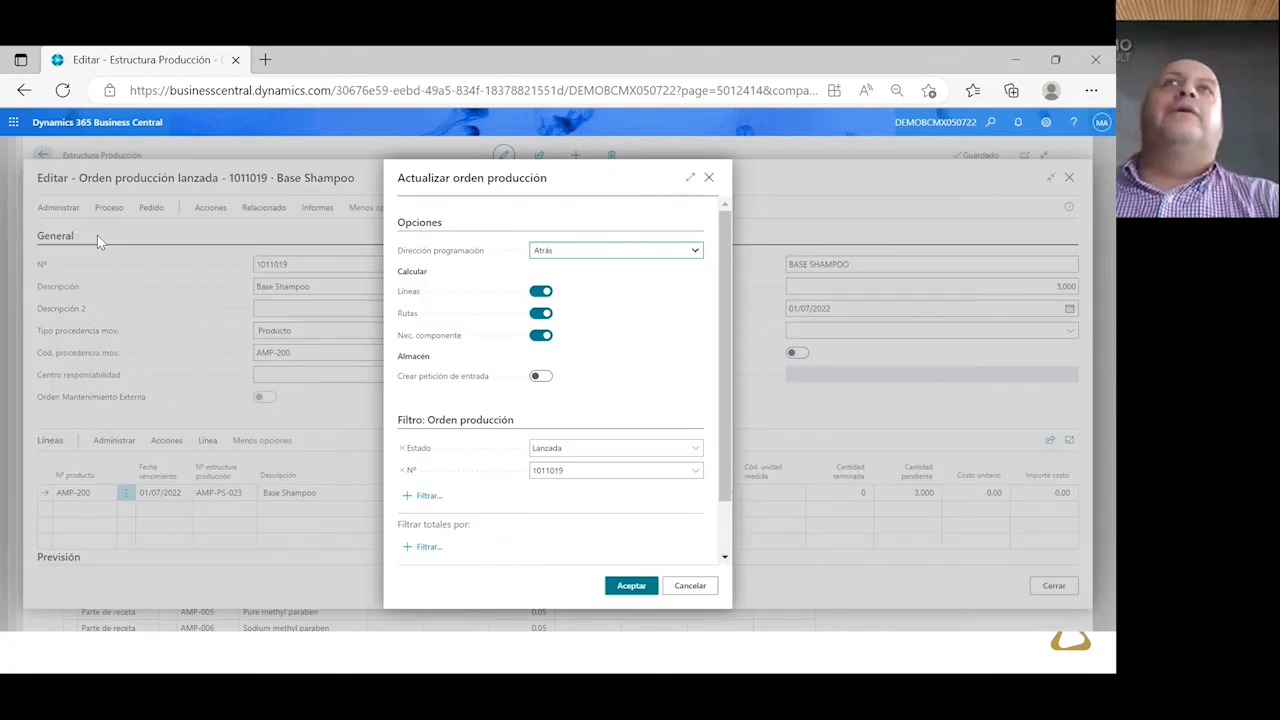
click(615, 250)
click(560, 272)
click(627, 590)
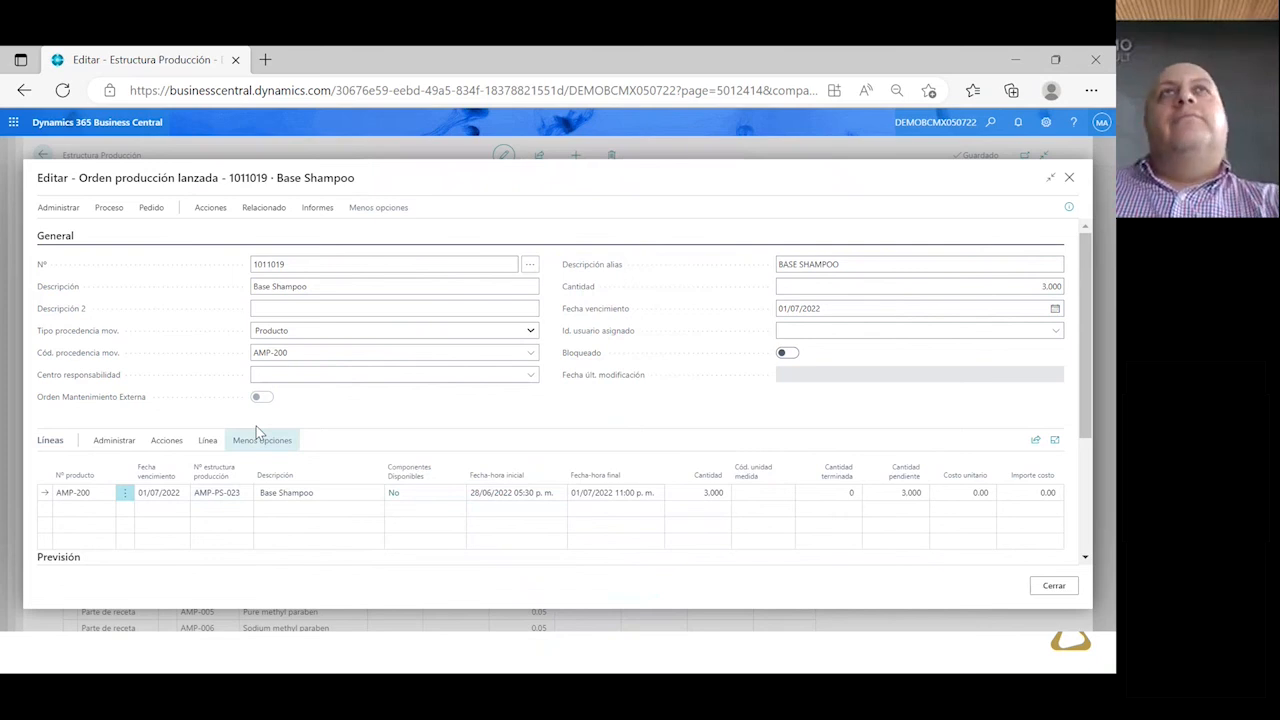
View the ingredients of the Texapón N-70 component on the AMP-200 order line and return to the production order
click(256, 482)
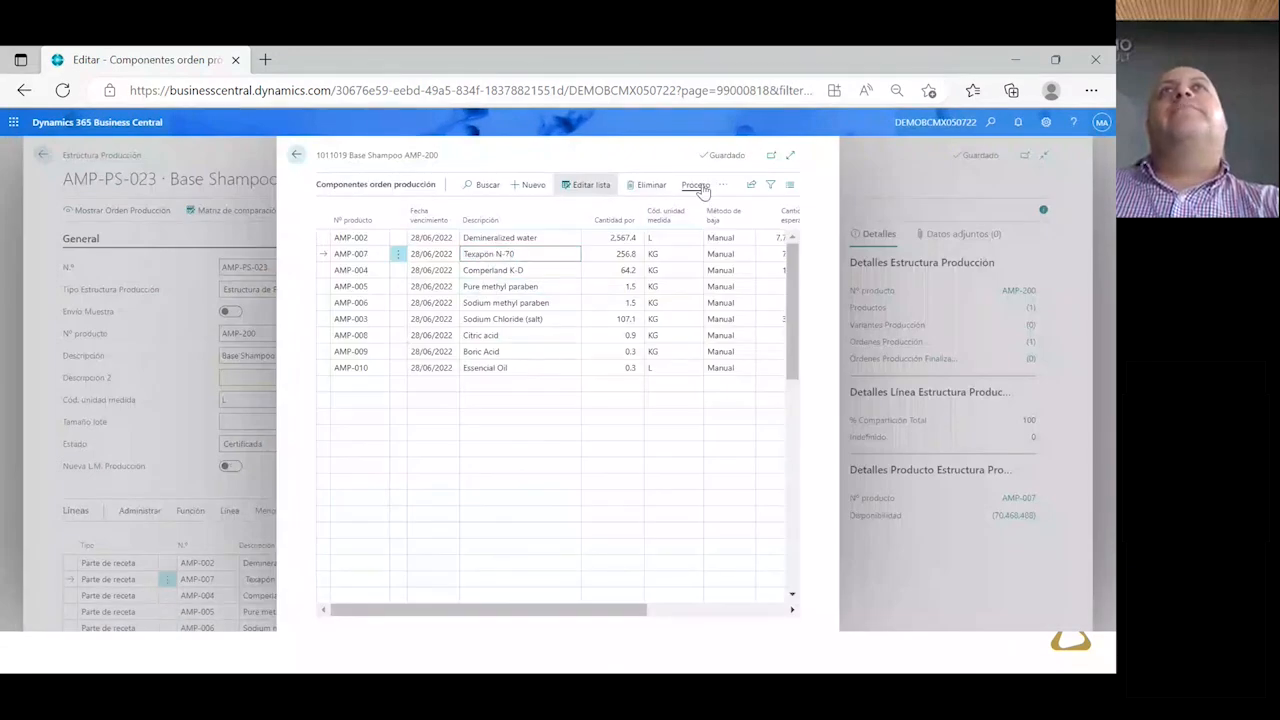
click(700, 187)
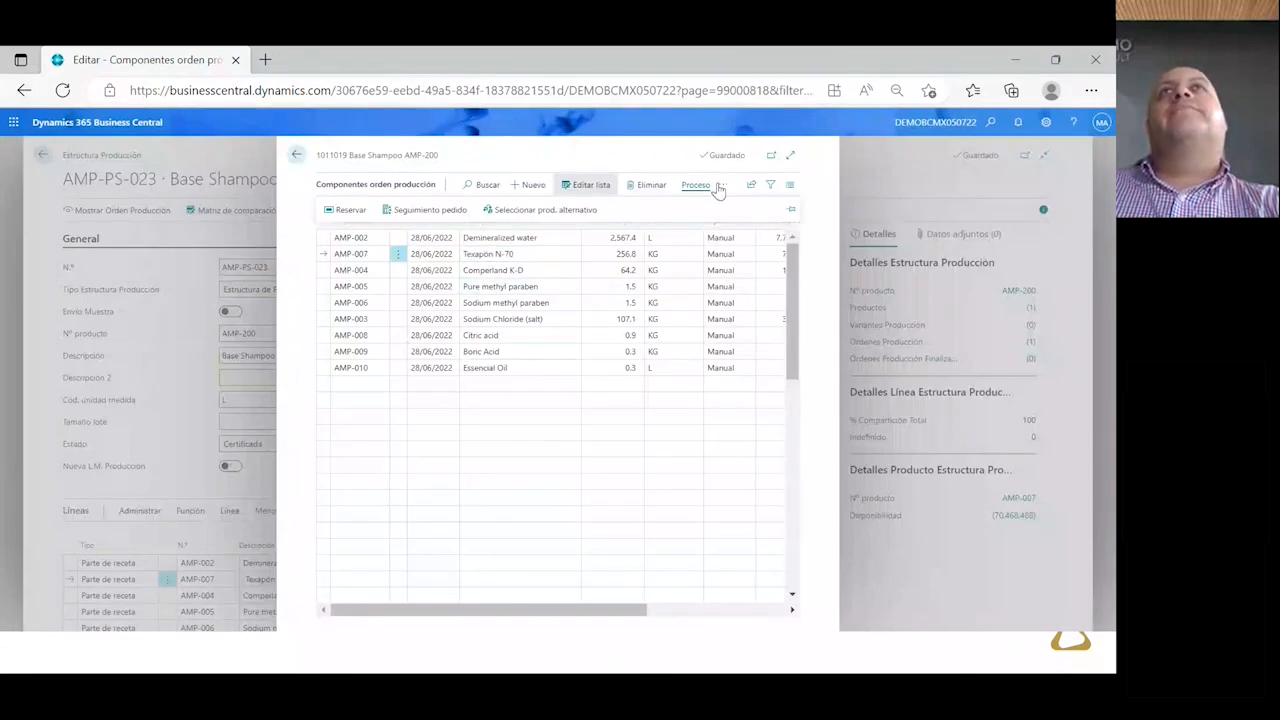
click(719, 186)
mouse_move(690, 297)
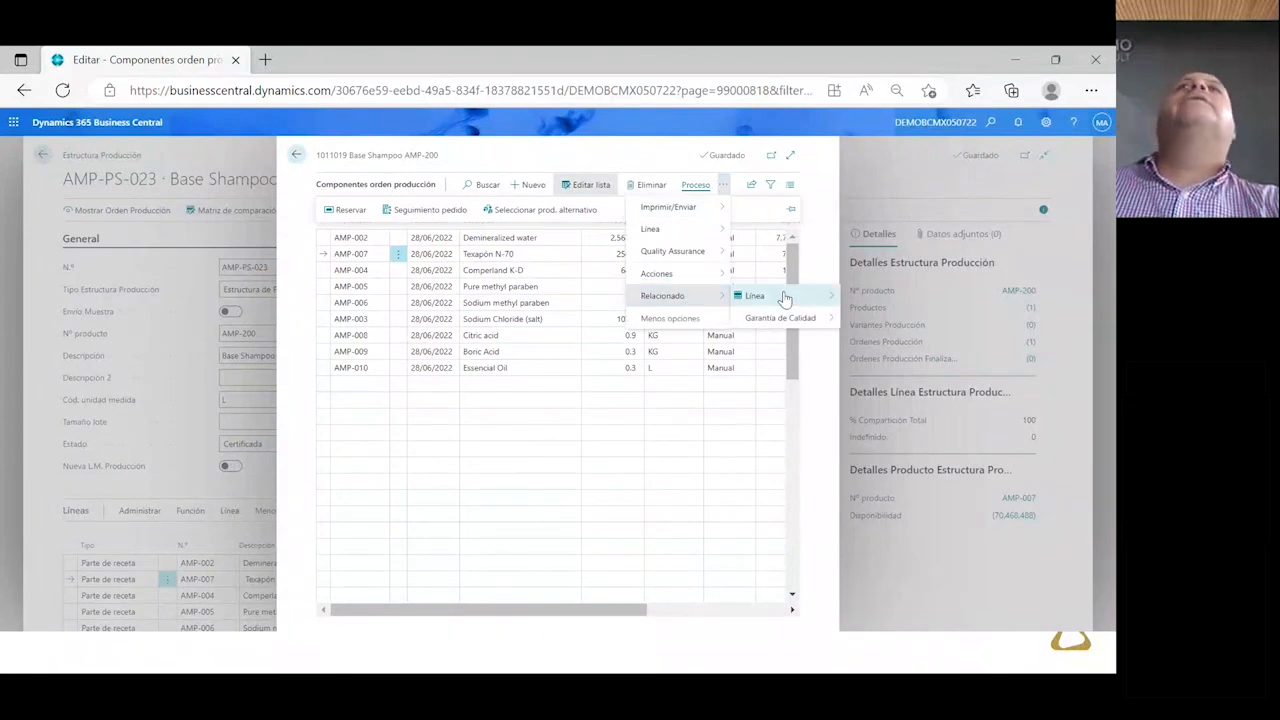
mouse_move(786, 298)
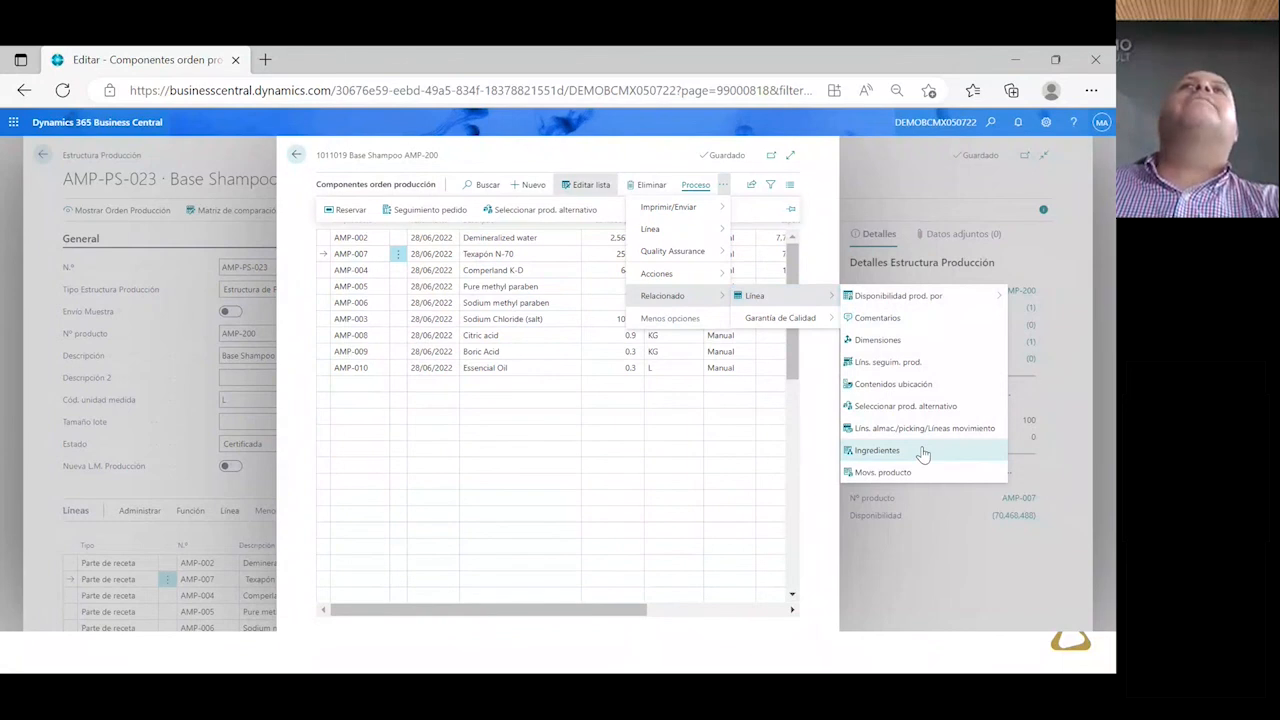
click(922, 451)
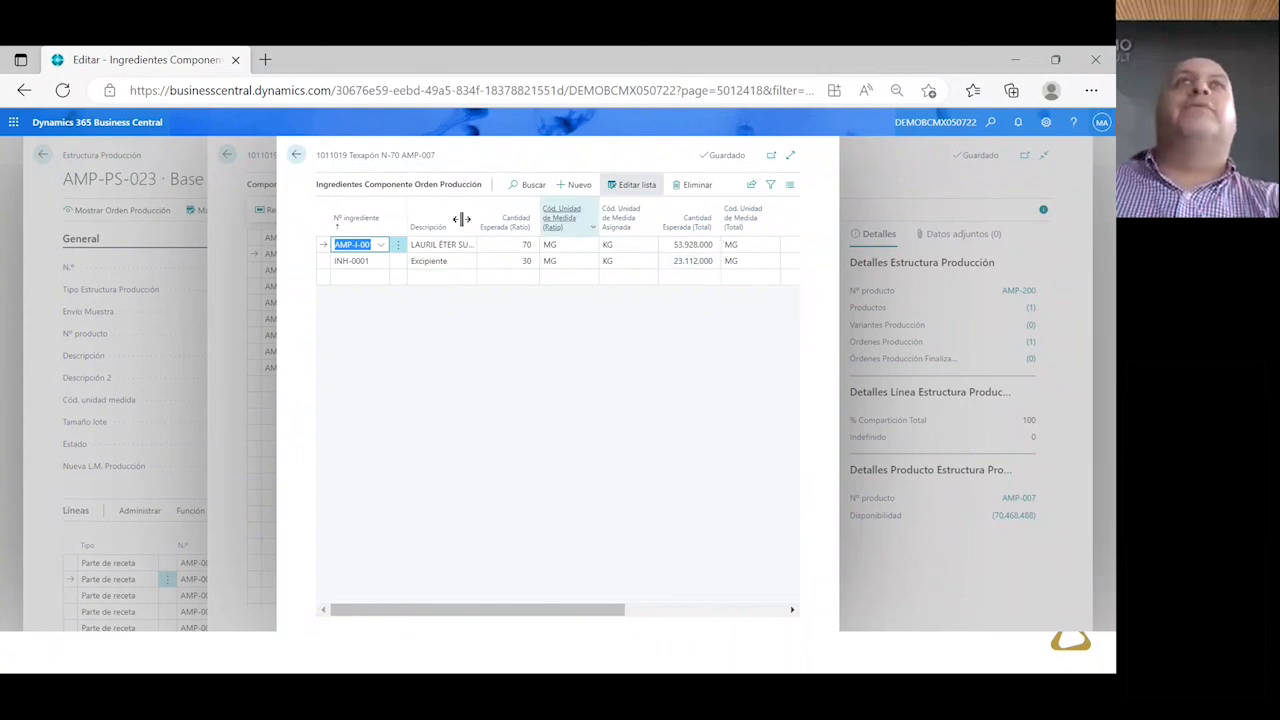
click(295, 158)
click(295, 155)
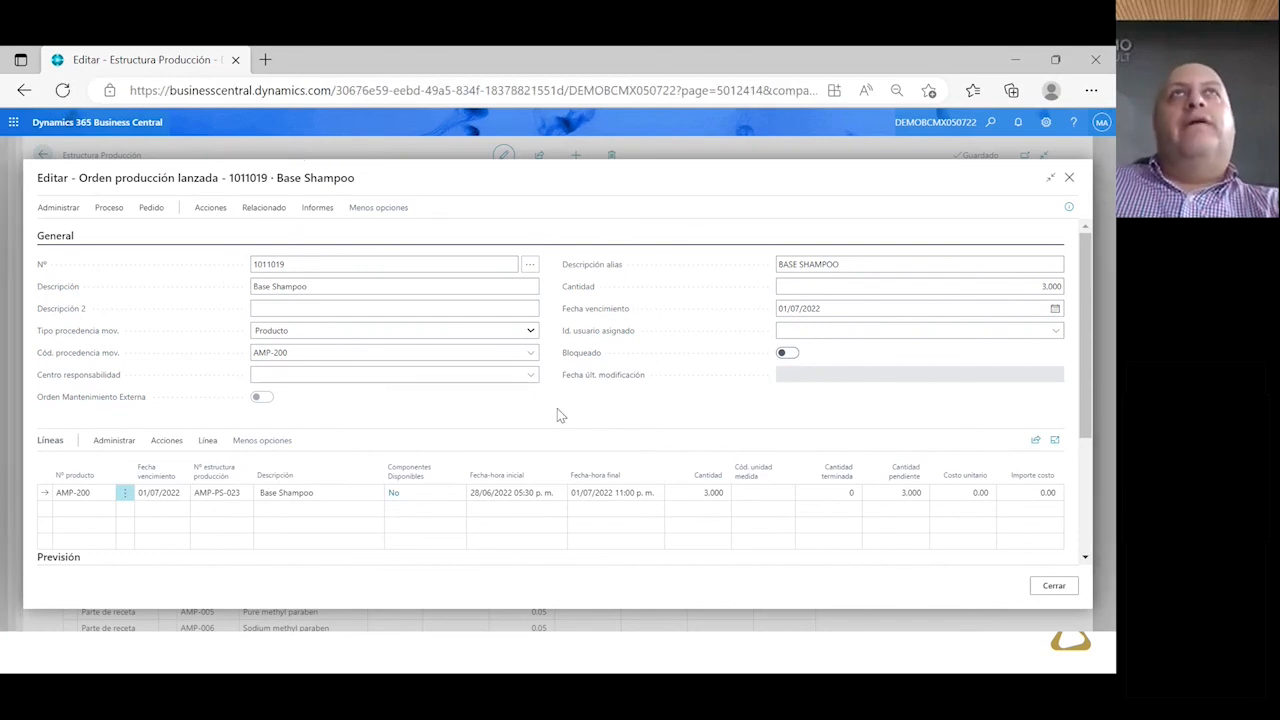
Check which reports are available for the released Base Shampoo order and close the order
click(319, 211)
click(321, 214)
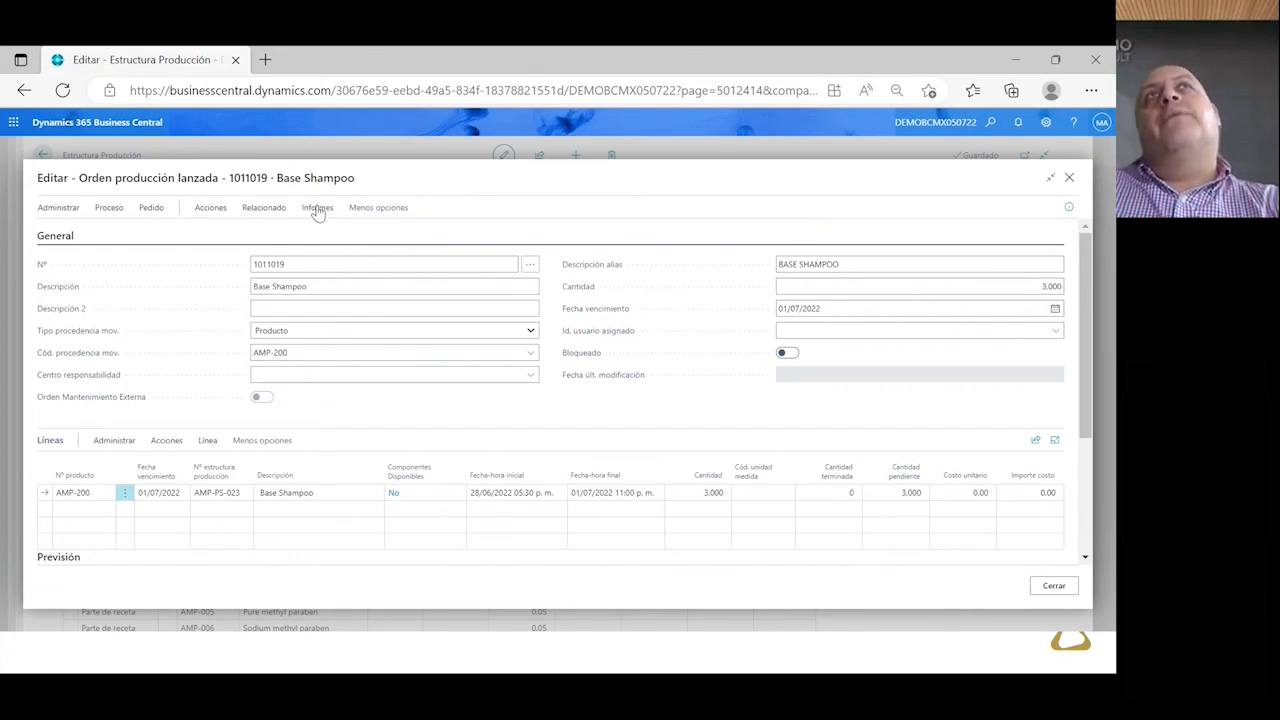
click(317, 211)
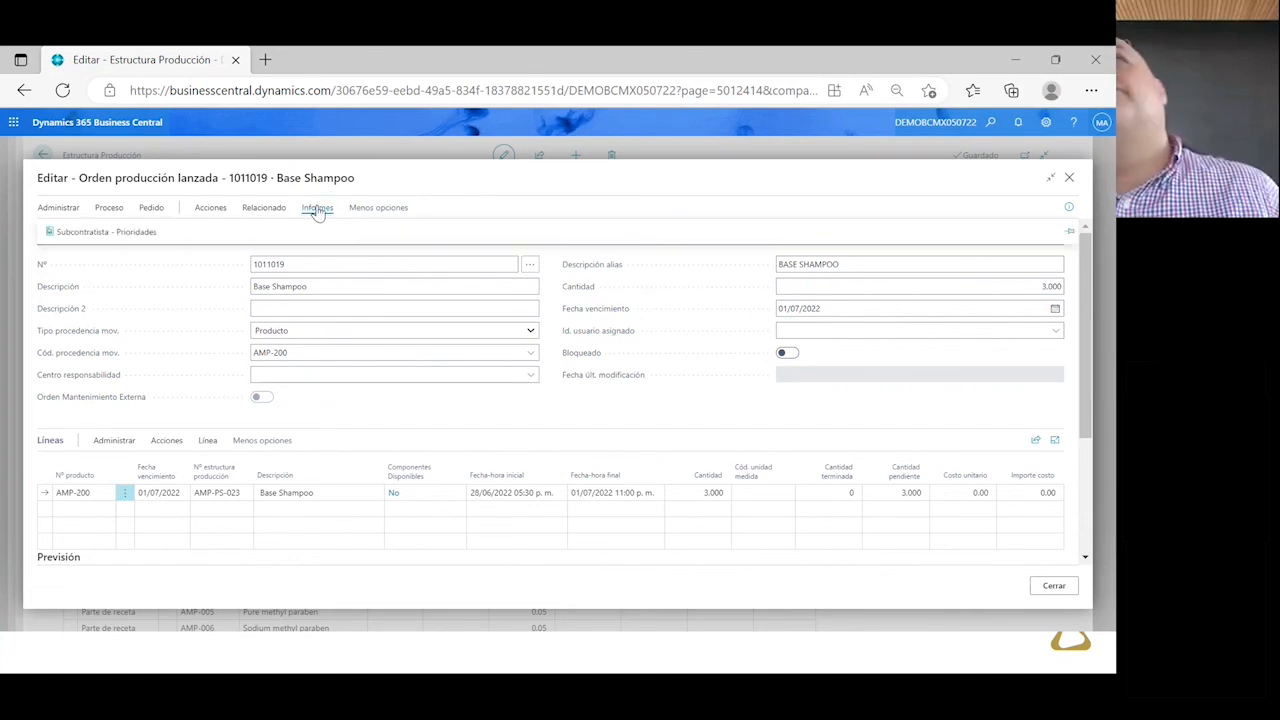
click(262, 211)
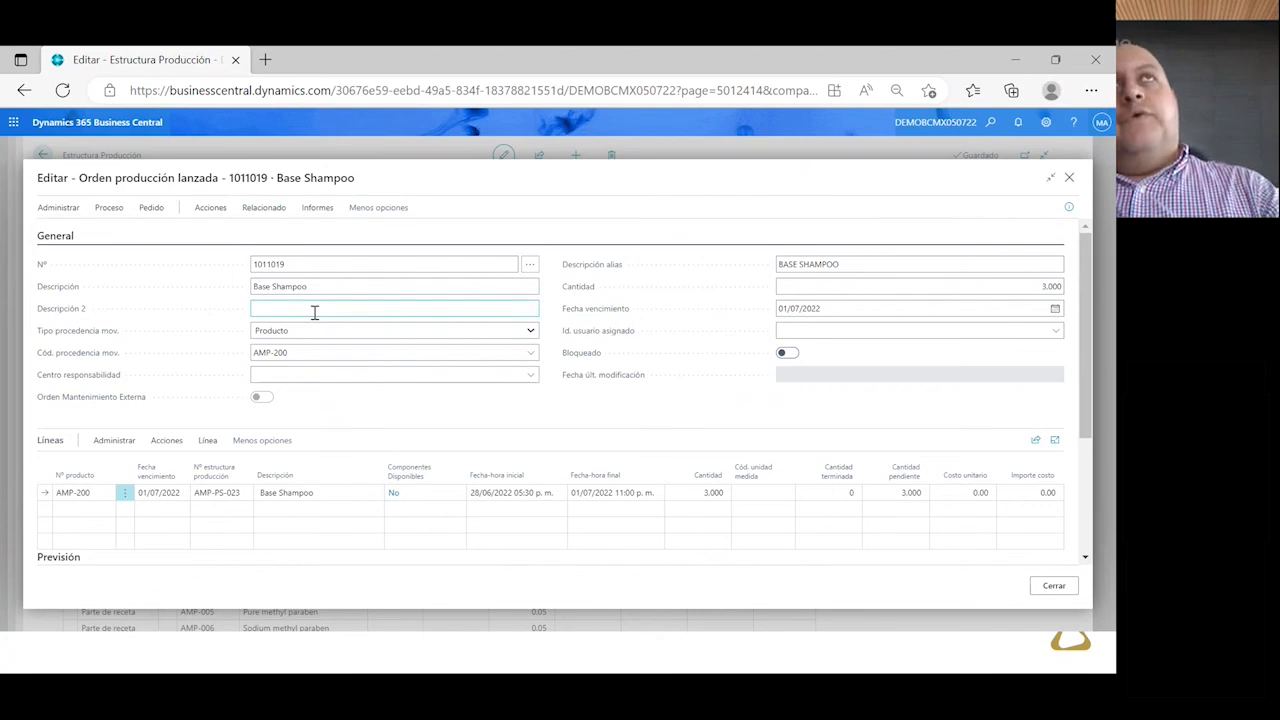
click(1071, 180)
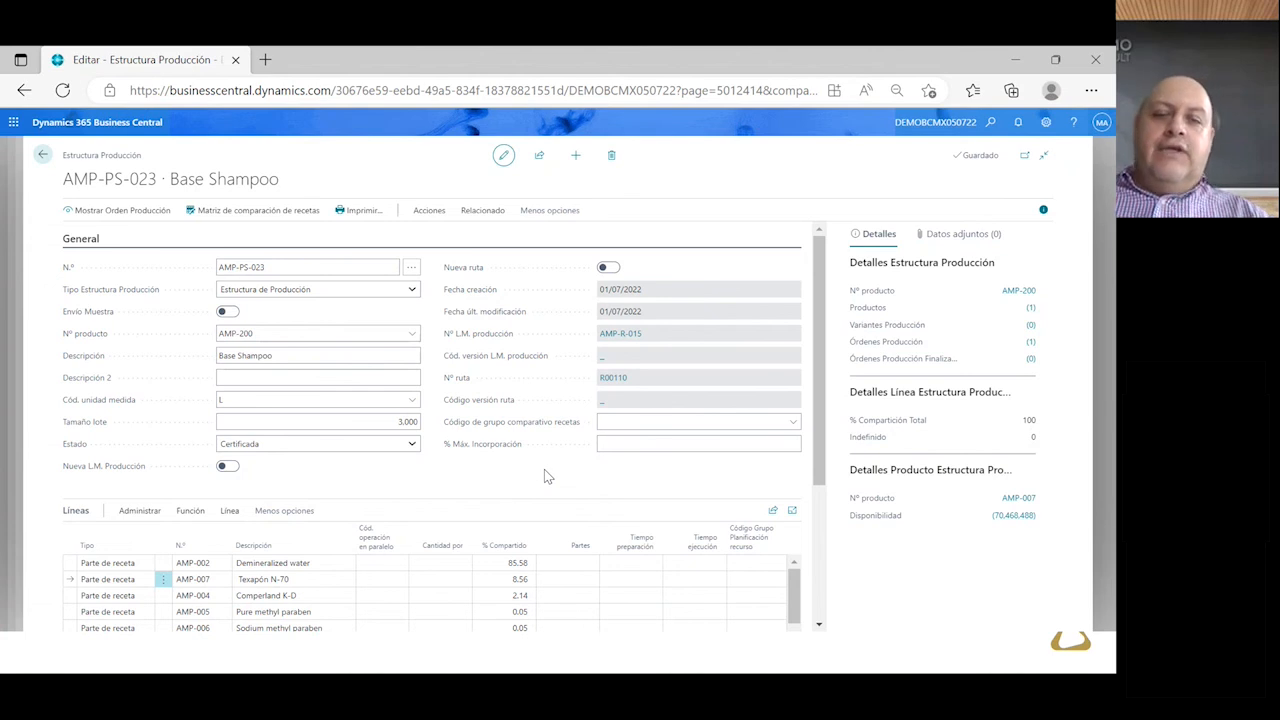
mouse_move(372, 670)
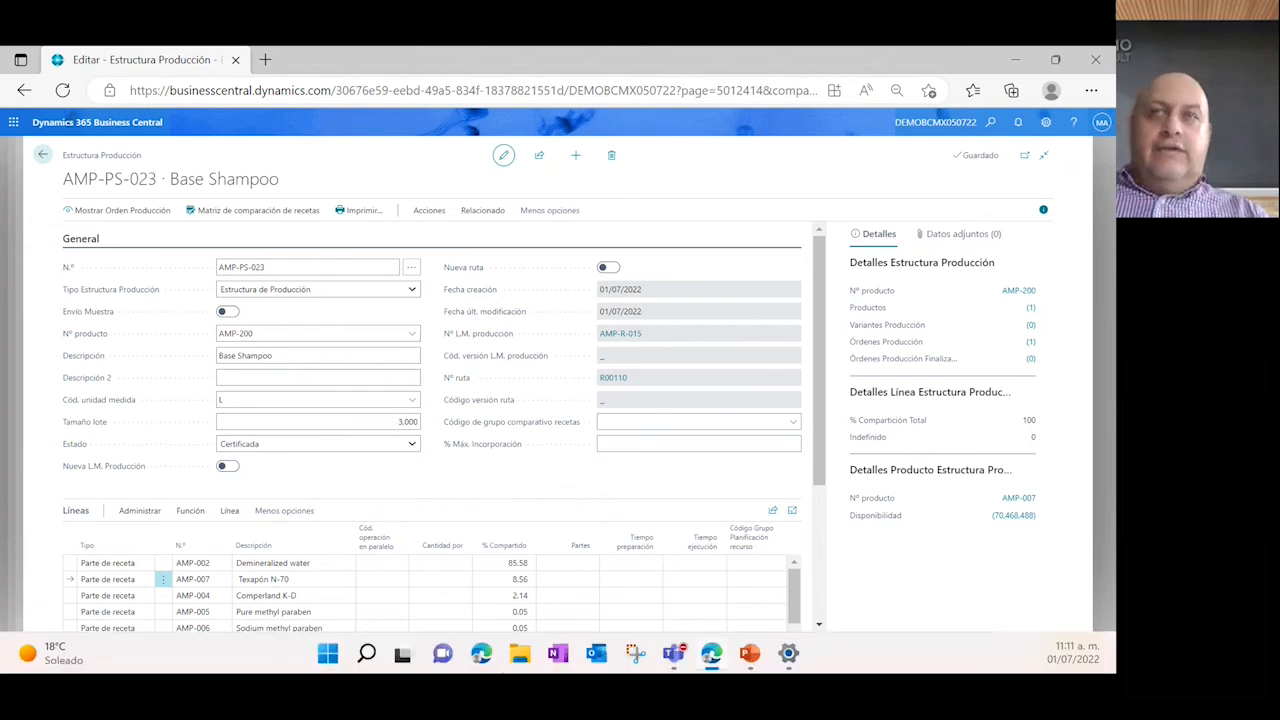